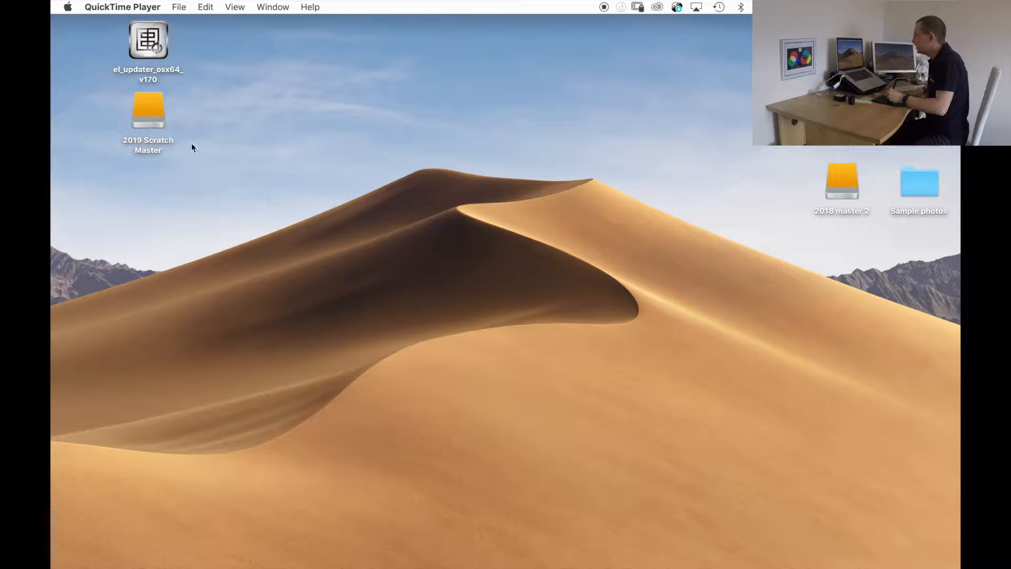
Open the 2019 Scratch Master drive, browse to 0001 Clients inside 0001 Photography, and widen the window to show the full folder names.
double_click(148, 110)
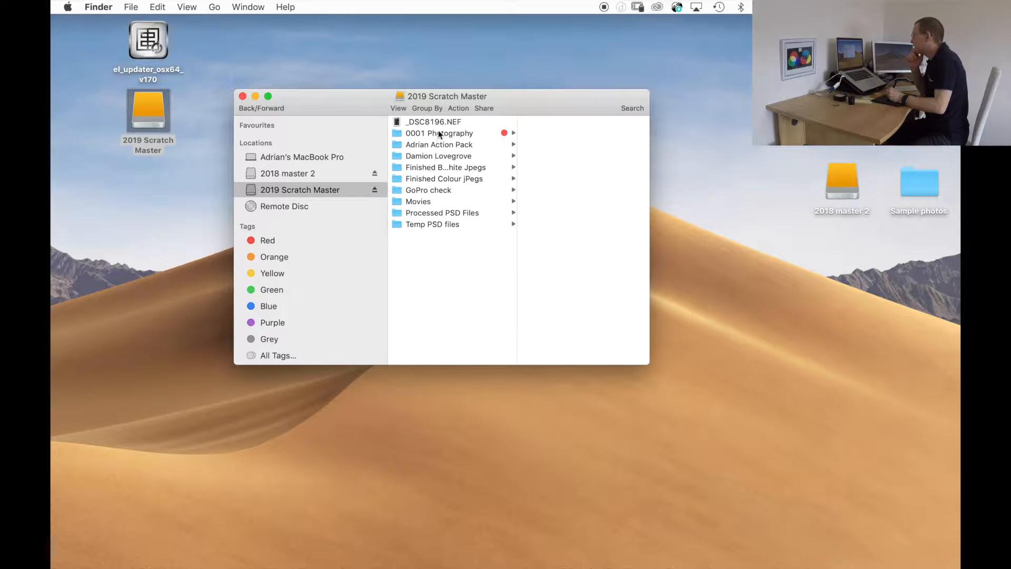
left_click(439, 133)
left_click(555, 121)
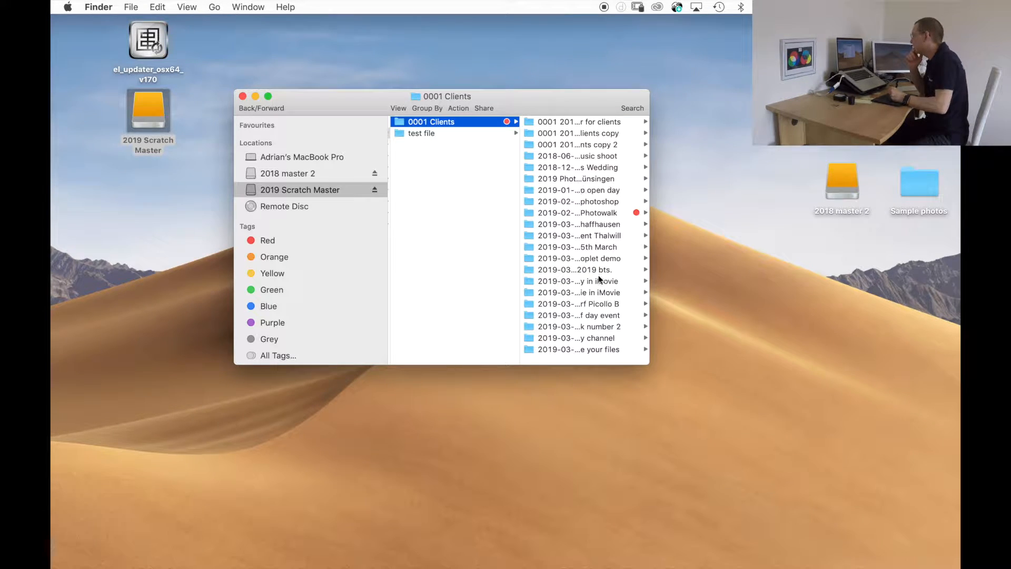
scroll(584, 291, "right", 2)
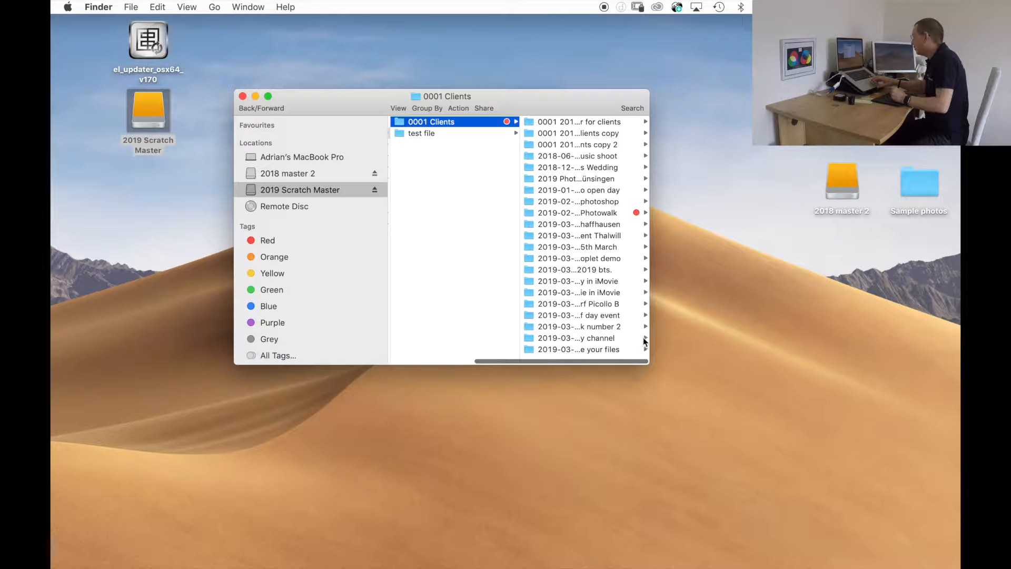
left_click_drag(649, 335, 733, 323)
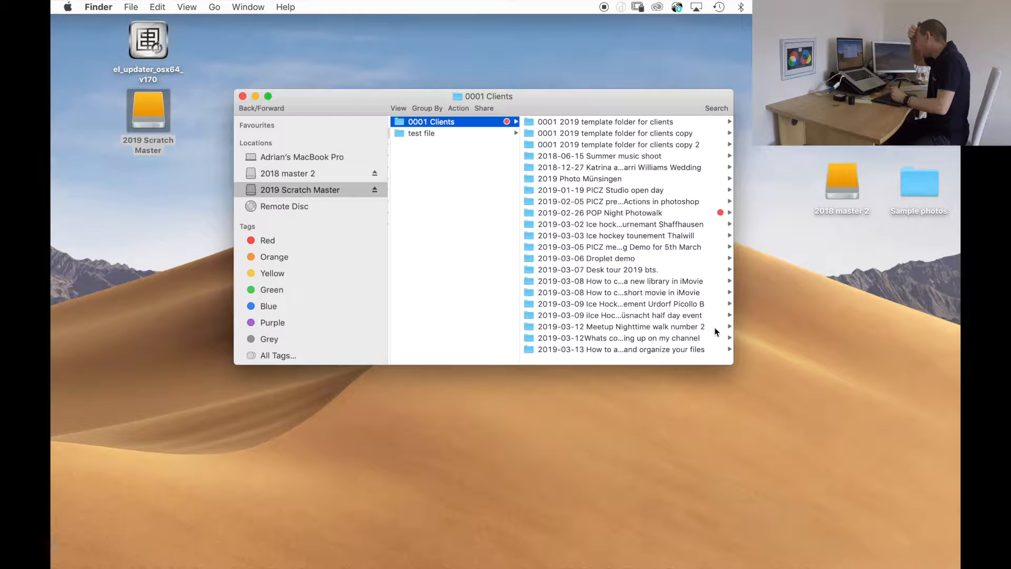
Look through the "2019-03-13 How to aarchive and organize your files" client folder and its 0-Original Cards subfolder.
left_click(631, 350)
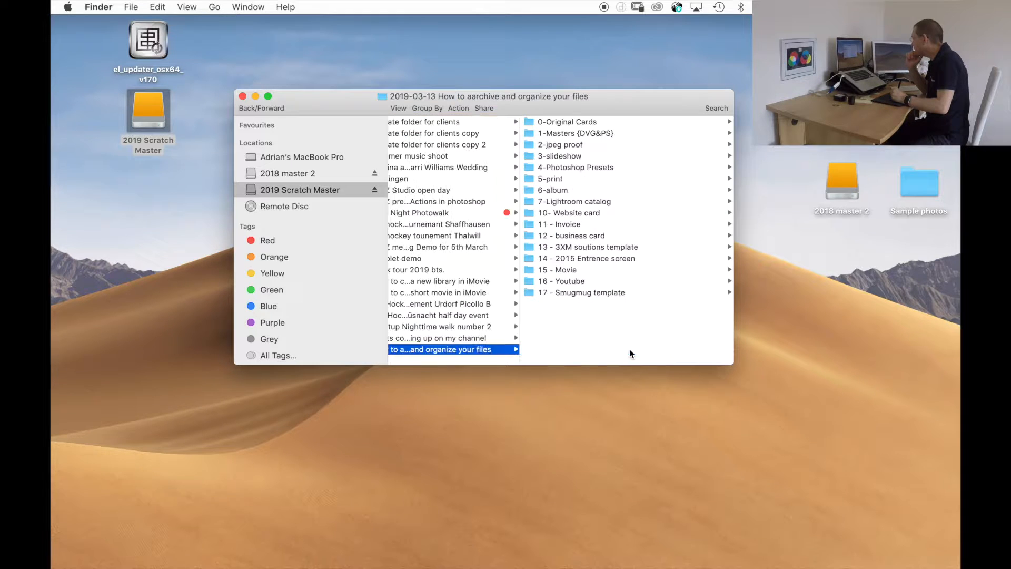
left_click(571, 122)
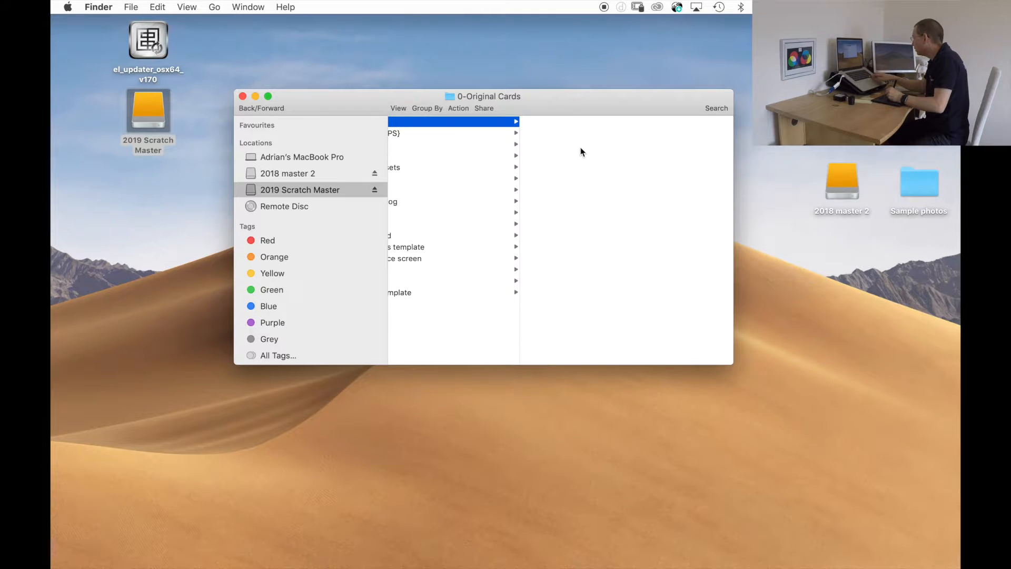
key("Left")
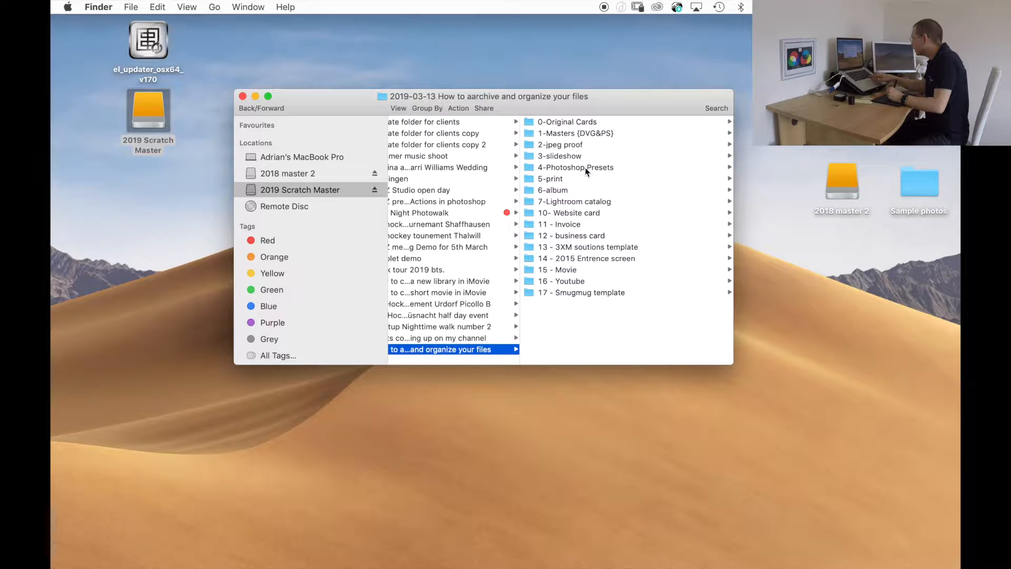
Open the "2019-03-12 Meetup Nighttime walk number 2" client folder and check the raw files in its 0-Original Cards subfolder.
left_click(435, 328)
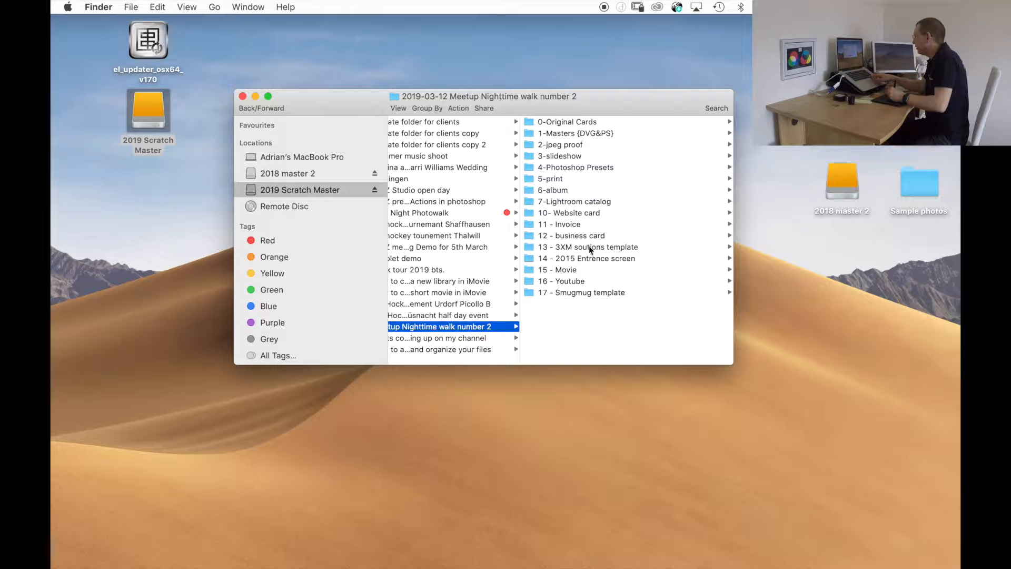
left_click(560, 123)
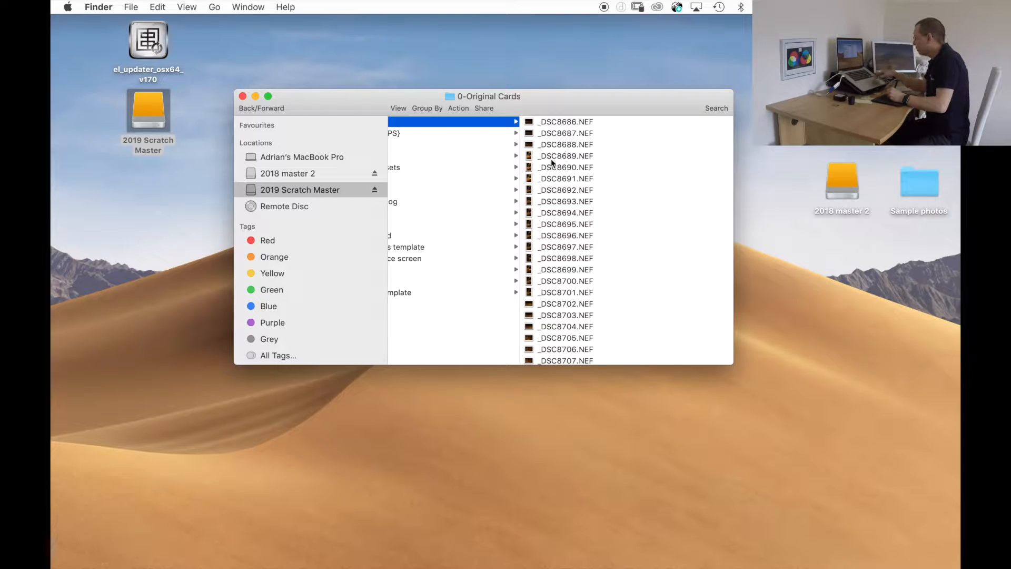
key("Left")
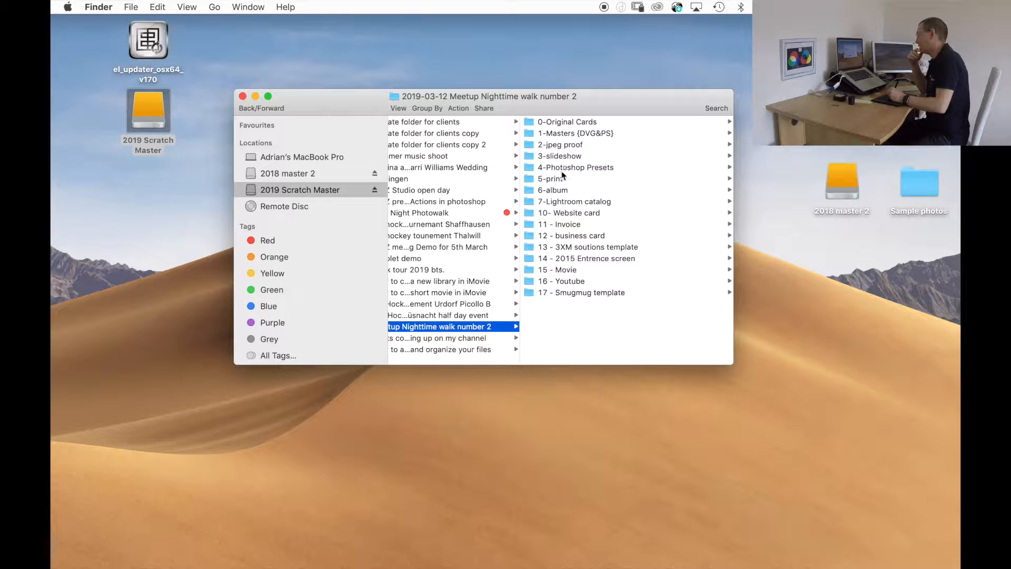
left_click(567, 203)
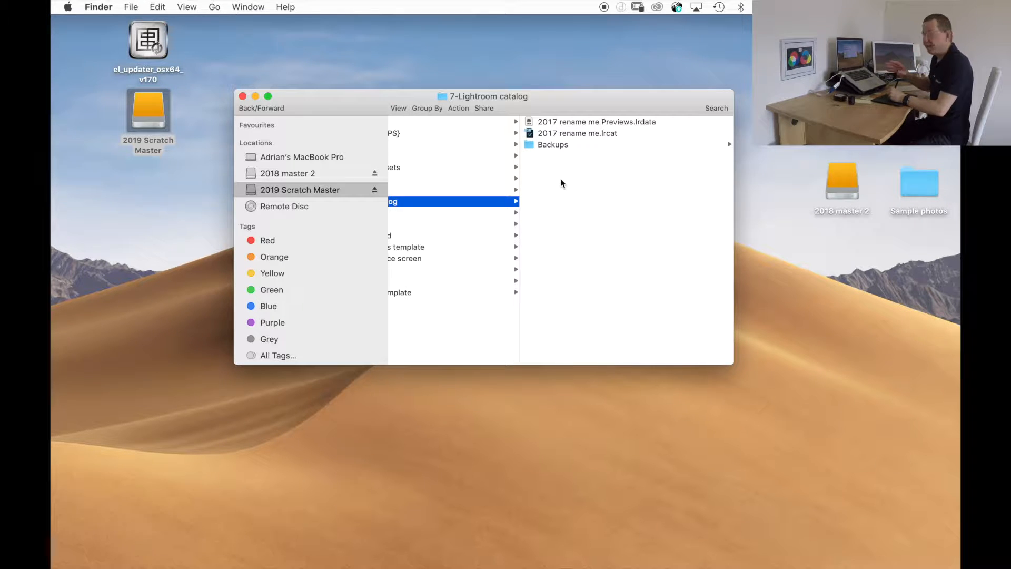
left_click(562, 134)
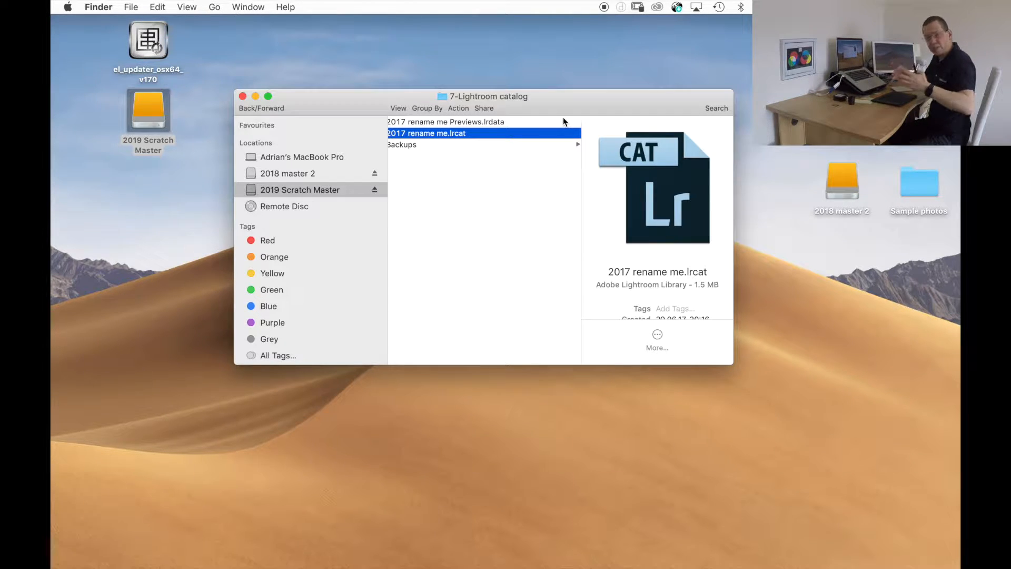
left_click(419, 134)
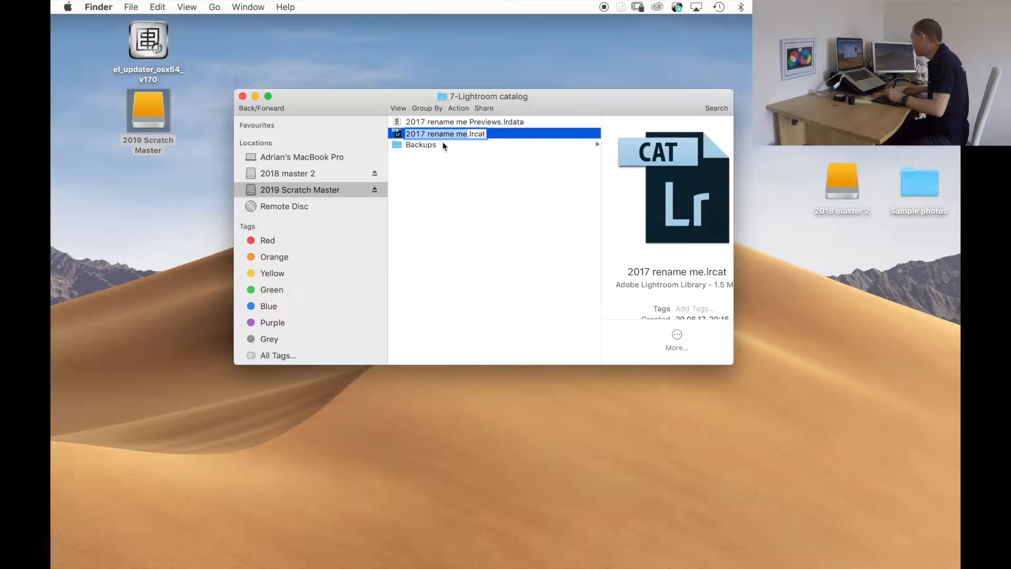
type("2019-03-13 How to aarchive and organize your files")
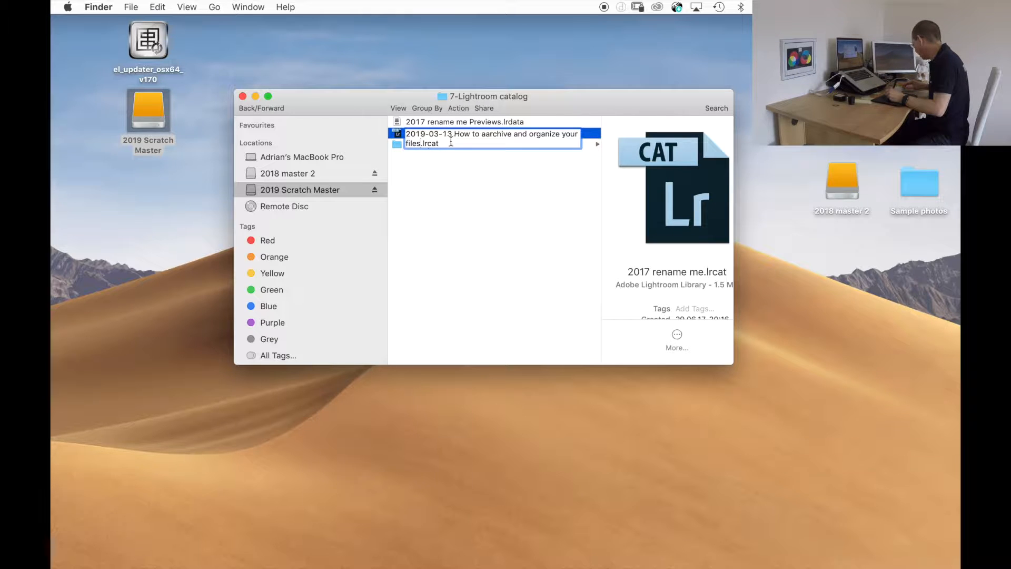
key("Escape")
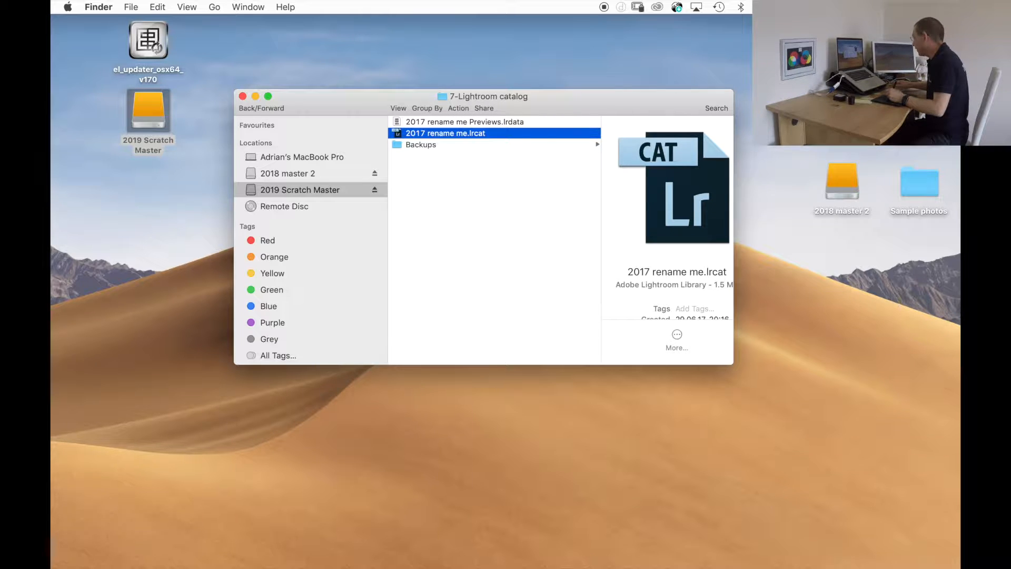
key("Left")
key("Left")
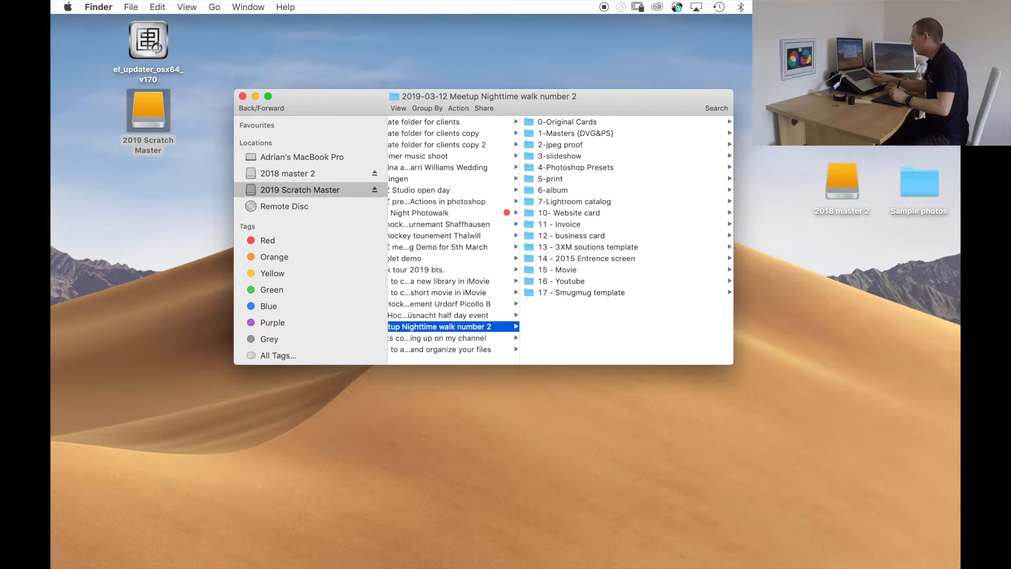
Copy the meetup folder's name and rename "2017 rename me.lrcat" in its 7-Lightroom catalog subfolder to "2019-03-12 Meetup Nighttime walk number 2.lrcat".
key("Return")
key("super+c")
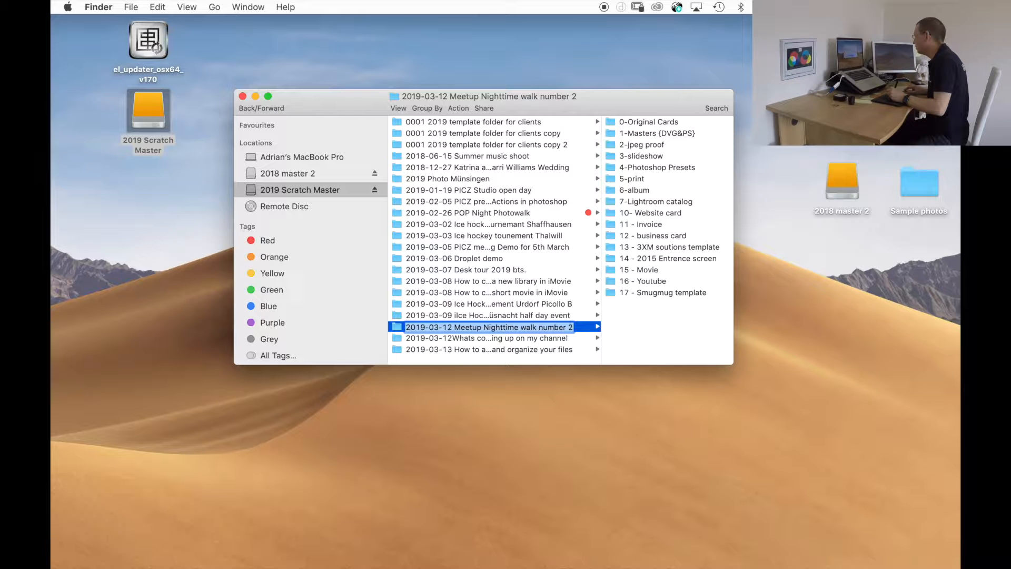
left_click(656, 202)
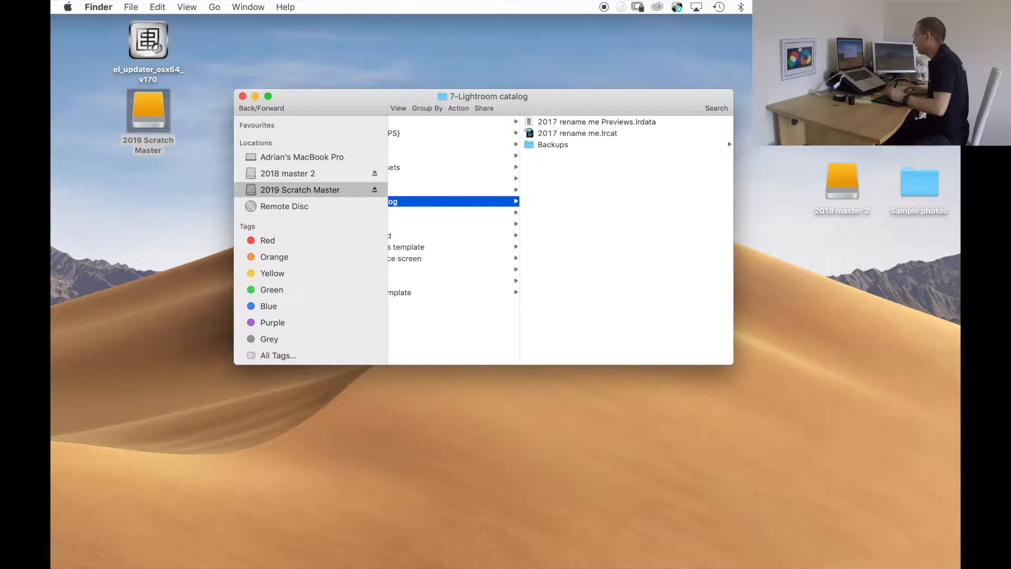
left_click(577, 133)
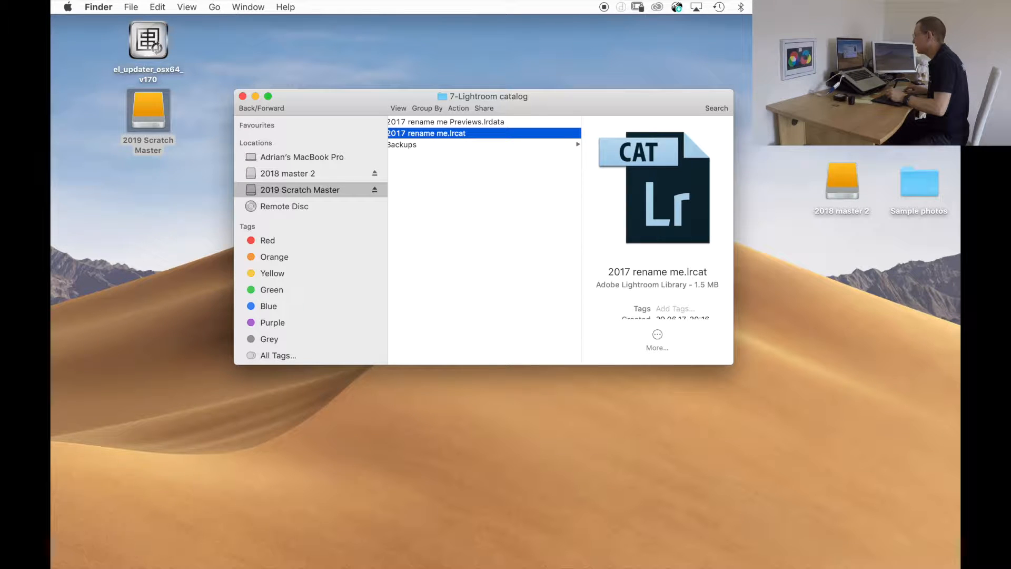
key("Return")
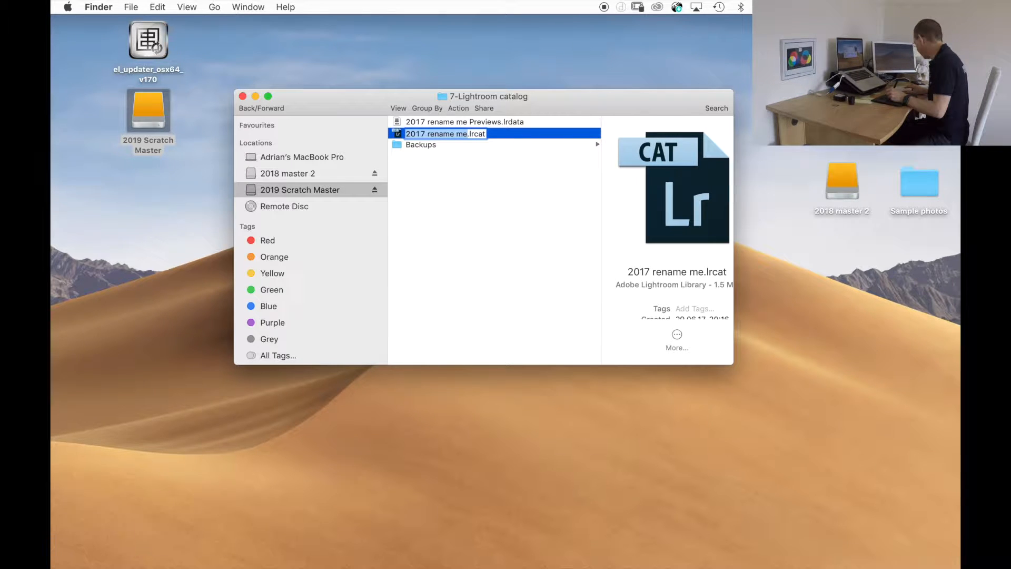
key("super+v")
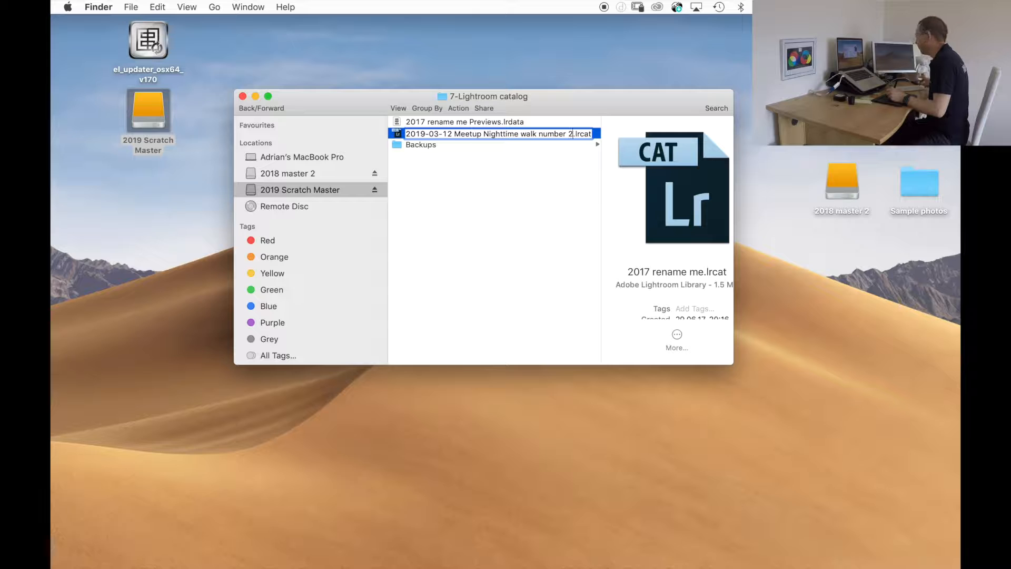
key("Return")
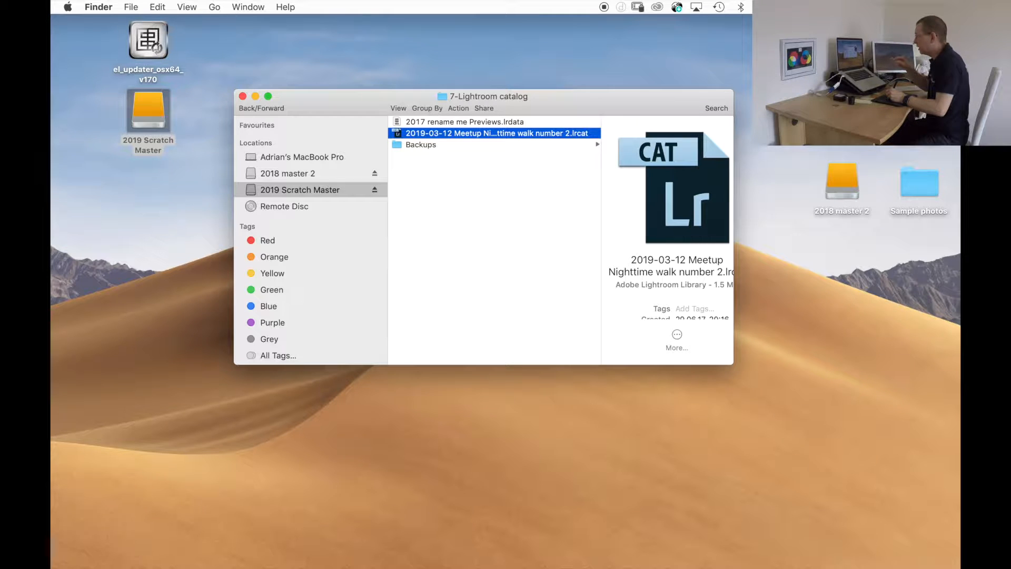
Open the renamed catalog in Lightroom and choose 0-Original Cards of the 2019-03-12 Meetup folder on 2019 Scratch Master as the import source.
double_click(432, 135)
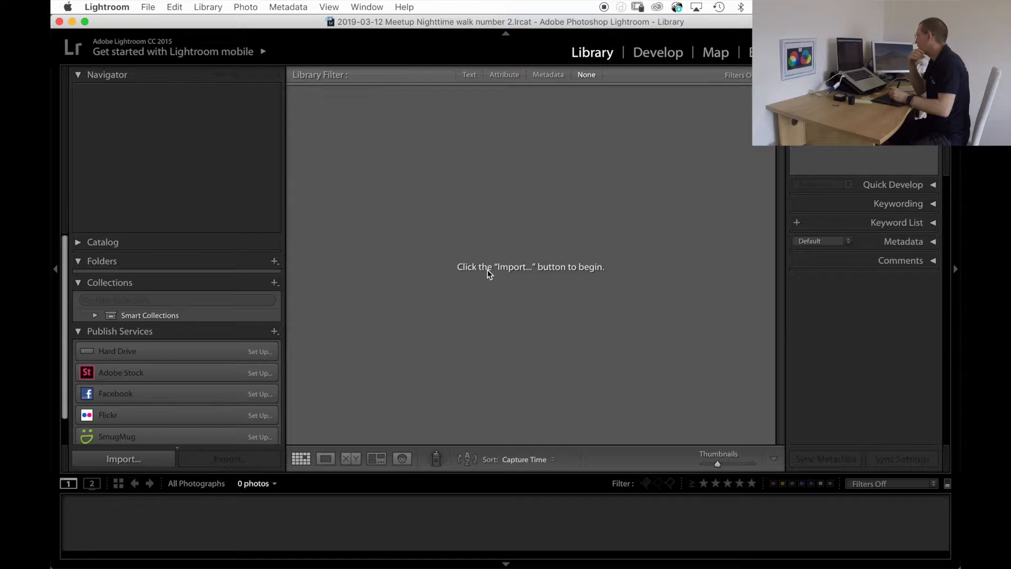
left_click(124, 459)
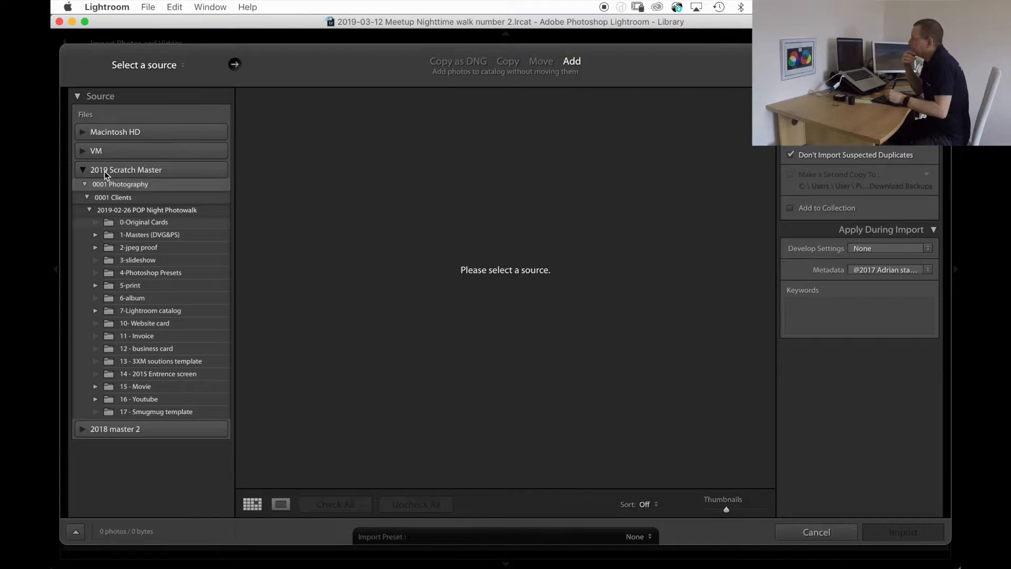
left_click(83, 169)
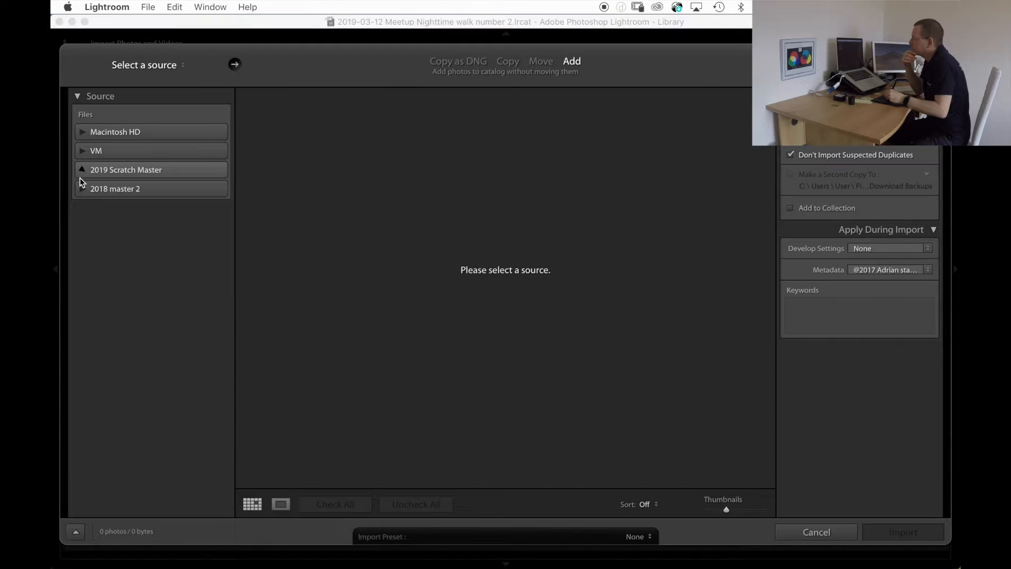
left_click(83, 170)
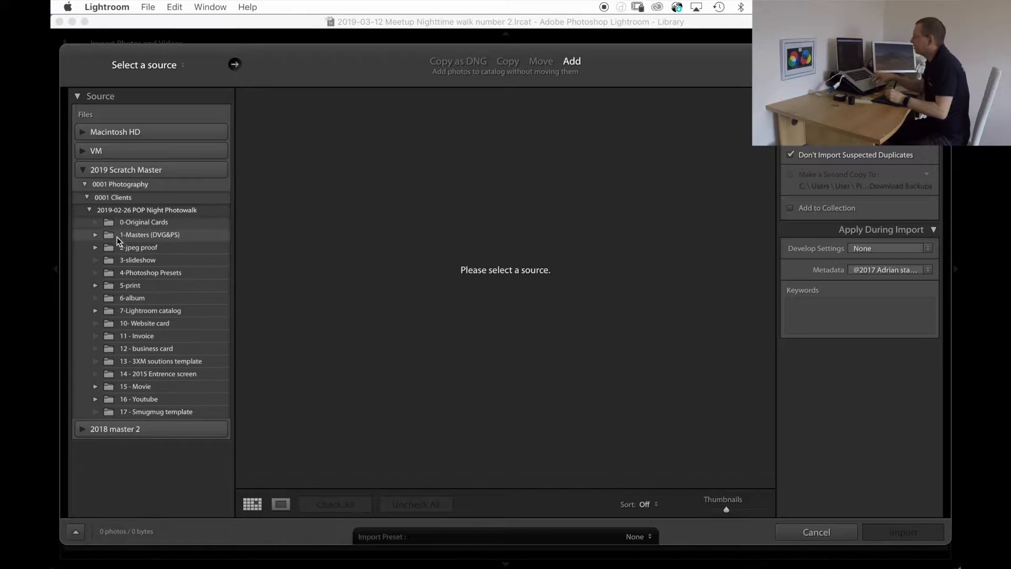
left_click(89, 209)
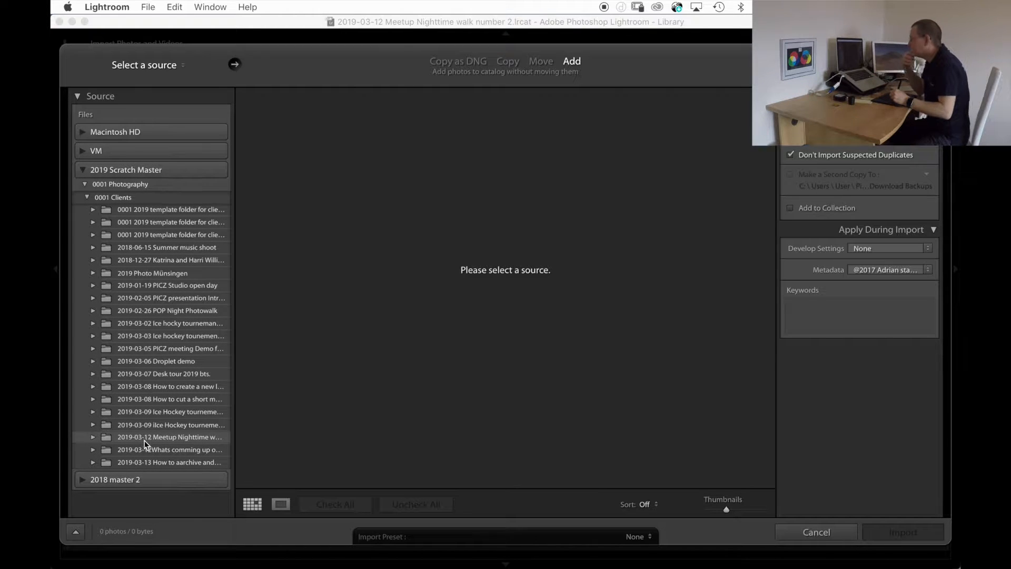
left_click(93, 437)
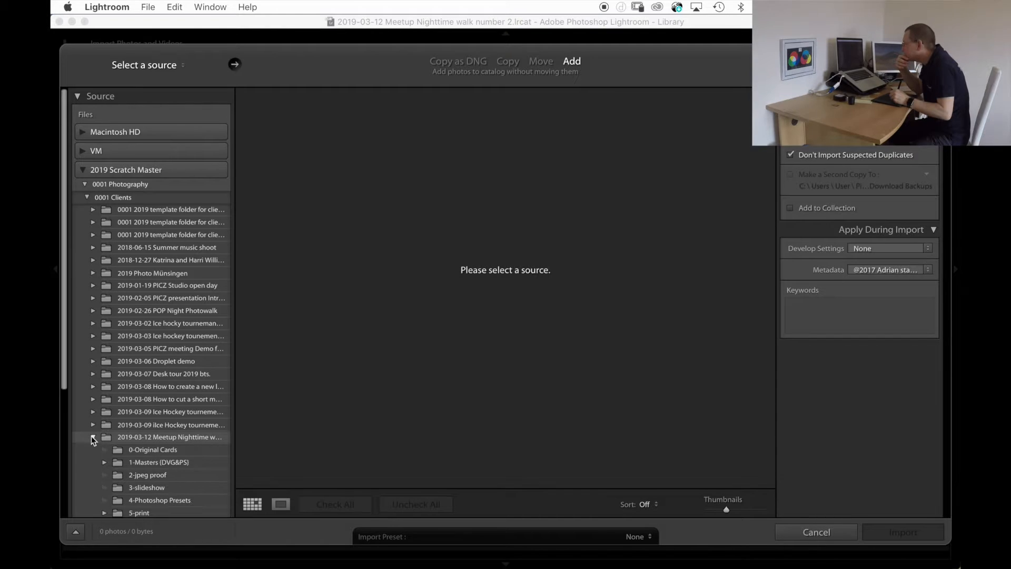
left_click(141, 449)
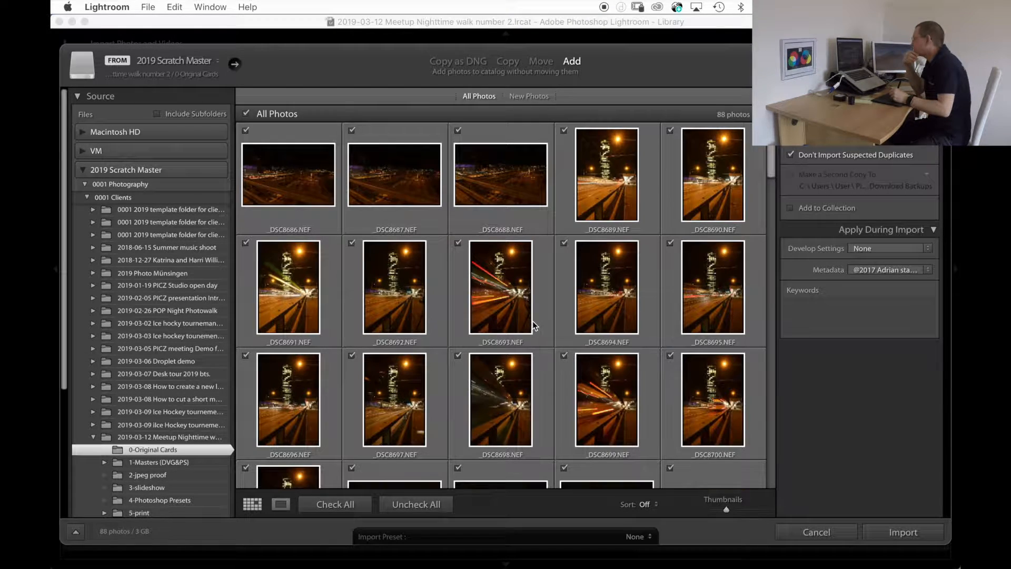
Review the photos, set the import keywords to "2019-03-12 Meetup Nighttime walk number 2", and import all of them into the catalog.
scroll(536, 330, "down", 10)
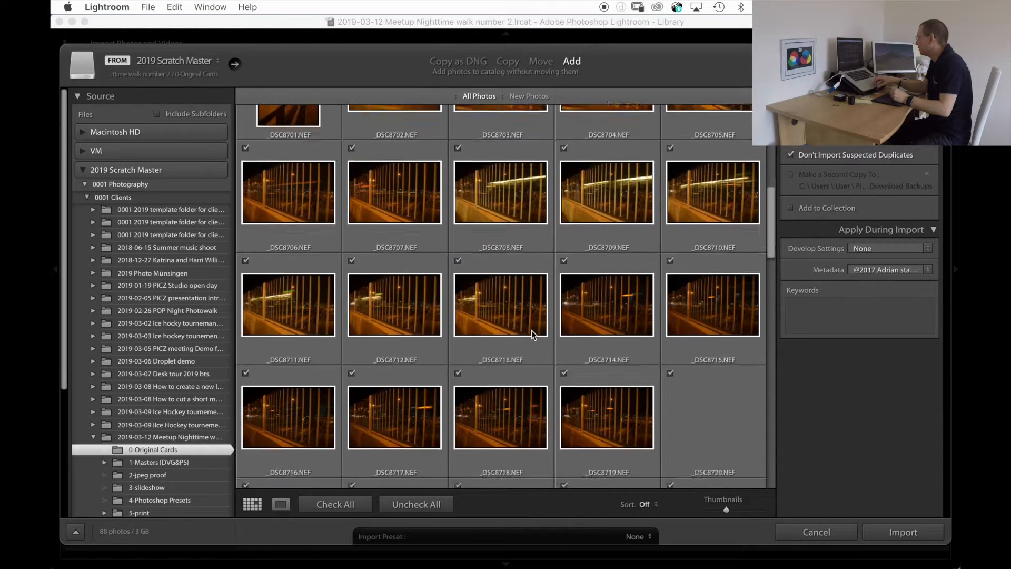
scroll(539, 335, "down", 2)
left_click(800, 309)
type("2019-03-12 Meetup Nighttime walk number 2")
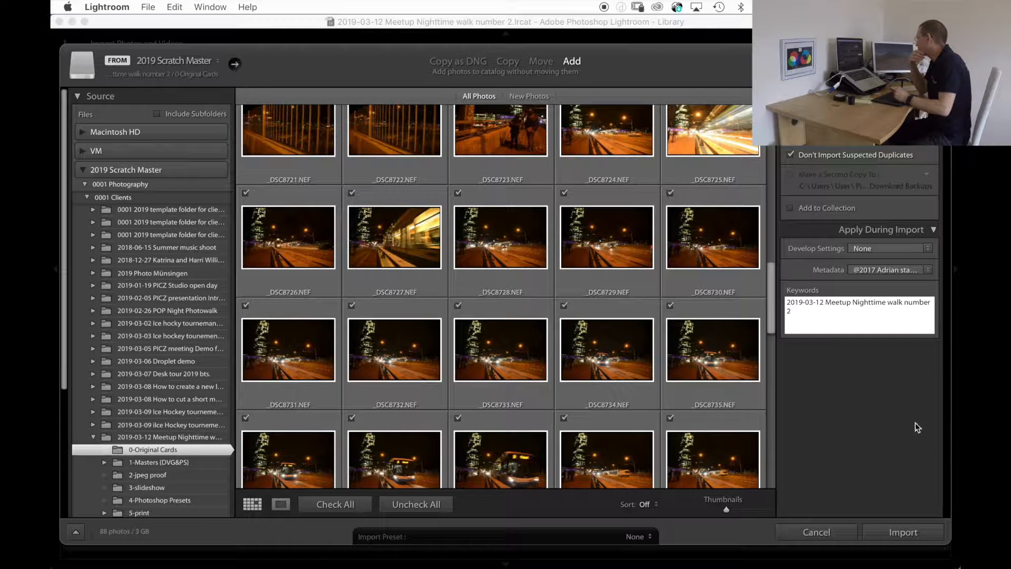
left_click(903, 533)
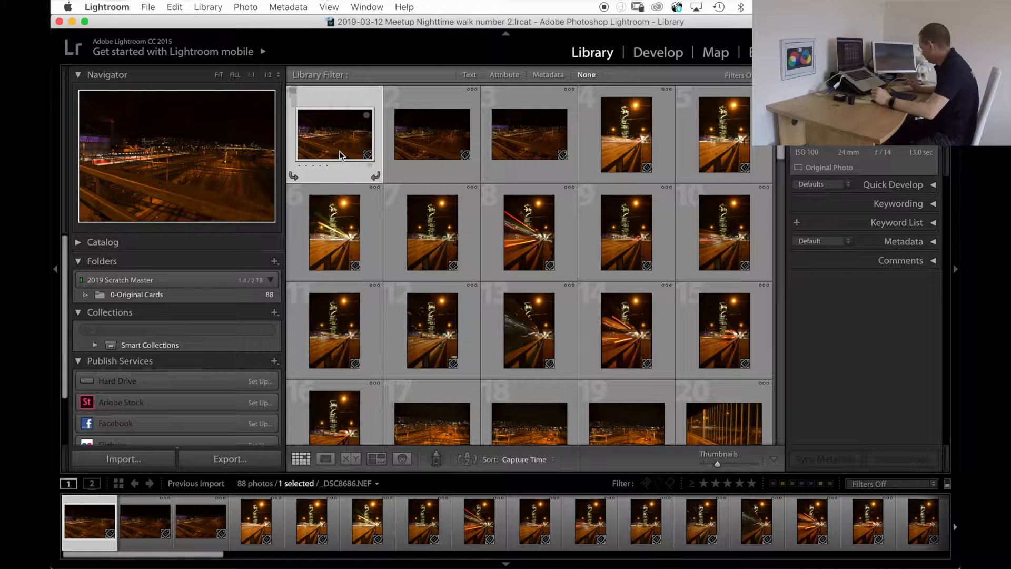
Rename all the imported photos using the custom text "2019-03-12 Meetup Nighttime walk number 2".
key("super+a")
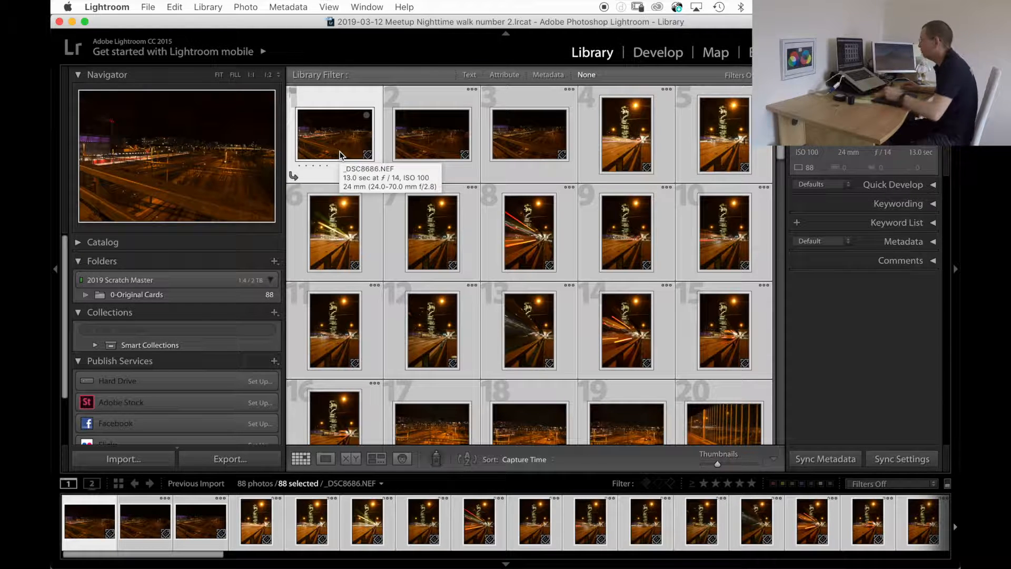
left_click(175, 7)
mouse_move(209, 10)
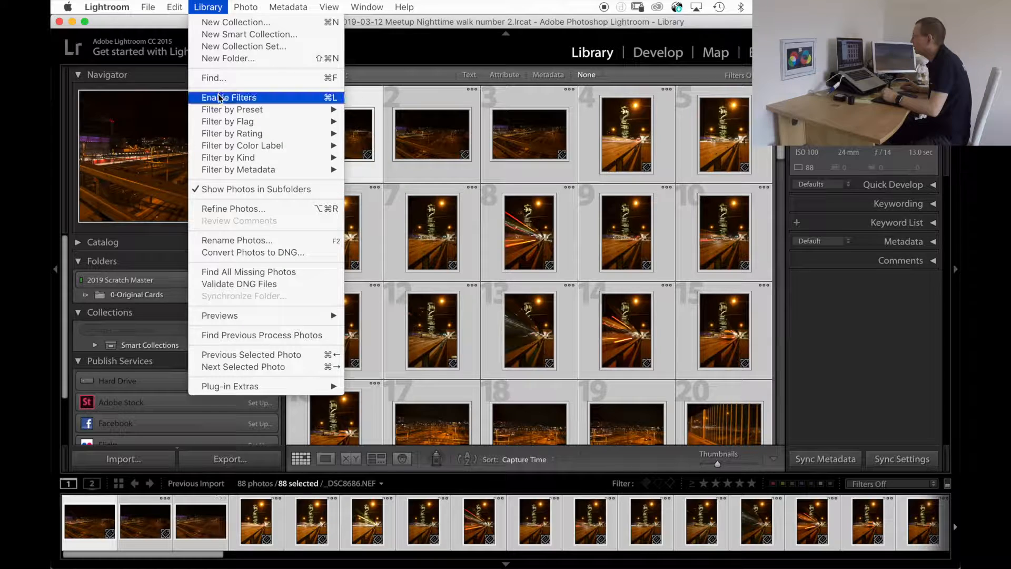
left_click(220, 244)
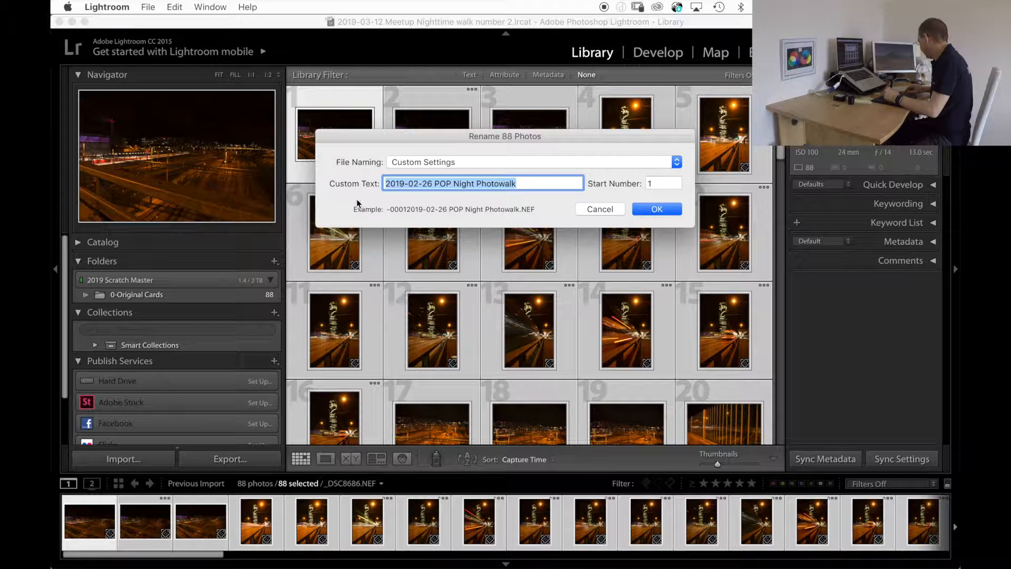
type("2019-03-12 Meetup Nighttime walk number 2")
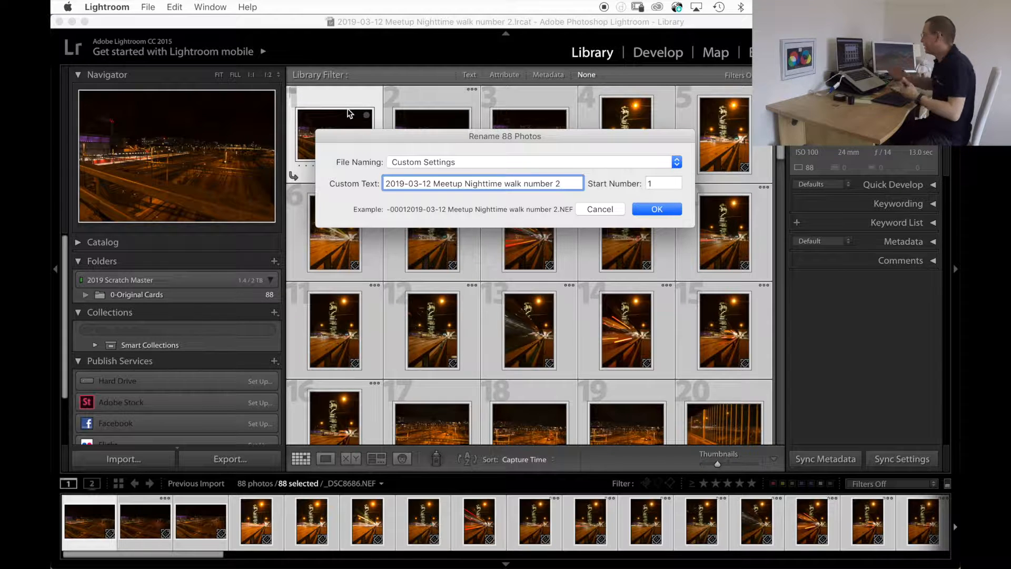
left_click(657, 209)
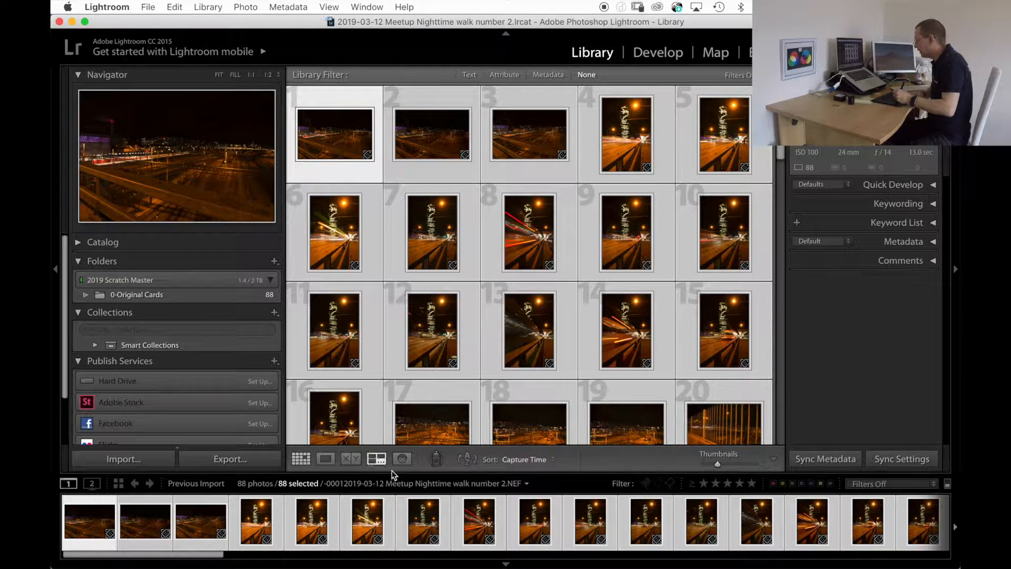
Flag every photo in the library as rejected as the starting point for culling.
left_click(429, 399)
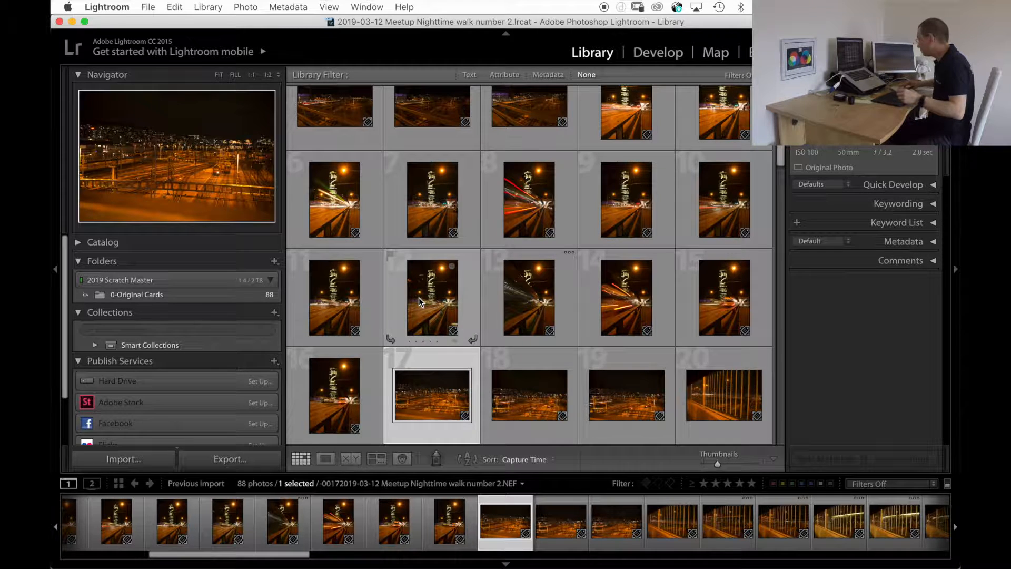
key("super+a")
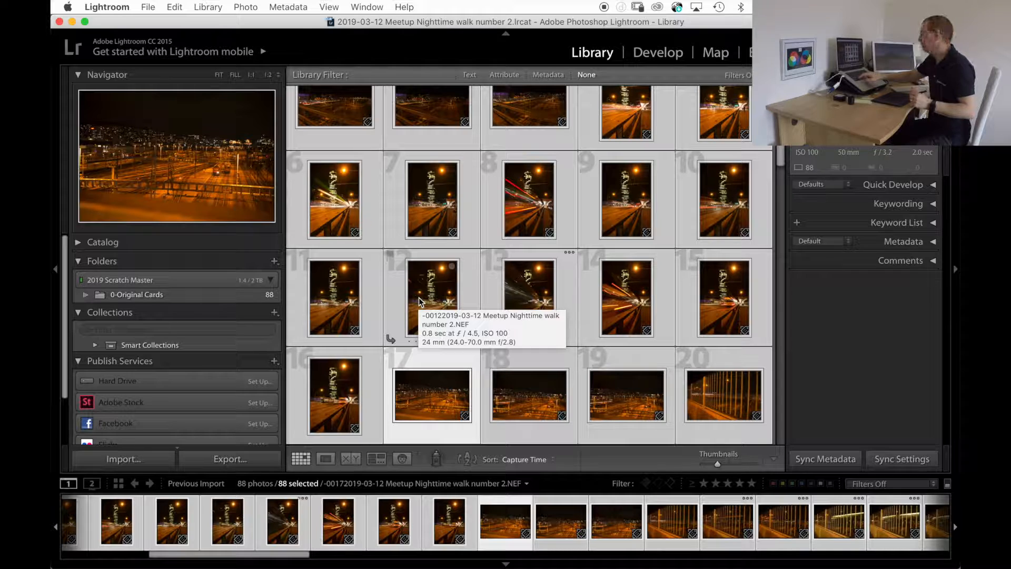
key("x")
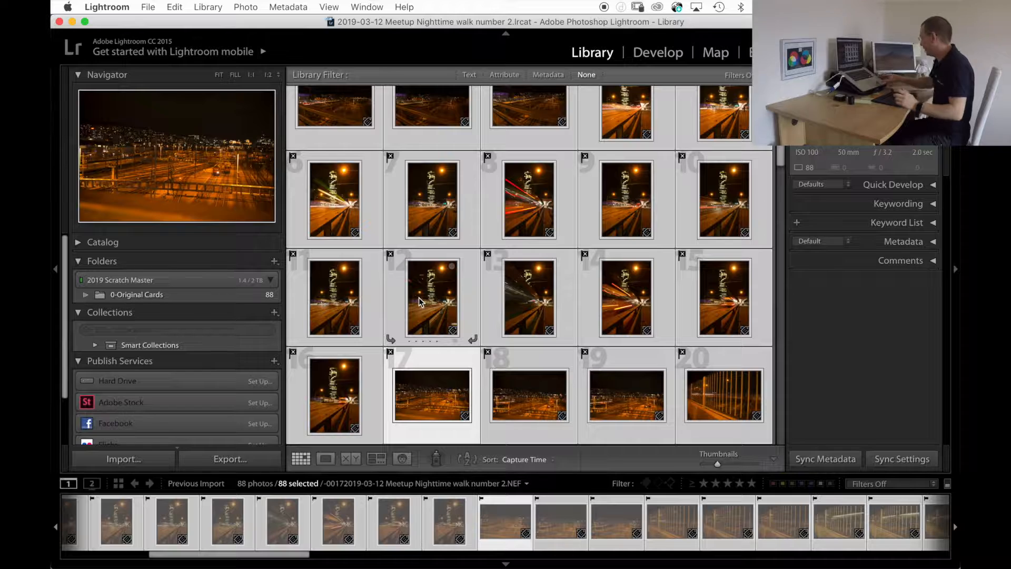
scroll(349, 218, "up", 1)
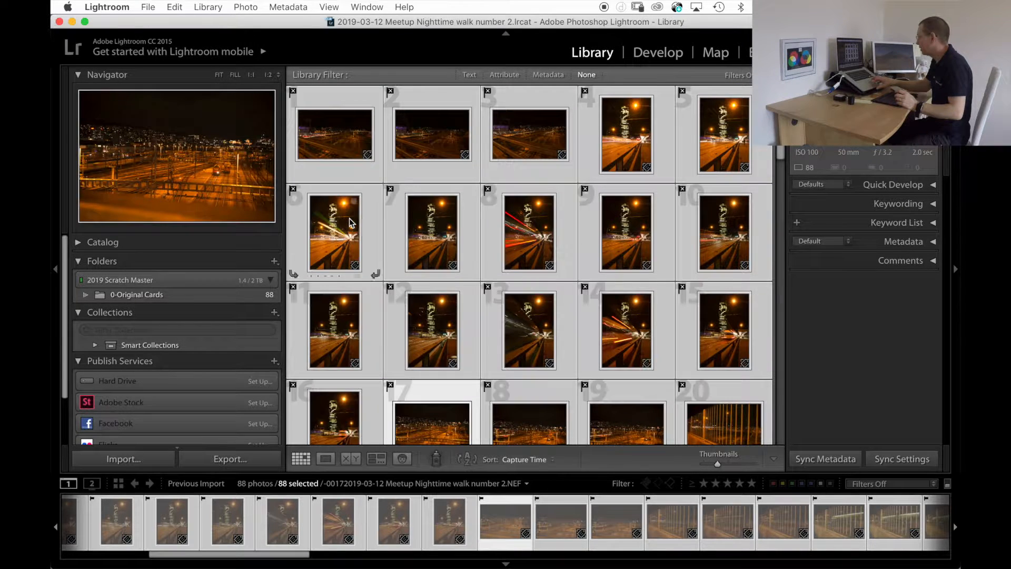
Hide the side panels and show photos 1 to 8 together in Survey view.
left_click(337, 100)
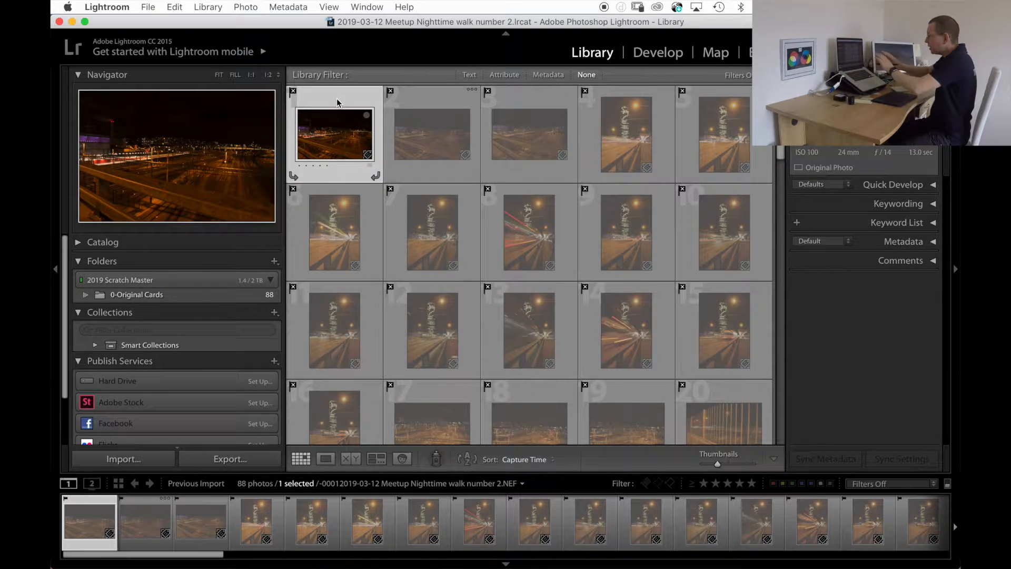
key("Tab")
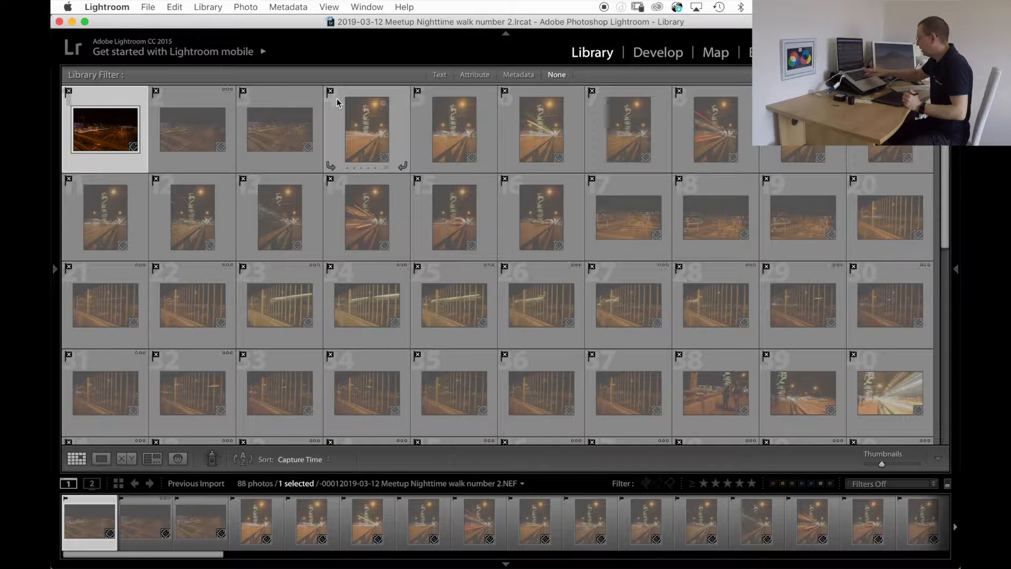
key("e")
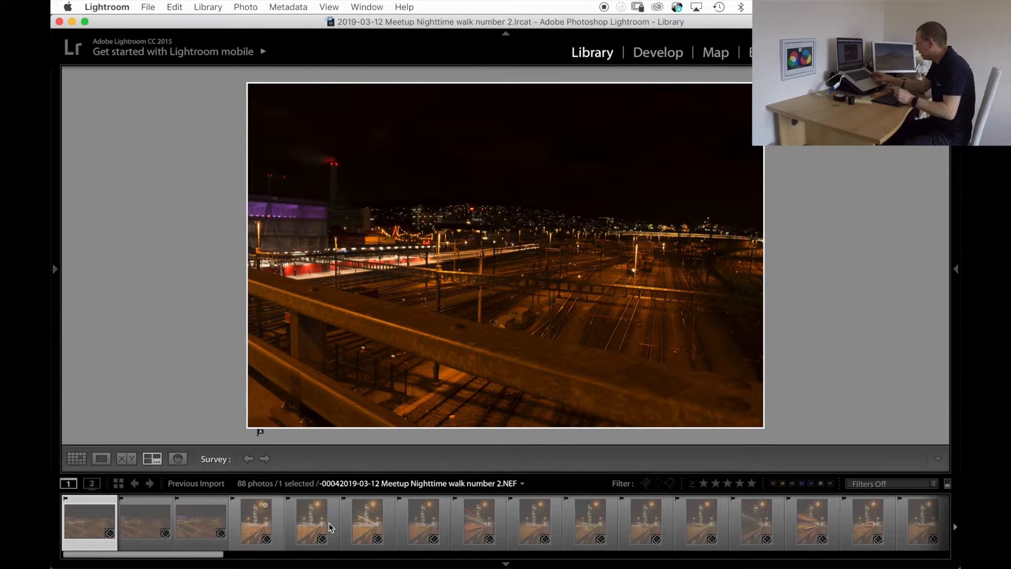
left_click(481, 518, "shift")
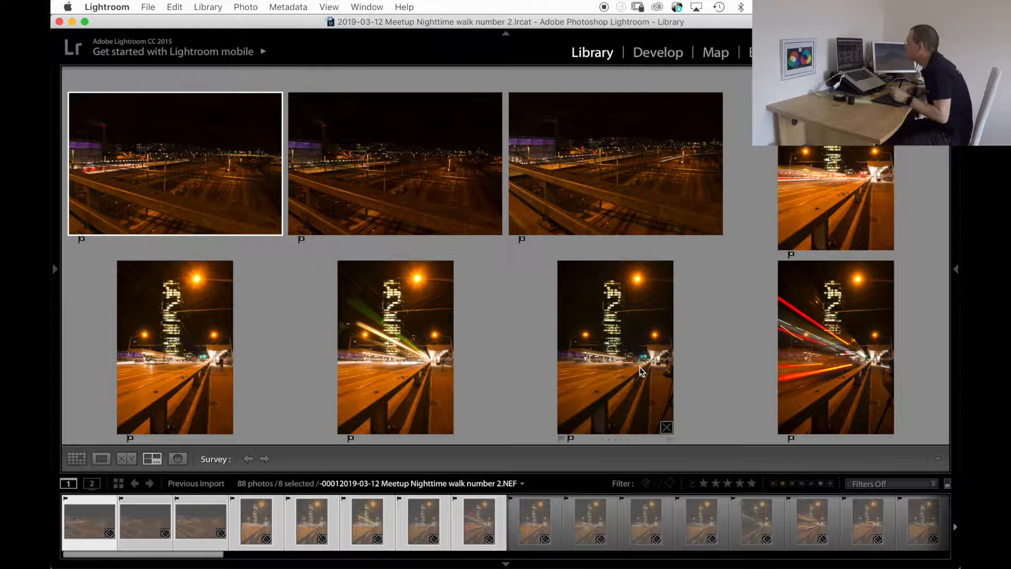
Flag the third rail yard photo and photo 8 with the red light trails as picks.
left_click(592, 179)
key("p")
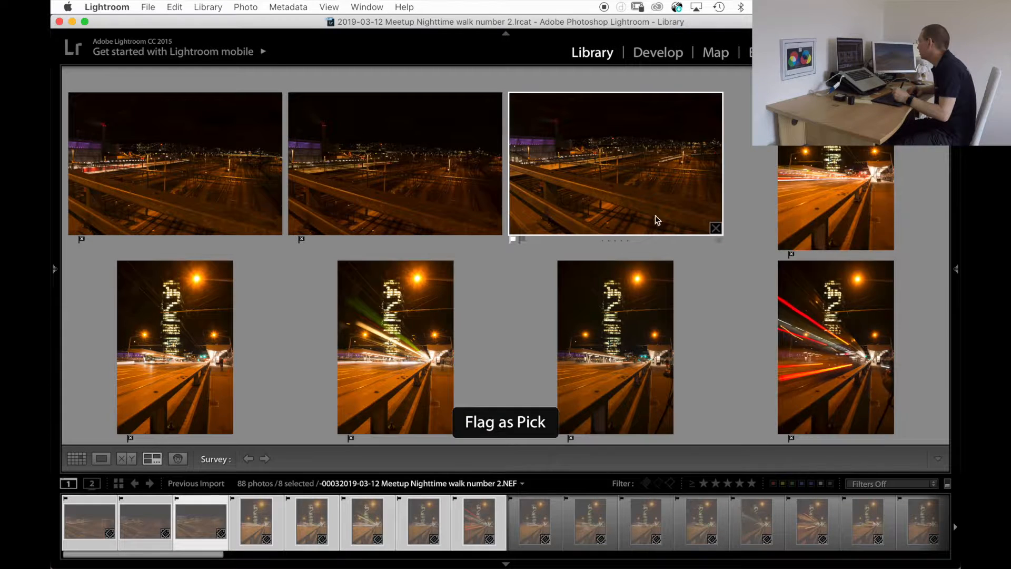
left_click(842, 366)
key("p")
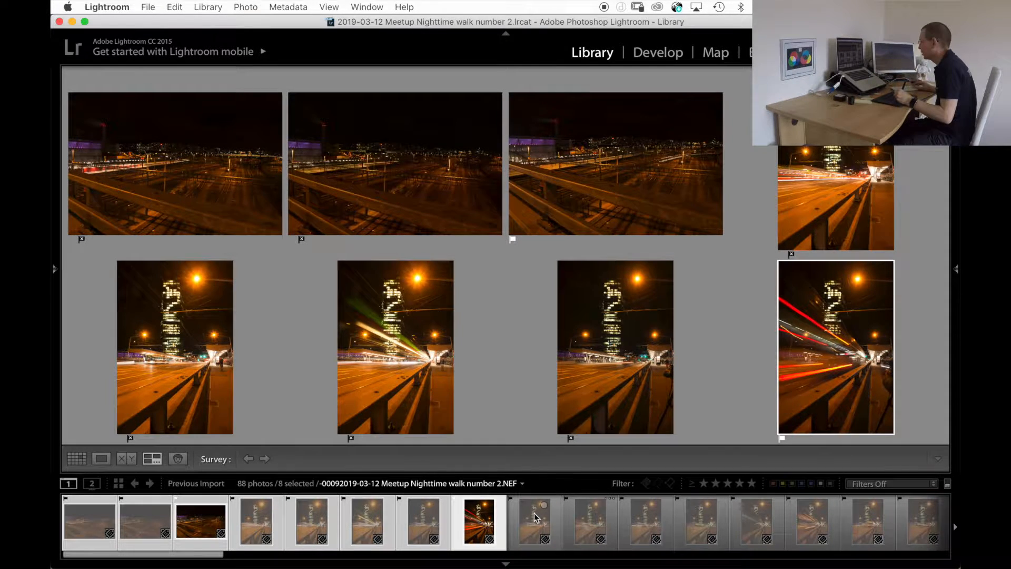
Compare photos 9 to 15 in the survey and flag photos 15 and 14 as picks.
left_click(519, 515)
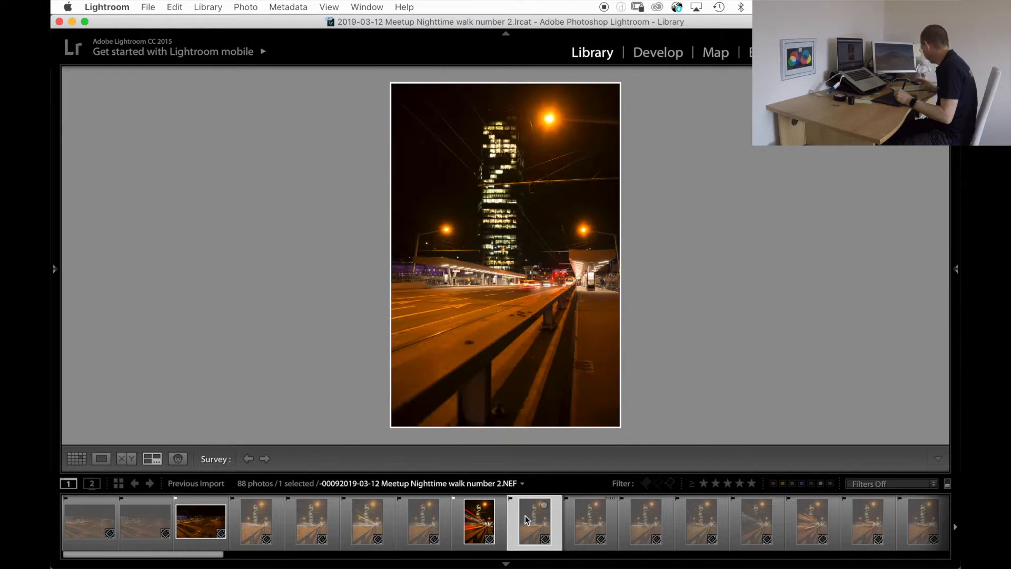
left_click(851, 519, "shift")
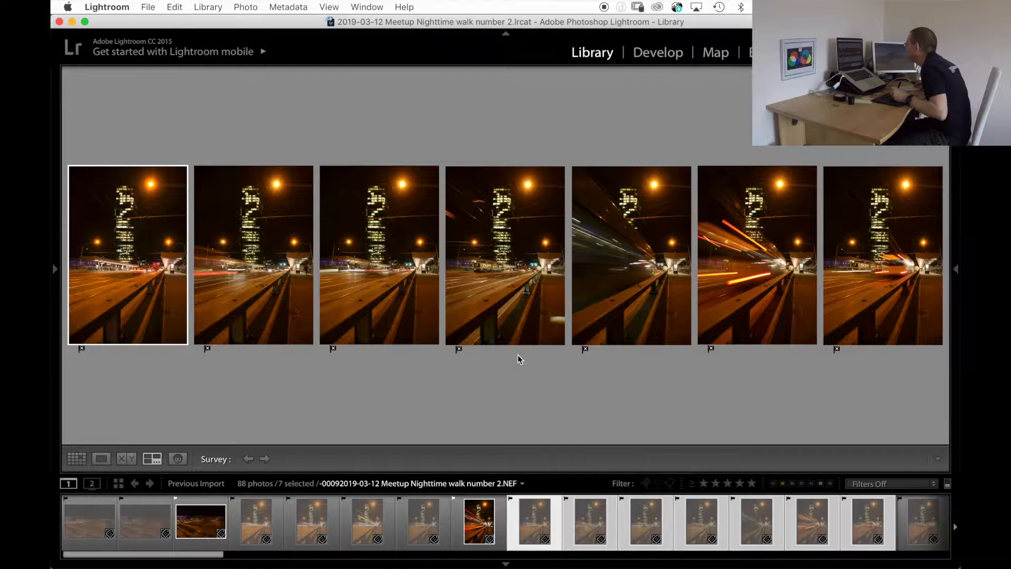
left_click(881, 231)
key("p")
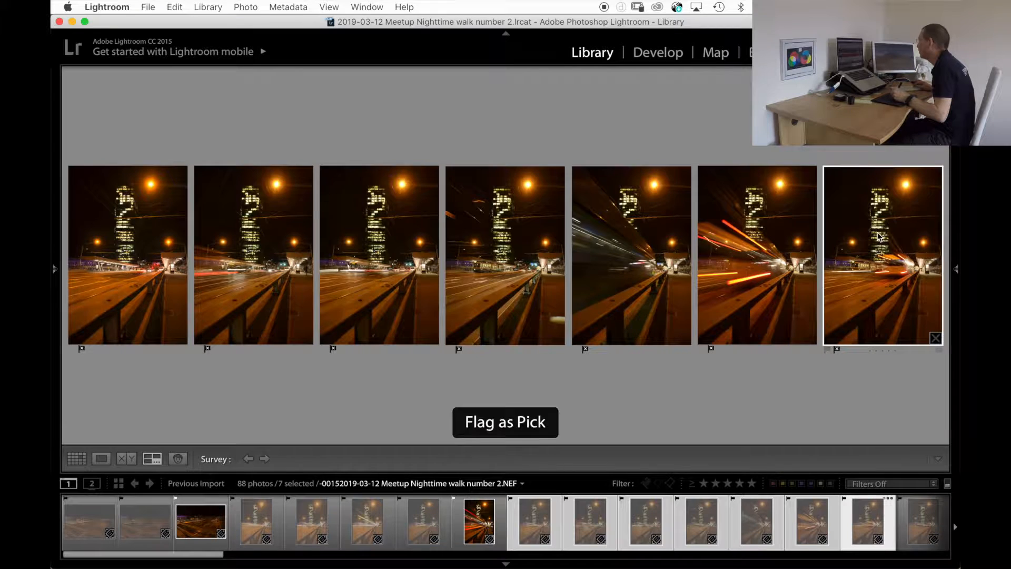
left_click(748, 240)
key("p")
Compare photos 16 to 21 in the survey and flag photo 16, the tower street shot, as a pick.
left_click(597, 522, "shift")
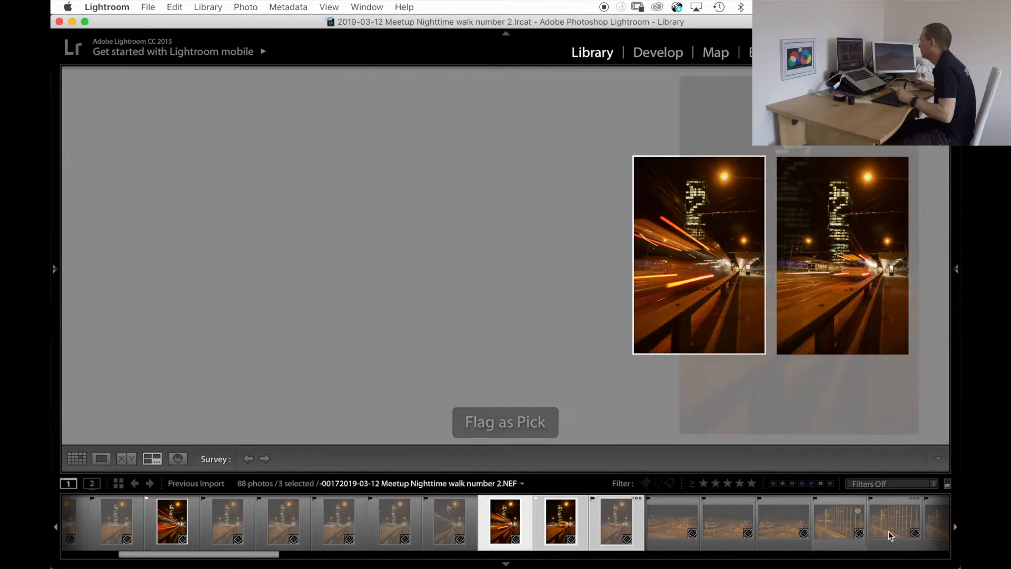
left_click(677, 511)
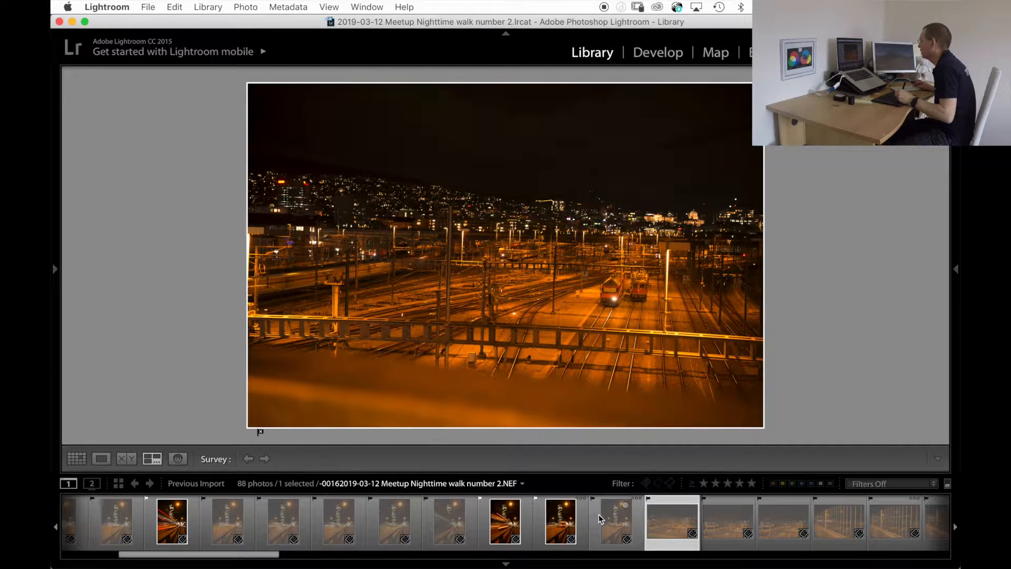
left_click(600, 514)
left_click(896, 514, "shift")
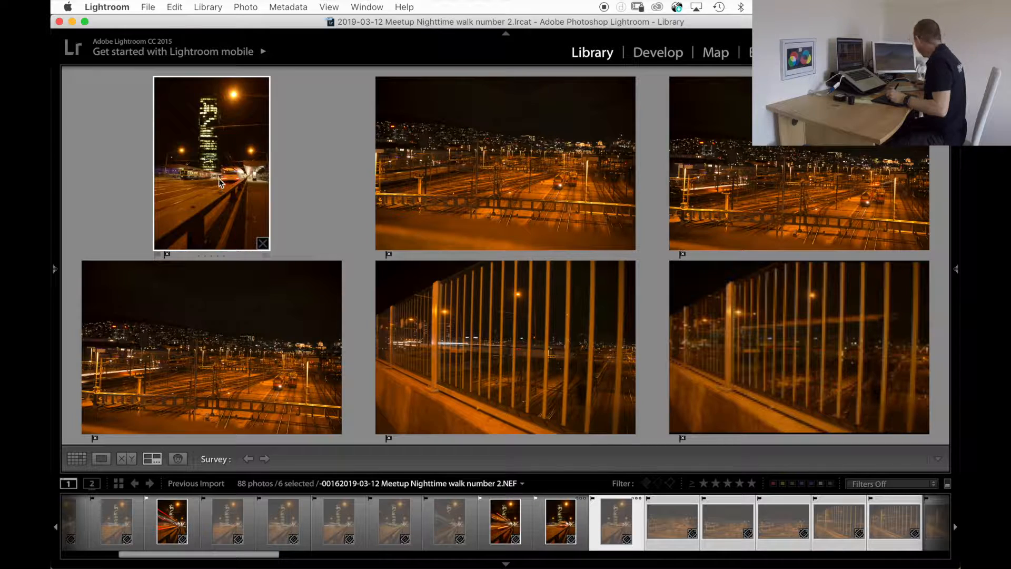
key("p")
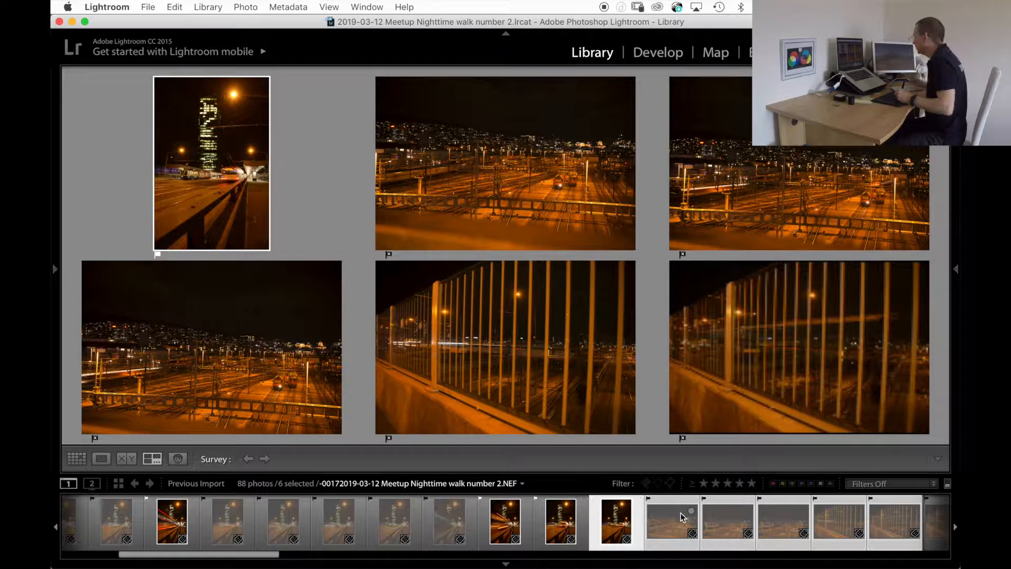
Compare fence photos 22 to 27 in the survey and flag photo 26 as a pick.
left_click(937, 504)
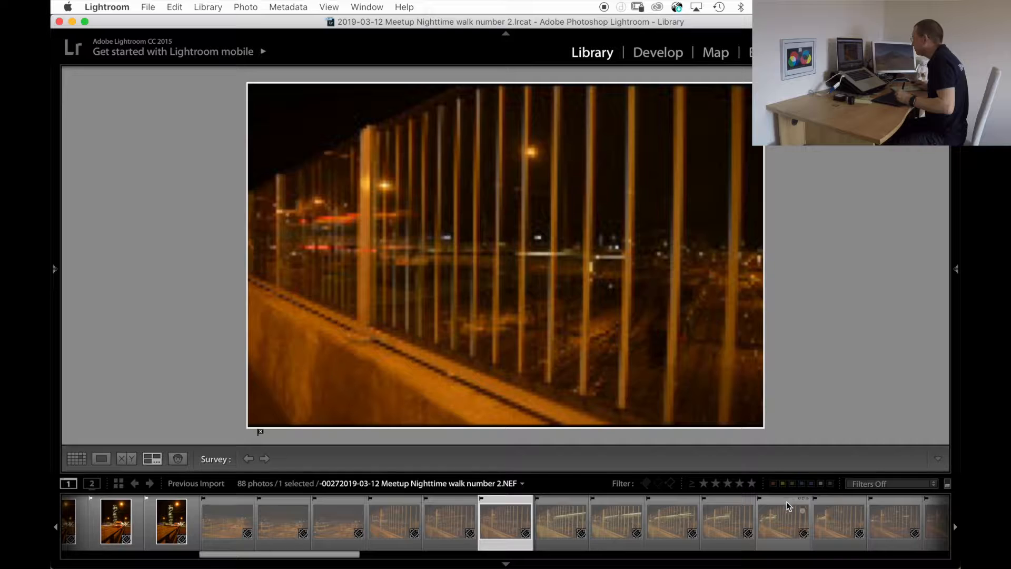
left_click(785, 501, "shift")
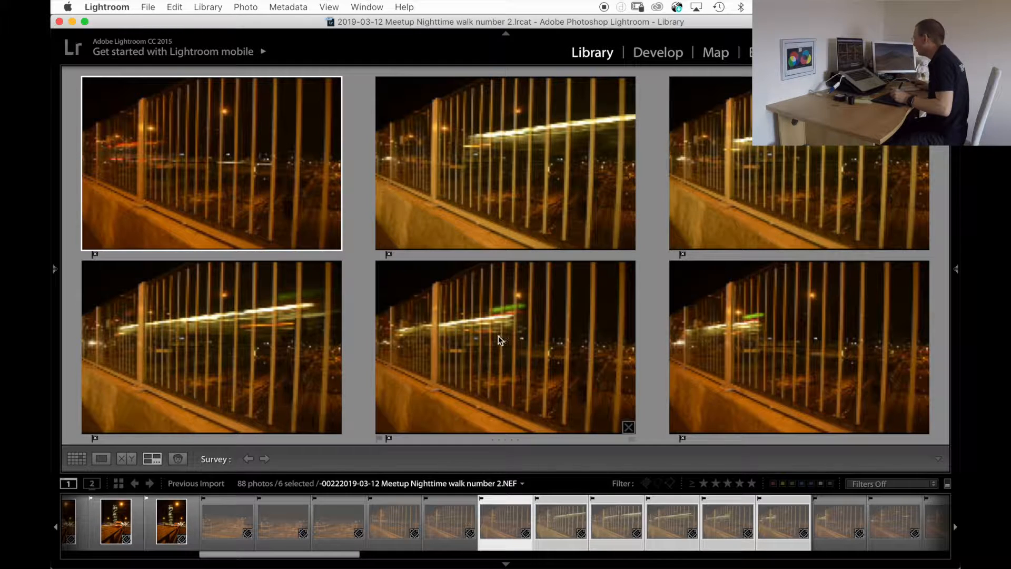
left_click(486, 327)
key("p")
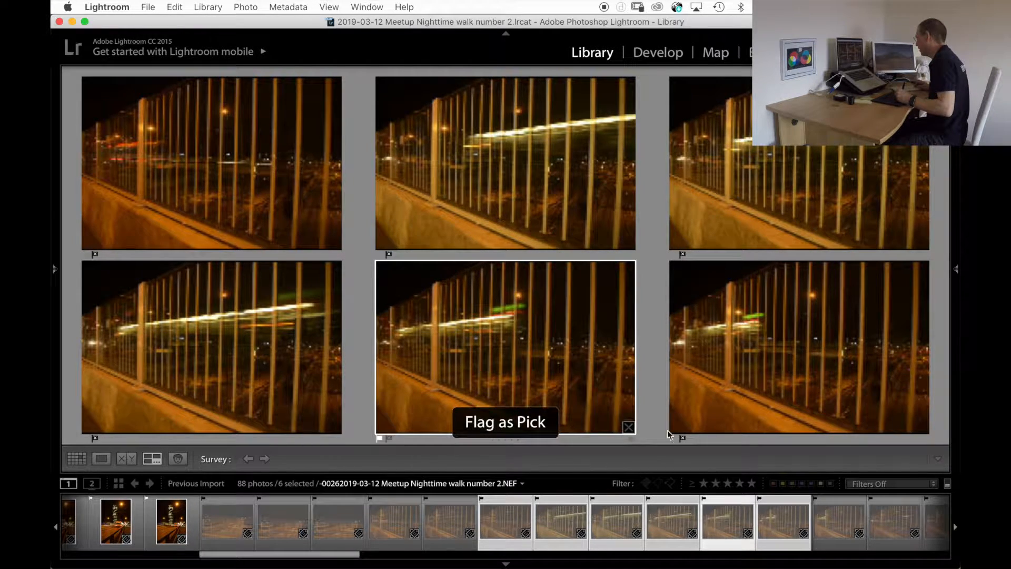
Survey photos 28 to 30 and then 31 to 39, flagging fence photos 33 and 34 as picks.
left_click(836, 502)
left_click(937, 502, "shift")
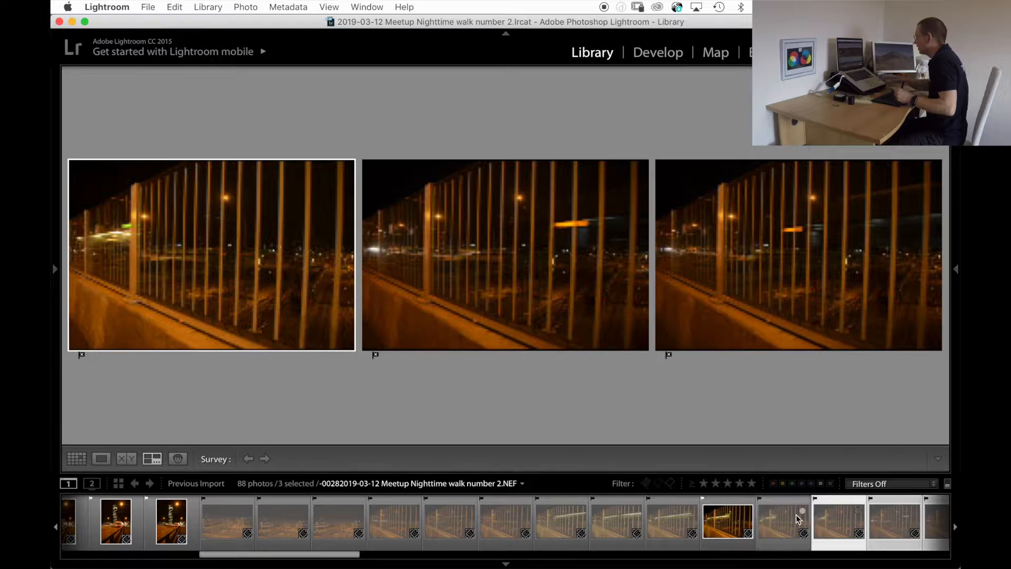
scroll(451, 524, "right", 3)
scroll(451, 520, "right", 5)
left_click(257, 508)
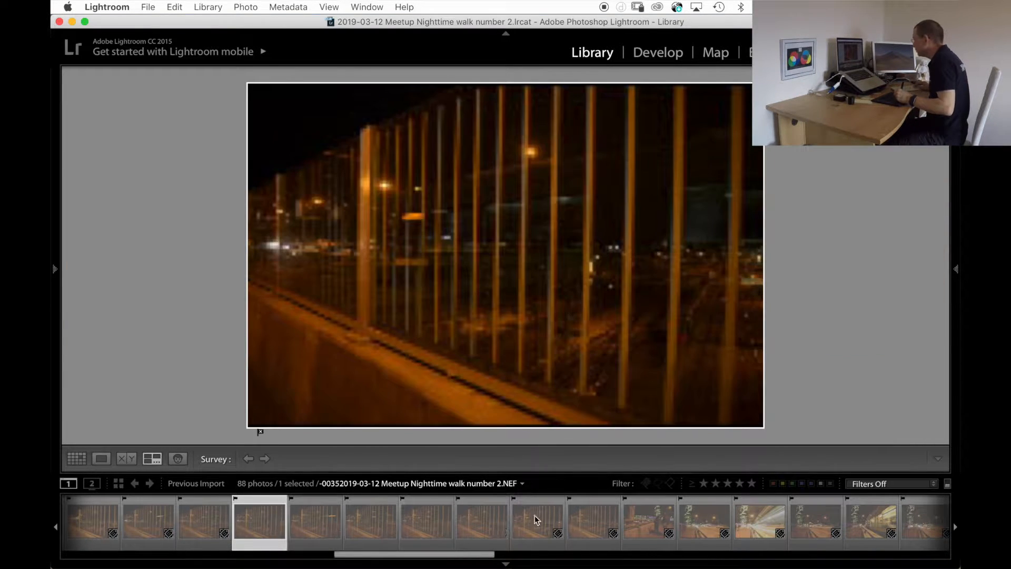
left_click(703, 501, "shift")
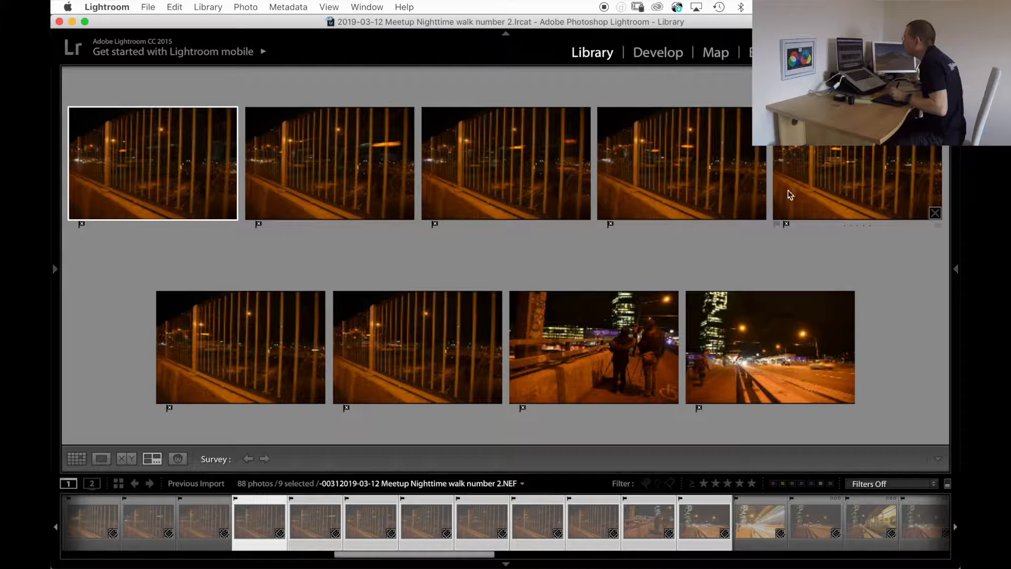
left_click(505, 169)
key("p")
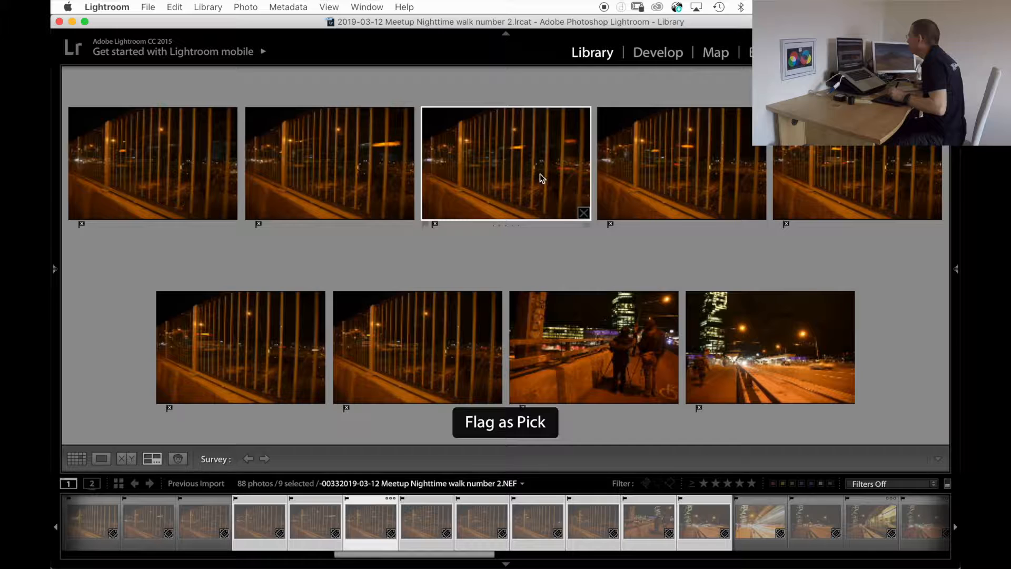
left_click(680, 181)
key("p")
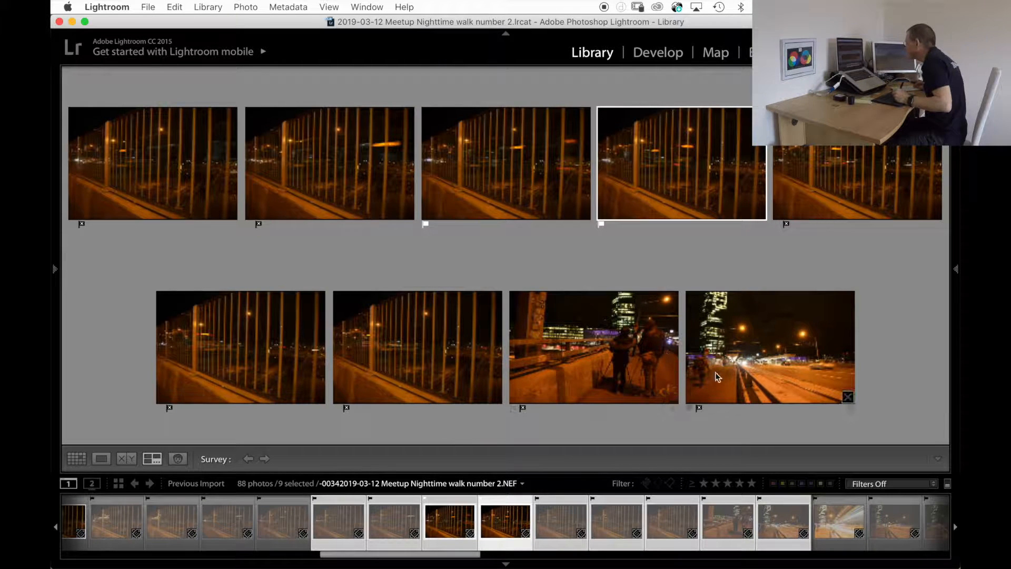
Compare street light-trail and tram photos 40 to 42 in the survey and flag all three as picks.
left_click(839, 522)
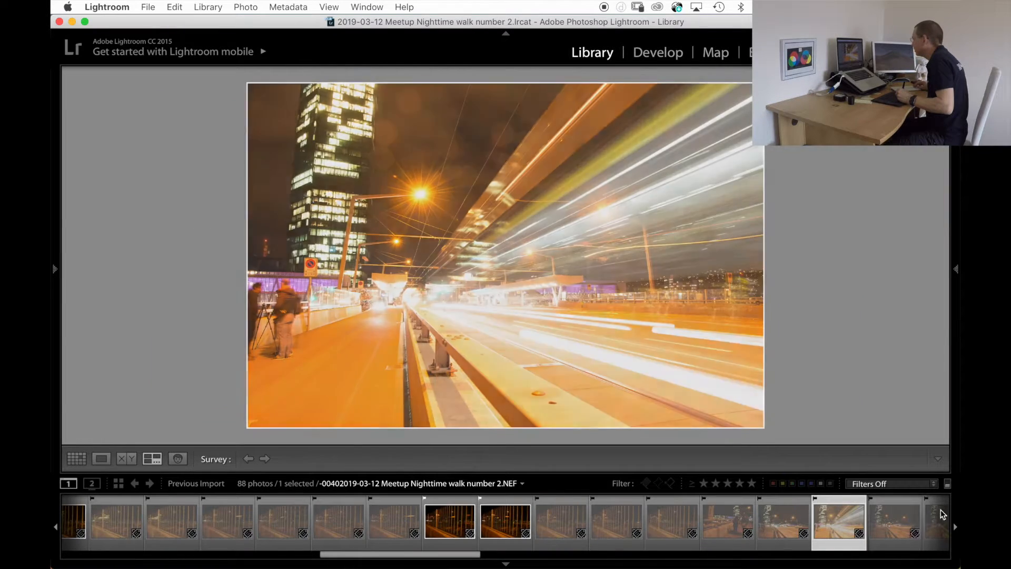
left_click(940, 519, "shift")
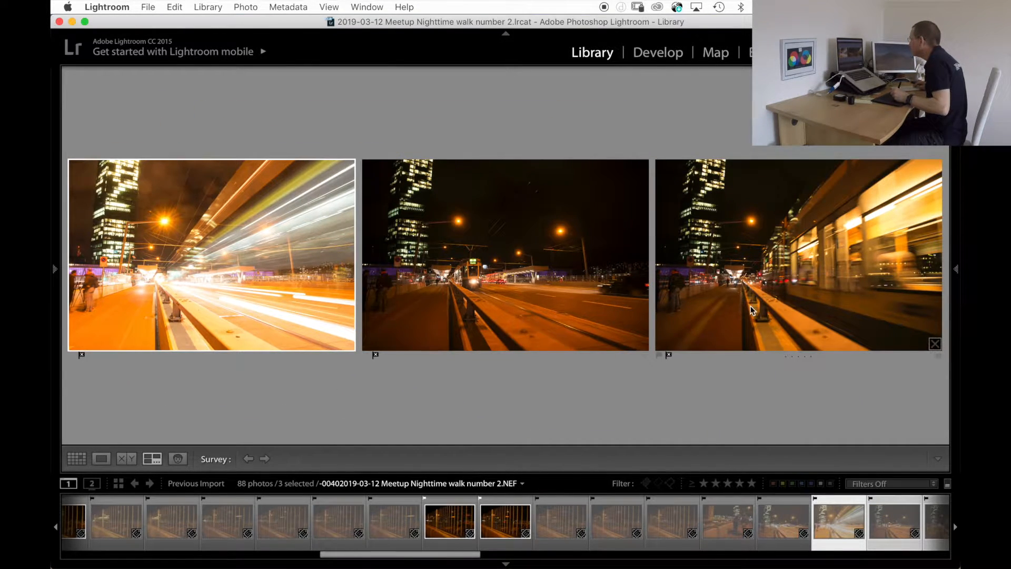
left_click(801, 286)
key("p")
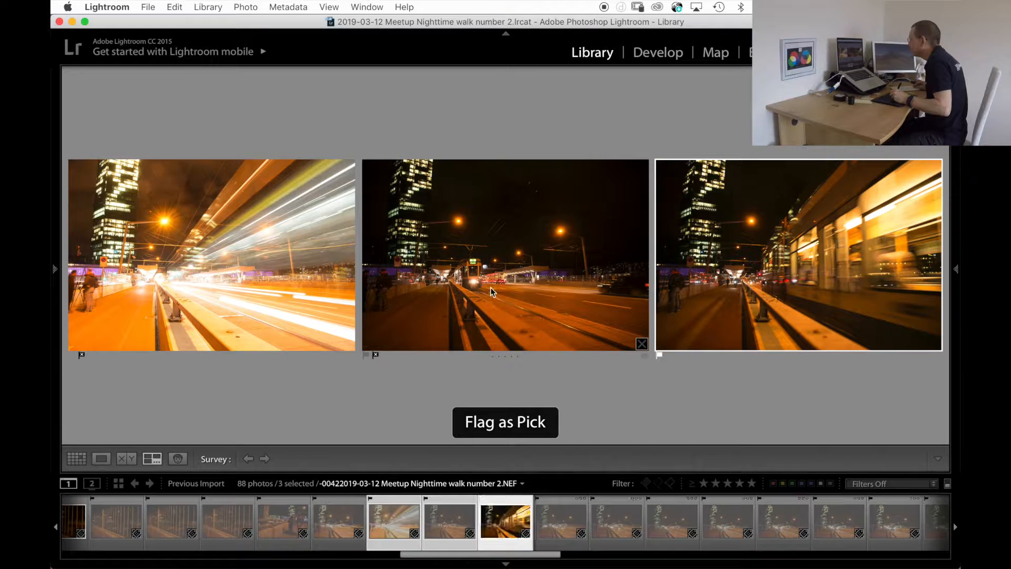
left_click(470, 282)
key("p")
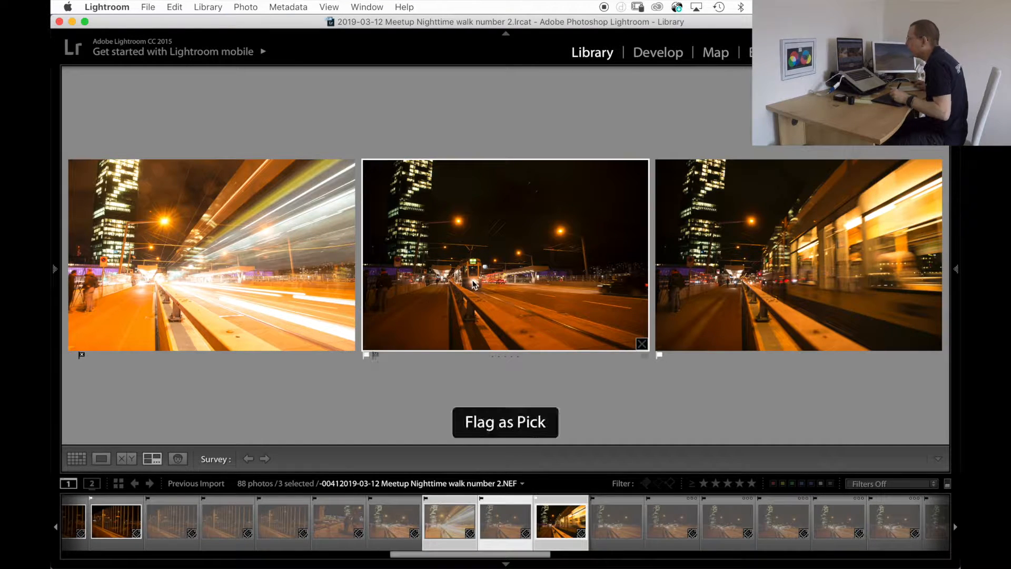
left_click(191, 278)
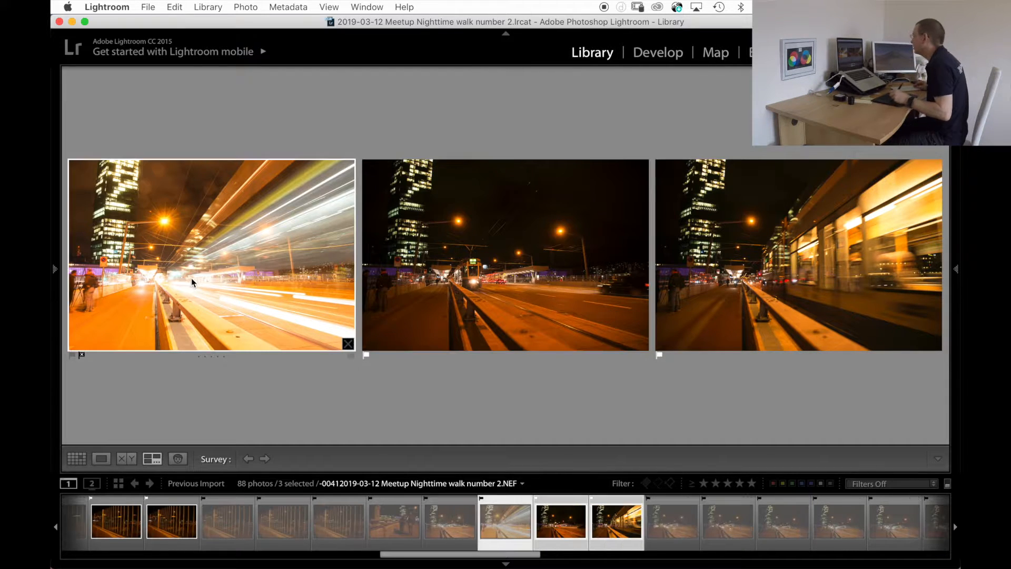
key("p")
Compare tower street photos 43 to 47 in the survey and flag photo 47 as a pick.
left_click(676, 507)
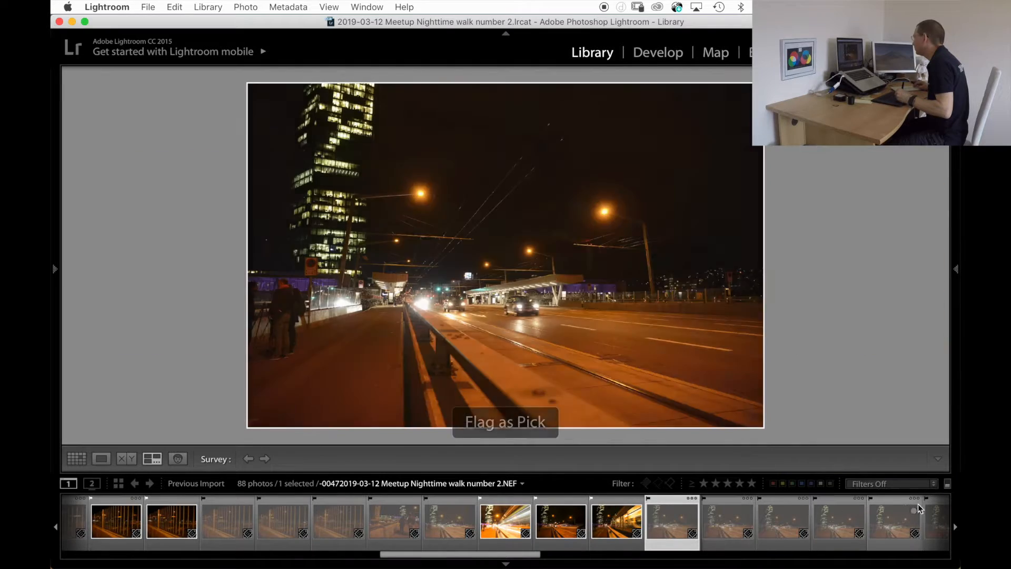
left_click(915, 506, "shift")
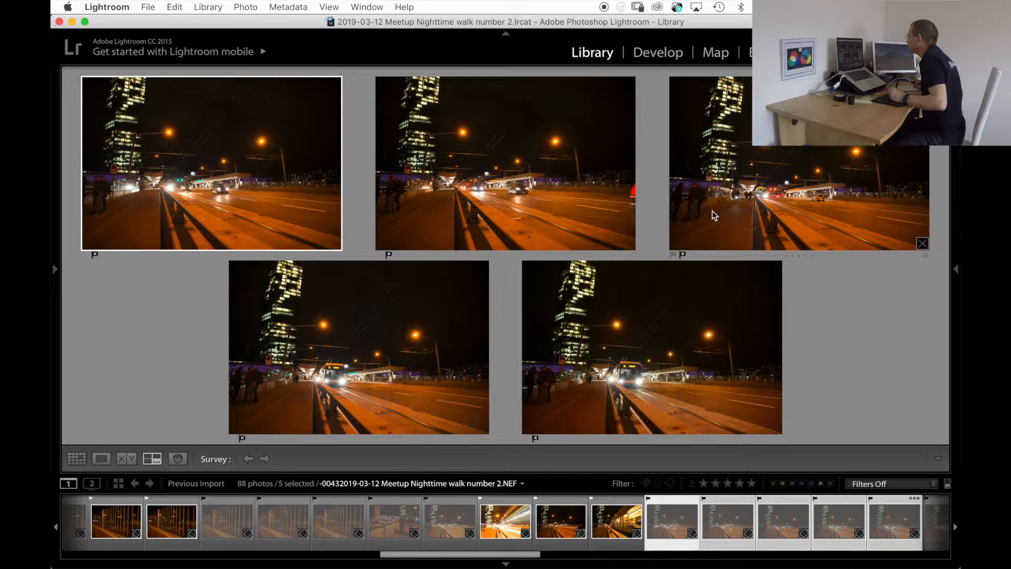
left_click(672, 365)
key("p")
Compare approaching-bus photos 48 to 54 in the survey and flag photo 50 as a pick.
left_click(938, 504)
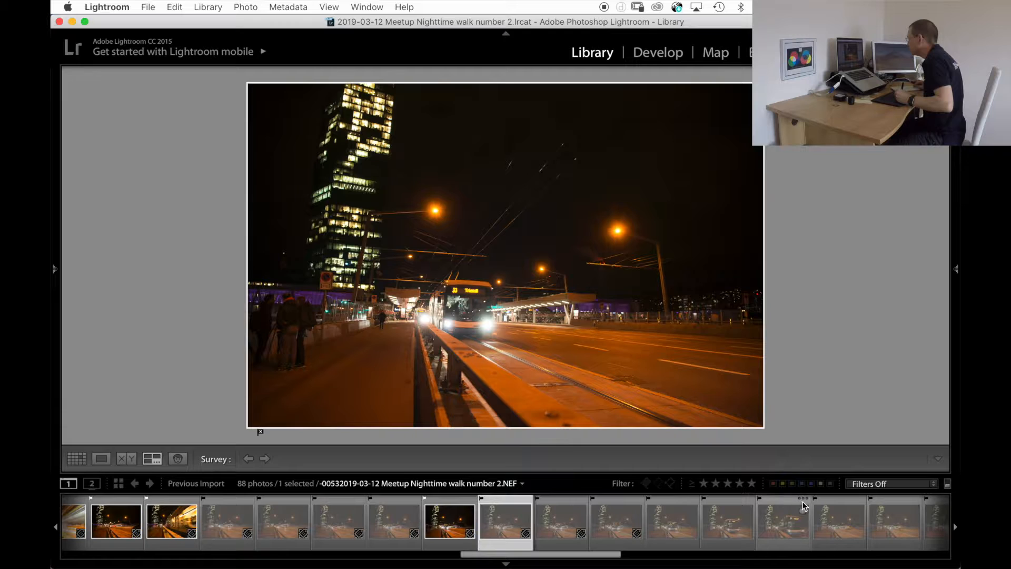
left_click(826, 512, "shift")
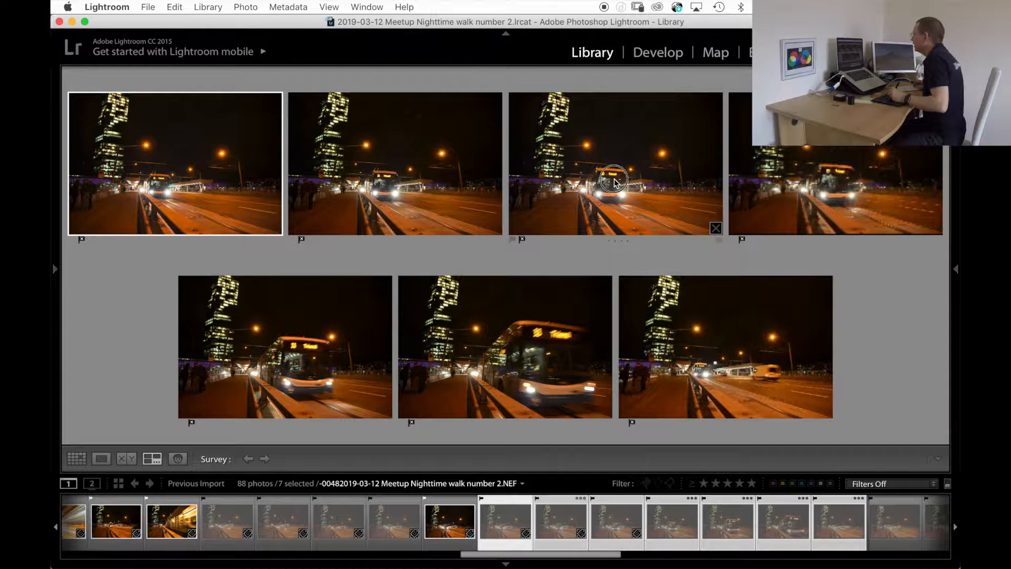
left_click(618, 201)
key("p")
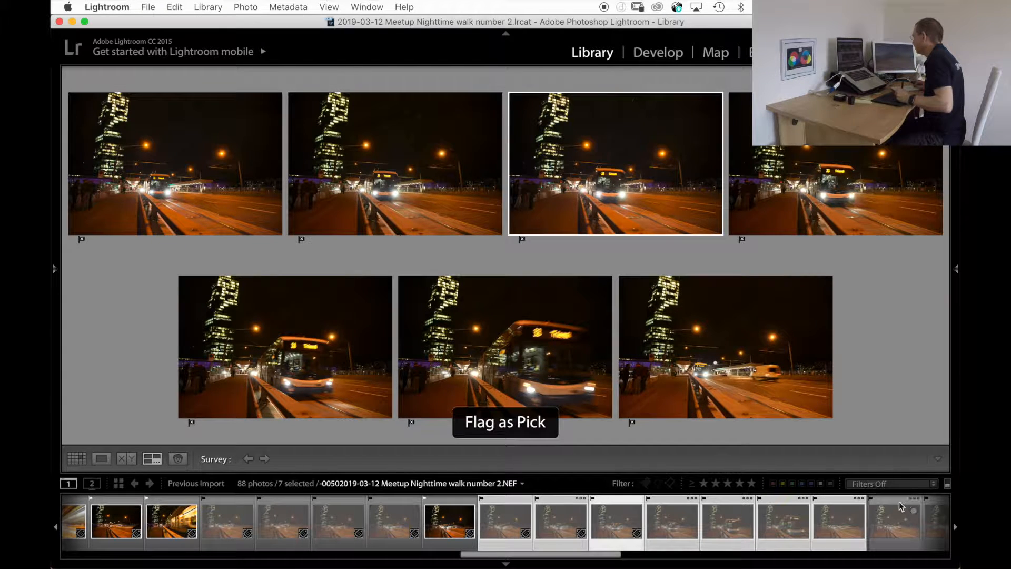
Compare bus photos 55 and 56 in the survey and look through the neighbouring shots in the filmstrip.
left_click(906, 510)
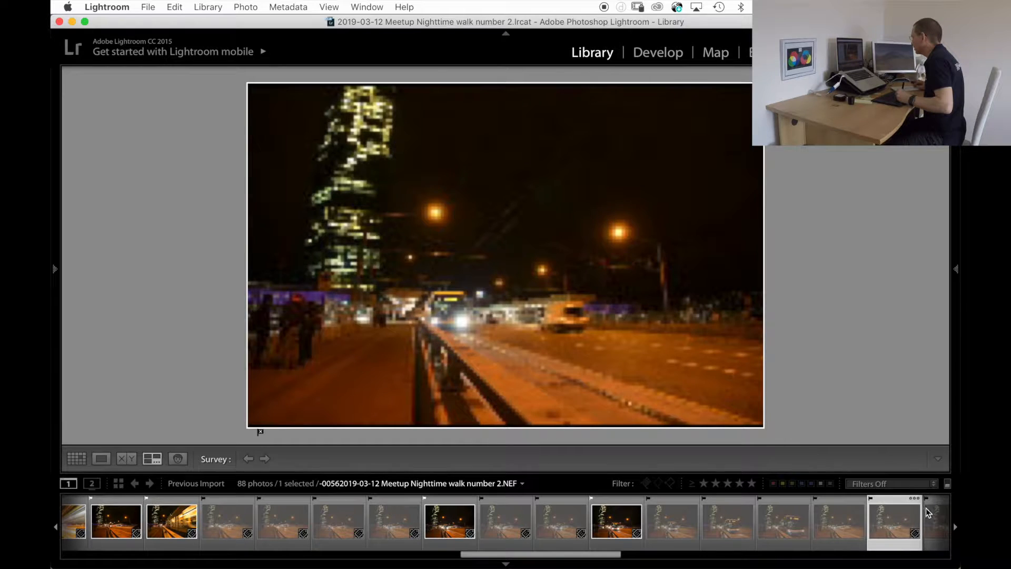
left_click(783, 509, "super")
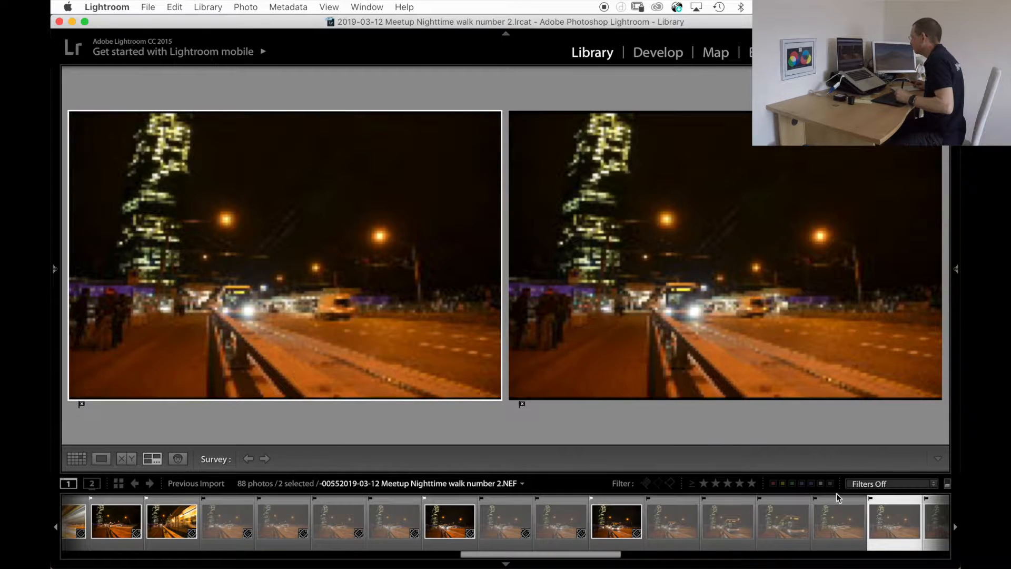
scroll(716, 517, "right", 5)
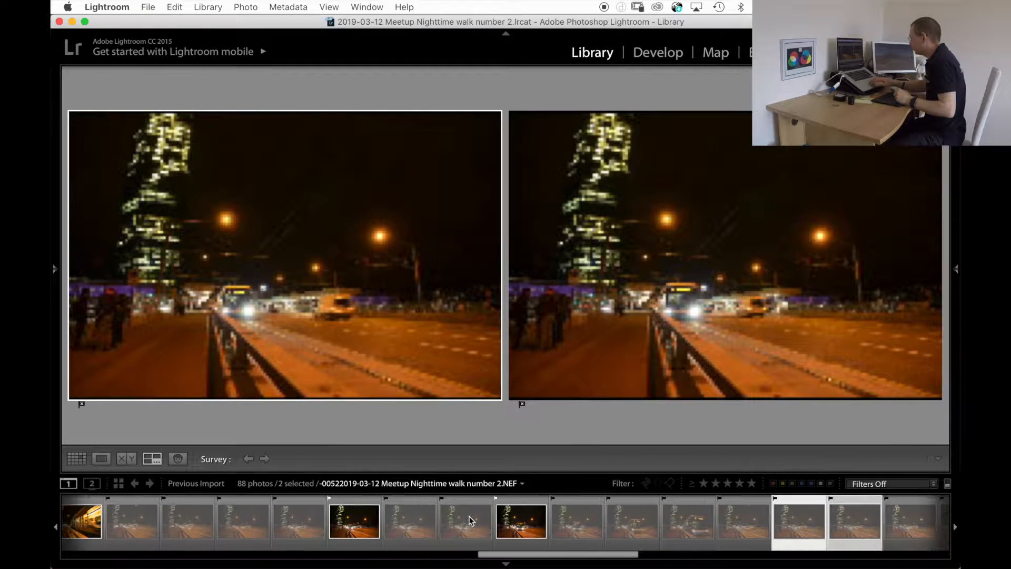
scroll(445, 519, "right", 15)
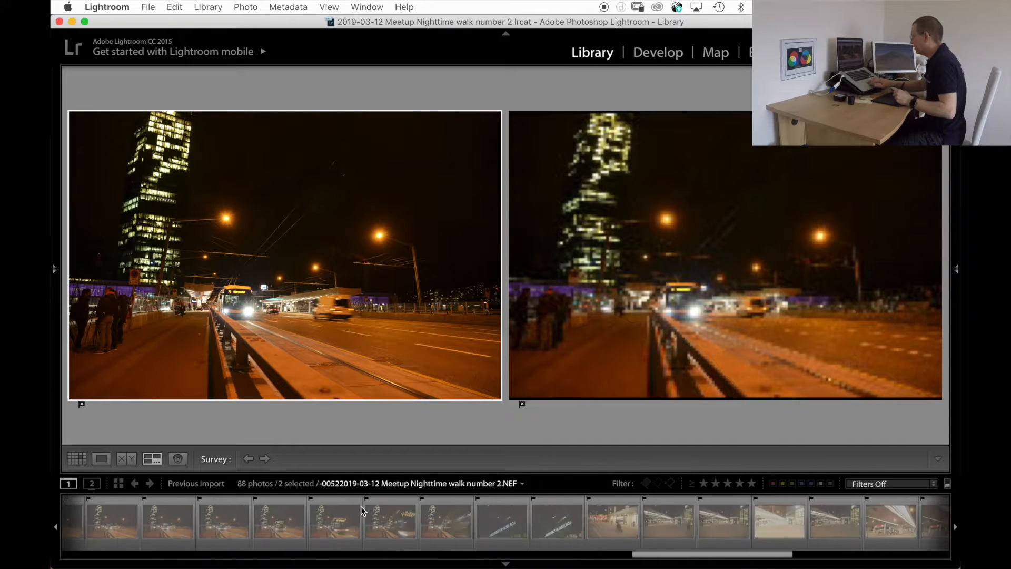
scroll(297, 519, "left", 5)
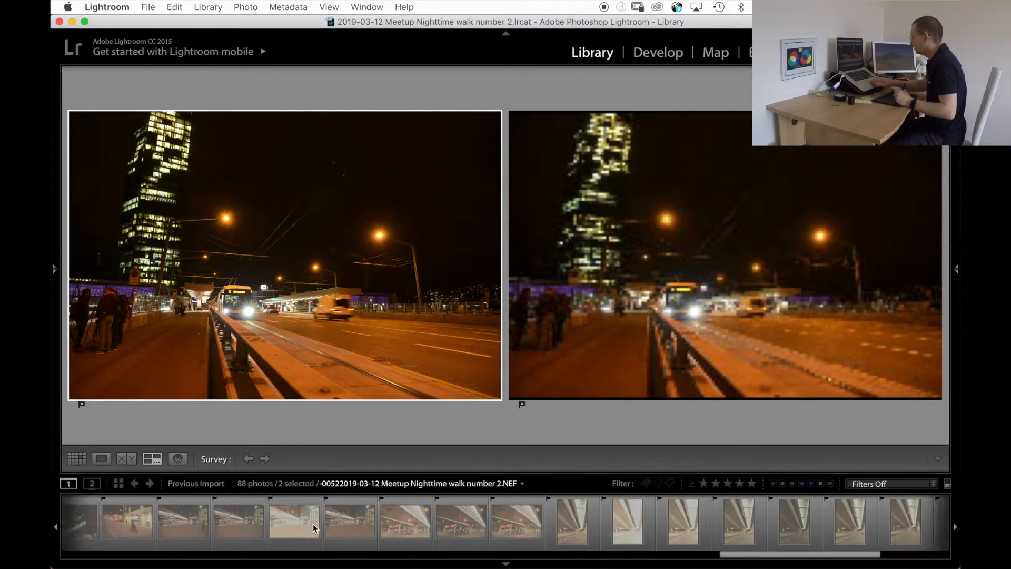
scroll(316, 527, "left", 10)
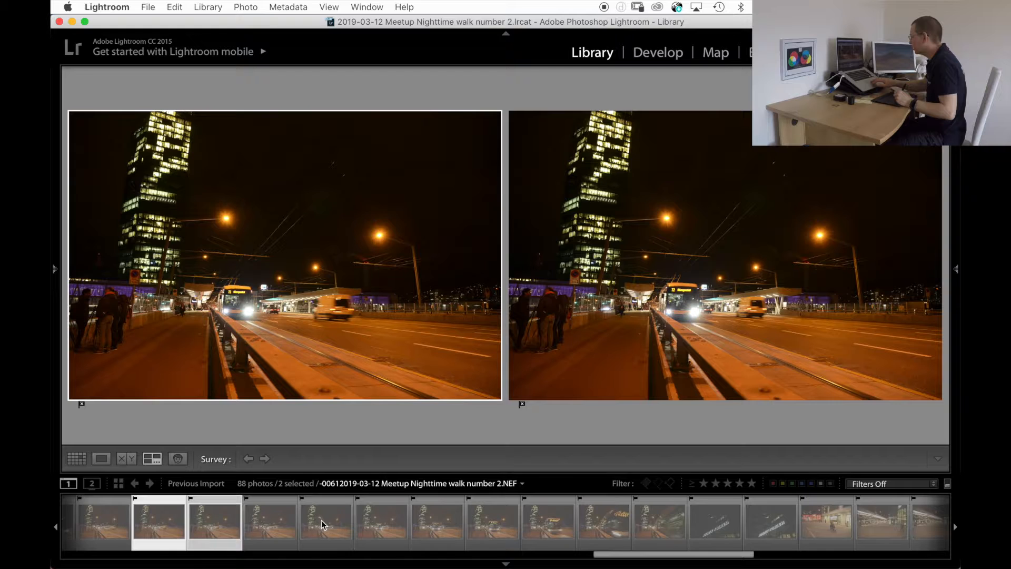
scroll(328, 523, "right", 2)
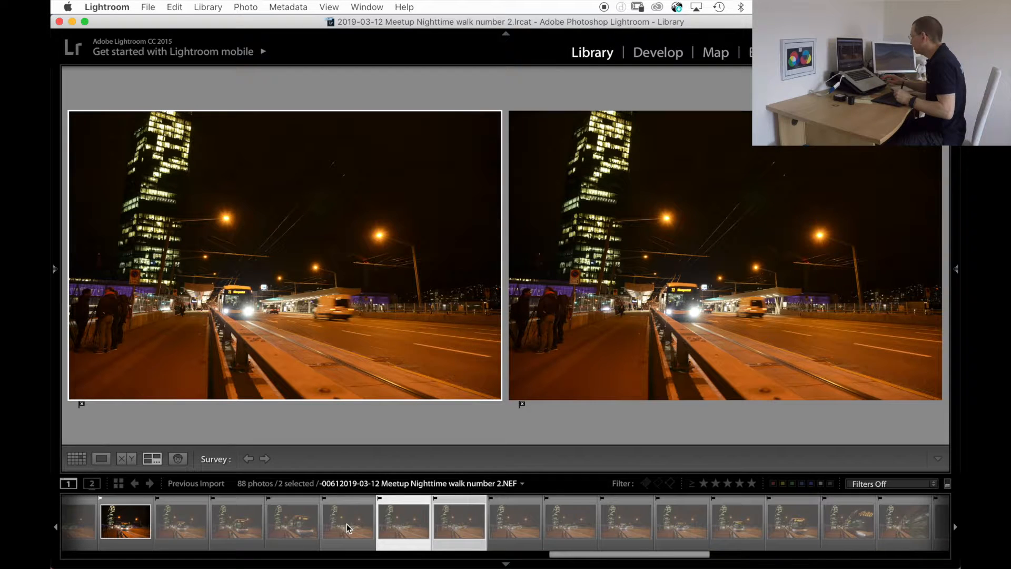
Compare bus photos 57 to 64 in the survey and flag photos 59 and 64 as picks.
left_click(511, 498)
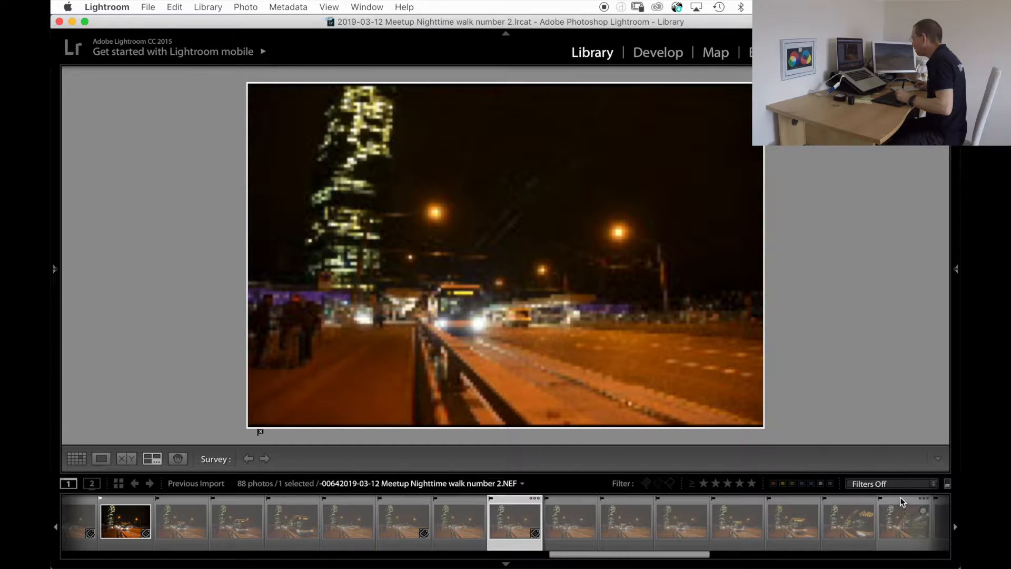
left_click(904, 504, "shift")
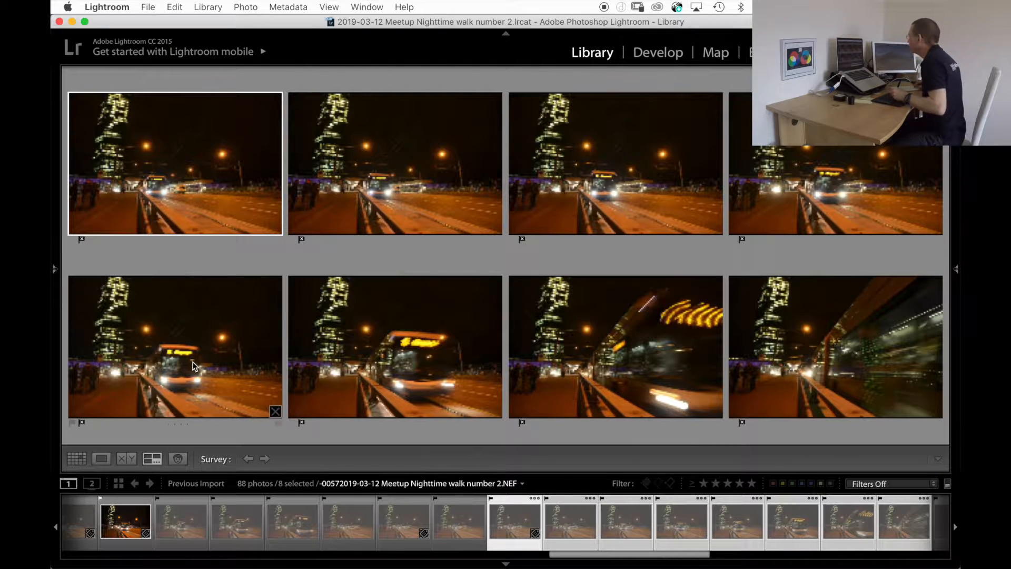
left_click(615, 189)
key("p")
left_click(807, 364)
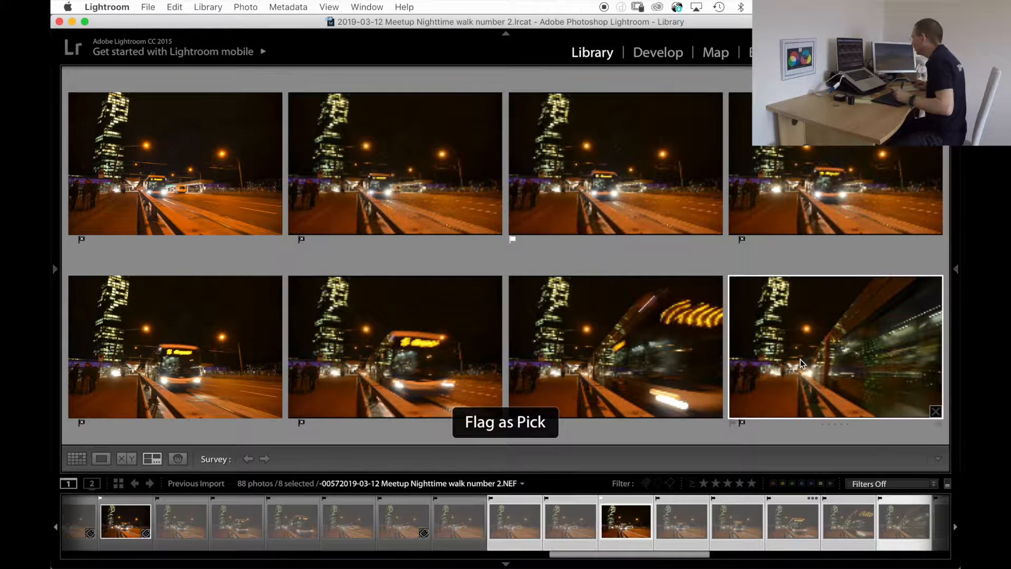
key("p")
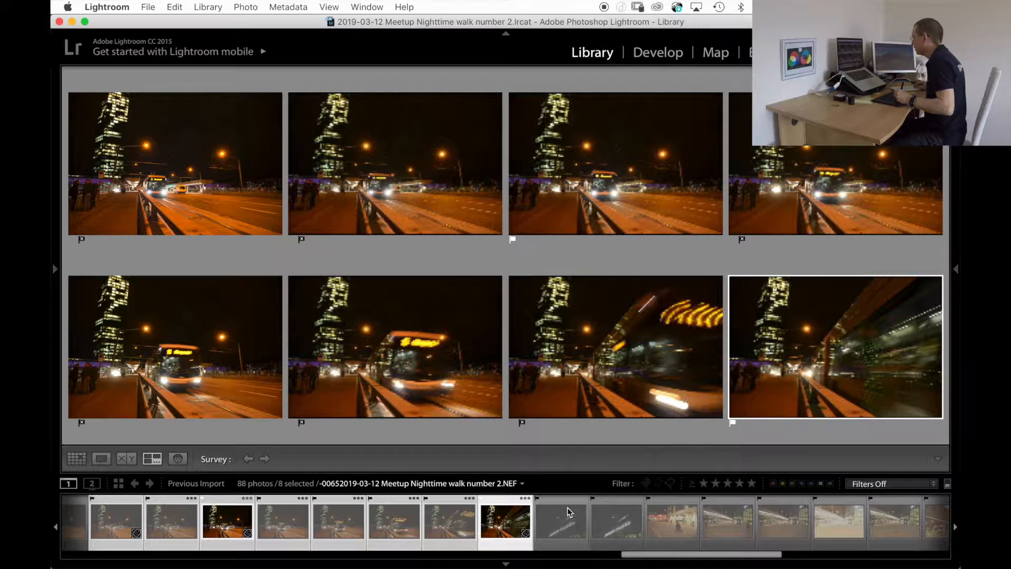
Survey photos 65 to 71 and then 72 to 76, flagging underpass photo 72 as a pick.
left_click(565, 505)
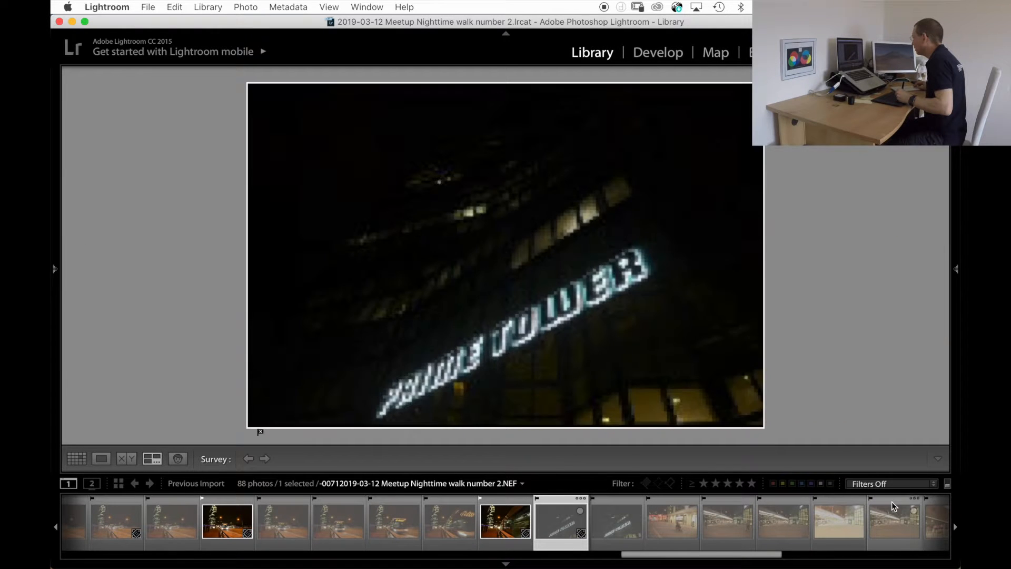
left_click(889, 506, "shift")
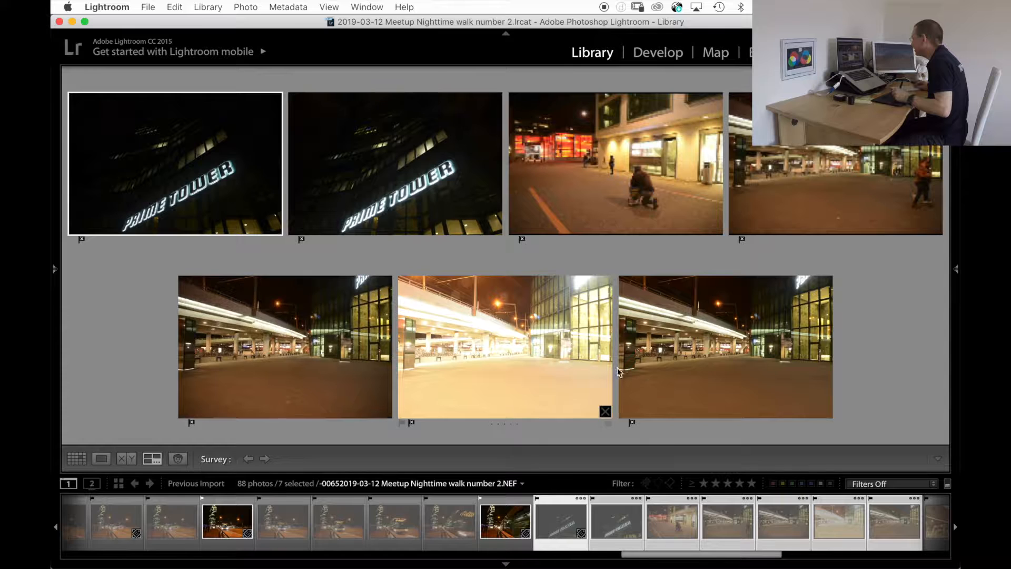
scroll(632, 514, "down", 3)
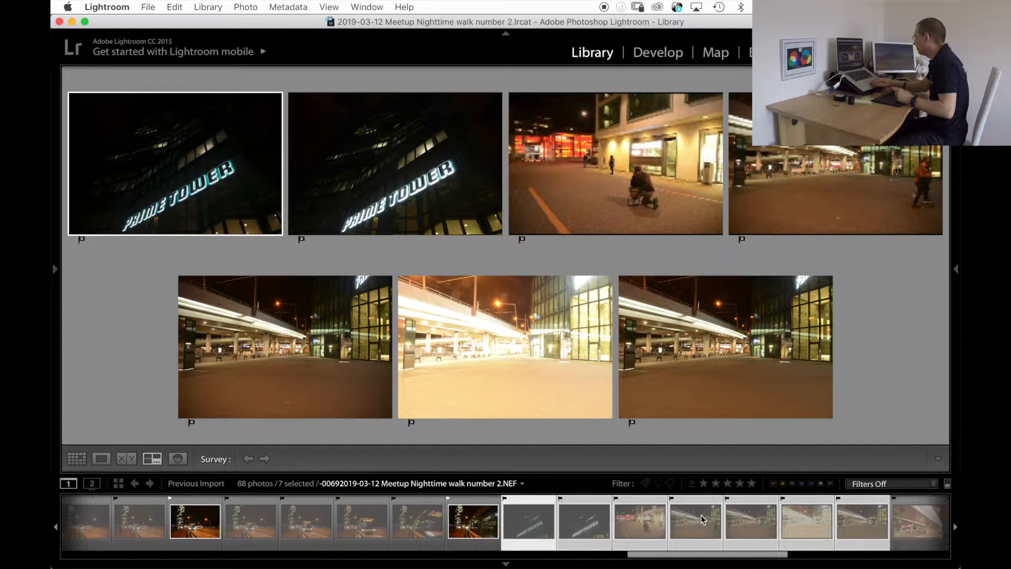
scroll(632, 513, "down", 2)
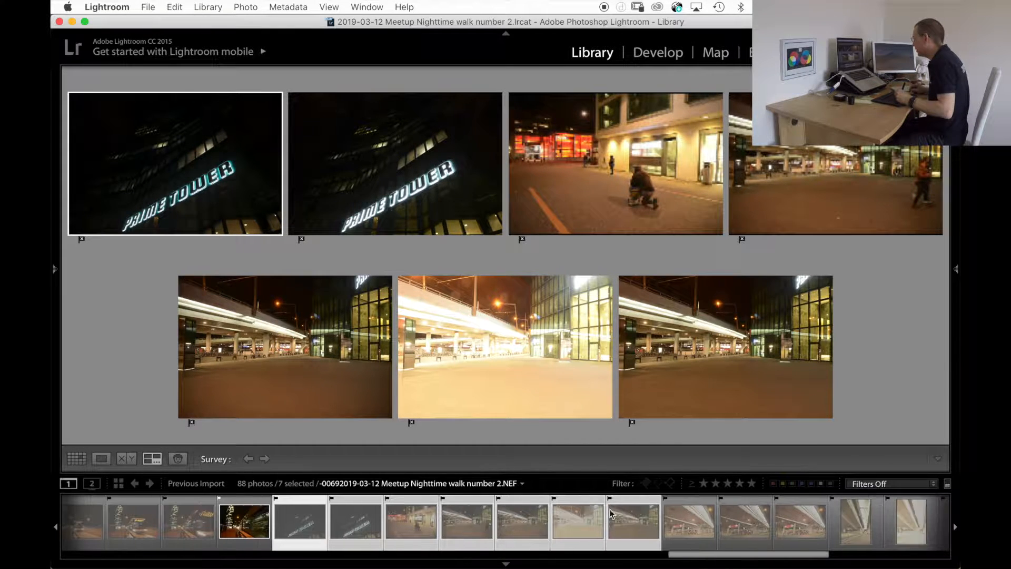
left_click(668, 507)
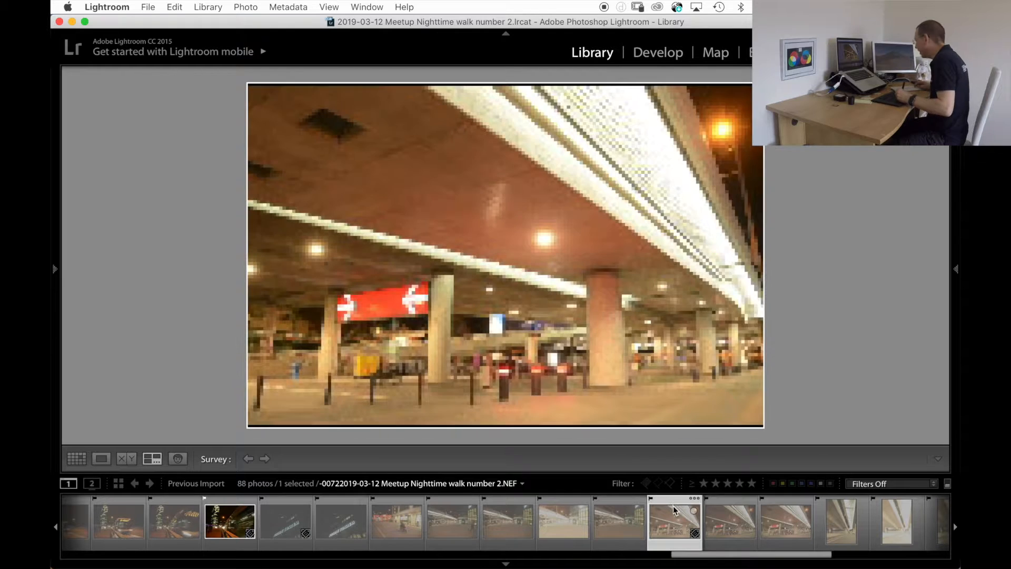
left_click(886, 514, "shift")
mouse_move(710, 409)
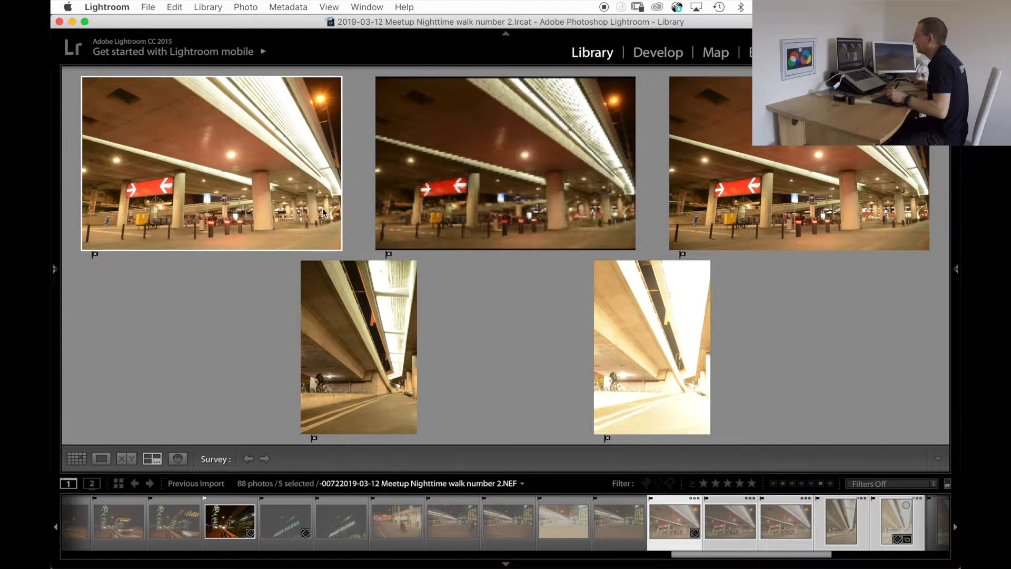
key("p")
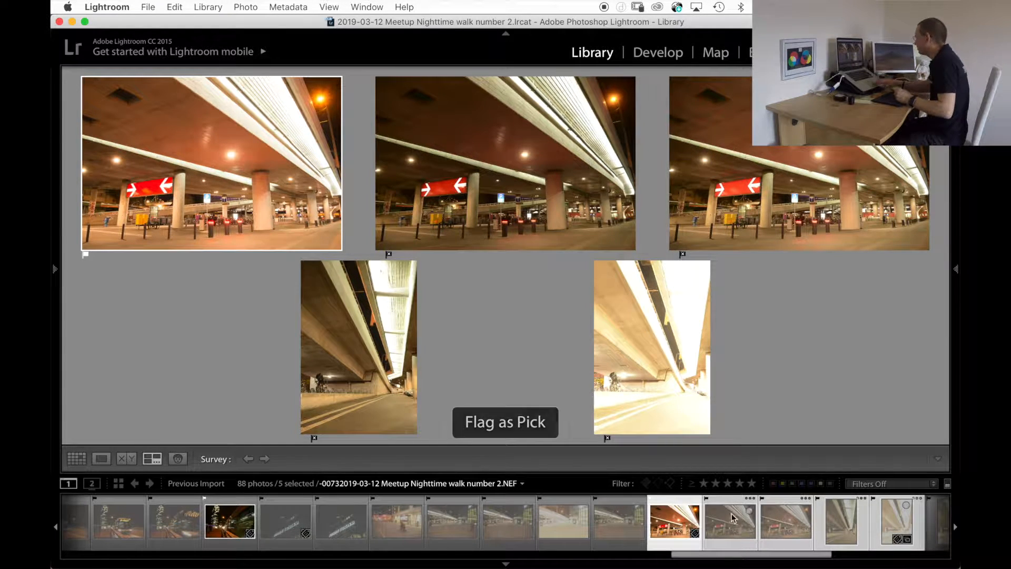
Compare vertical underpass photos 77 to 83 in the survey and flag photos 77 and 82 as picks.
scroll(685, 522, "down", 5)
scroll(631, 526, "down", 10)
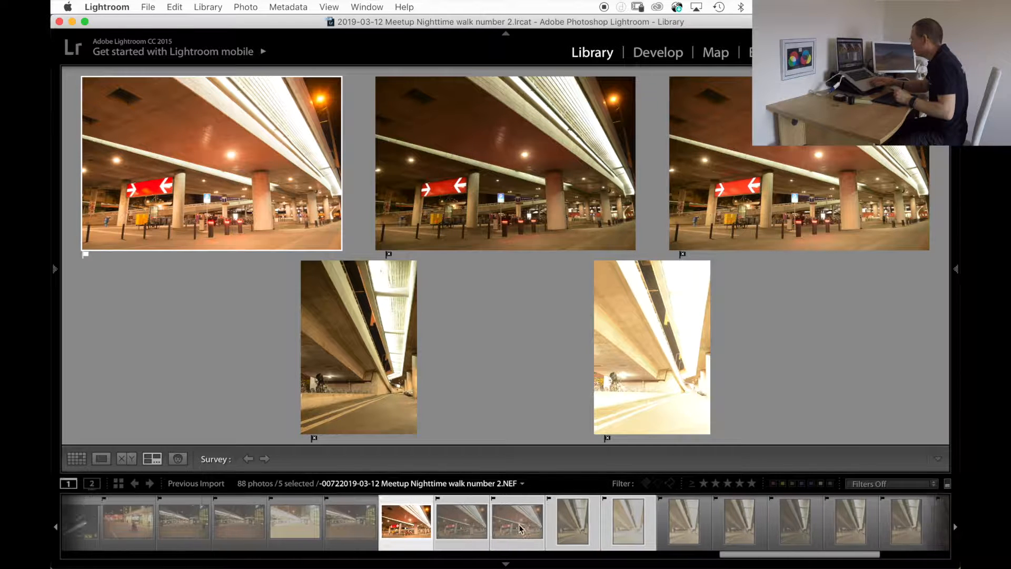
scroll(452, 515, "down", 2)
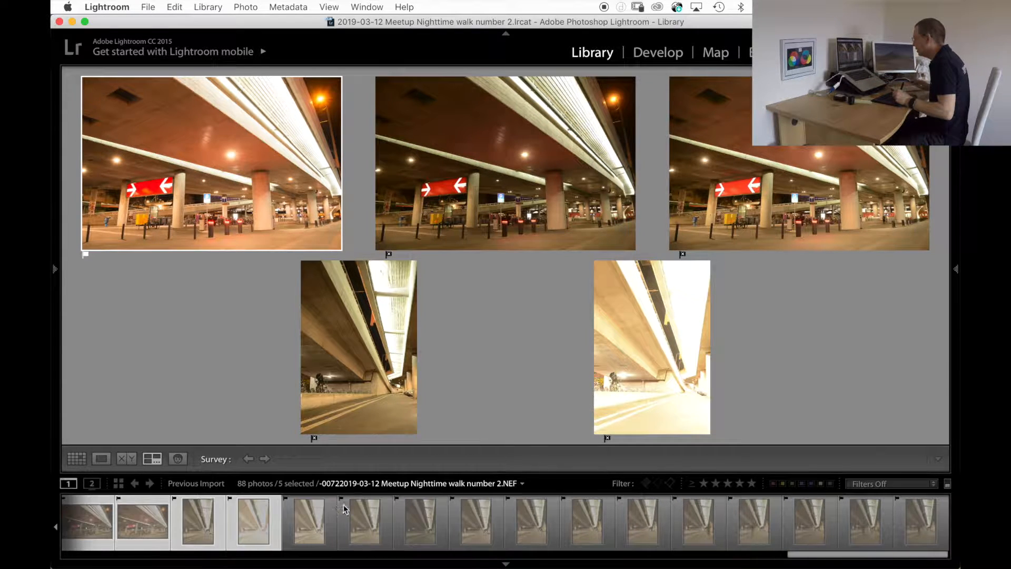
left_click(325, 515)
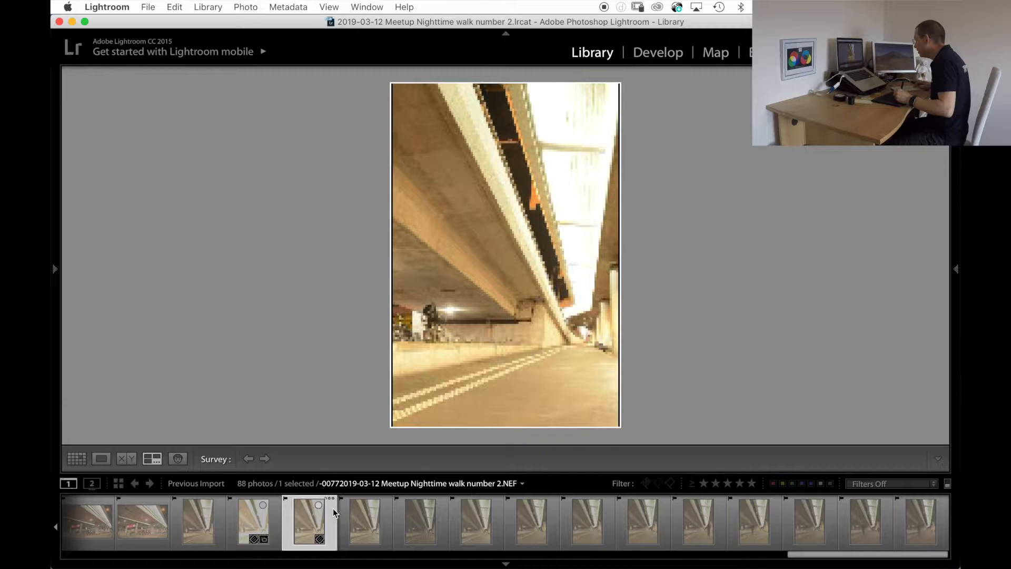
left_click(633, 521, "shift")
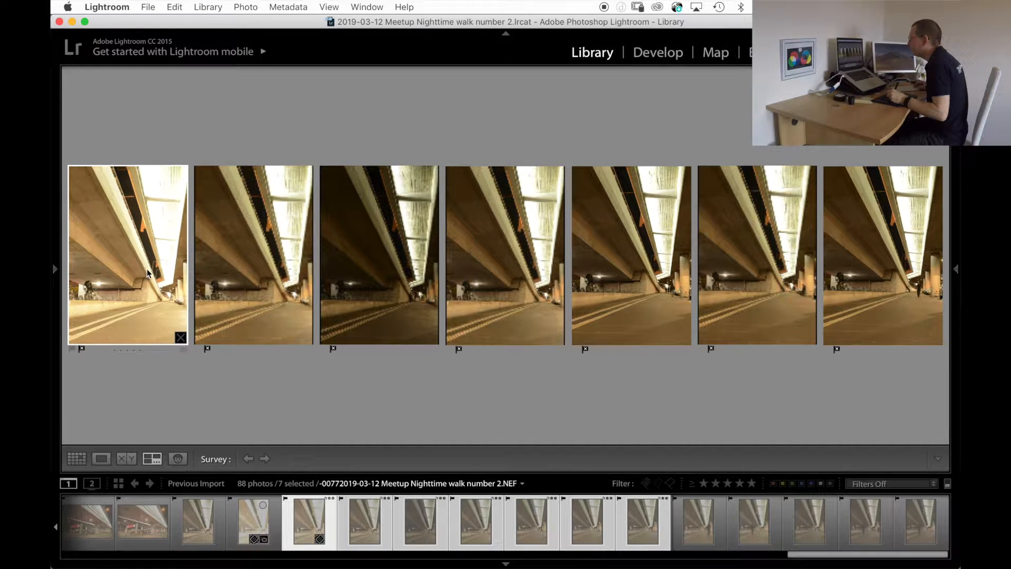
key("p")
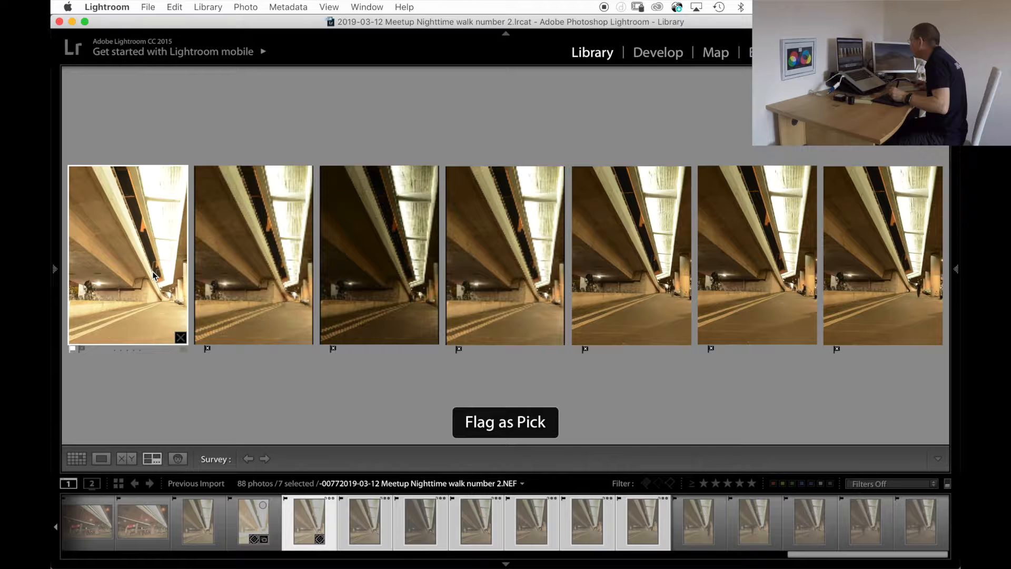
left_click(782, 283)
key("p")
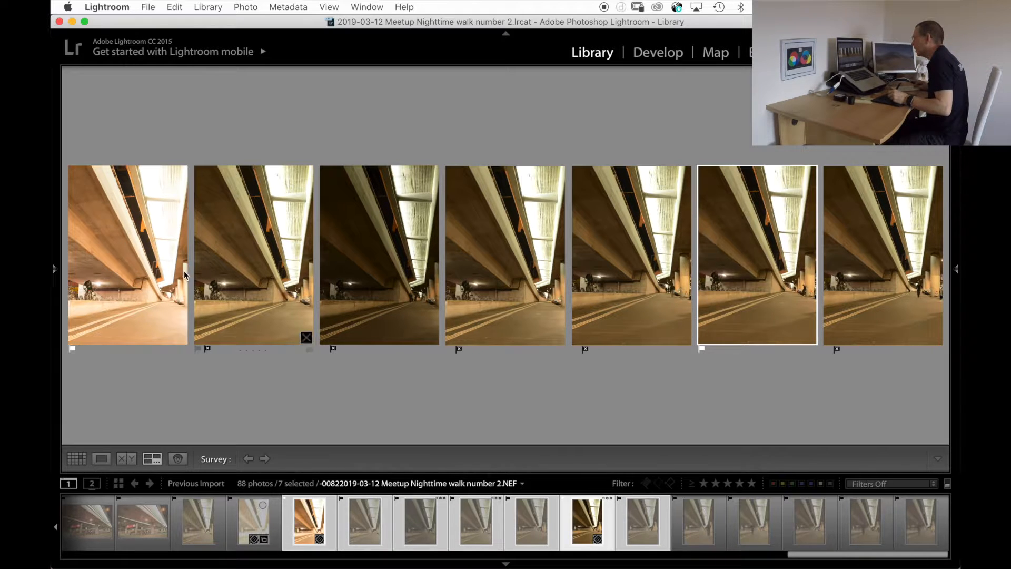
Compare underpass photos 84 to 88 in the survey and flag photo 87 as a pick.
left_click(685, 522)
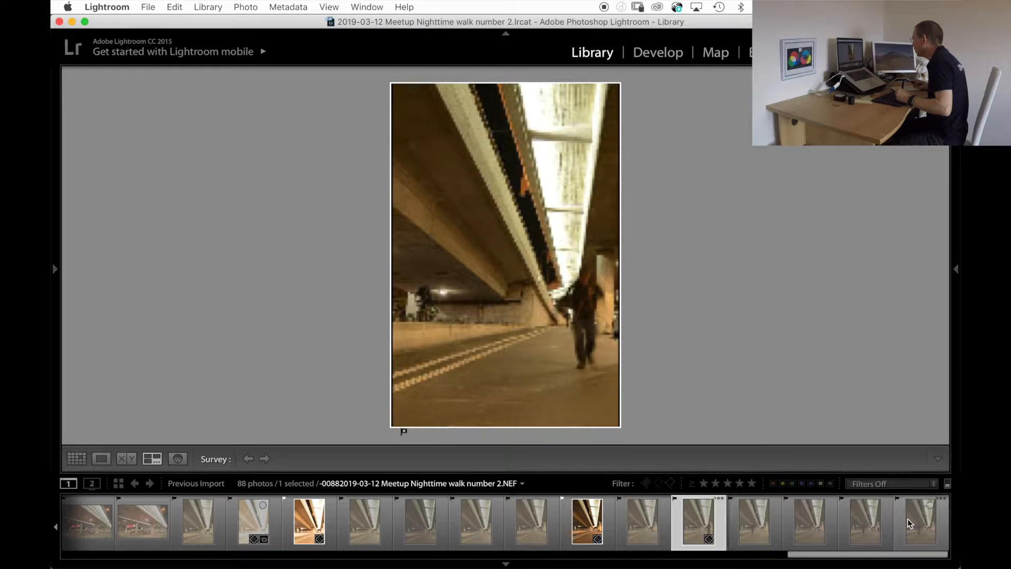
left_click(905, 523, "shift")
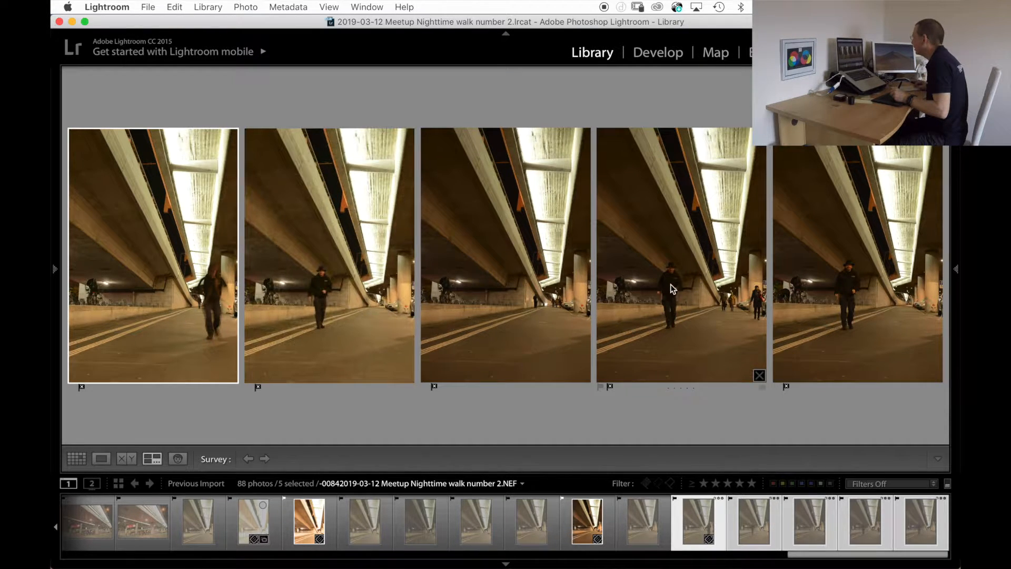
left_click(688, 273)
key("p")
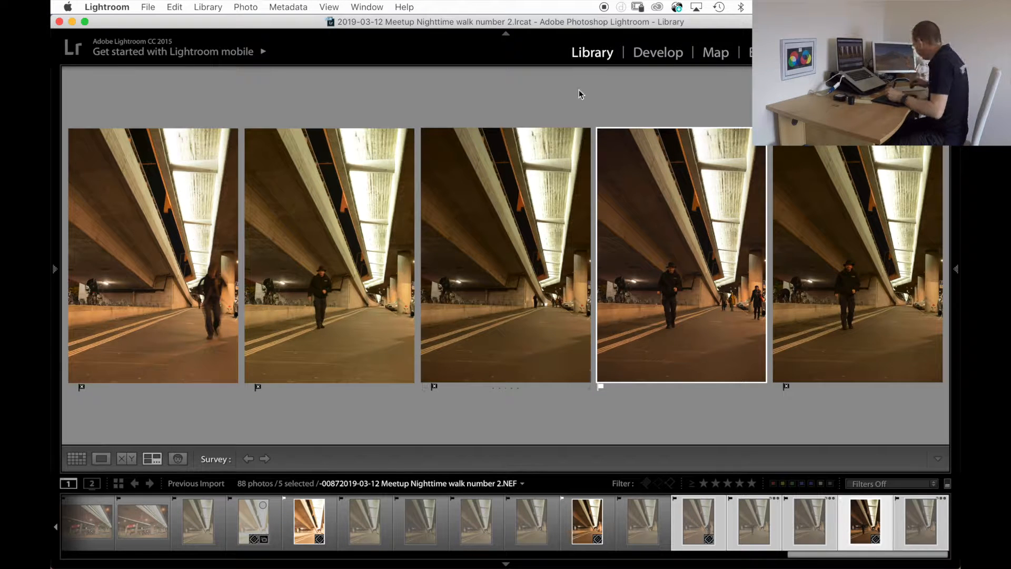
Return to the thumbnail grid and filter the library by flag to show only the picks.
key("g")
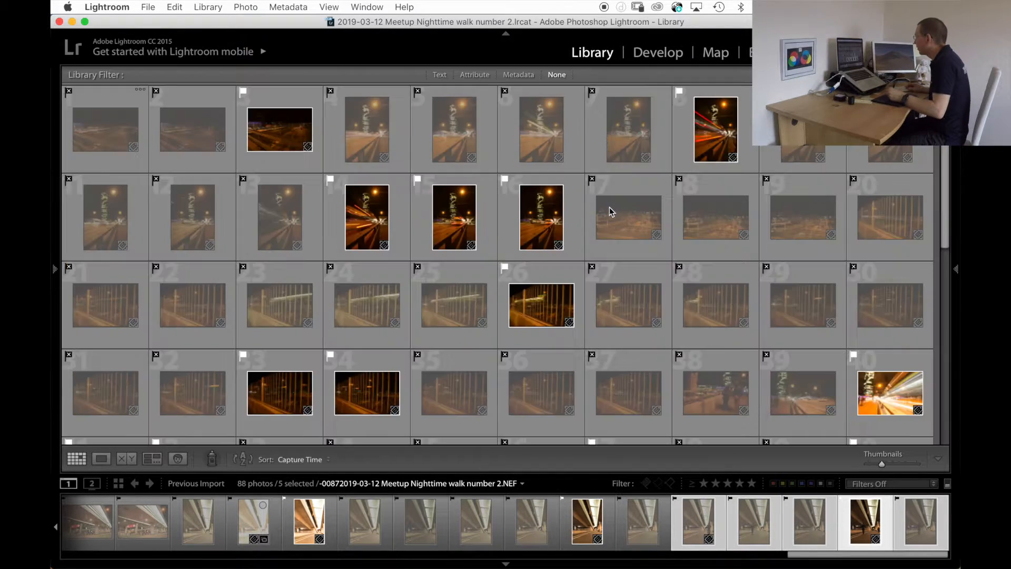
left_click(476, 75)
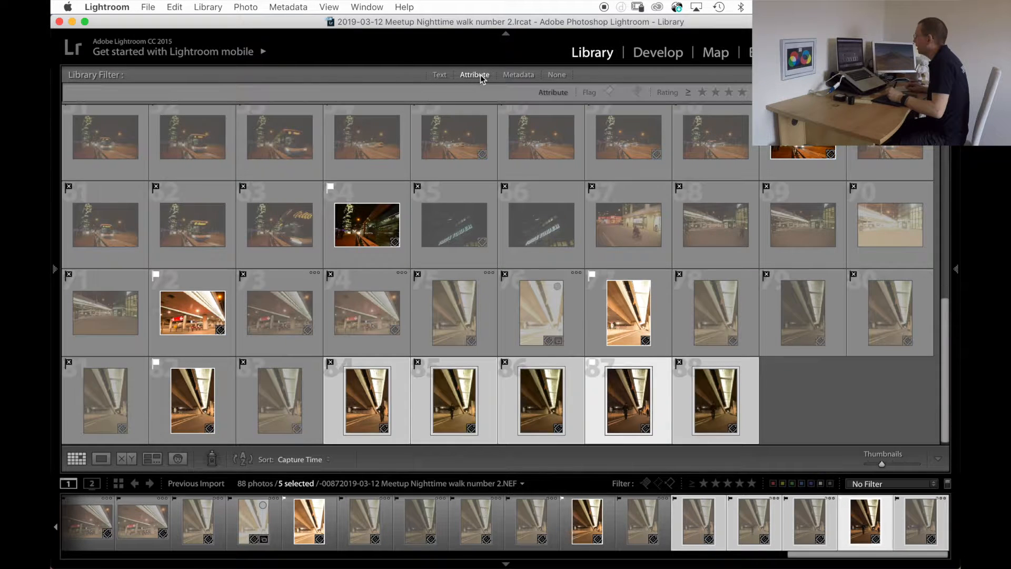
left_click(609, 92)
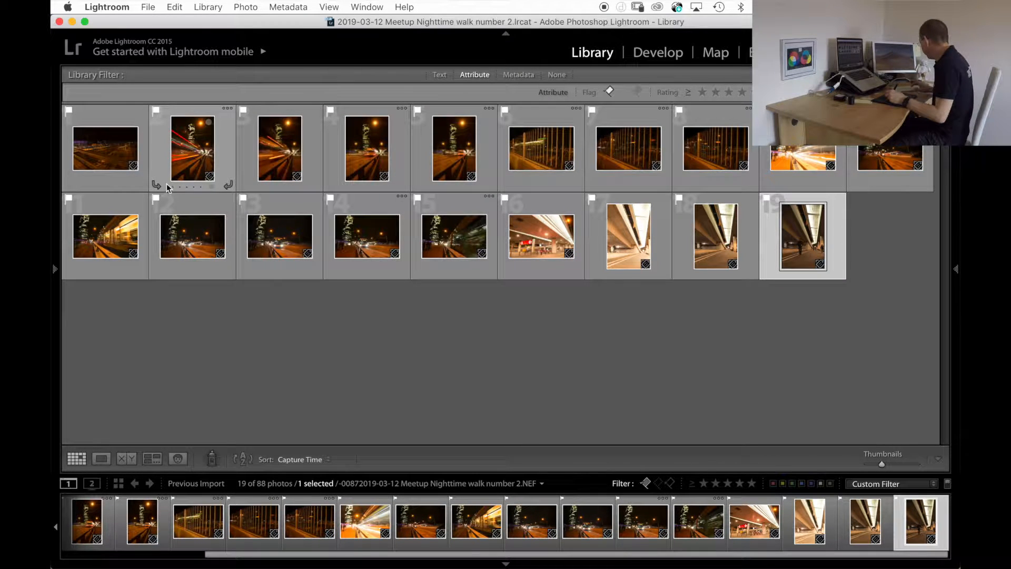
Examine the first picks one by one in the survey, from rail yard photo 3 through tower photos 8 to 16.
key("n")
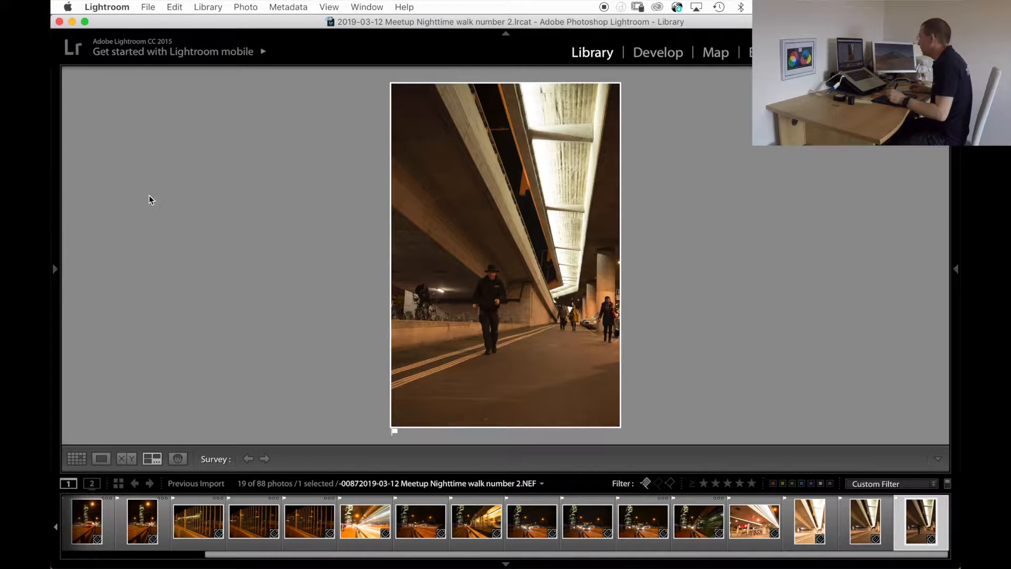
scroll(239, 519, "up", 5)
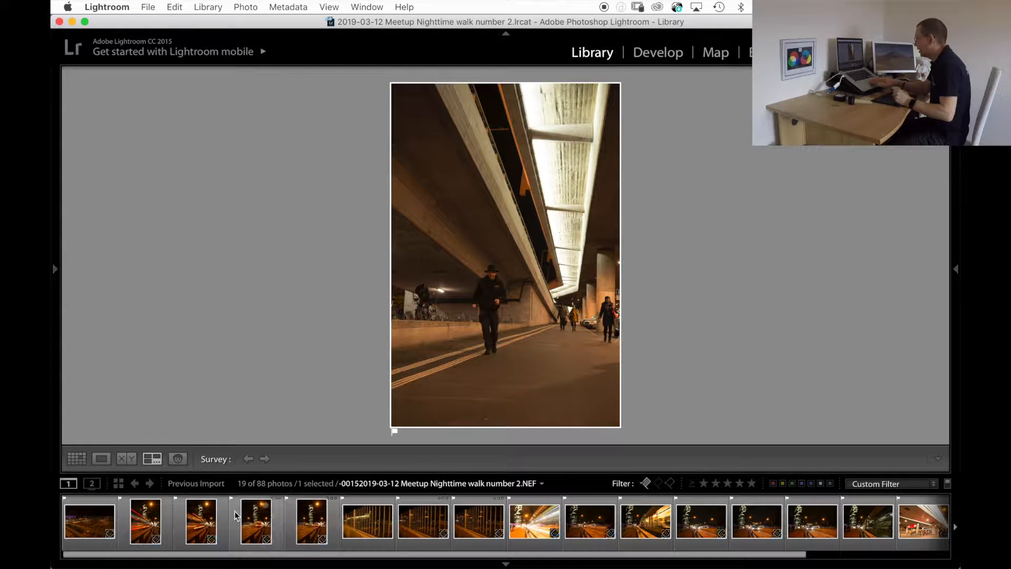
left_click(90, 521)
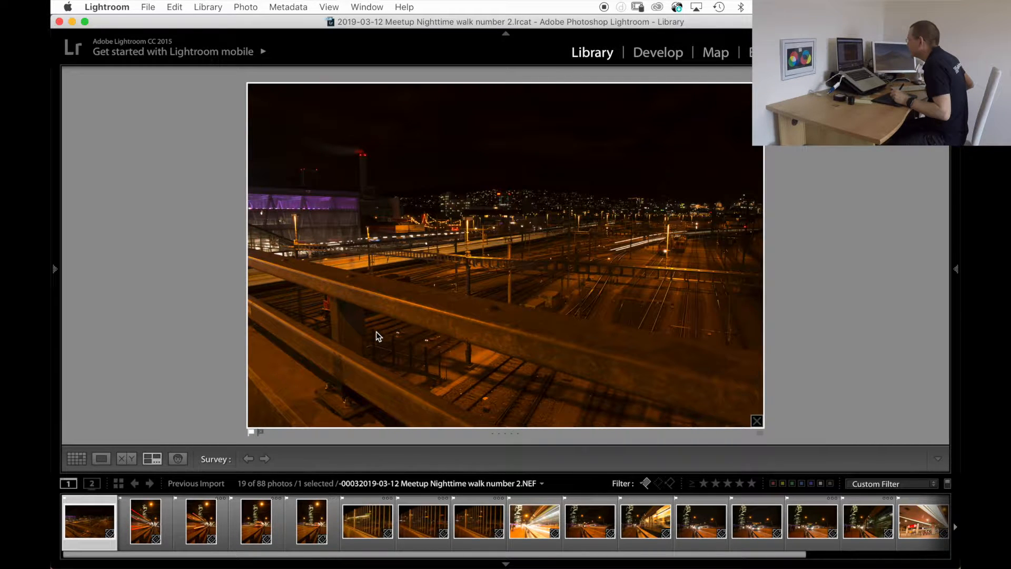
key("Right")
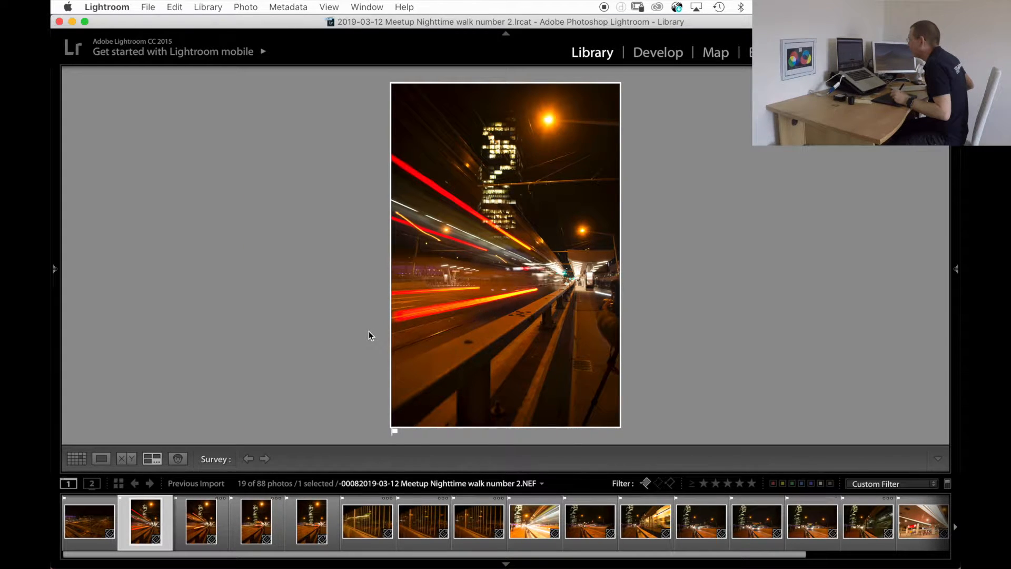
key("Right")
key("Right")
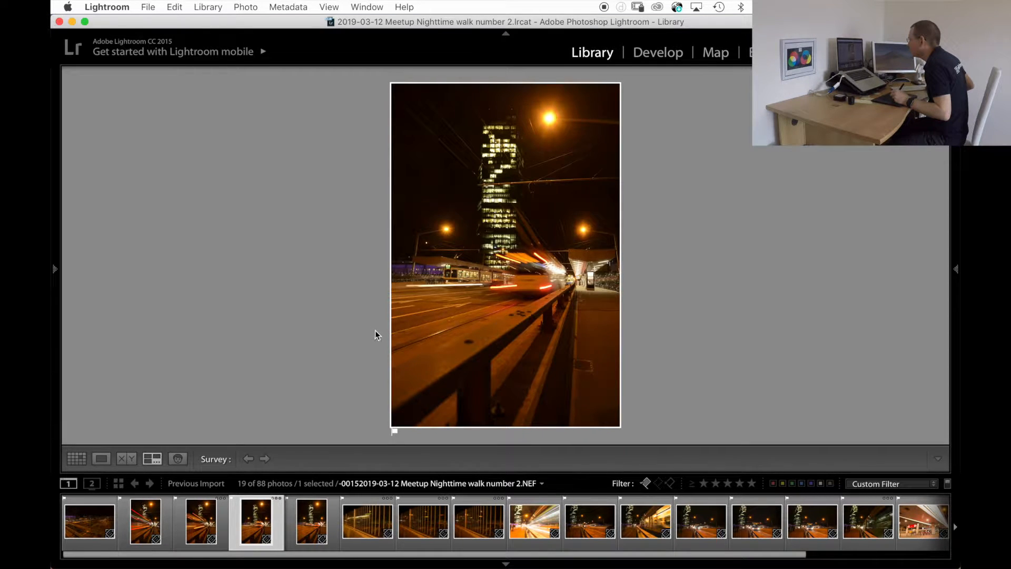
key("Right")
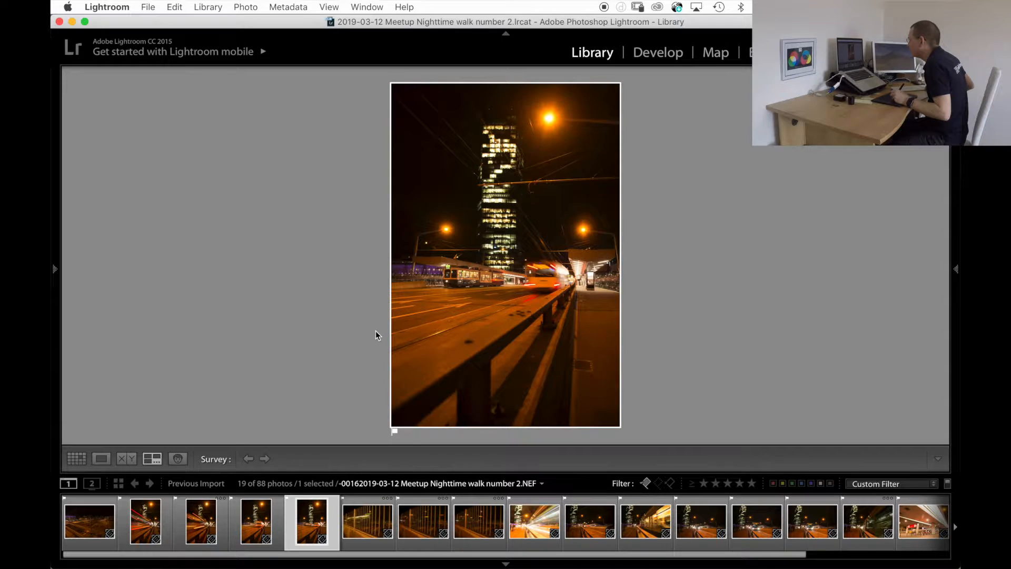
key("Right")
key("Left")
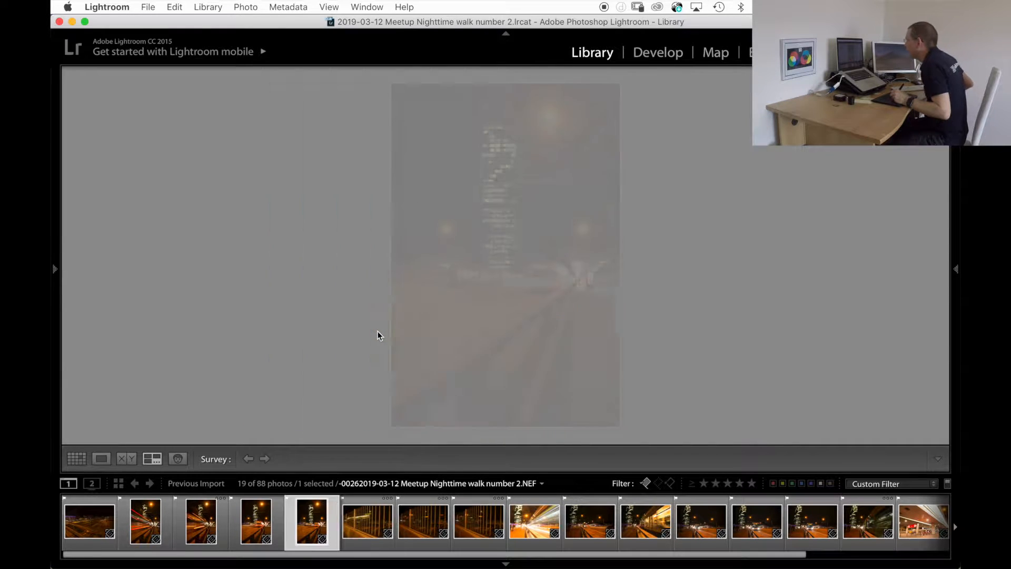
key("Left")
key("Left")
key("Left")
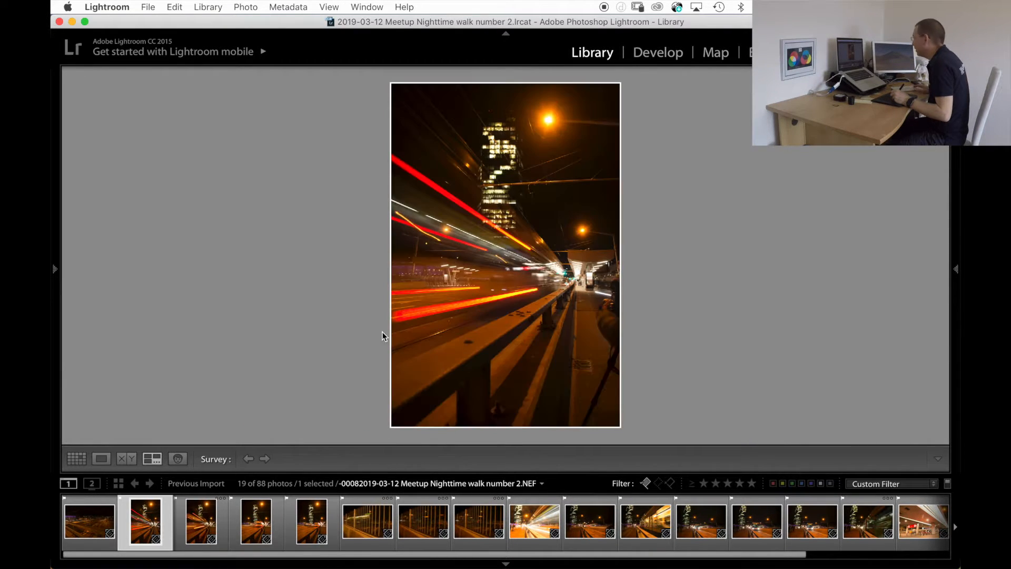
Enlarge the tower in photos 8, 14, 15 and 16 to check sharpness, and set photo 16 as rejected.
key("e")
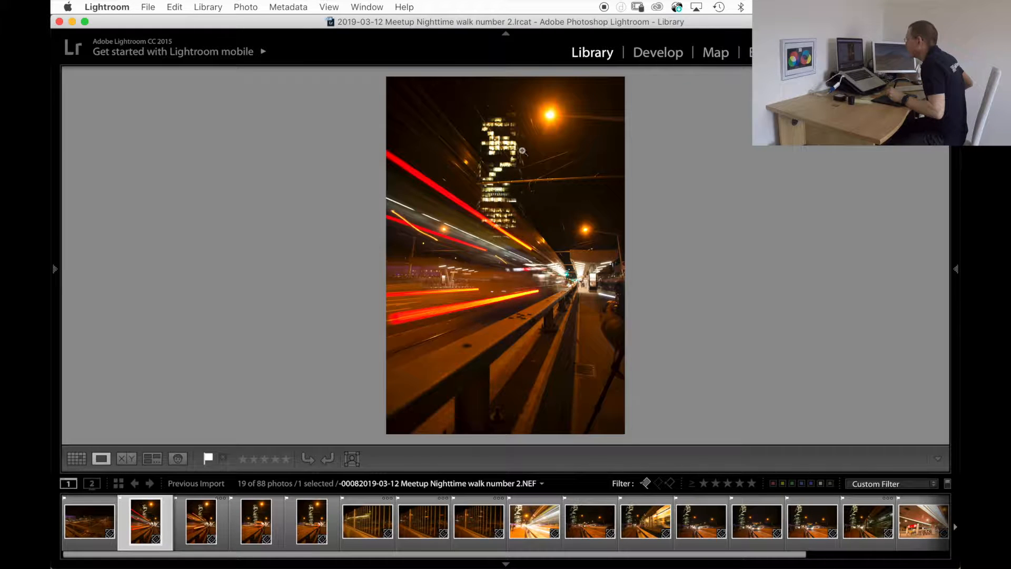
left_click(494, 171)
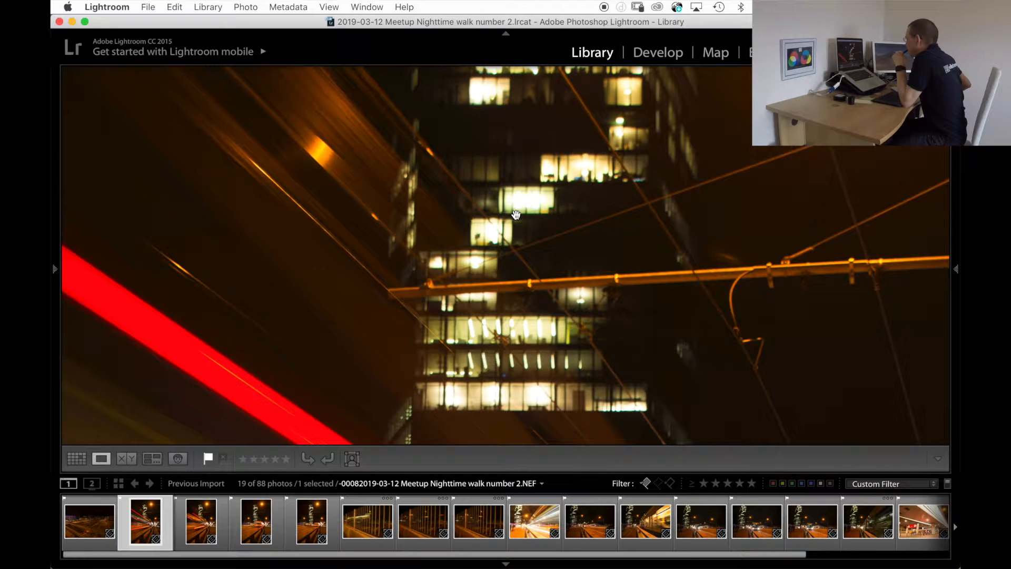
key("Right")
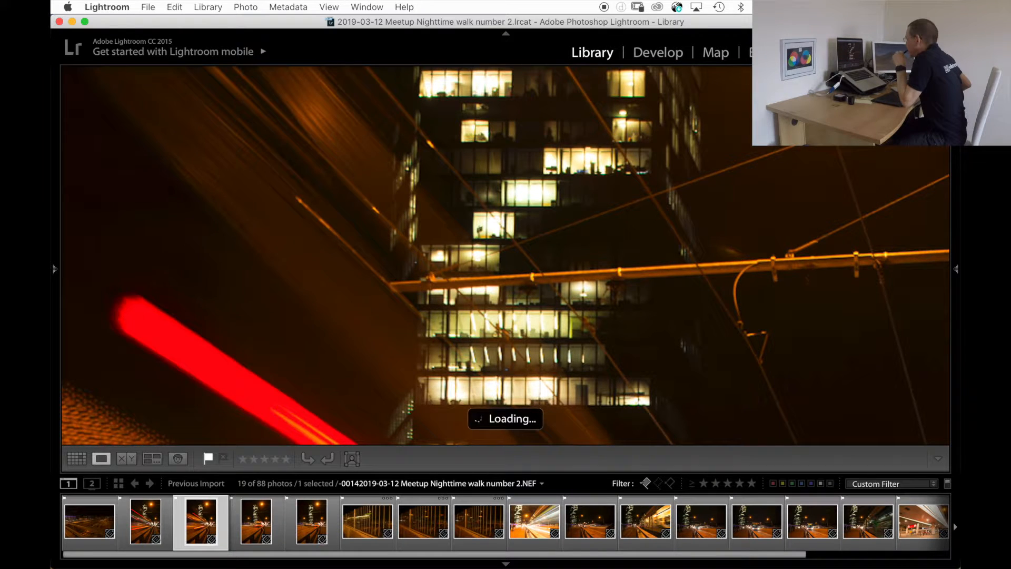
key("Right")
key("Right")
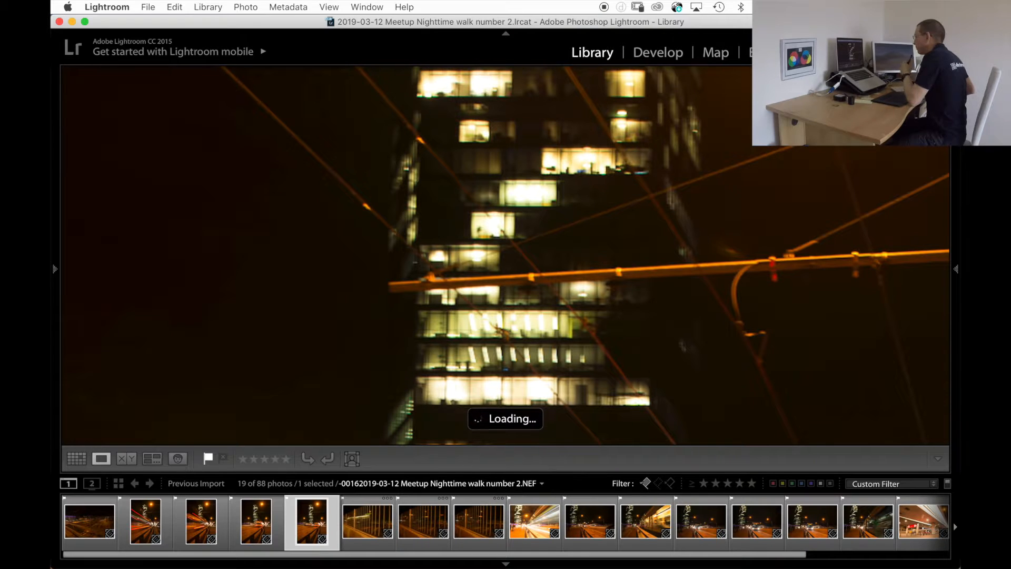
key("x")
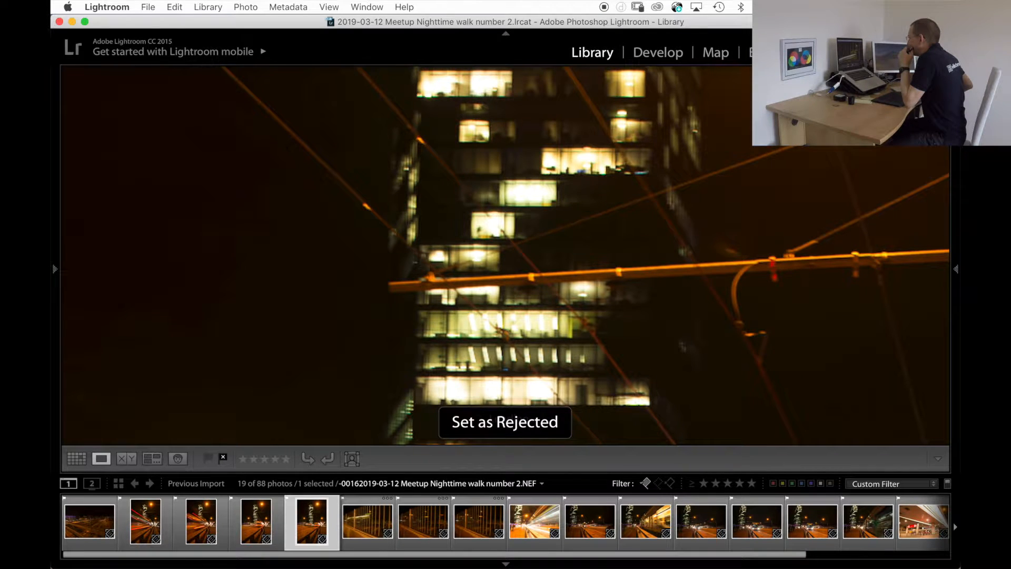
Go back and forth through the remaining enlarged picks, photos 3 to 15, to check the sharpness of each.
key("Right")
key("Left")
key("Left")
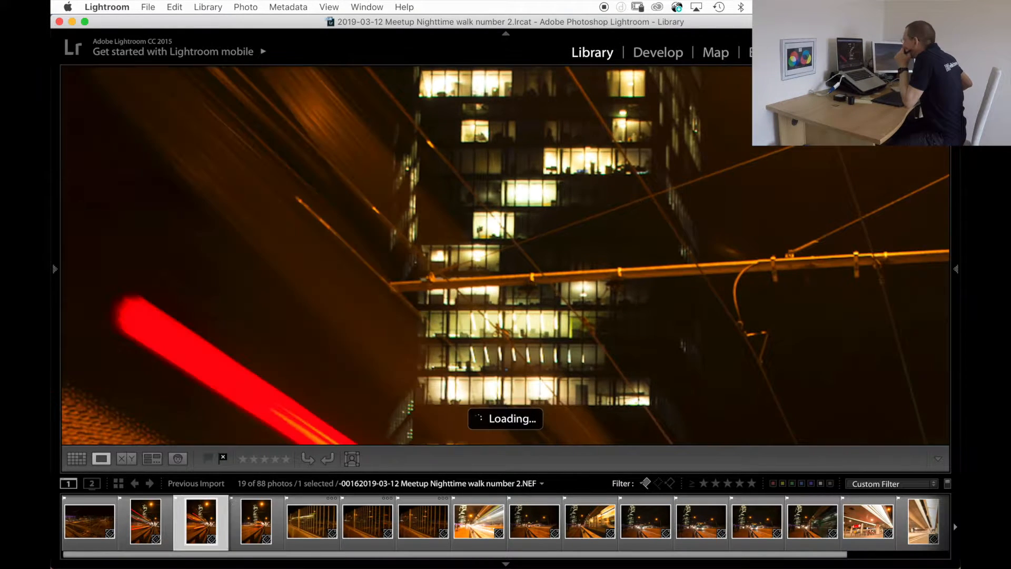
key("Left")
key("Left")
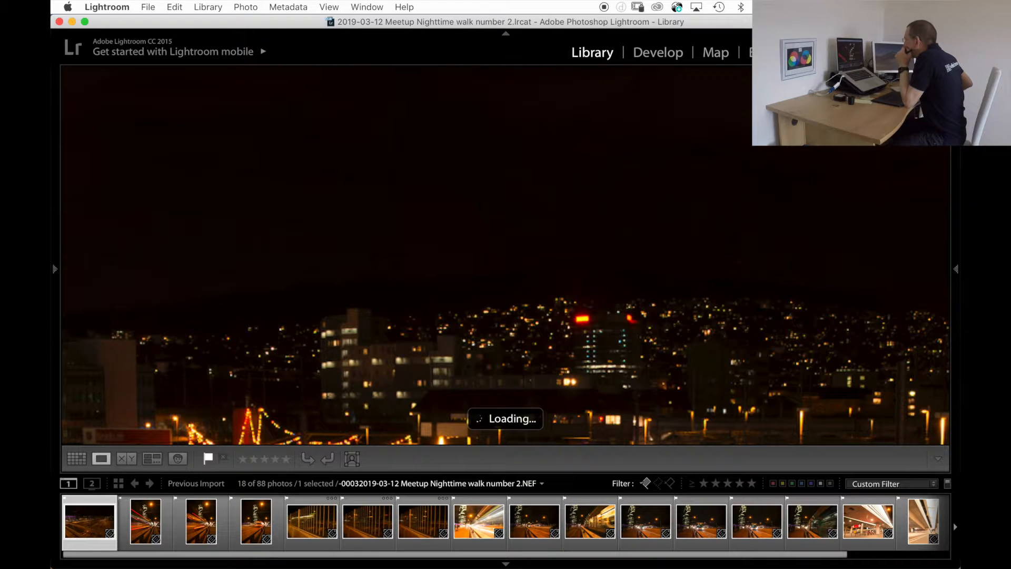
key("Right")
key("Right")
key("Right")
key("Left")
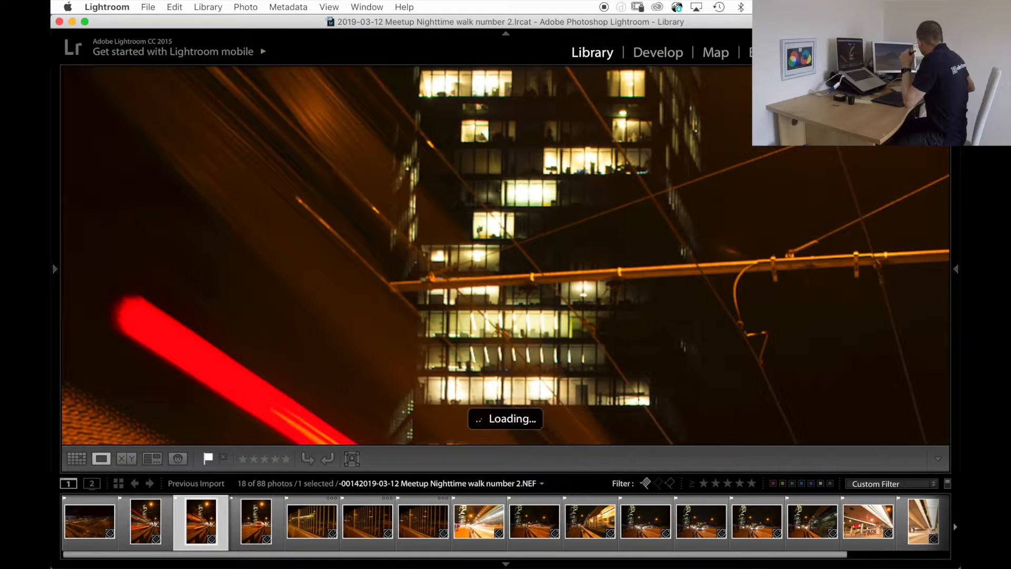
key("Left")
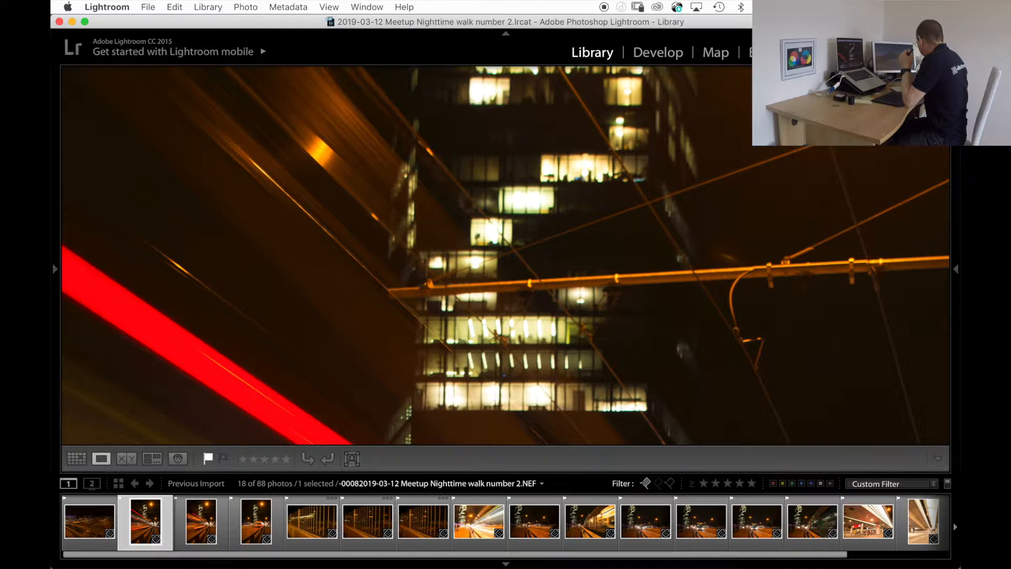
Compare light-trail photos 8 and 14 side by side and give photo 14 a one-star rating.
key("shift+Right")
key("n")
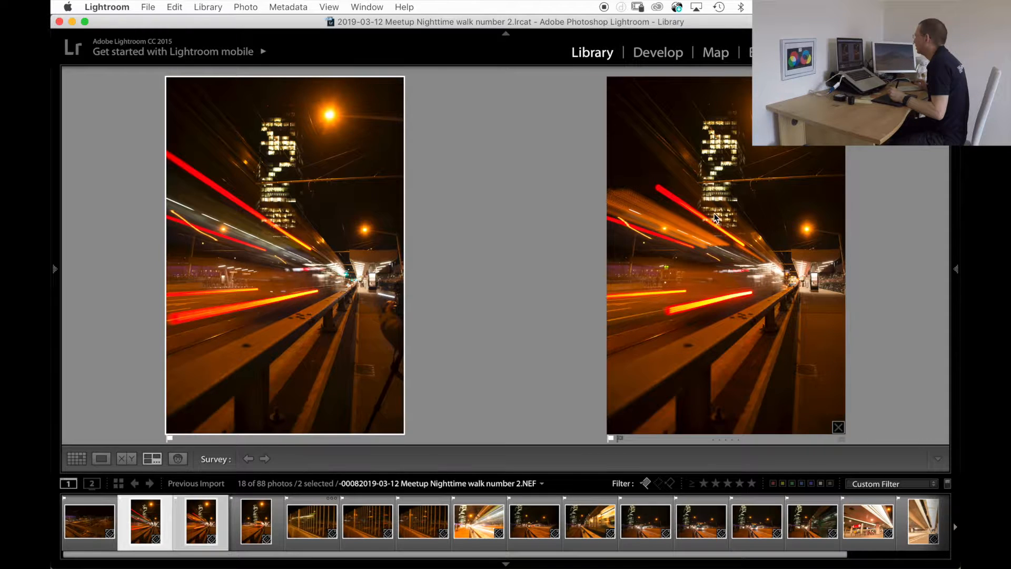
left_click(715, 217)
key("p")
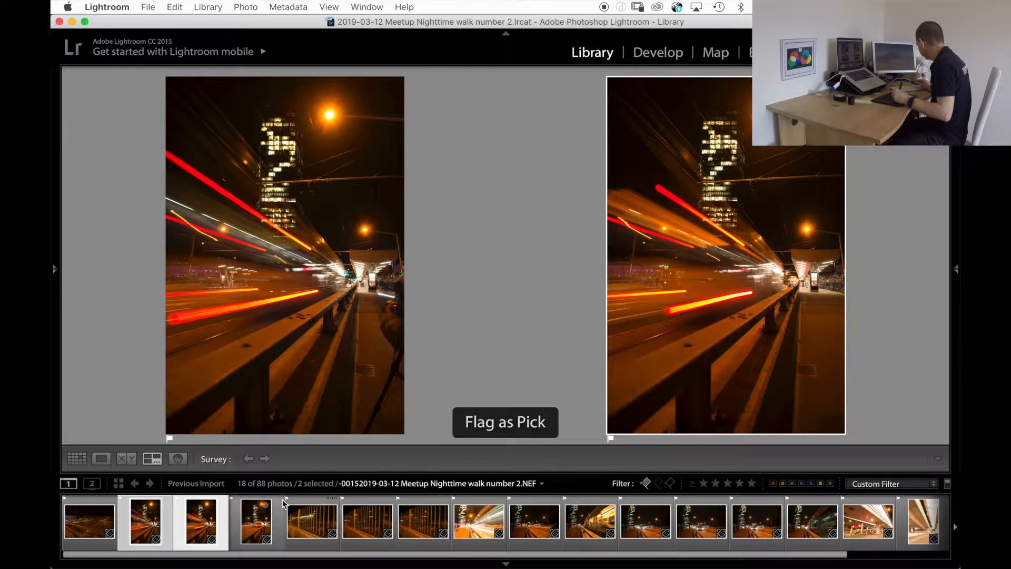
key("1")
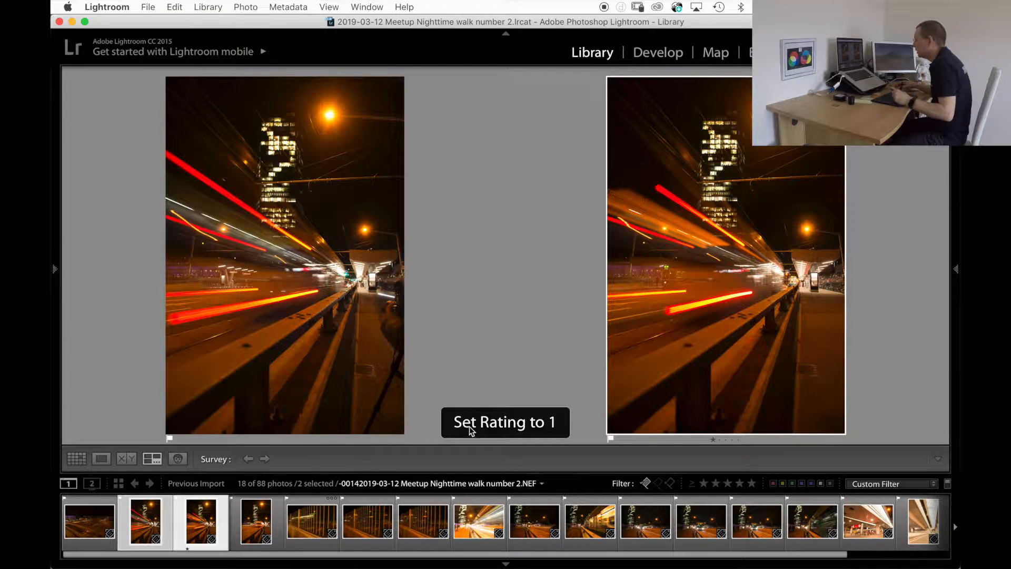
View photo 15 and compare fence photos 26, 33 and 34 in the survey.
left_click(256, 521)
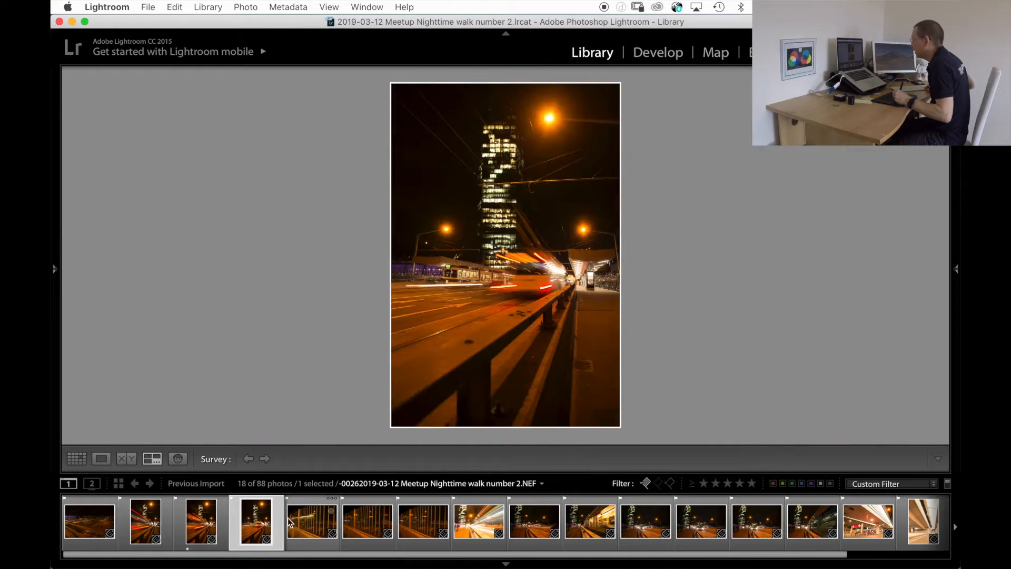
left_click(309, 510)
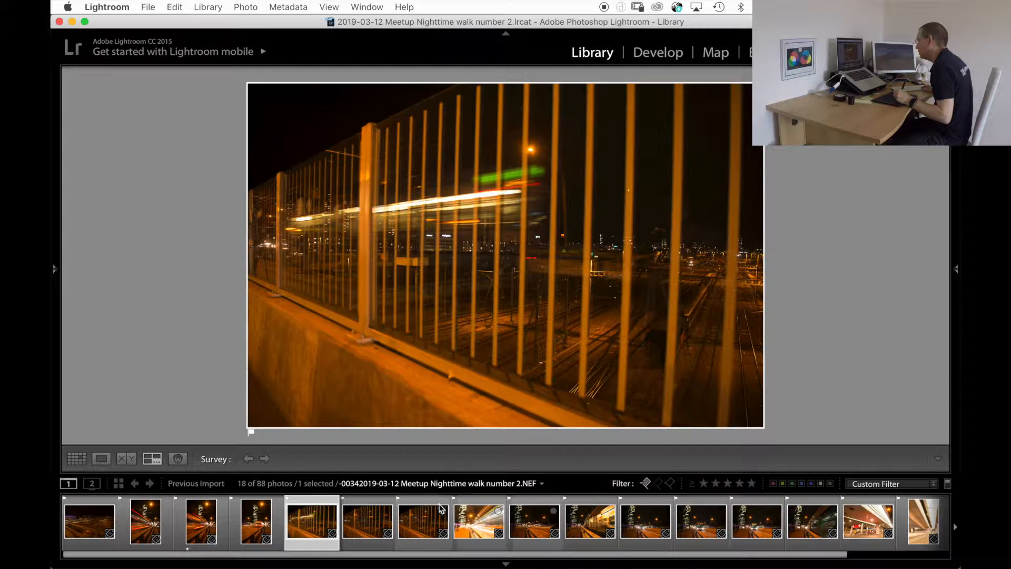
left_click(439, 506, "shift")
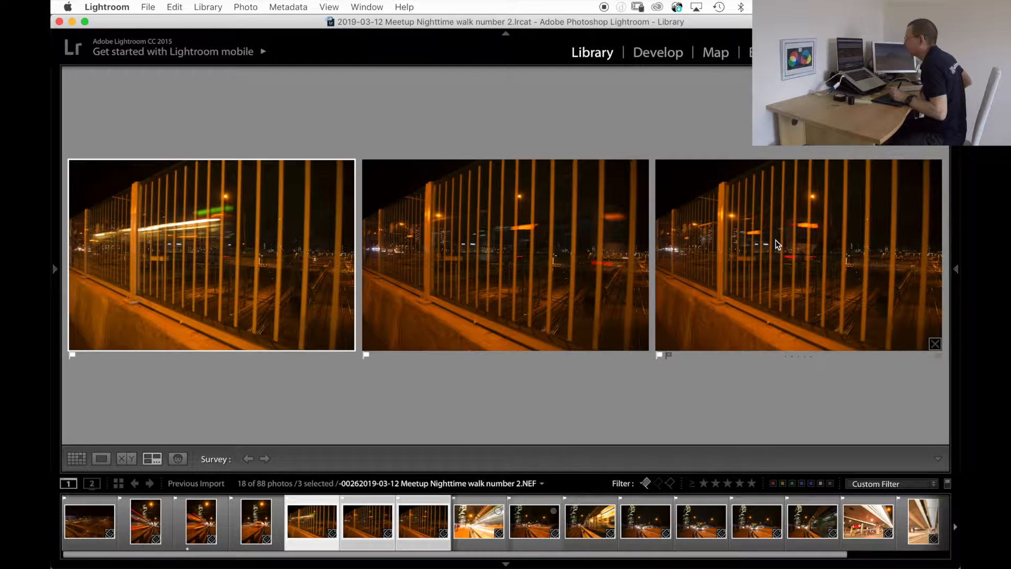
left_click(777, 244)
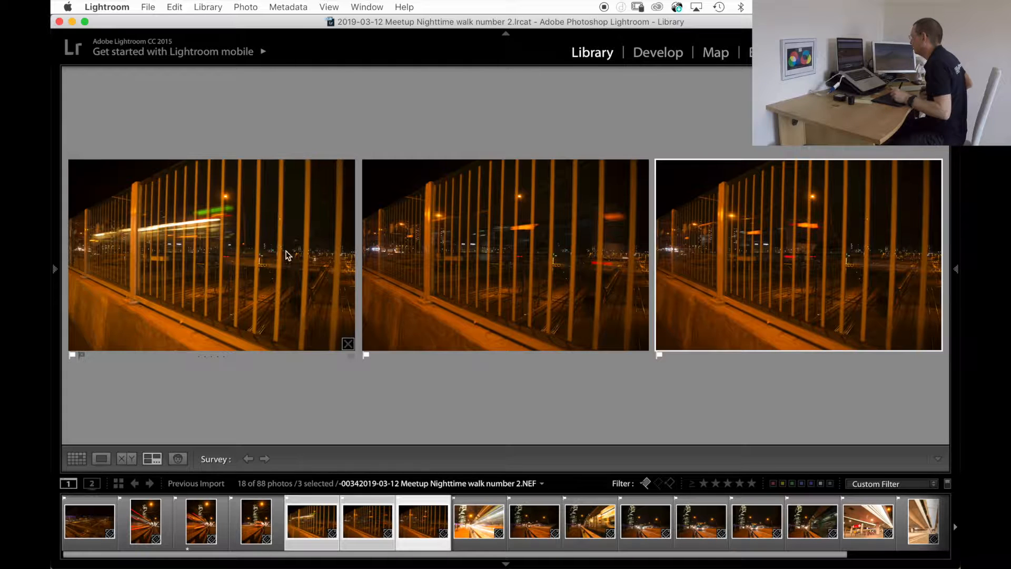
Review tram photos 40 to 42 one by one and give photos 40 and 42 a one-star rating.
left_click(481, 507)
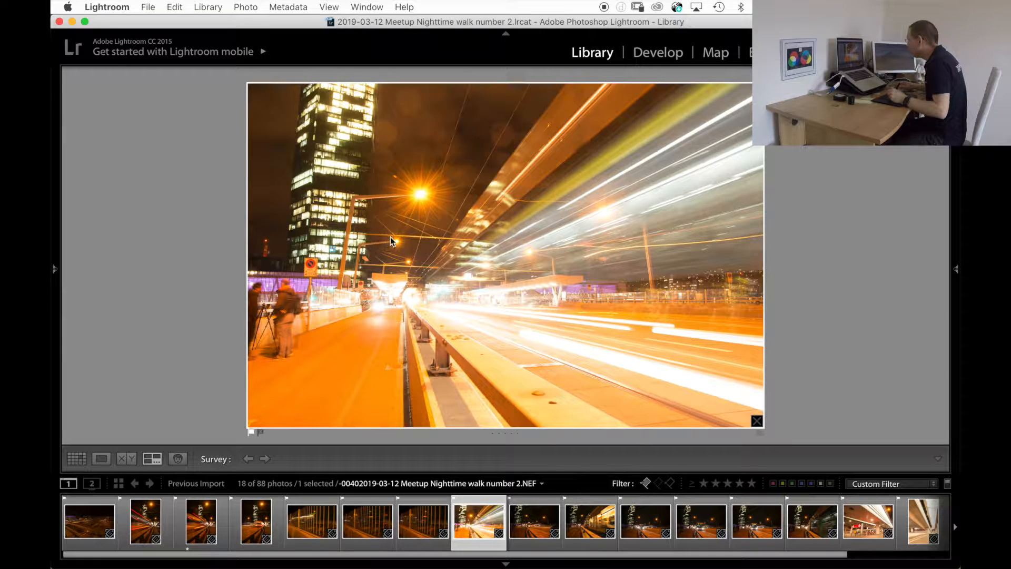
key("1")
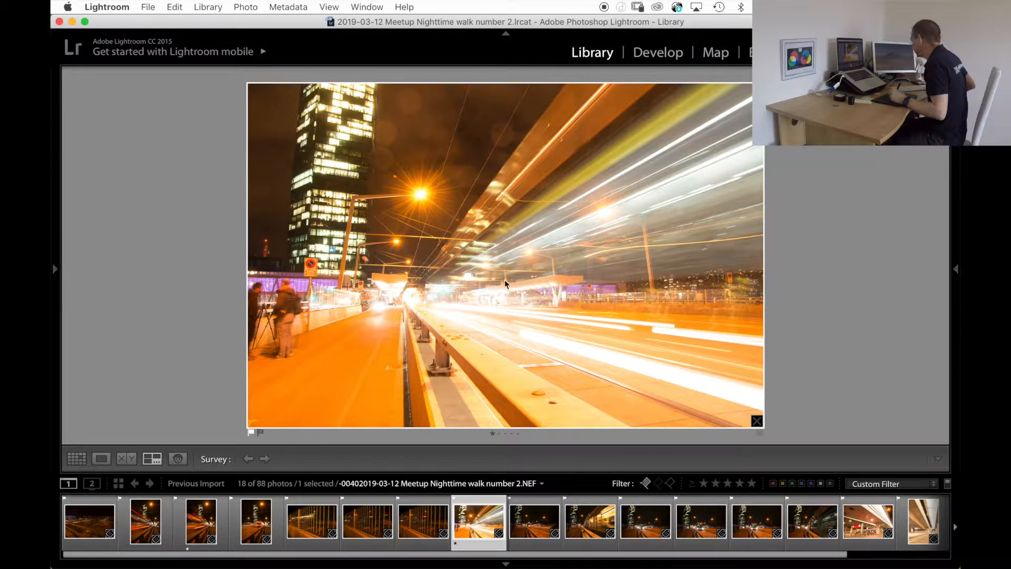
key("Right")
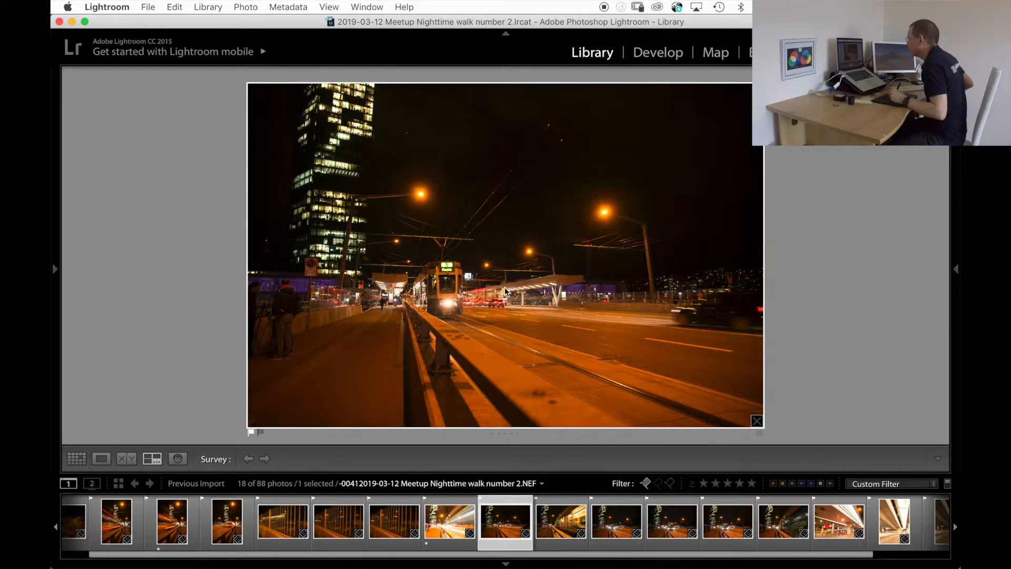
key("Right")
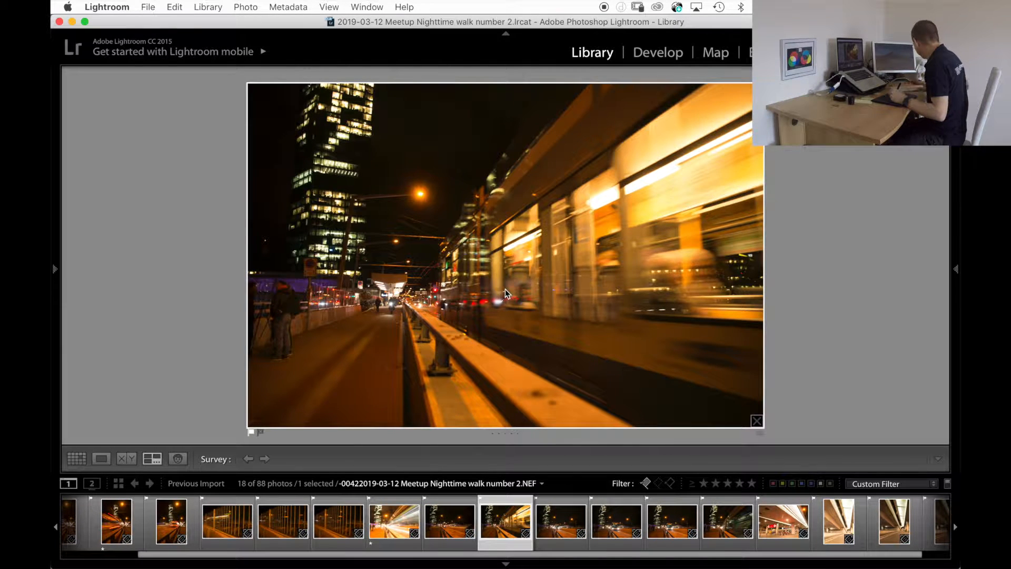
key("1")
key("Right")
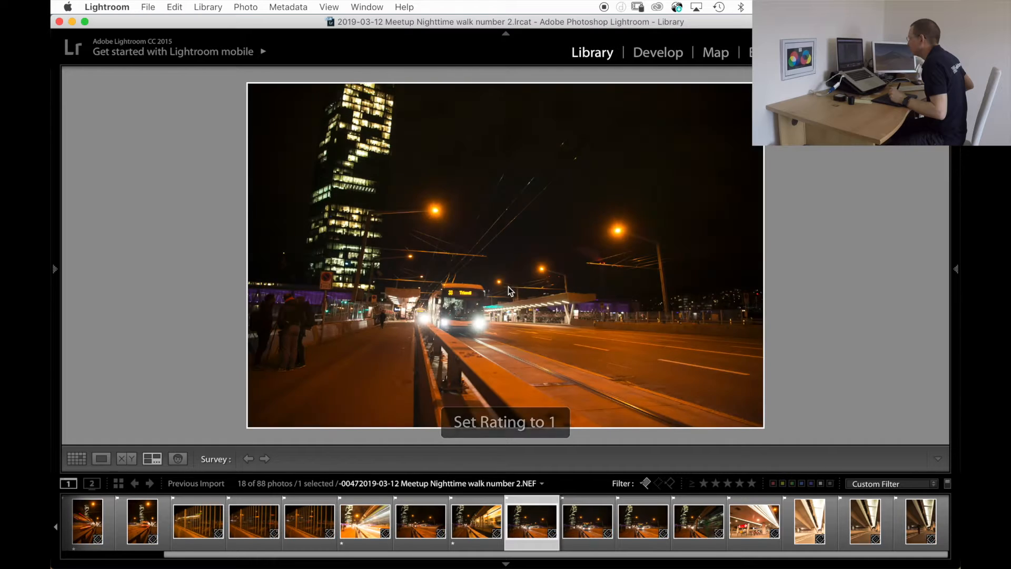
Move on to photo 64 of the blurred passing tram and give it a one-star rating.
key("Right")
key("Right")
key("Right")
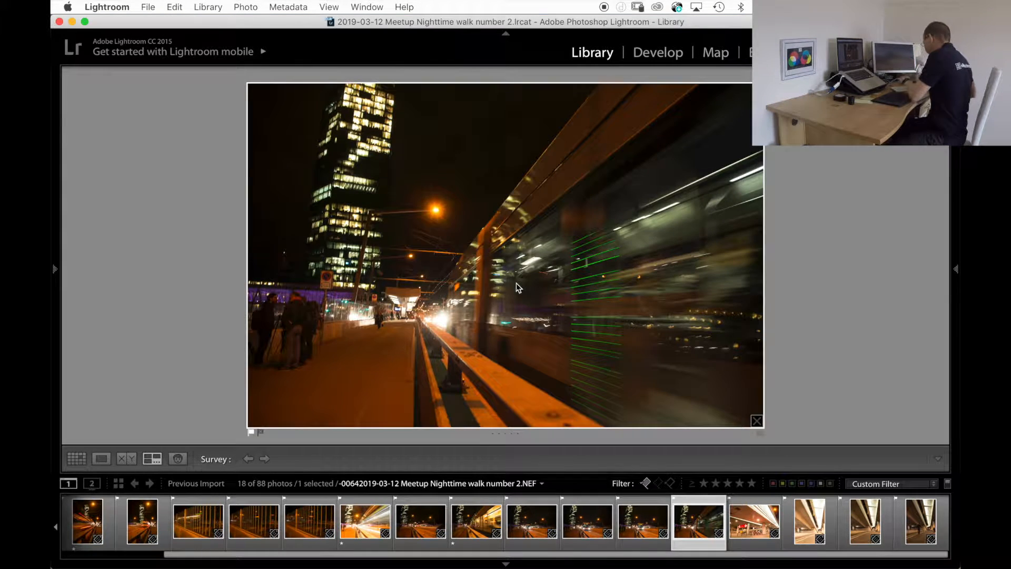
key("1")
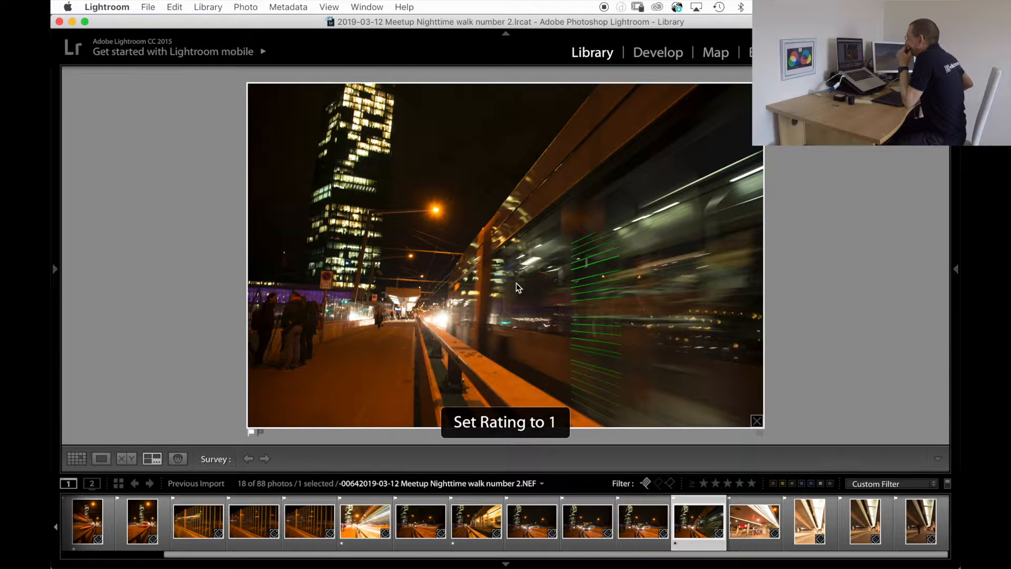
View underpass photo 72, and enlarge underpass photo 77 to check its sharpness across different parts of the frame.
key("Right")
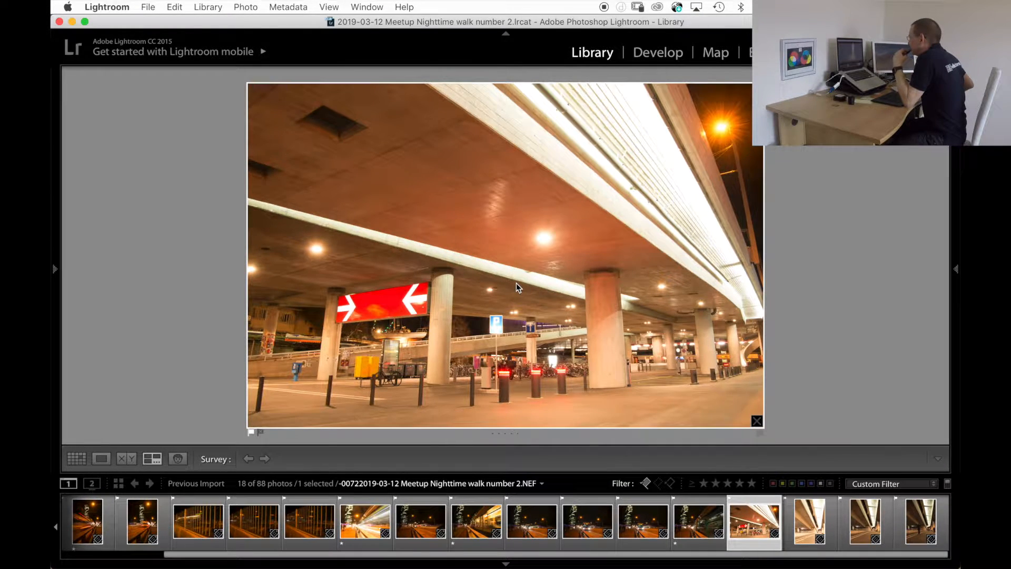
key("Right")
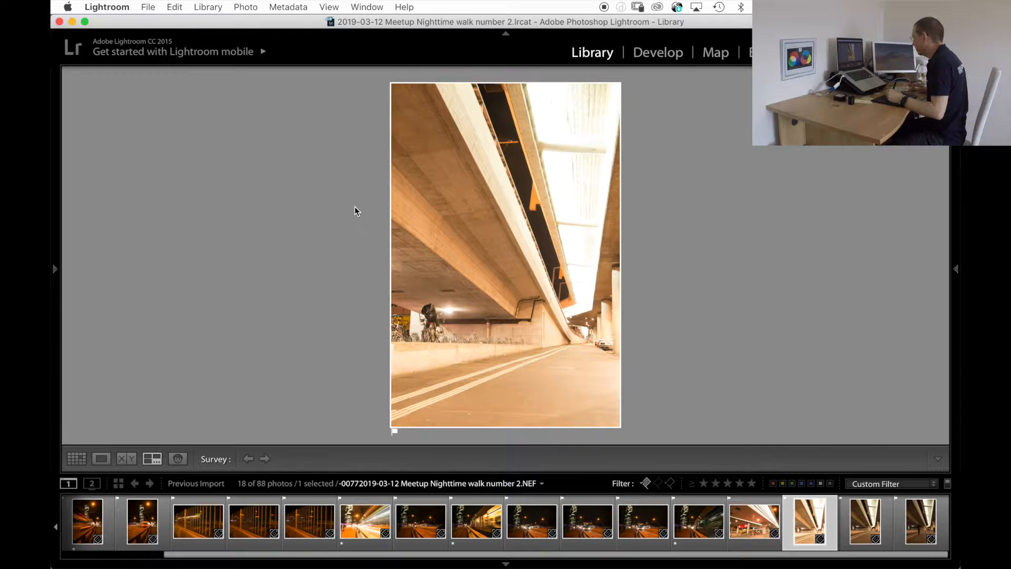
double_click(424, 263)
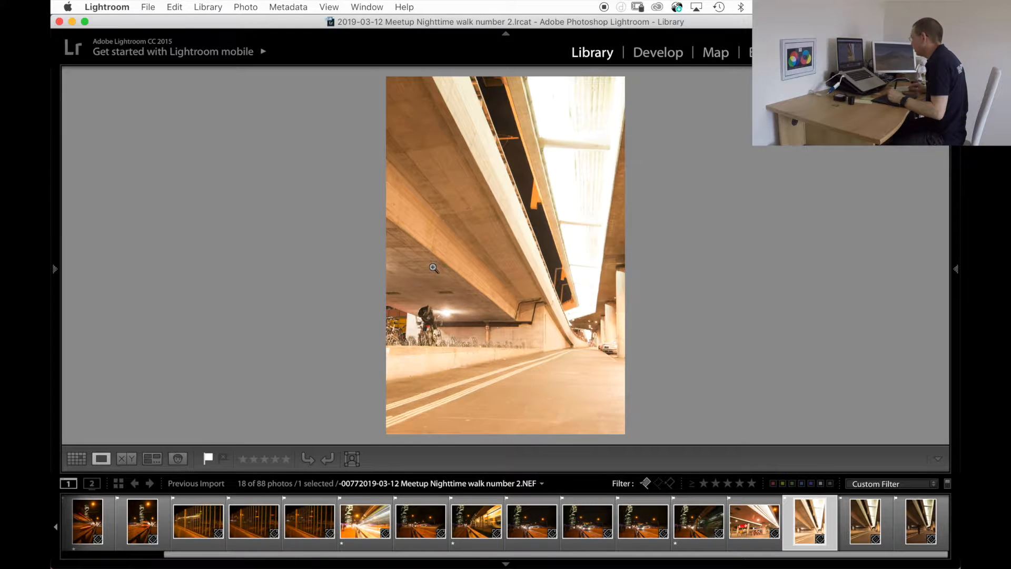
left_click(479, 295)
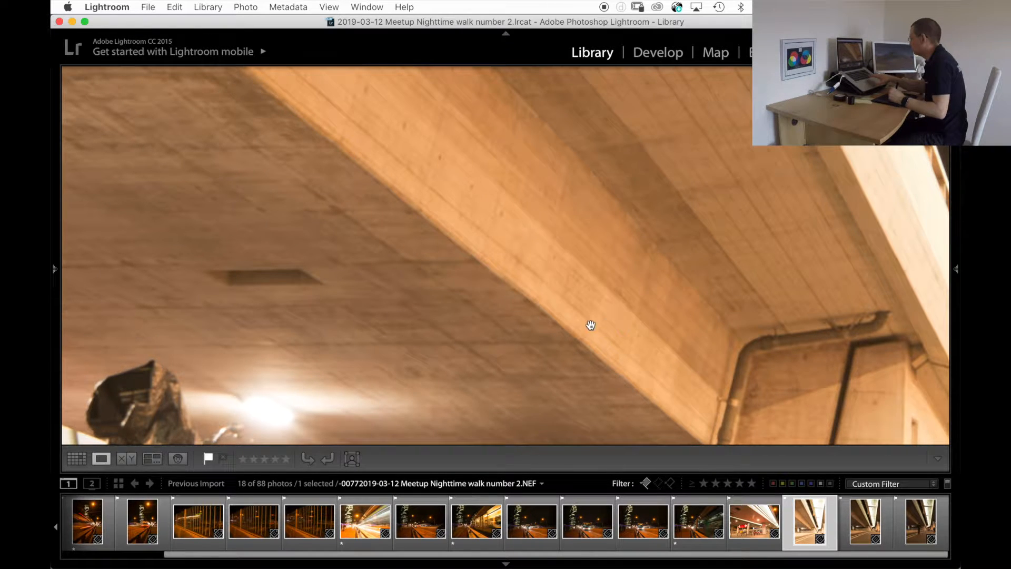
left_click(495, 323)
left_click(522, 342)
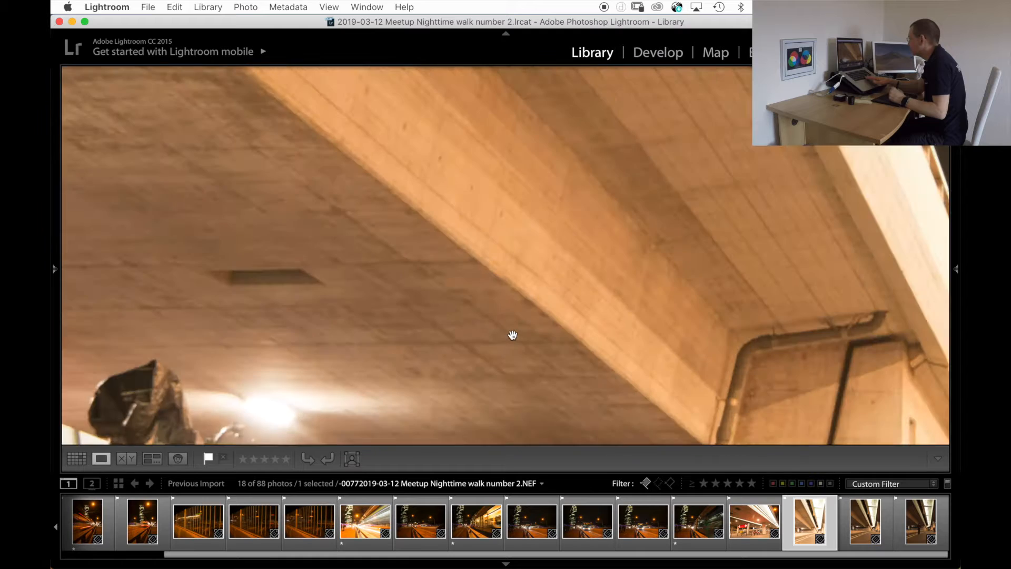
left_click_drag(518, 341, 420, 270)
left_click_drag(478, 333, 373, 219)
left_click_drag(463, 307, 338, 282)
left_click_drag(516, 293, 771, 291)
left_click_drag(437, 260, 717, 290)
left_click_drag(537, 288, 734, 447)
left_click_drag(454, 303, 531, 364)
left_click(452, 255)
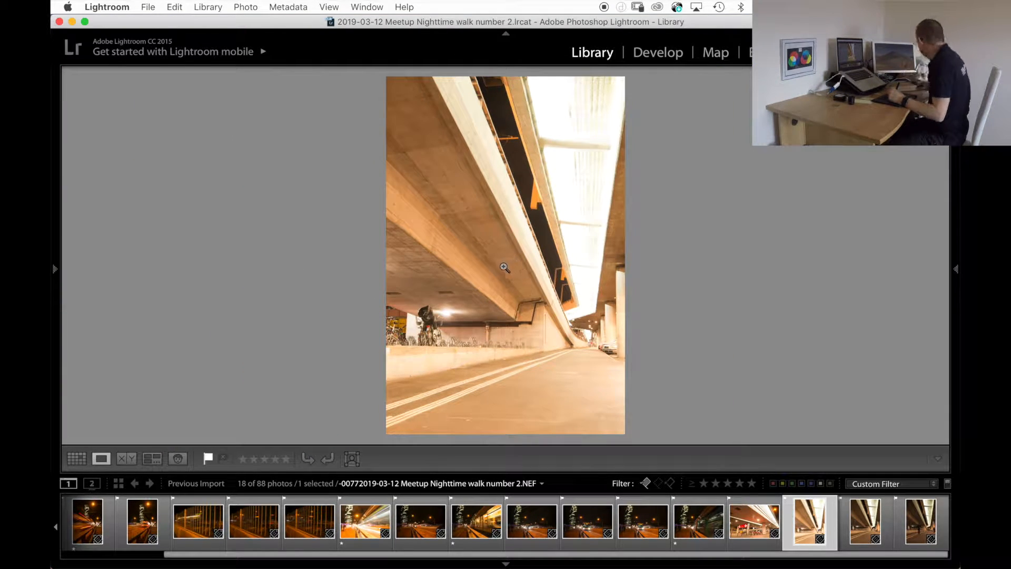
Check underpass photo 82 enlarged for sharpness and give it a one-star rating.
key("Right")
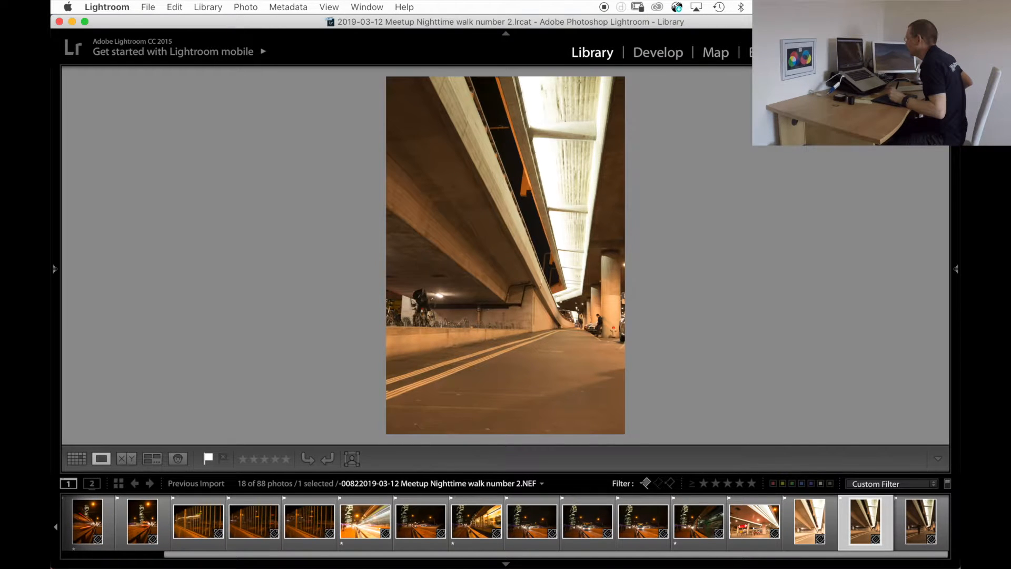
key("z")
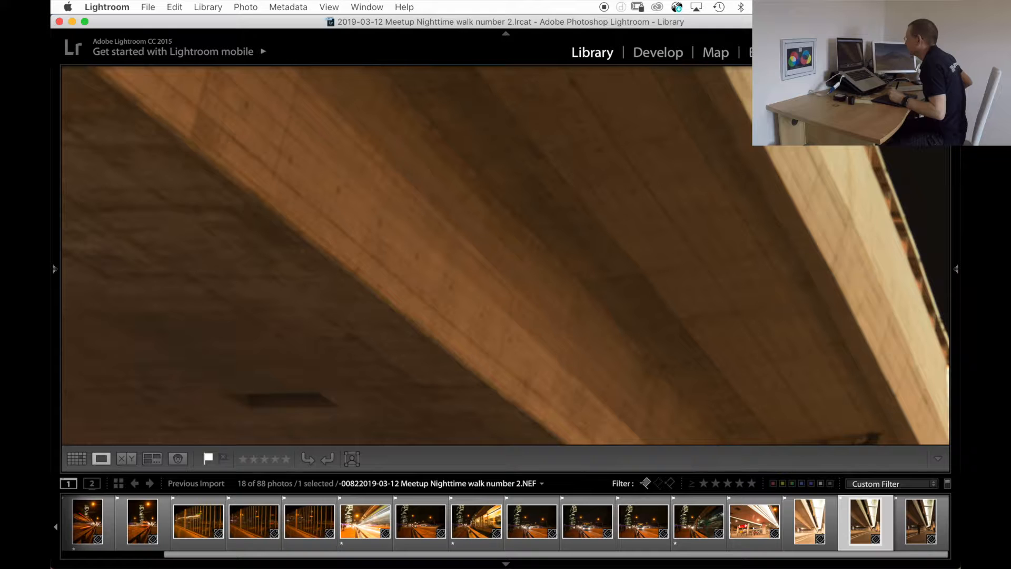
key("z")
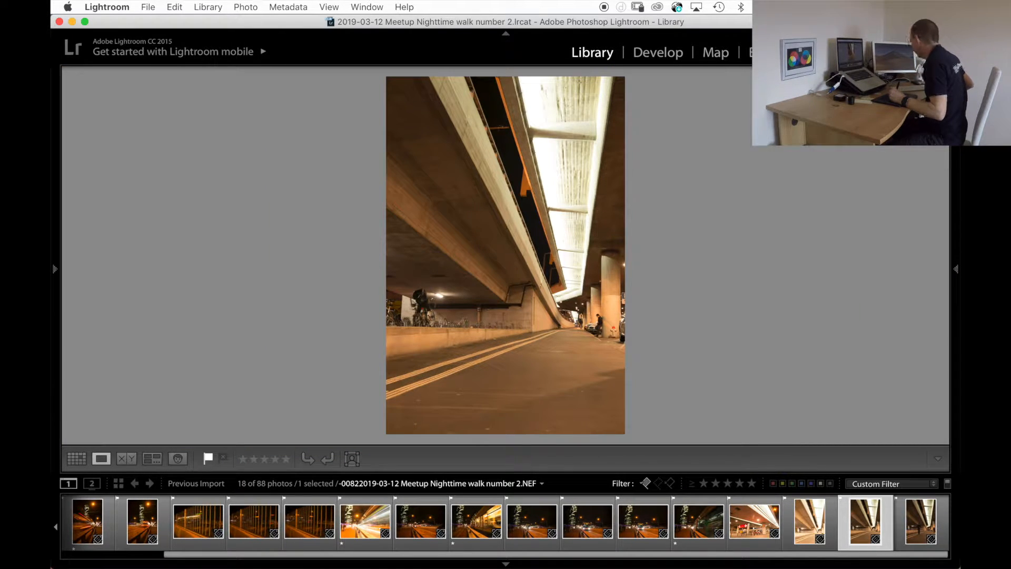
key("1")
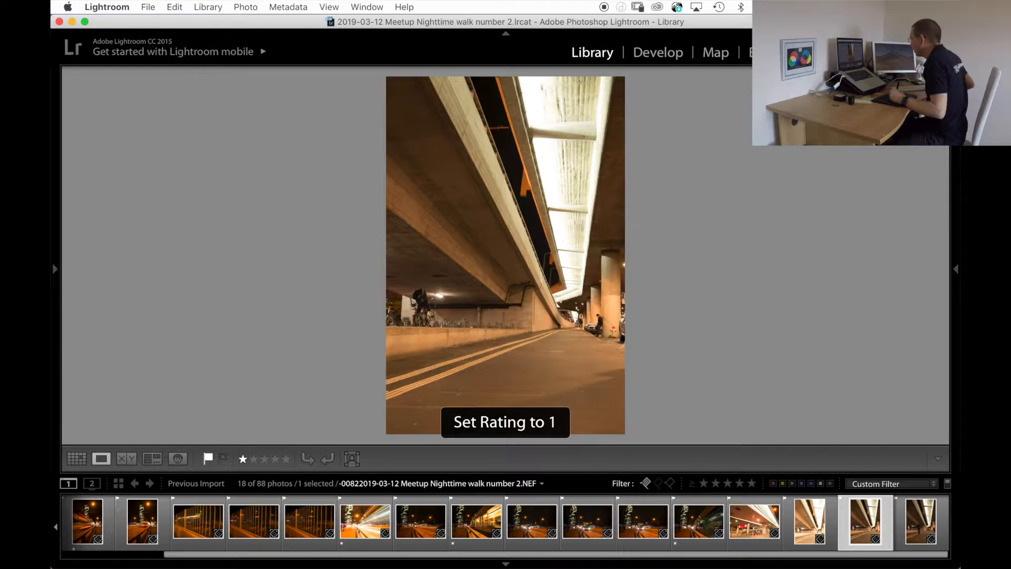
Check photo 87 of the man in the hat under the bridge enlarged and give it a one-star rating.
key("Right")
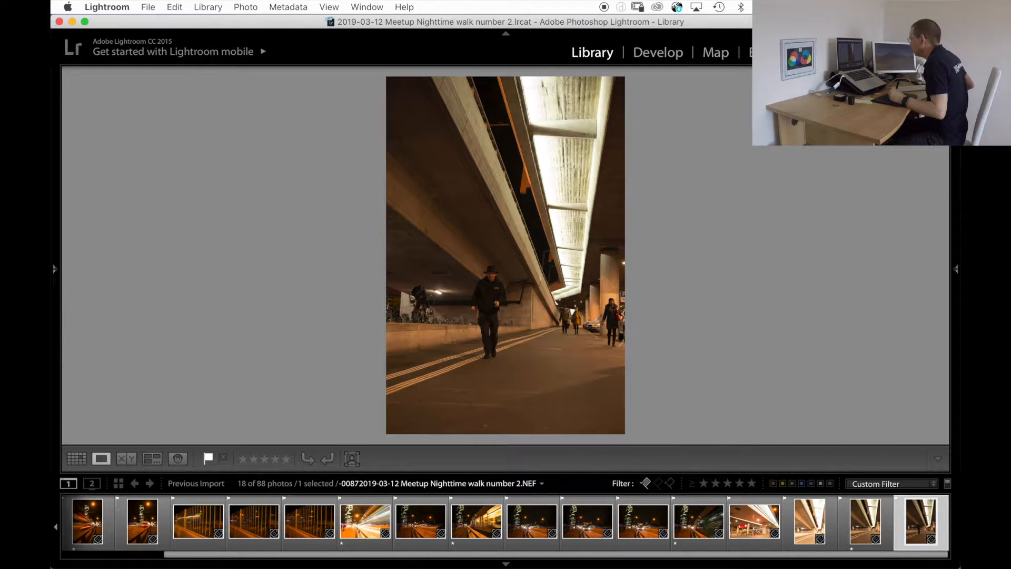
key("z")
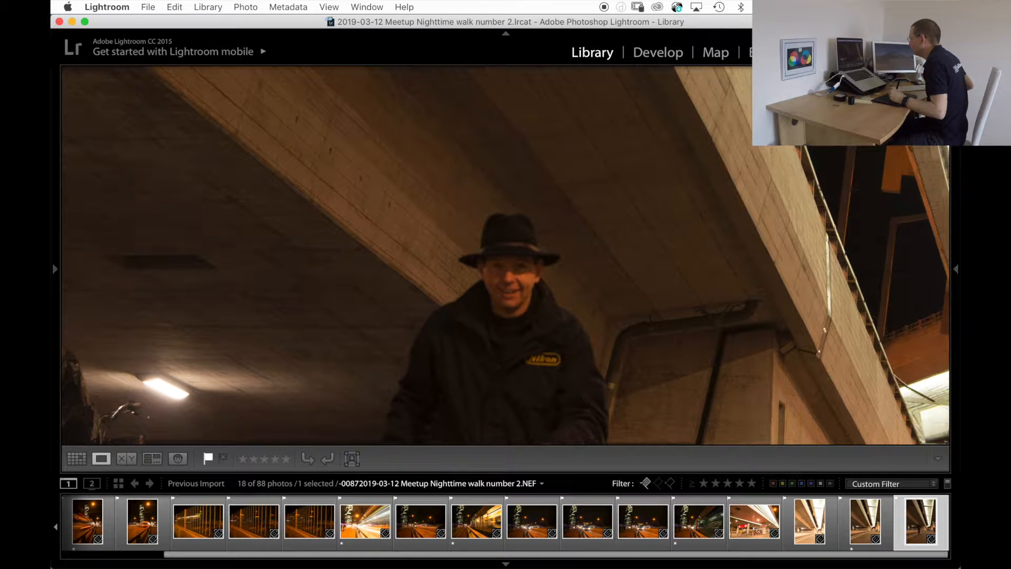
key("z")
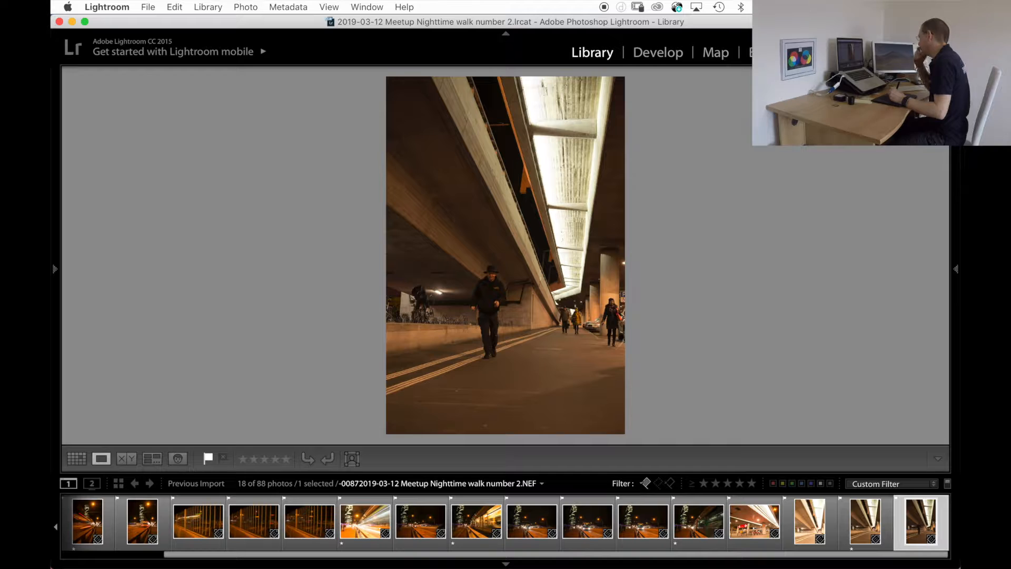
key("1")
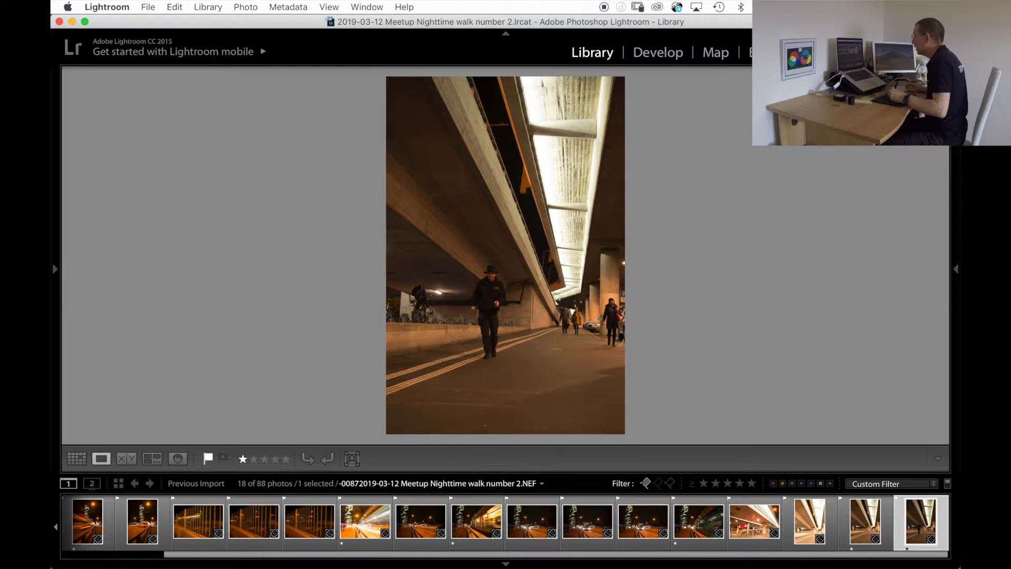
Filter the flagged photos to one star and higher and compare all of them in the survey.
key("g")
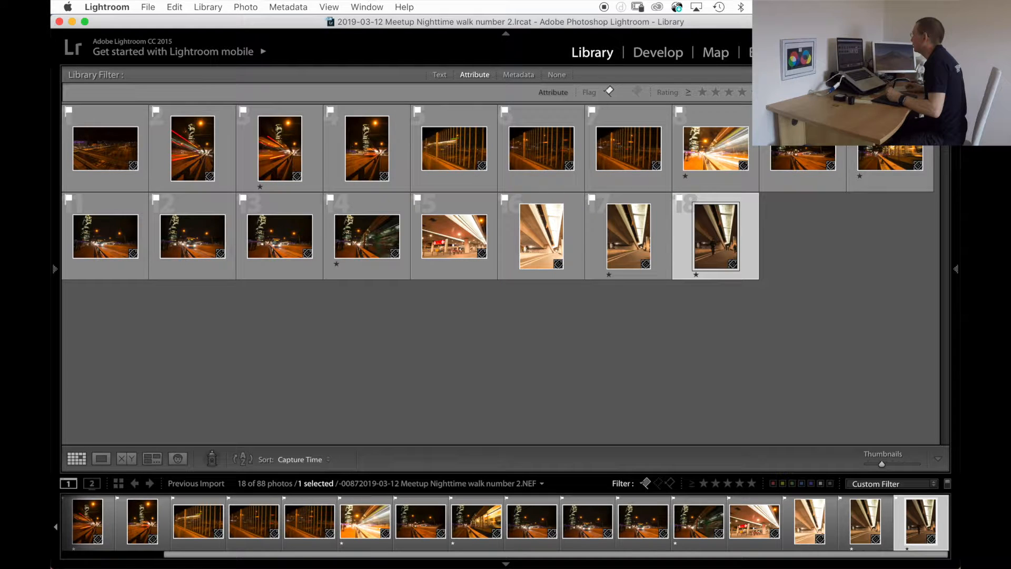
left_click(702, 92)
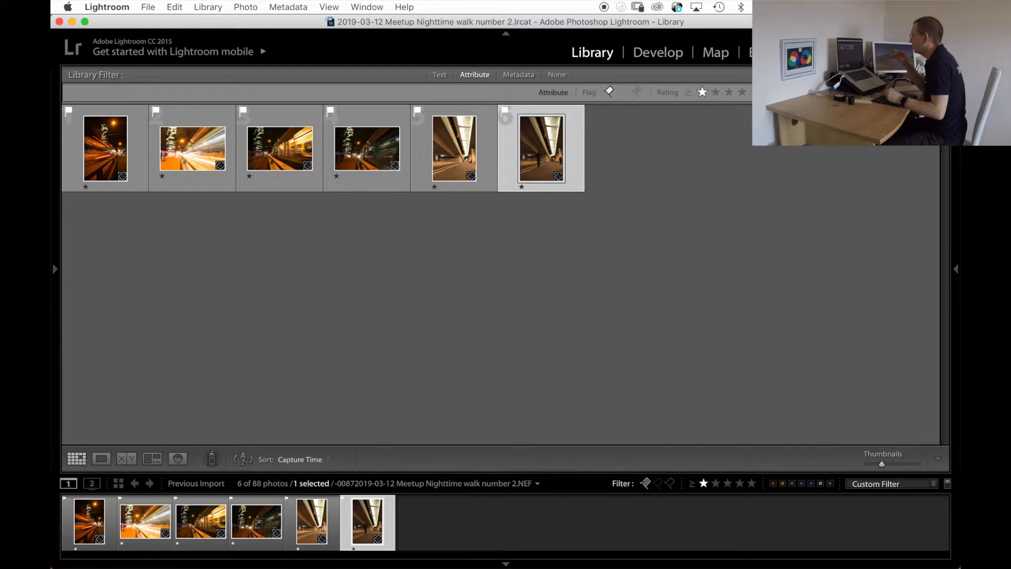
key("super+d")
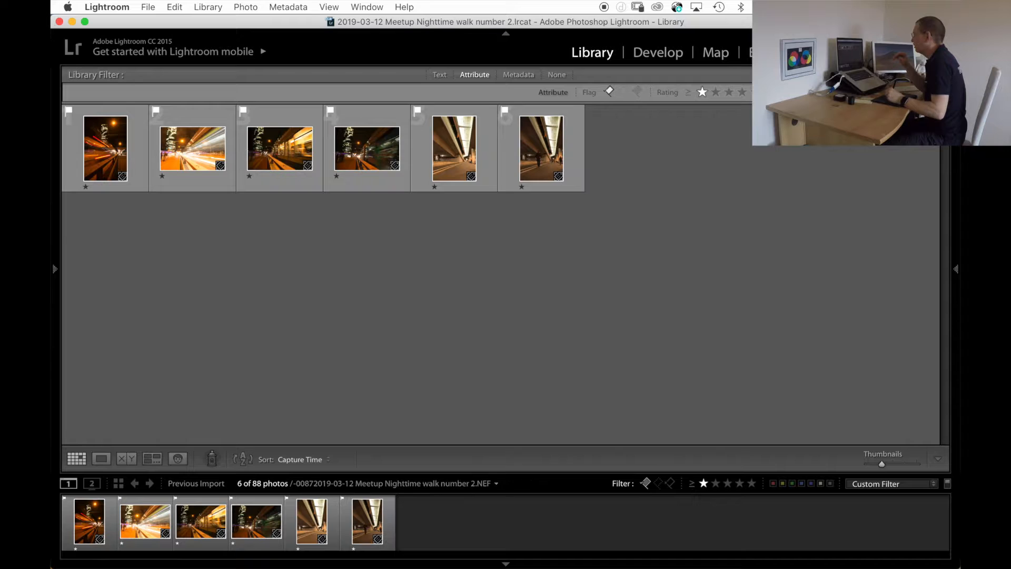
key("super+a")
key("n")
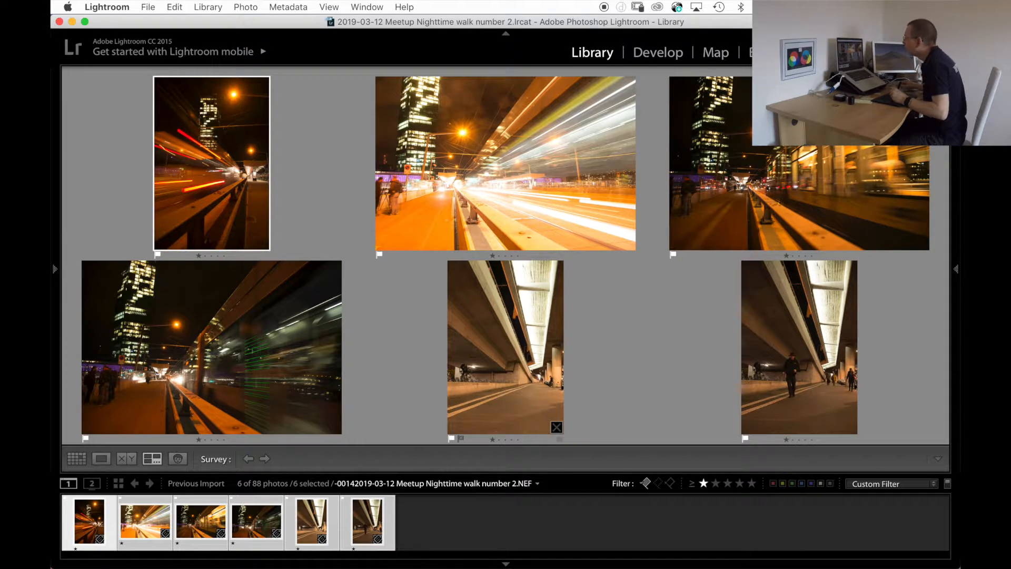
Give the empty underpass photo 82 and the blurred tram photo 64 a two-star rating.
left_click(506, 348)
key("2")
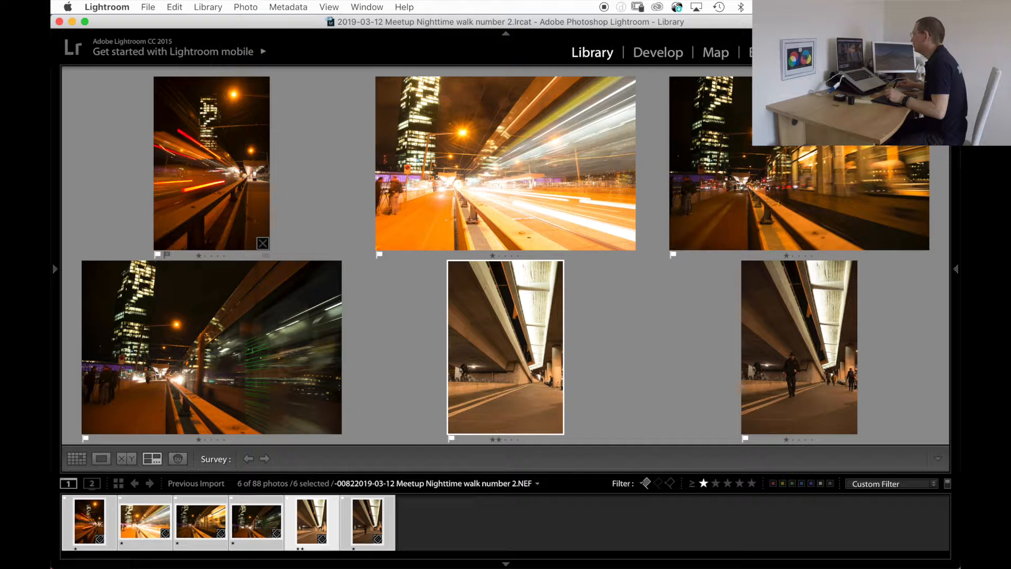
left_click(212, 348)
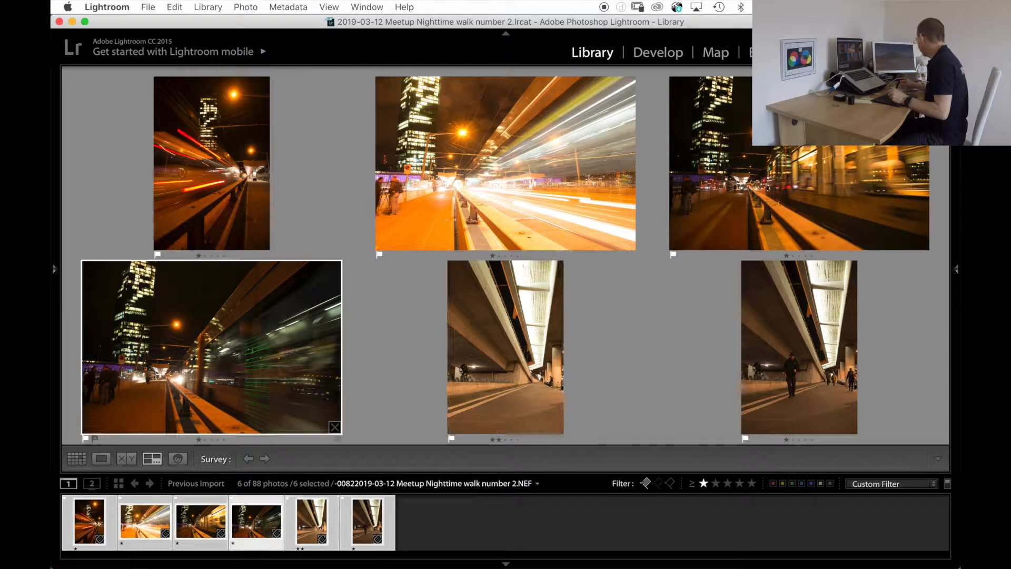
key("2")
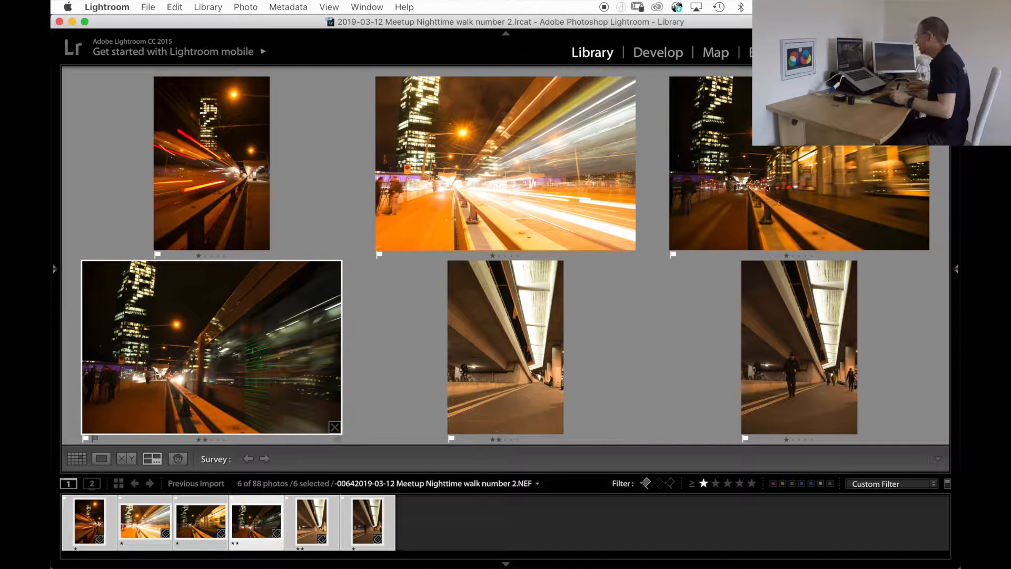
Filter the flagged photos to two stars and higher and compare the remaining ones in the survey.
key("g")
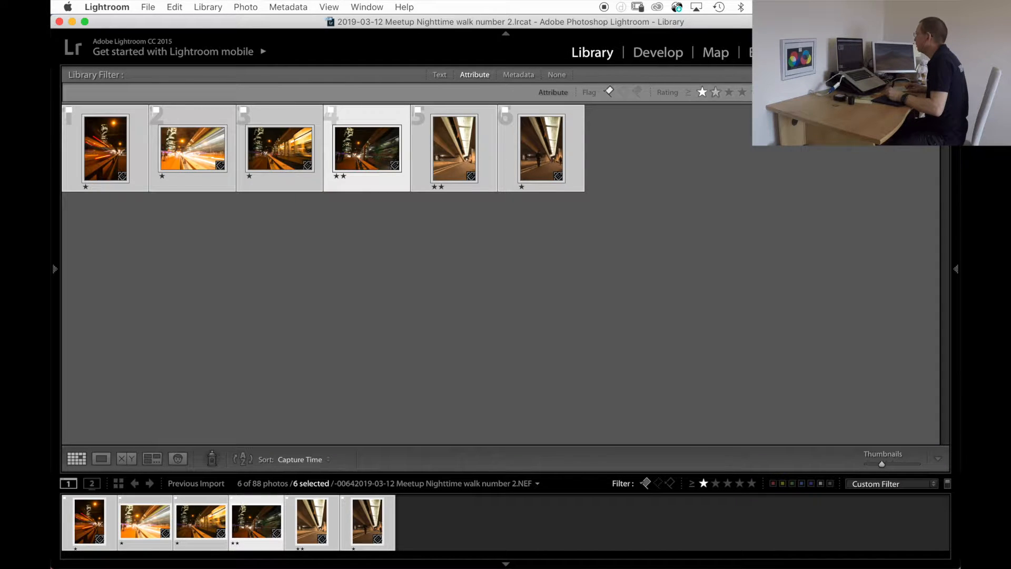
left_click(715, 92)
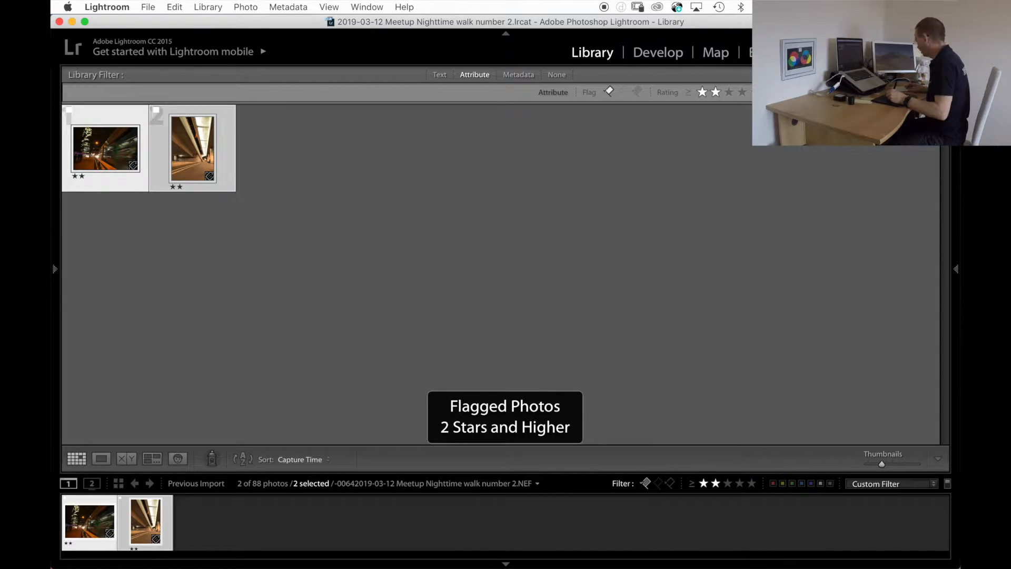
key("super+d")
key("super+a")
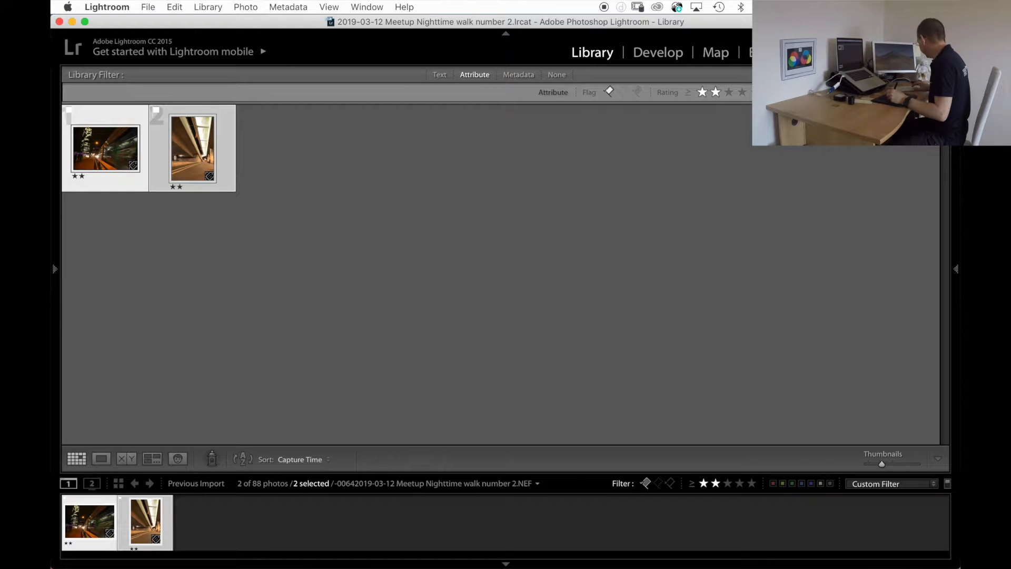
key("n")
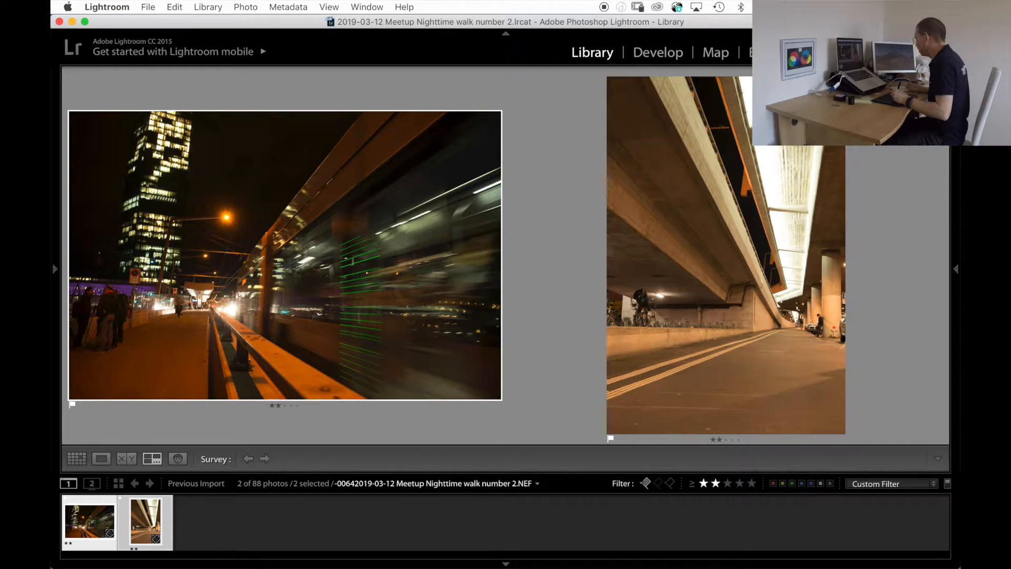
Open only tram photo 64 for developing and set its exposure to +0.40.
key("g")
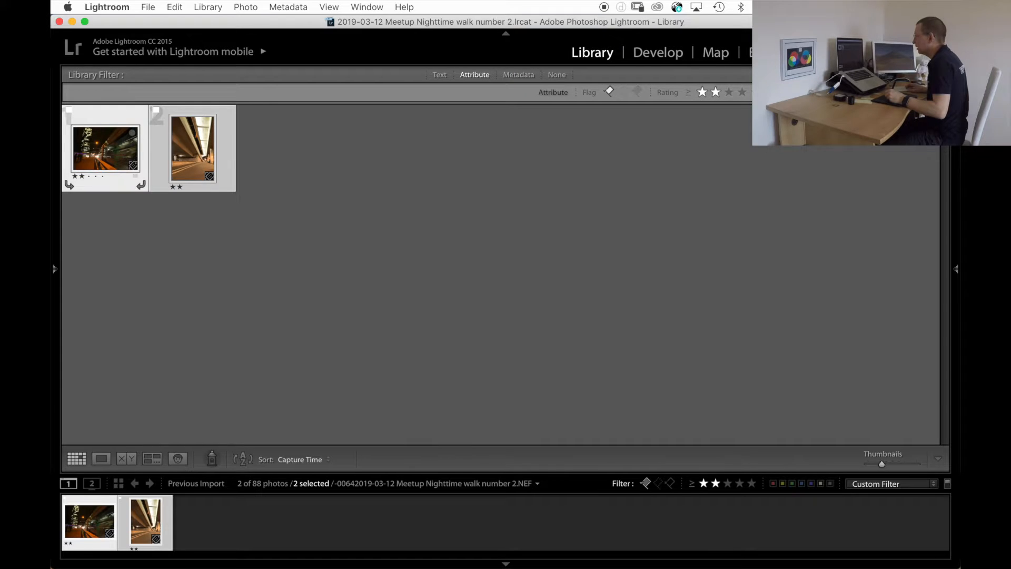
left_click(105, 117)
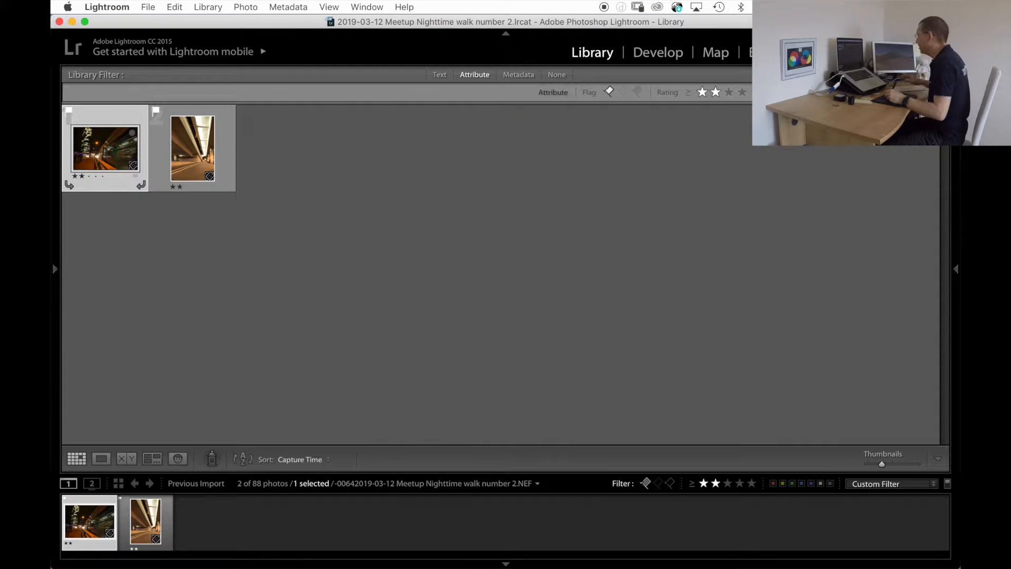
key("e")
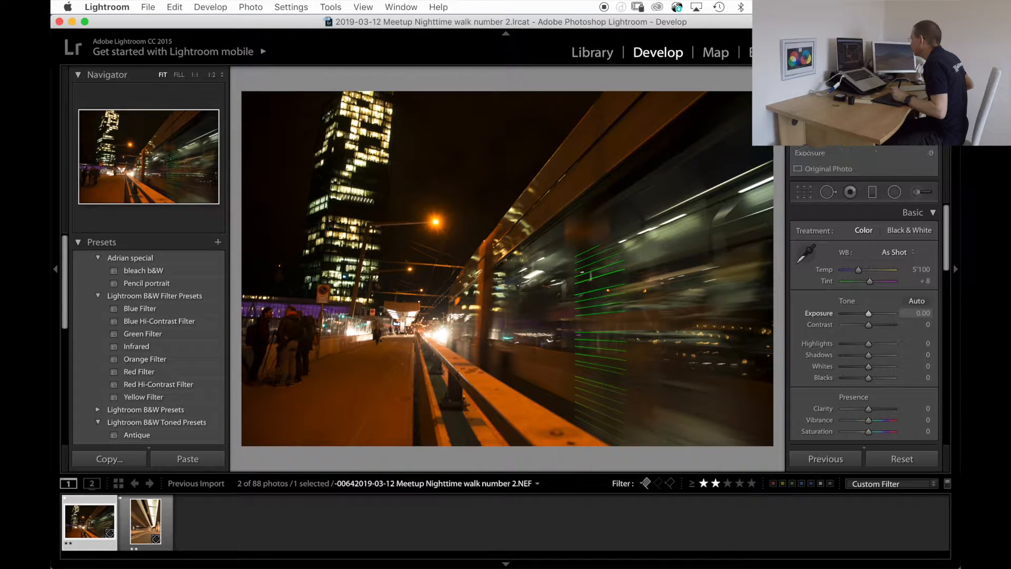
left_click(916, 314)
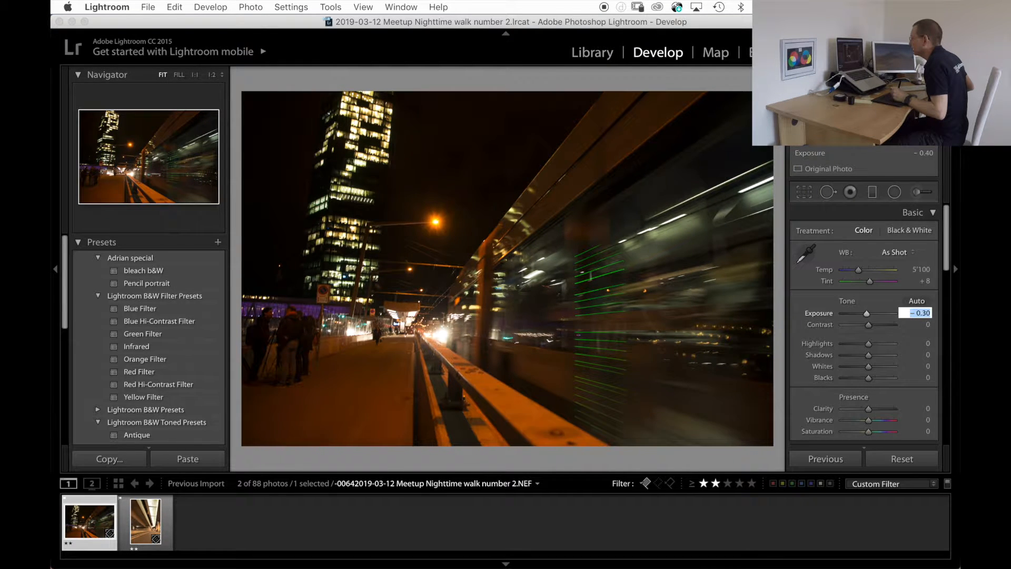
key("Up")
key("Up")
key("Up")
key("Up")
key("Up")
key("Up")
key("Up")
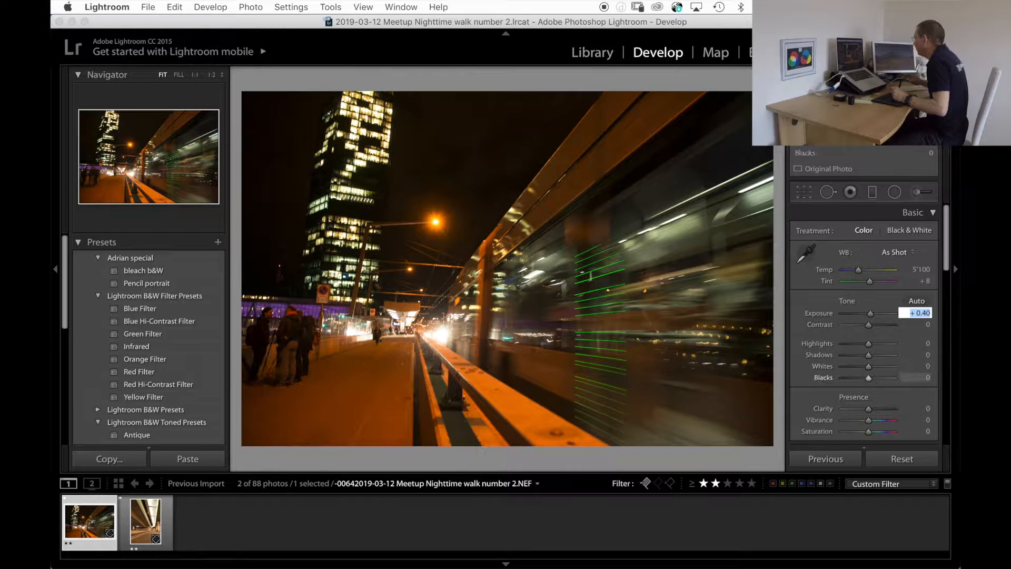
Set the sharpening amount of tram photo 64 to 0 in the detail settings.
key("Tab")
key("Tab")
key("Tab")
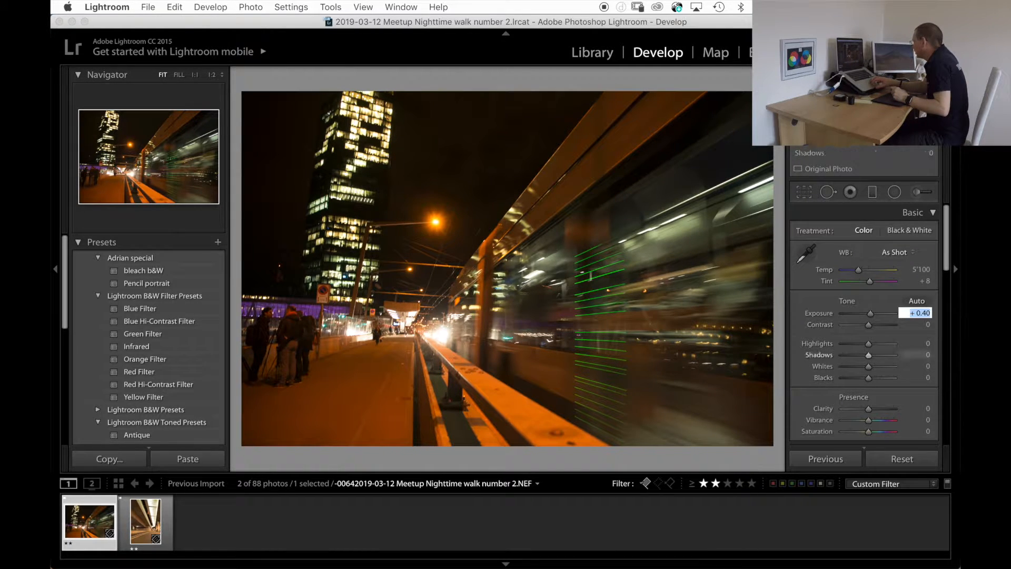
scroll(864, 347, "down", 7)
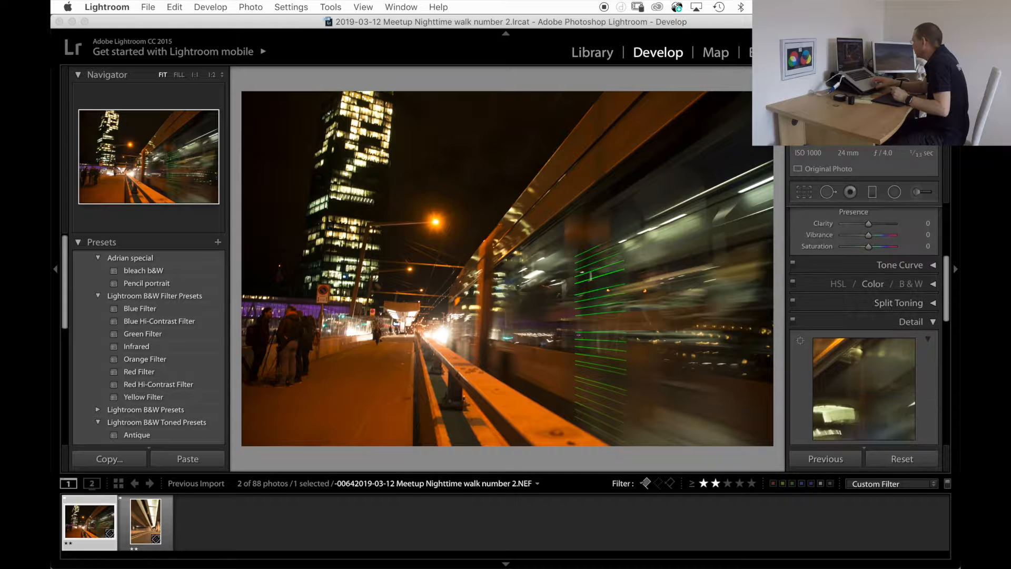
scroll(864, 326, "down", 5)
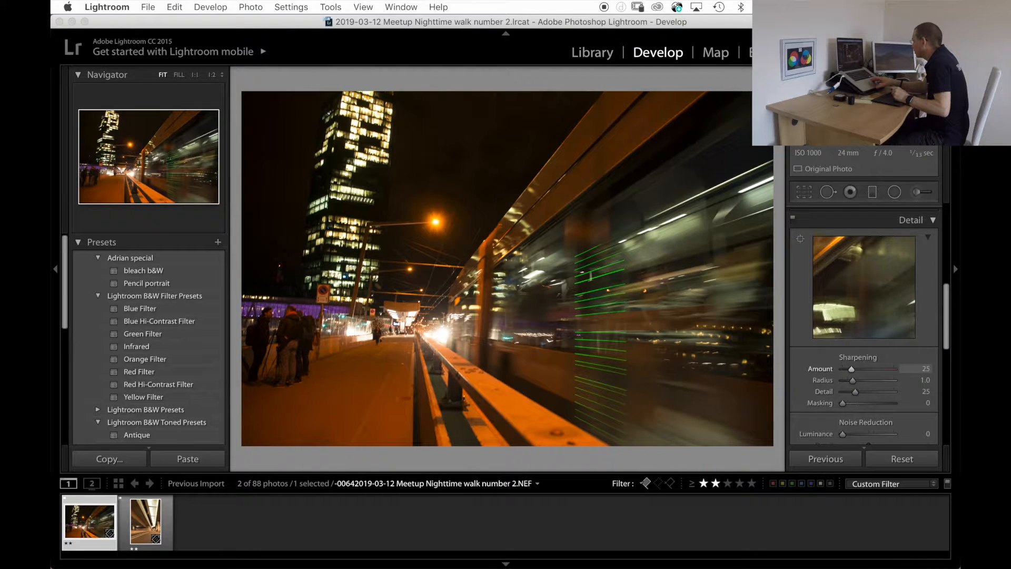
type("0")
key("Return")
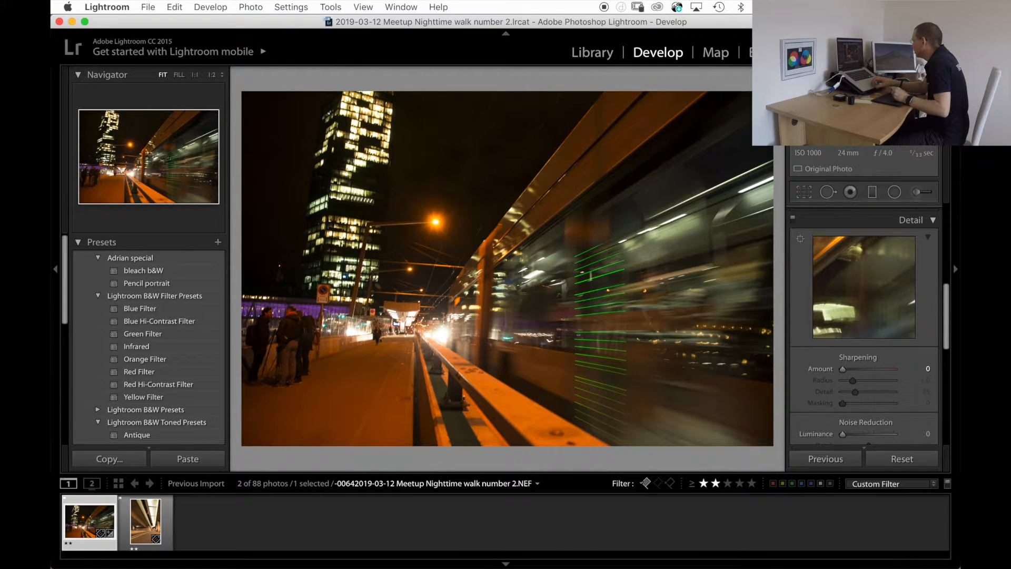
Enable the lens profile corrections for tram photo 64.
scroll(864, 321, "down", 6)
scroll(864, 337, "down", 2)
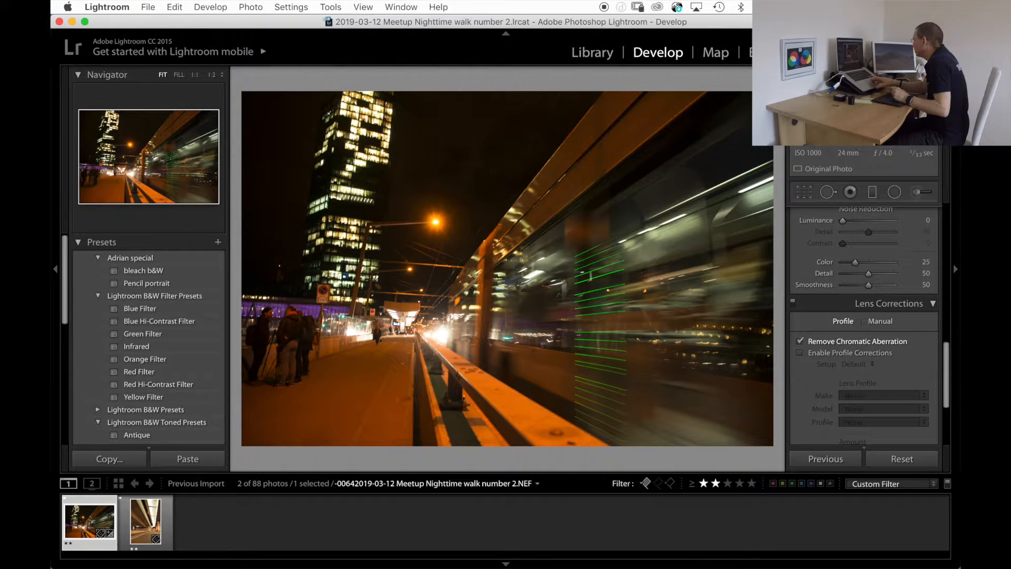
left_click(848, 352)
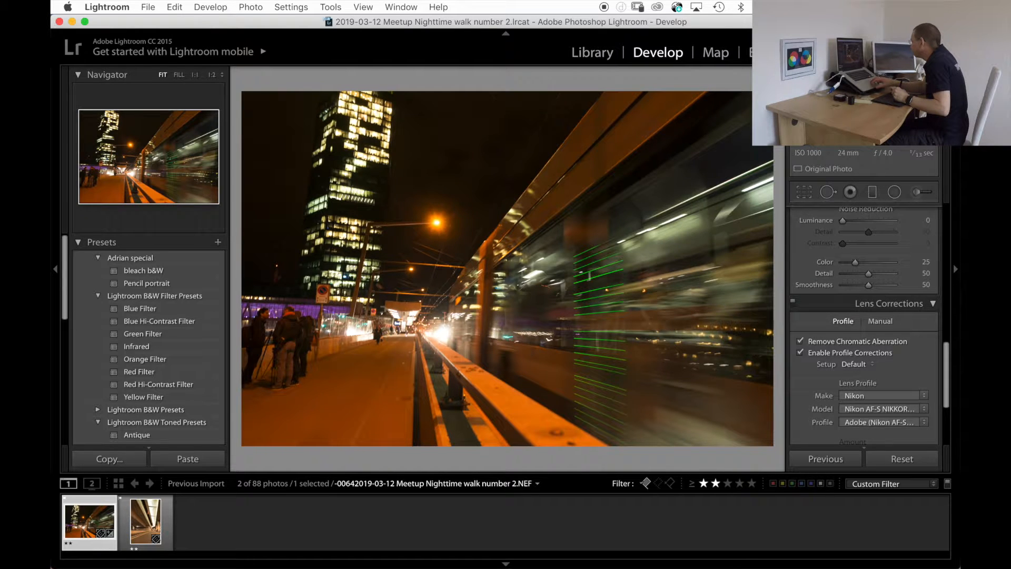
Try the lens profile's distortion correction at 200 and reset it to its default of 100.
scroll(864, 369, "down", 3)
scroll(870, 373, "down", 8)
left_click_drag(869, 364, 894, 364)
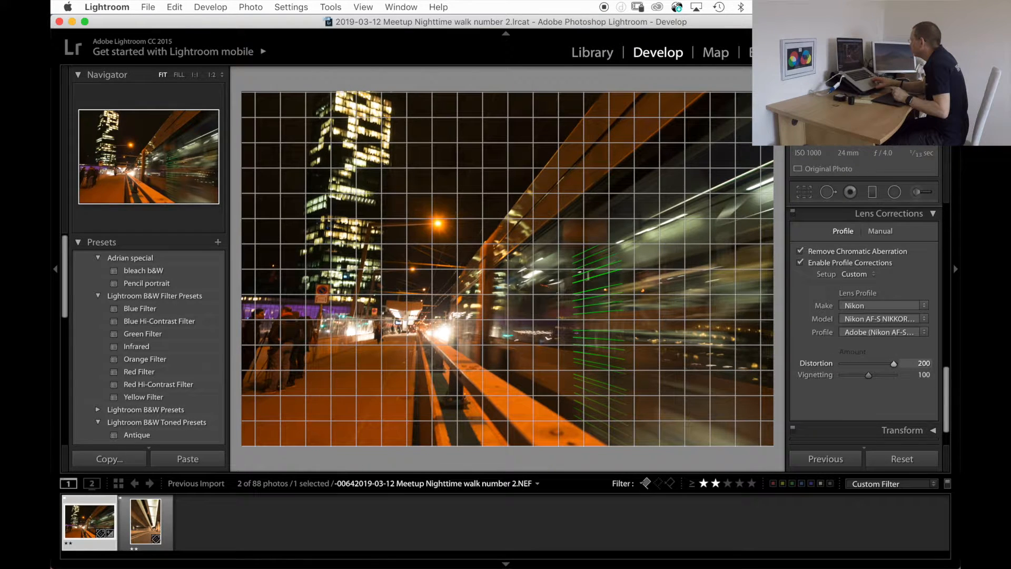
double_click(894, 364)
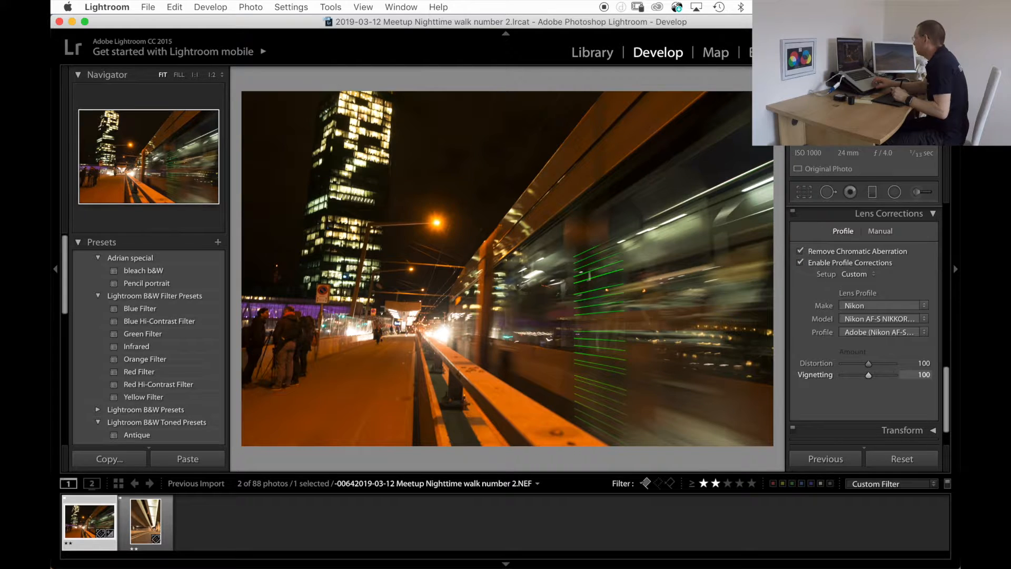
scroll(894, 364, "down", 3)
scroll(894, 364, "up", 3)
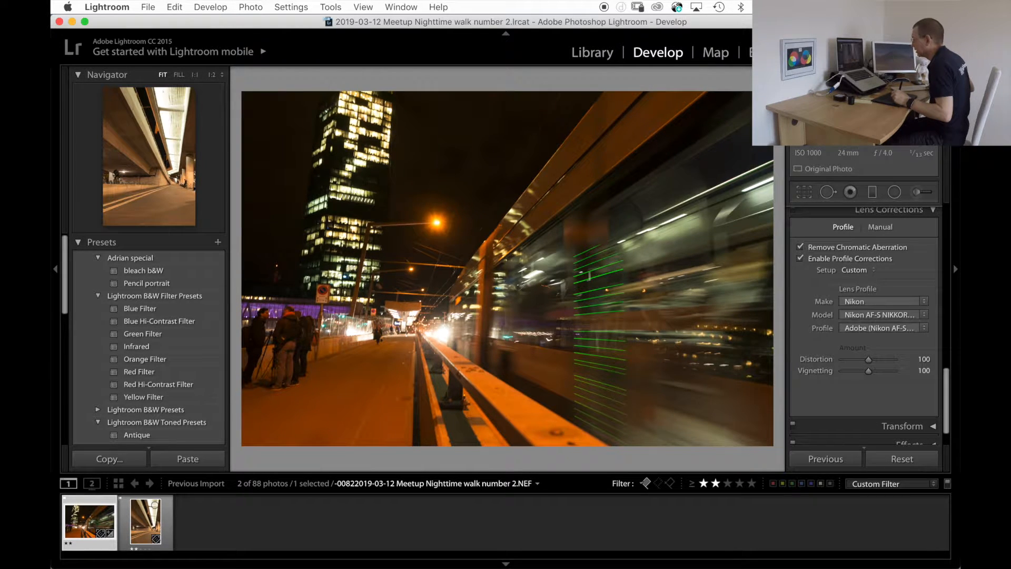
Apply the previous photo's develop settings to underpass photo 82 and compare it with the tram photo.
left_click(146, 521)
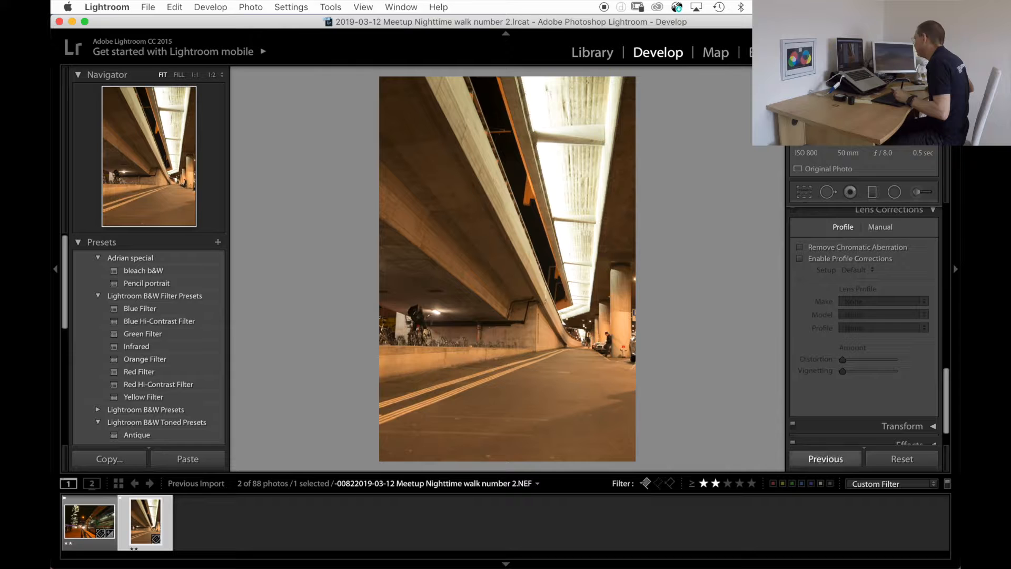
left_click(827, 459)
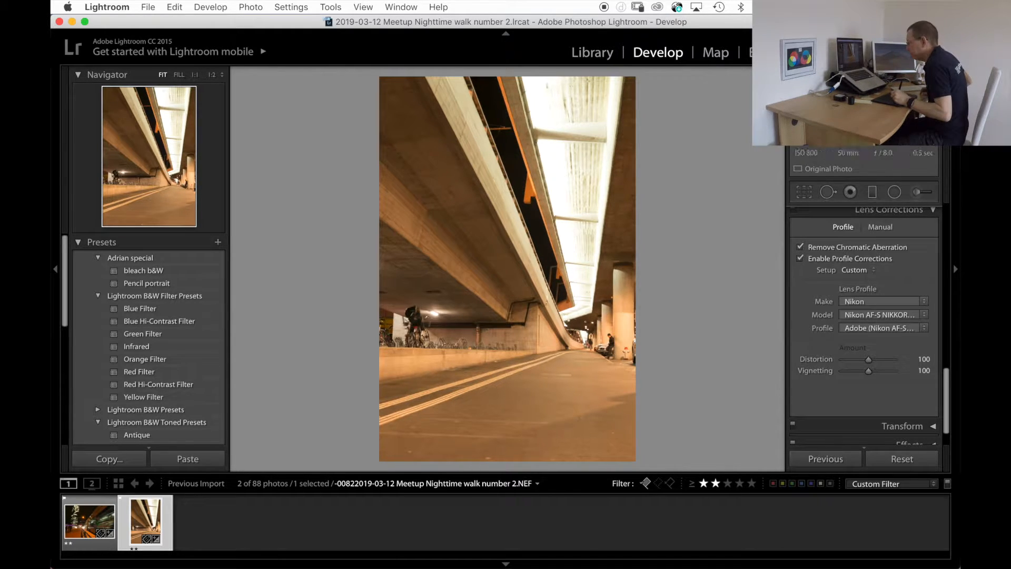
left_click(90, 521)
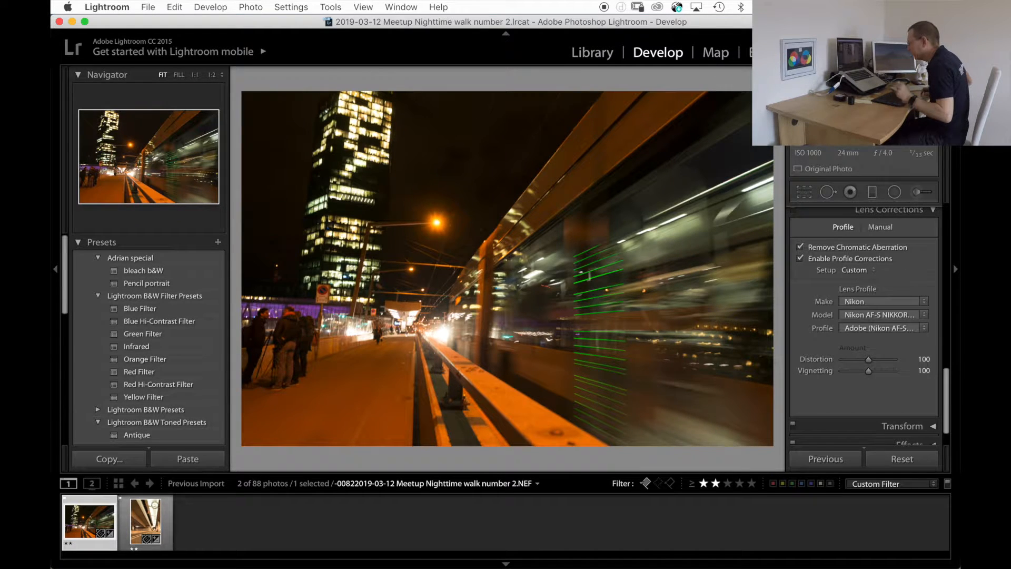
left_click(145, 522)
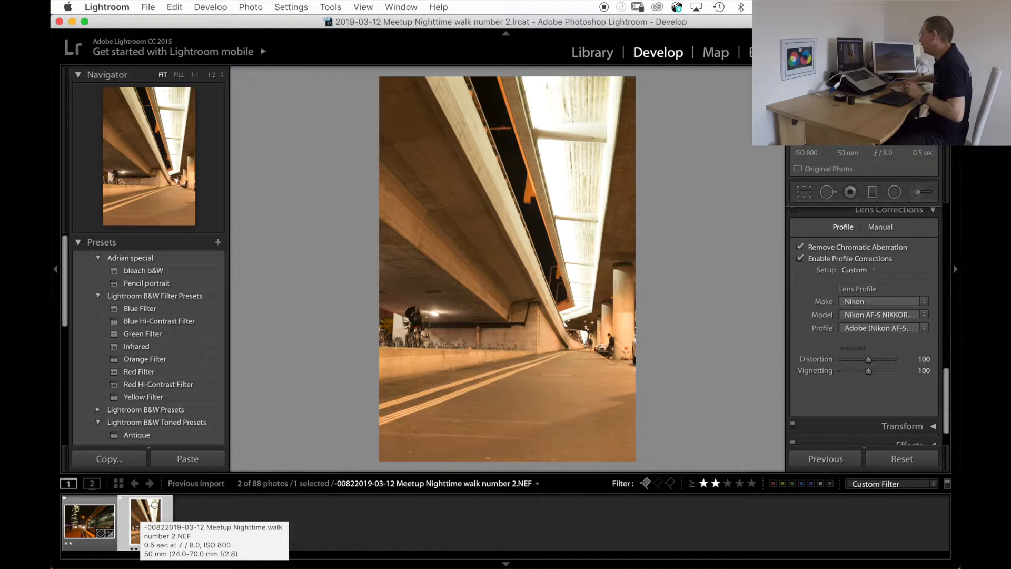
Open underpass photo 82 in Photoshop for editing and run the Super Duper Process action on it.
key("super+e")
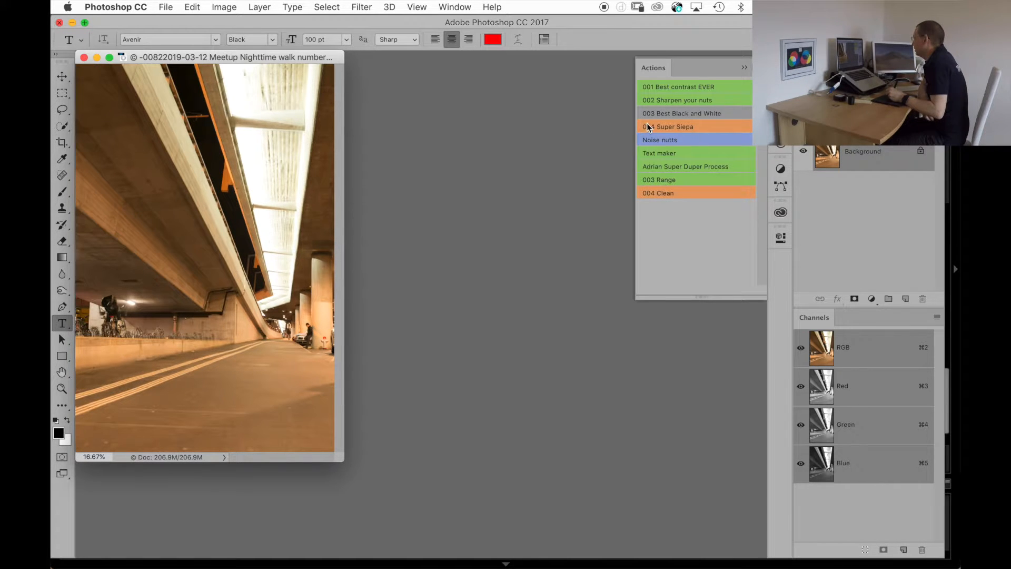
left_click(670, 166)
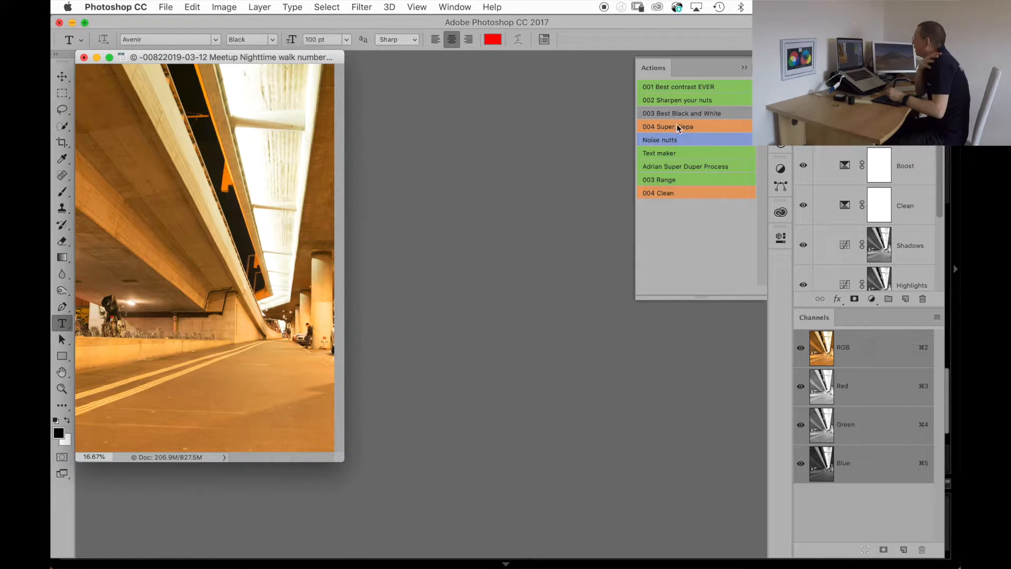
Run the 003 Best Black and White action and delete the resulting Color Fill 1 layer.
left_click(666, 115)
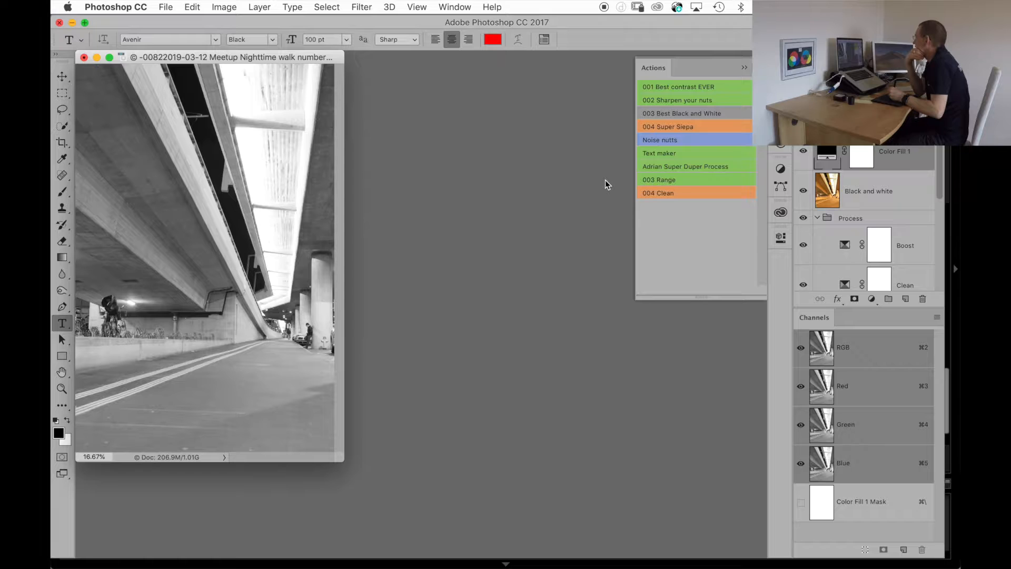
left_click_drag(899, 152, 923, 299)
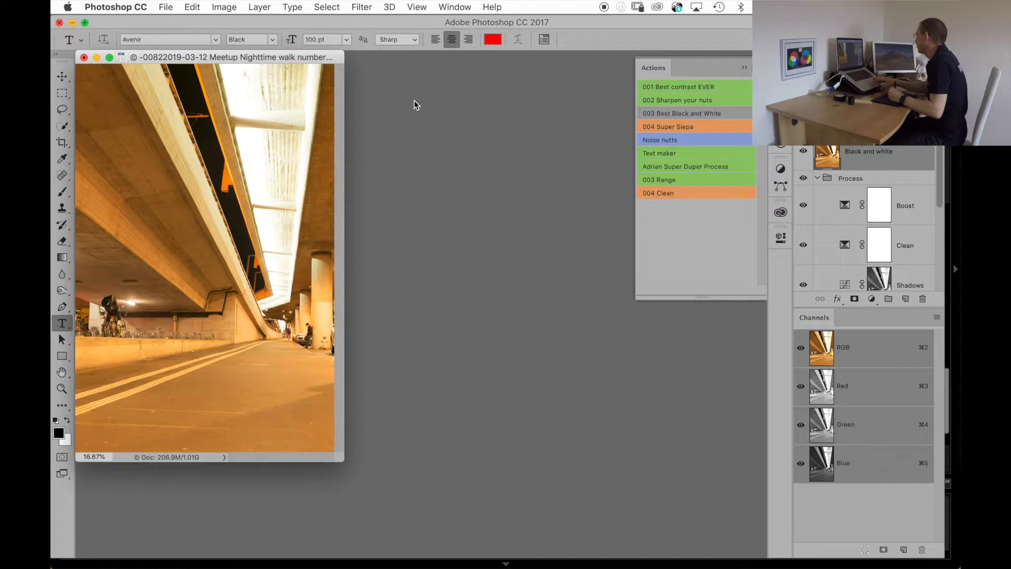
Open the Black and white layer in the Nik Collection filter Color Efex Pro 4.
left_click(830, 151)
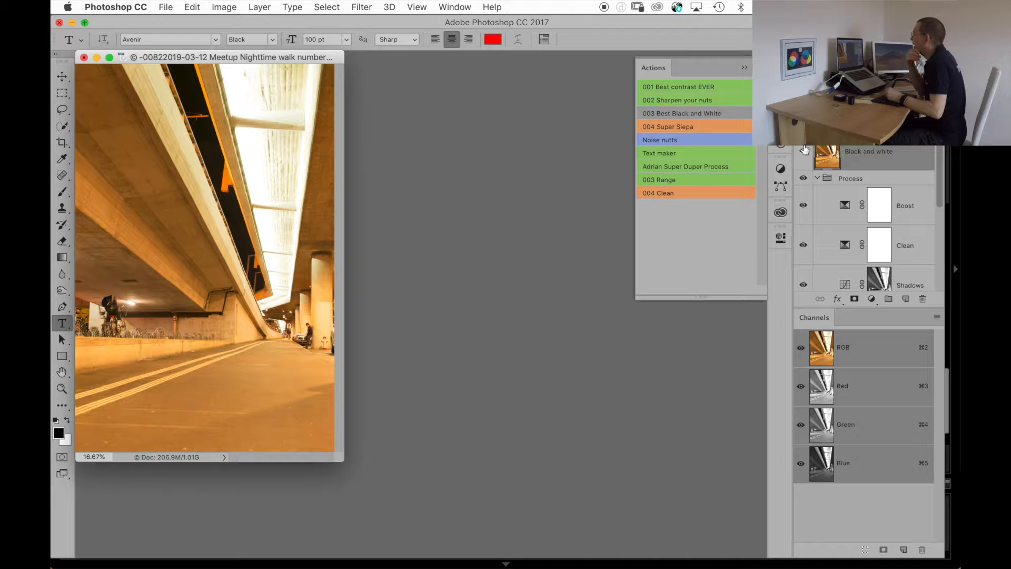
left_click(360, 7)
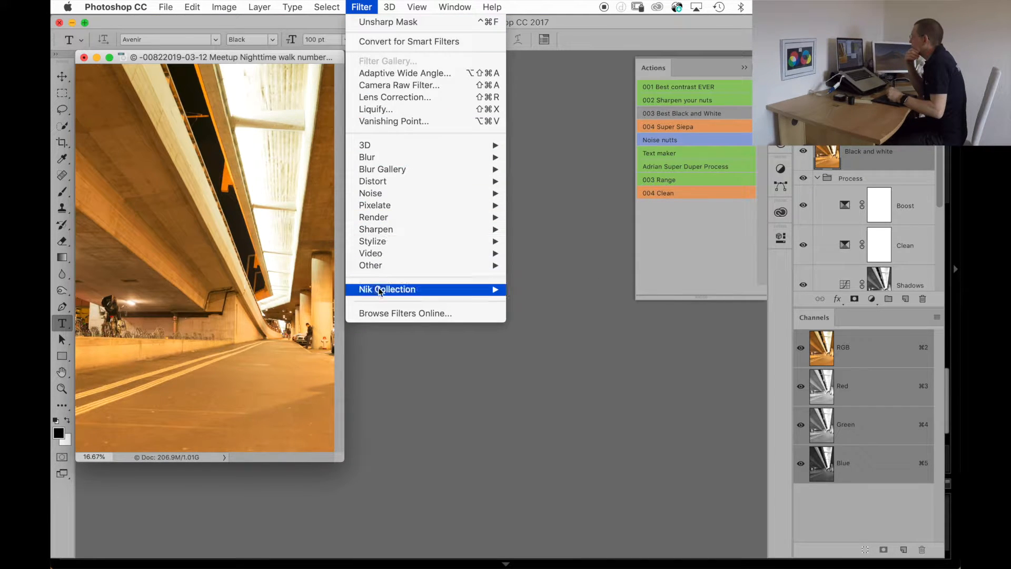
mouse_move(384, 291)
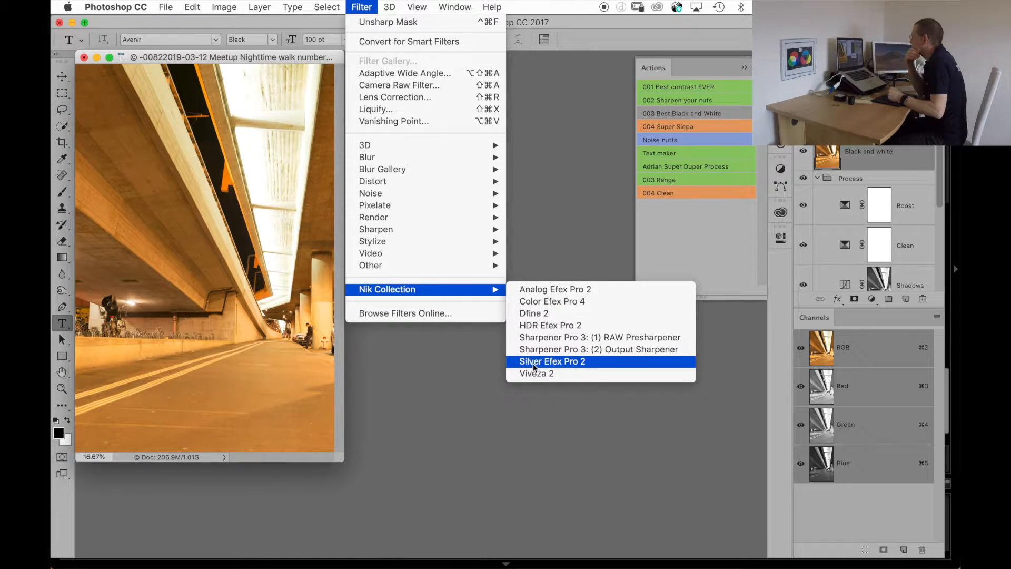
left_click(536, 304)
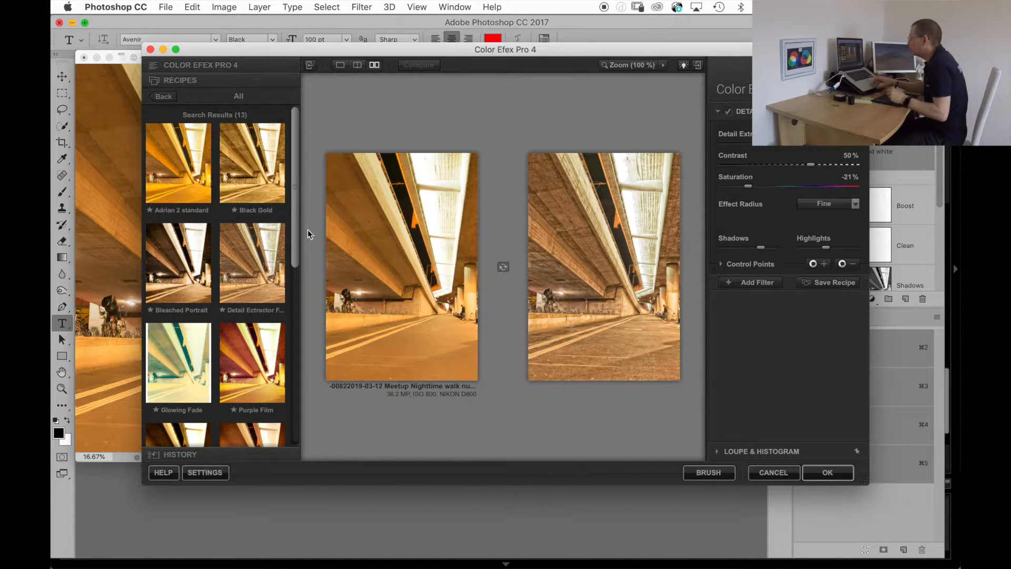
Try the Bleached Portrait and quick standatrd recipes on the underpass photo.
left_click(189, 278)
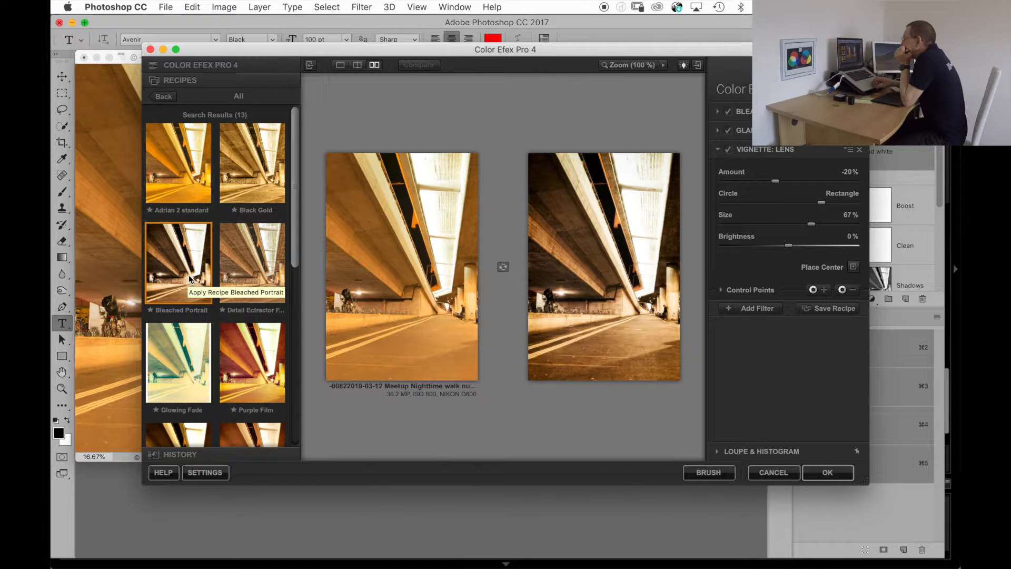
scroll(191, 279, "down", 5)
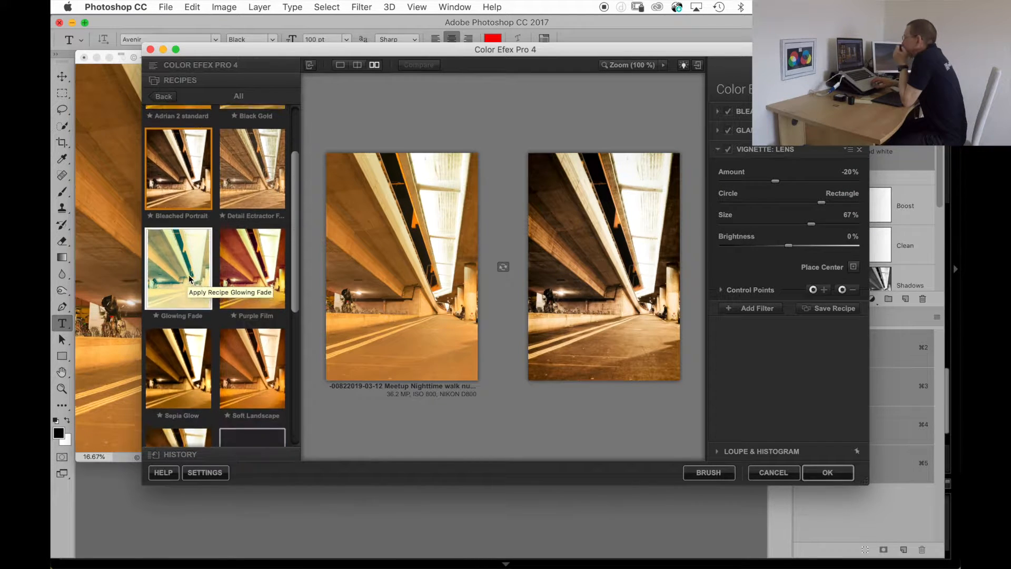
scroll(191, 279, "down", 7)
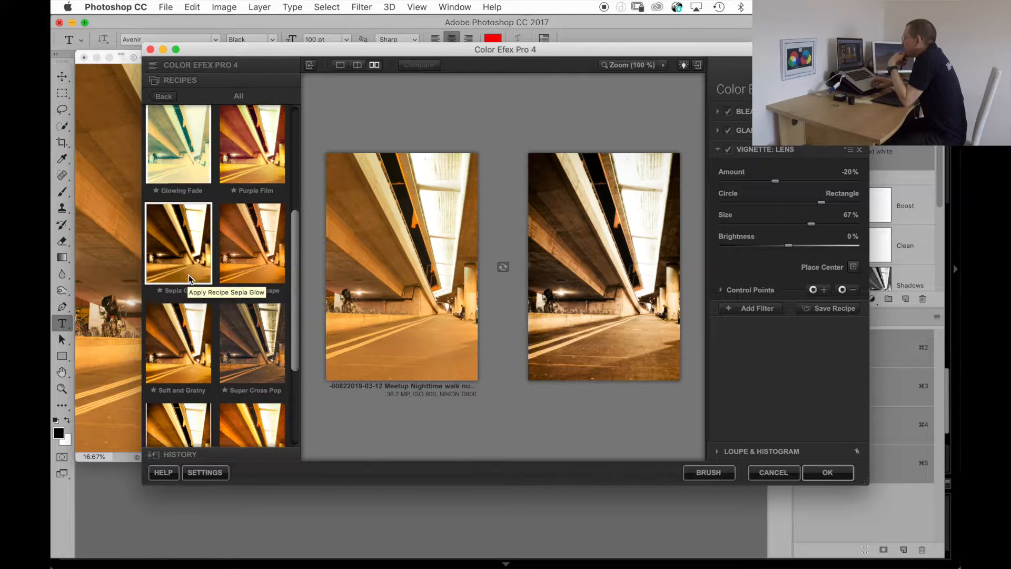
scroll(191, 280, "down", 2)
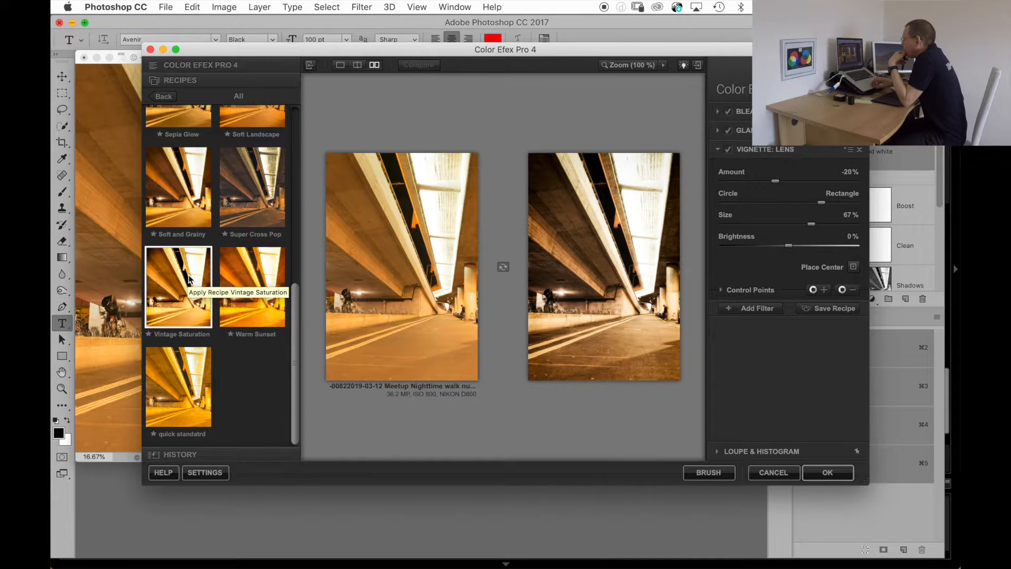
left_click(172, 388)
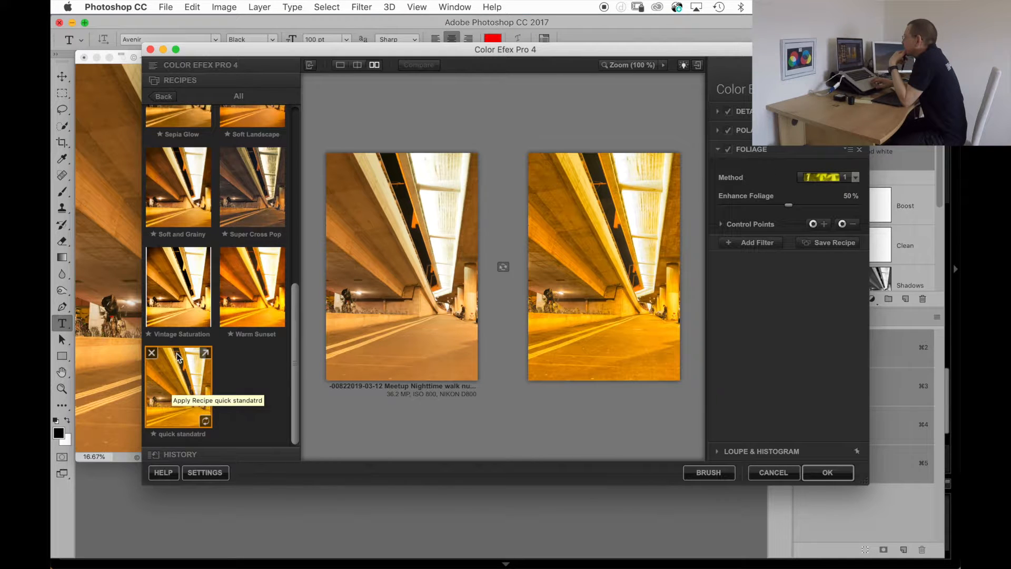
scroll(177, 358, "up", 14)
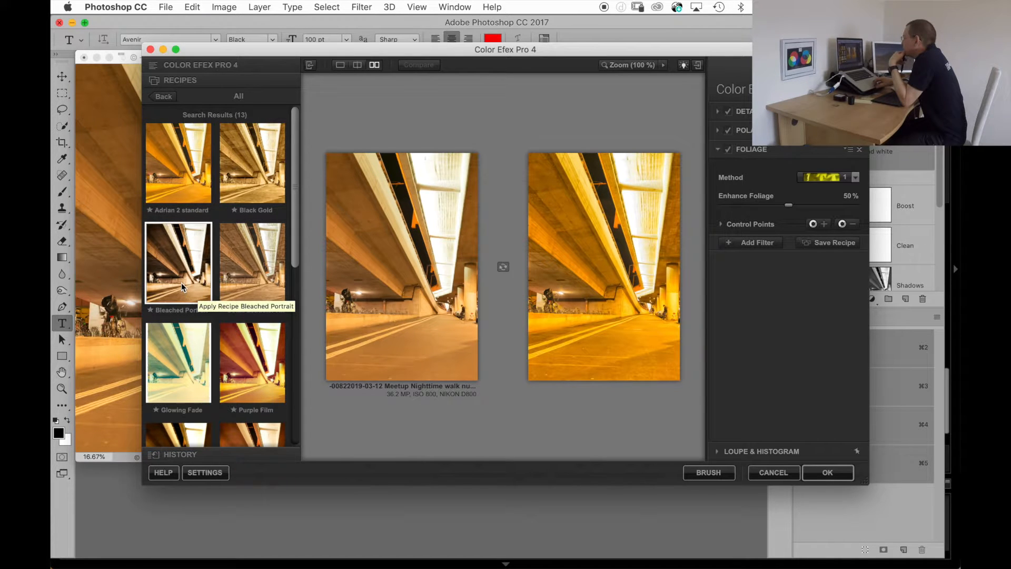
Choose the Detail Extractor recipe with 50% detail and contrast and apply it to the layer.
left_click(250, 266)
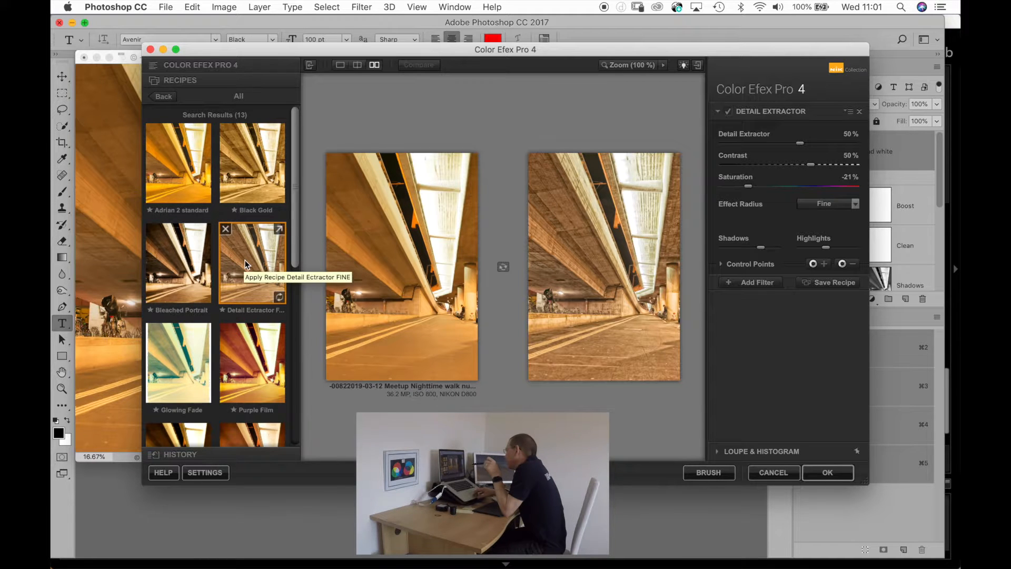
left_click(826, 473)
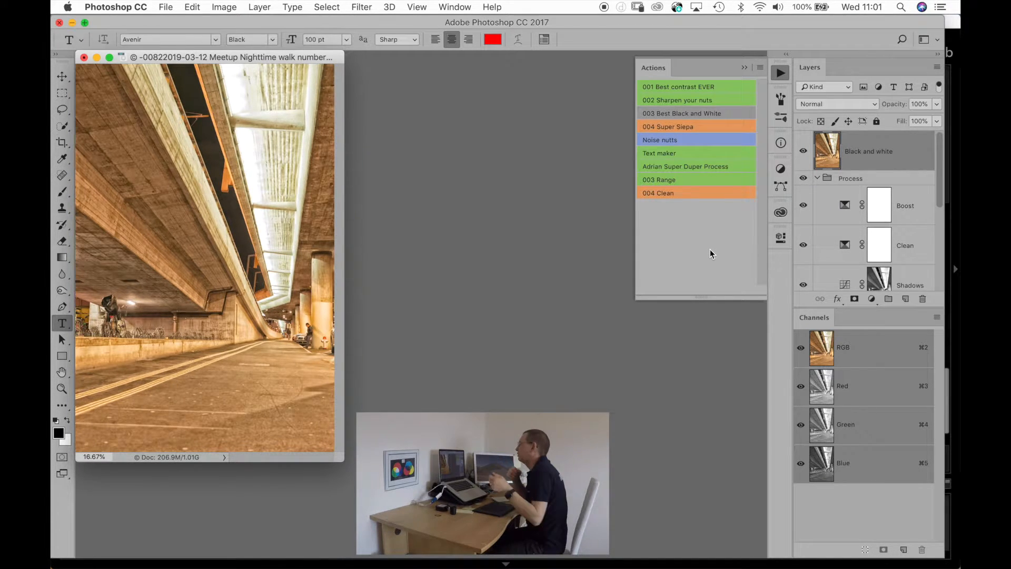
Compare the filtered Black and white layer at several opacities between 10% and 100%, and set it to 90%.
key("v")
key("5")
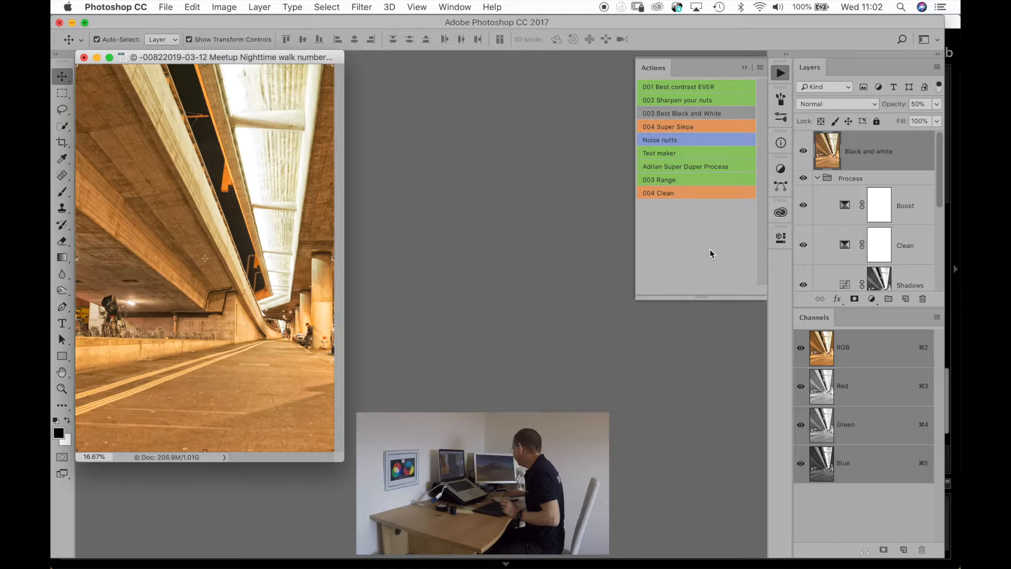
key("1")
key("3")
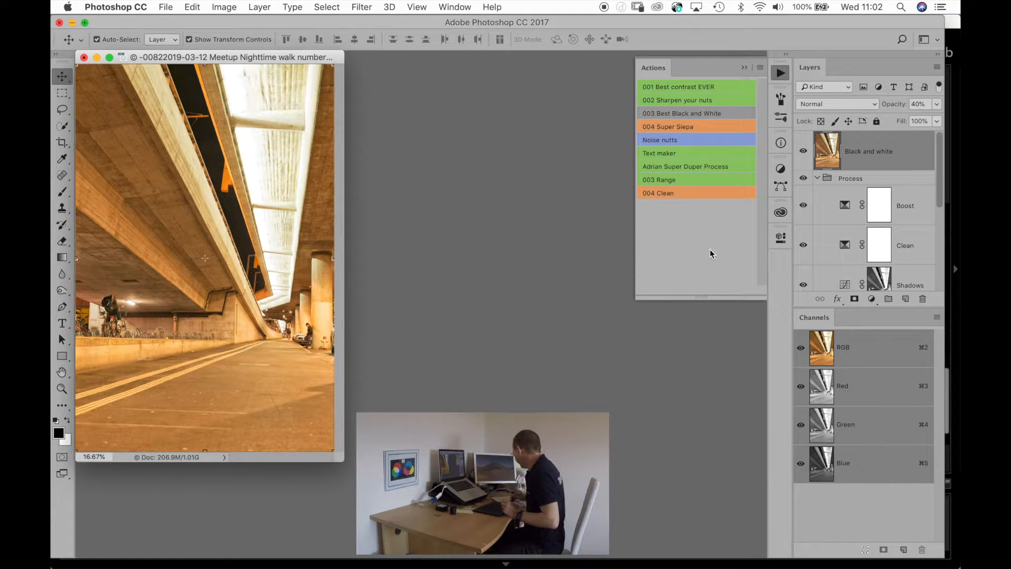
key("7")
key("8")
key("0")
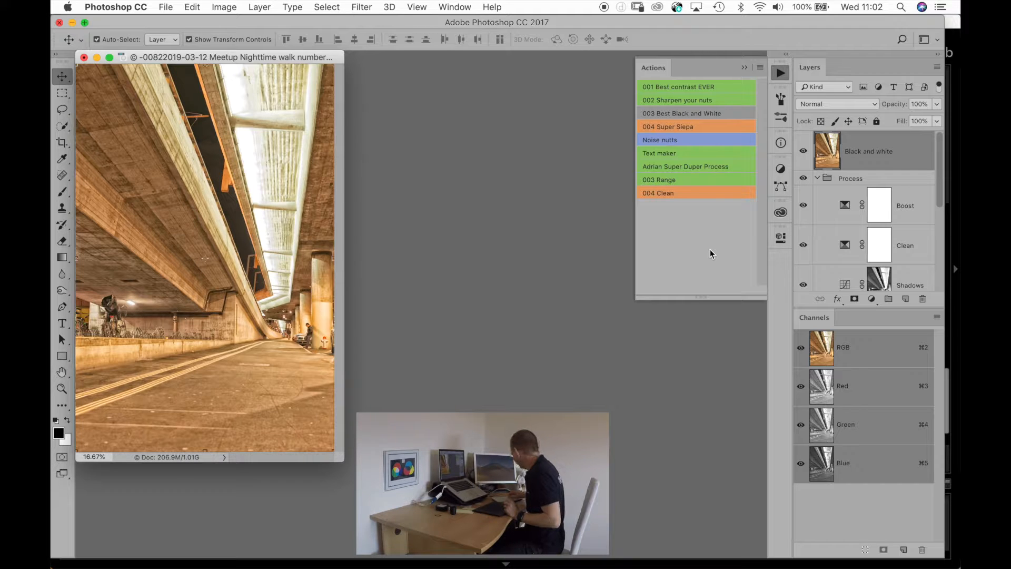
key("4")
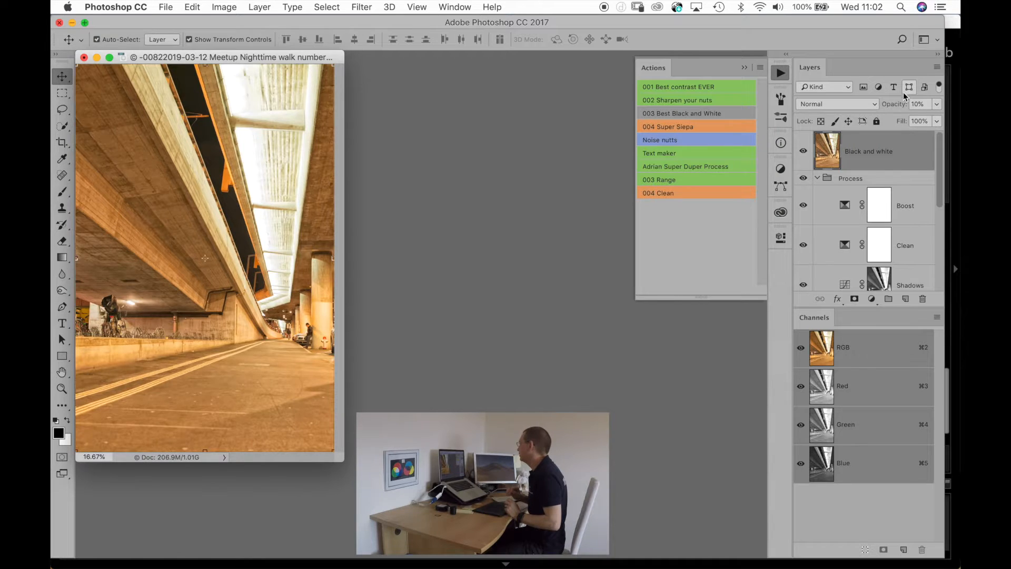
key("1")
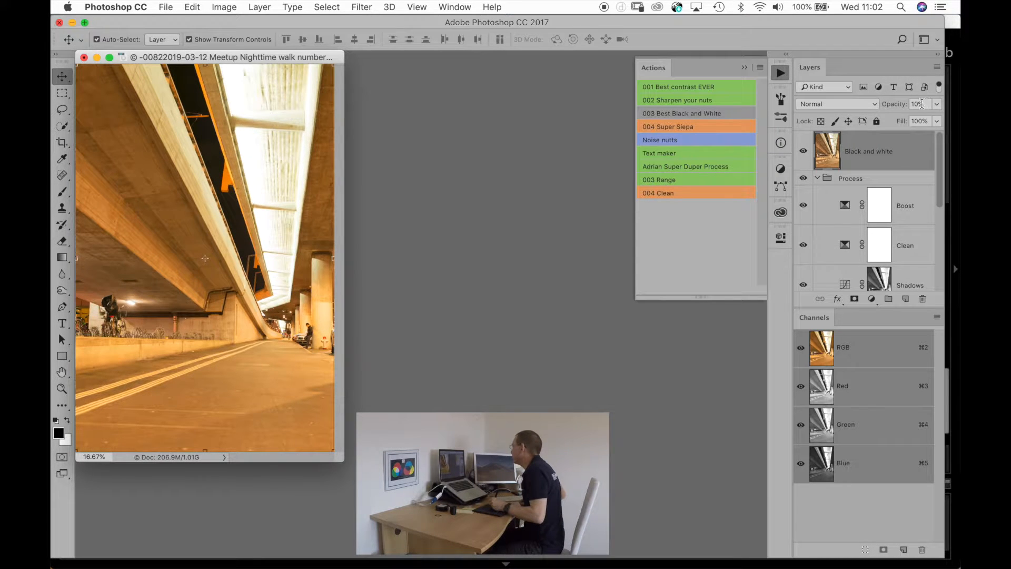
key("9")
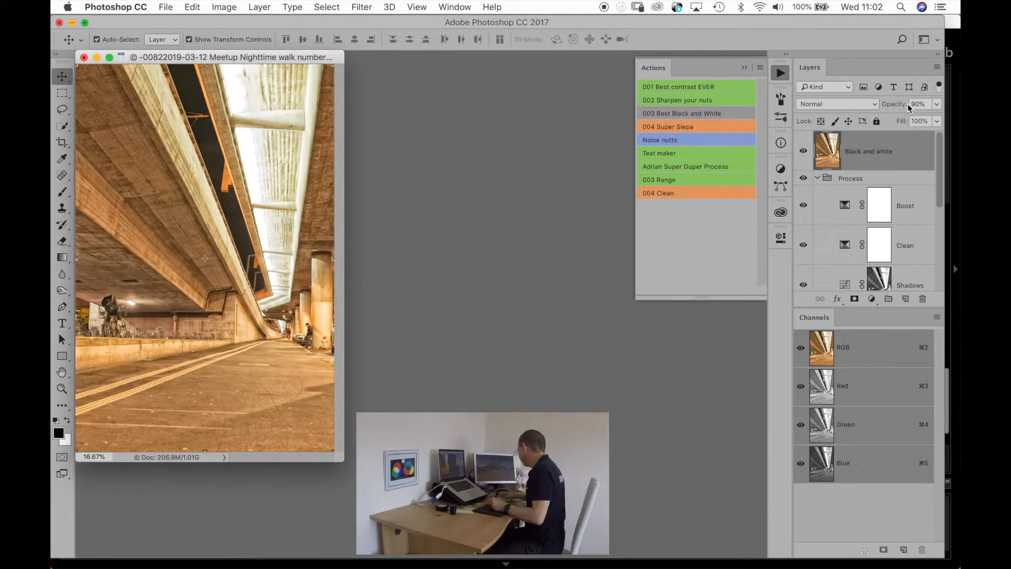
Set the Black and white layer to 50% opacity and open a duplicate of it in Color Efex Pro 4.
key("5")
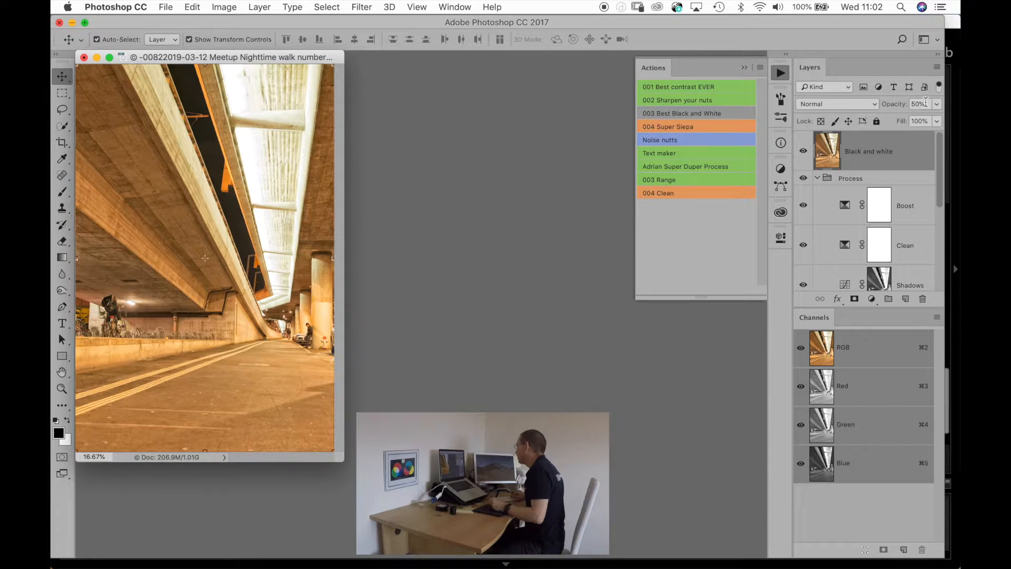
key("super+j")
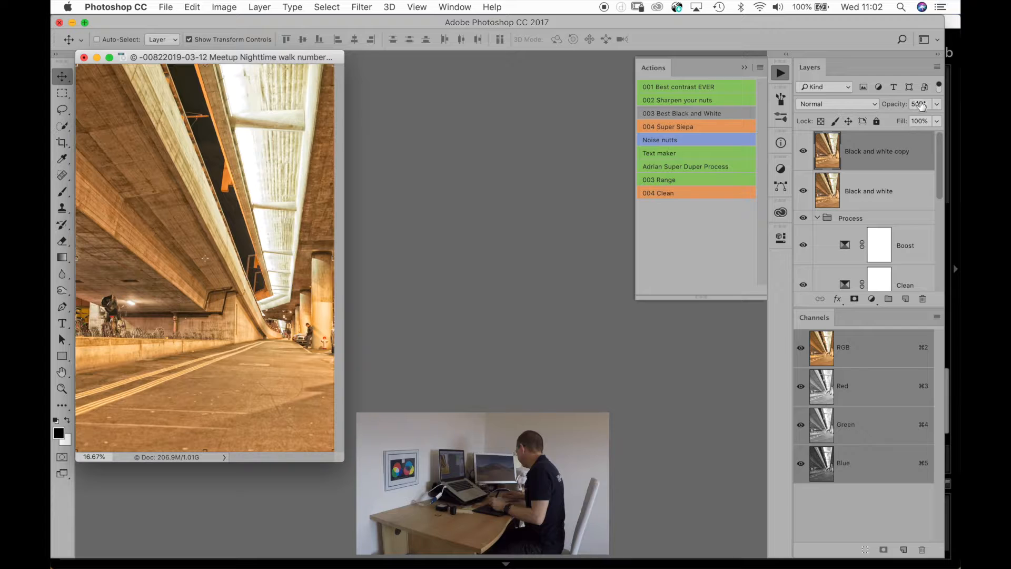
left_click(362, 7)
mouse_move(390, 293)
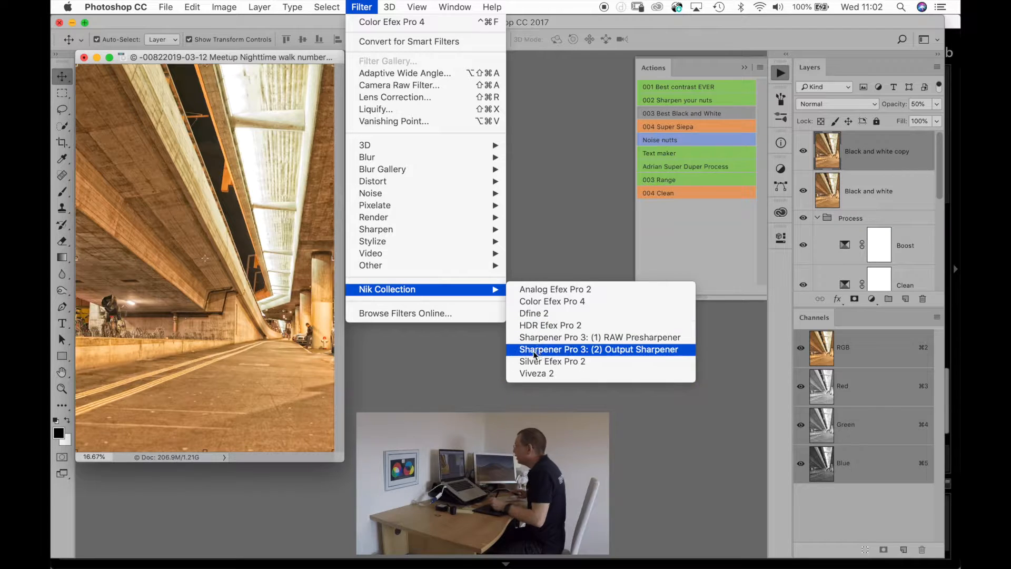
left_click(542, 302)
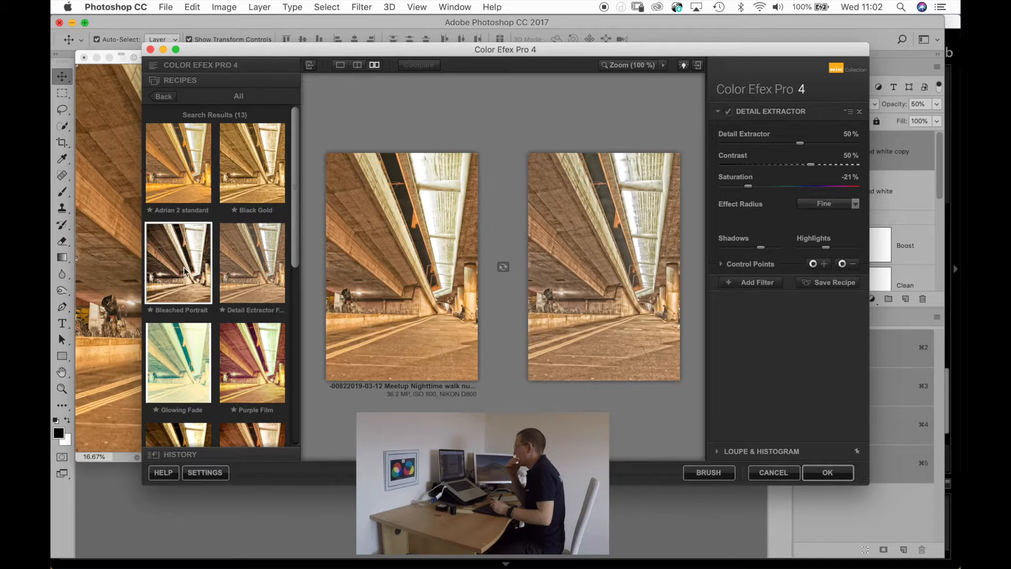
Apply the Bleached Portrait recipe to the Black and white copy layer and set the layer's opacity to 60%.
left_click(184, 271)
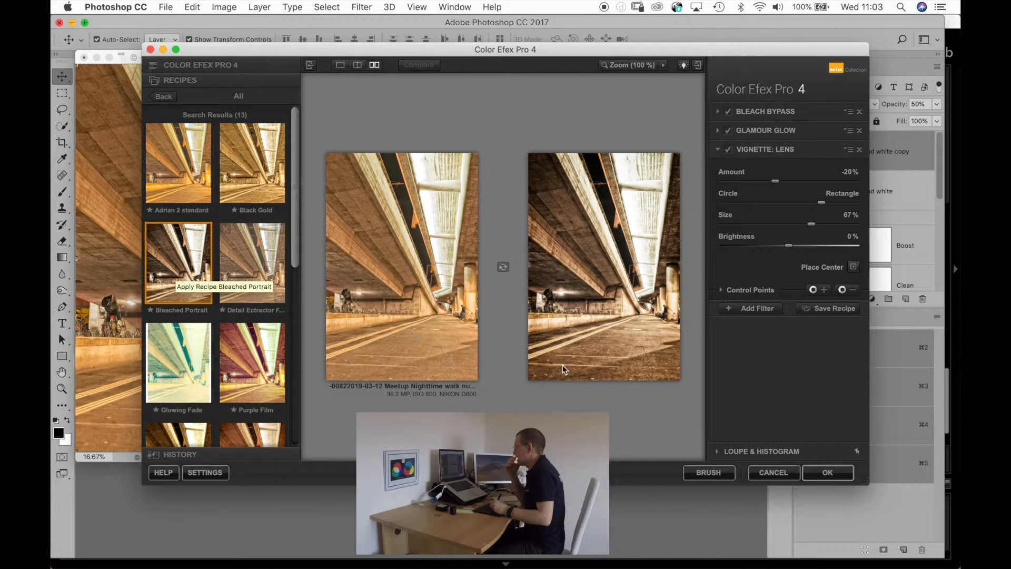
left_click(826, 474)
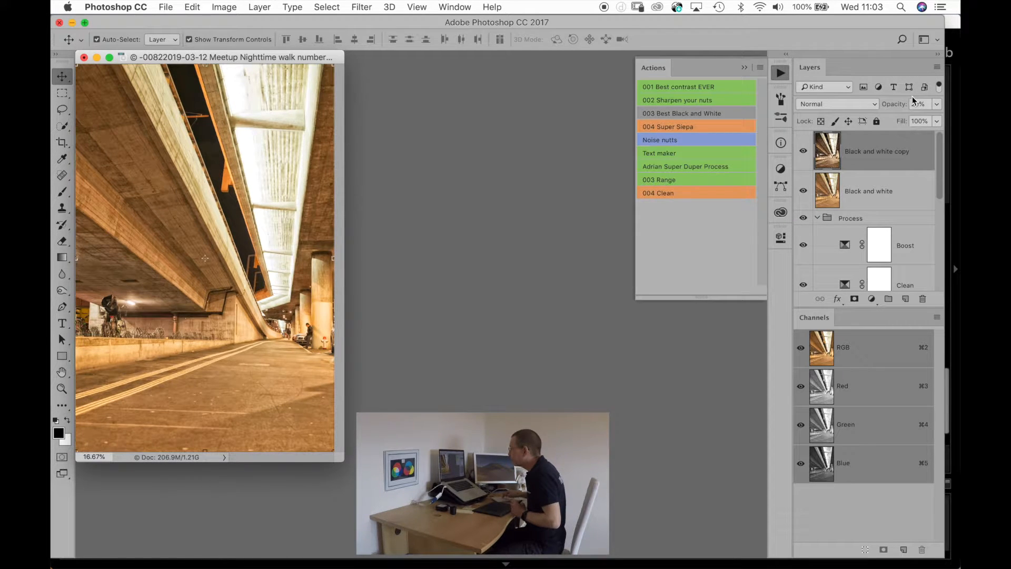
key("8")
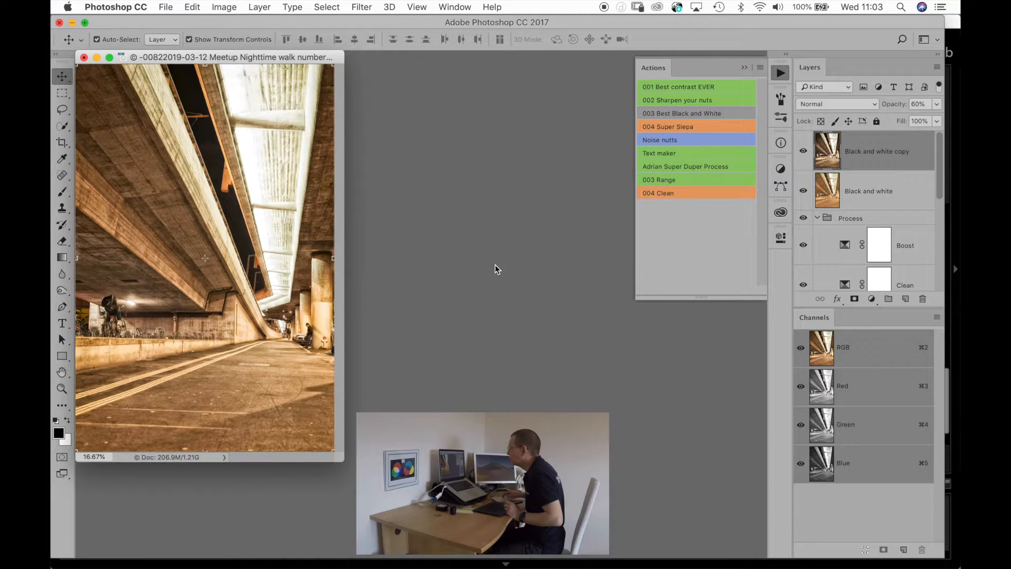
Duplicate the Black and white copy layer and open the duplicate in the Nik Collection filter Silver Efex Pro 2.
key("super")
key("super+j")
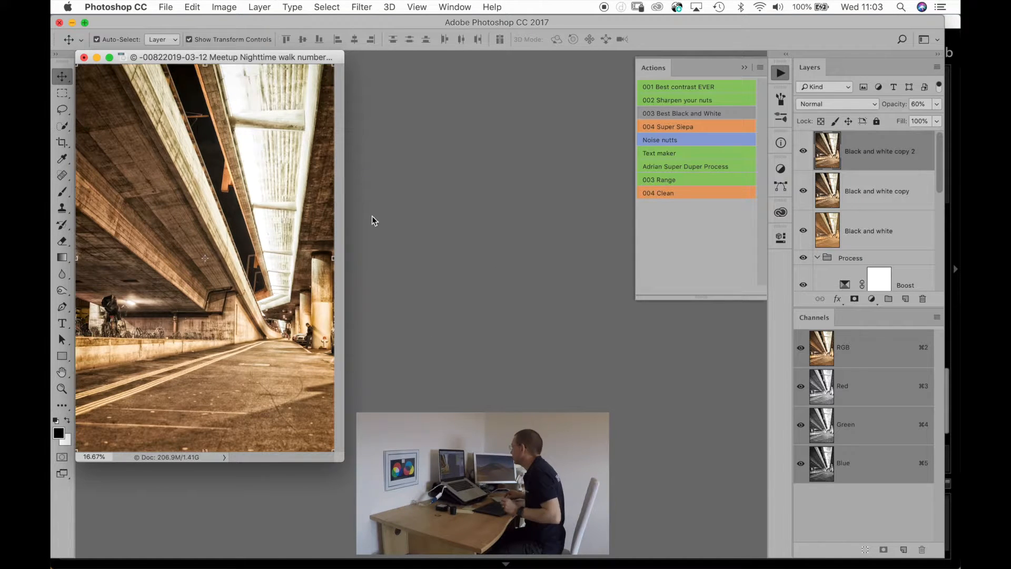
left_click(362, 7)
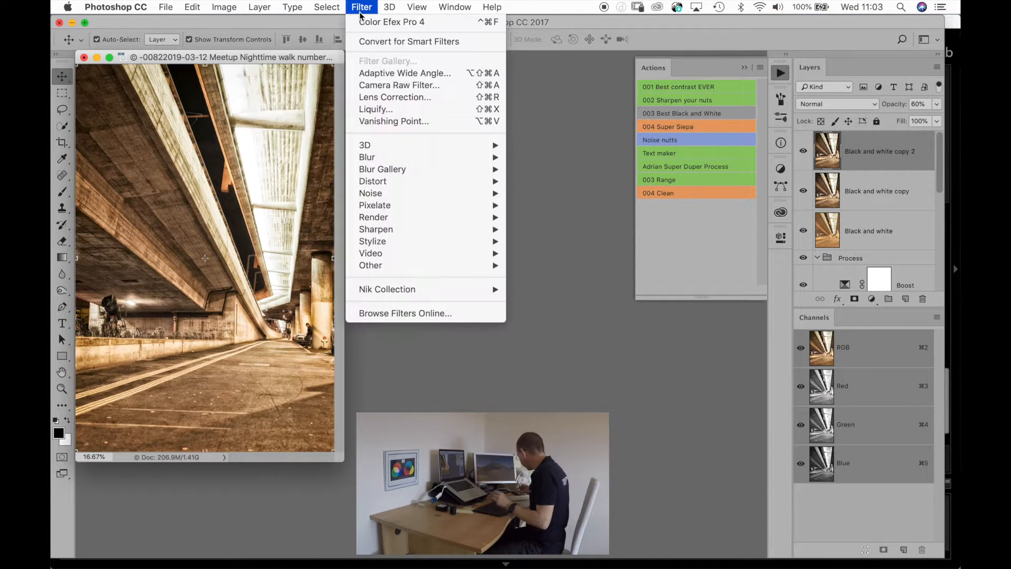
mouse_move(387, 289)
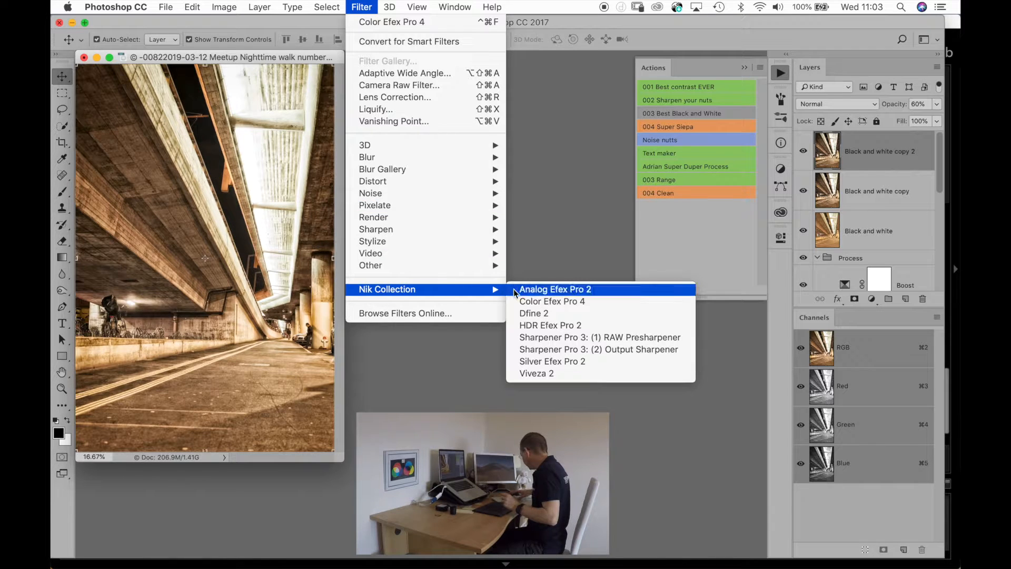
left_click(532, 362)
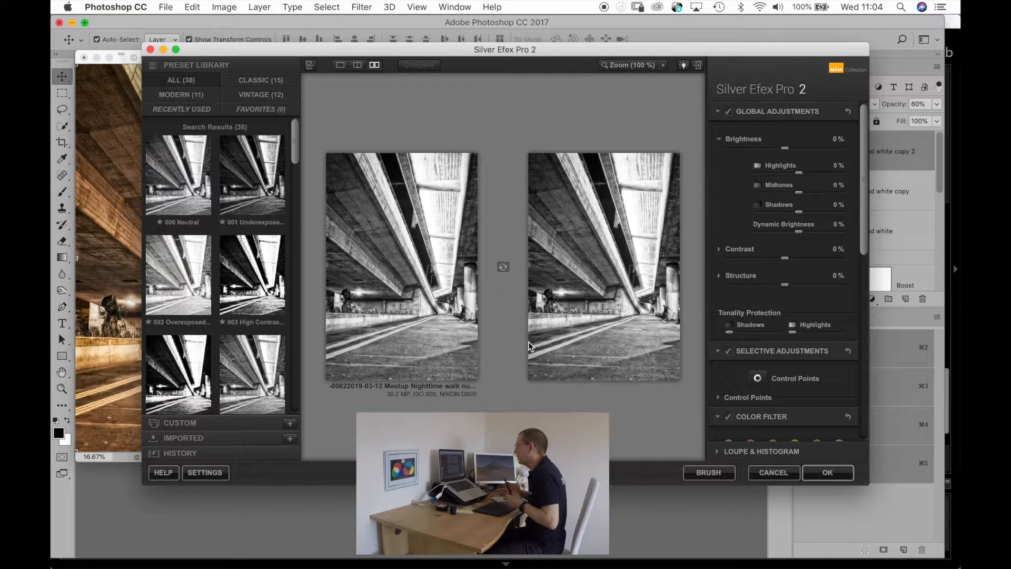
Try the presets 016 Full Dynamic (smooth) and 020 Fine Art (high key, framed) on the underpass photo.
scroll(193, 315, "down", 5)
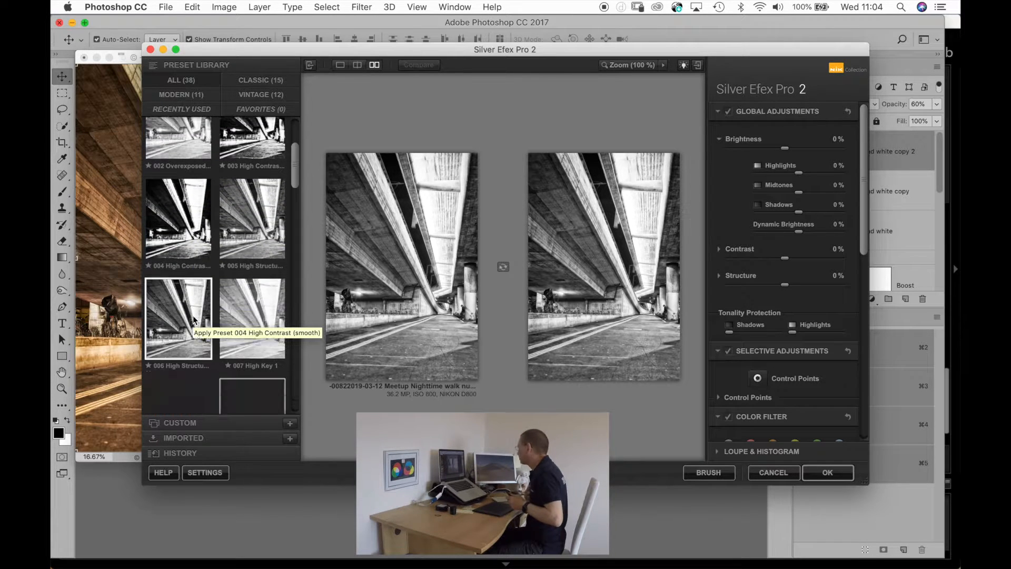
scroll(193, 316, "down", 5)
scroll(193, 315, "down", 4)
scroll(193, 315, "down", 4)
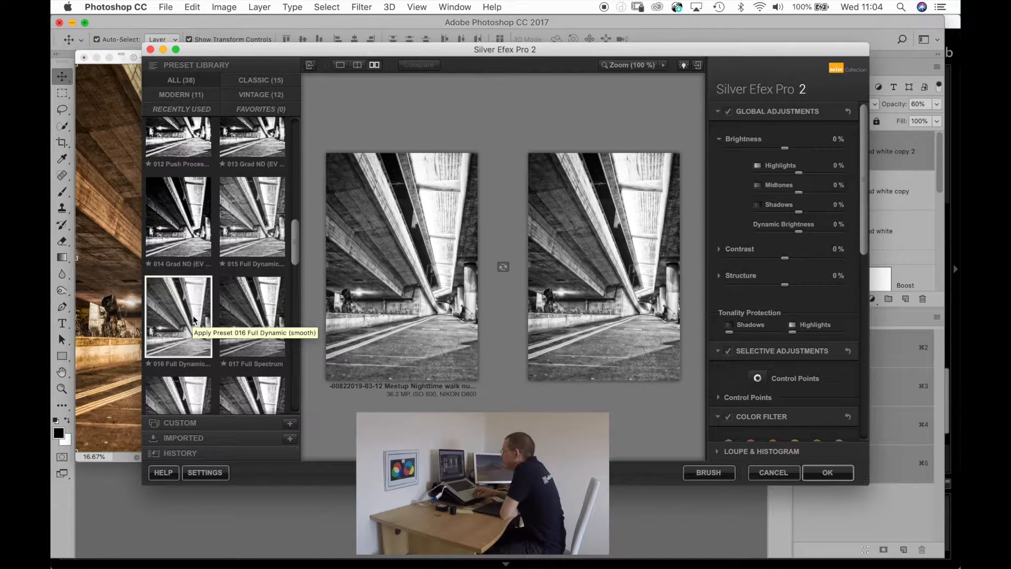
left_click(188, 320)
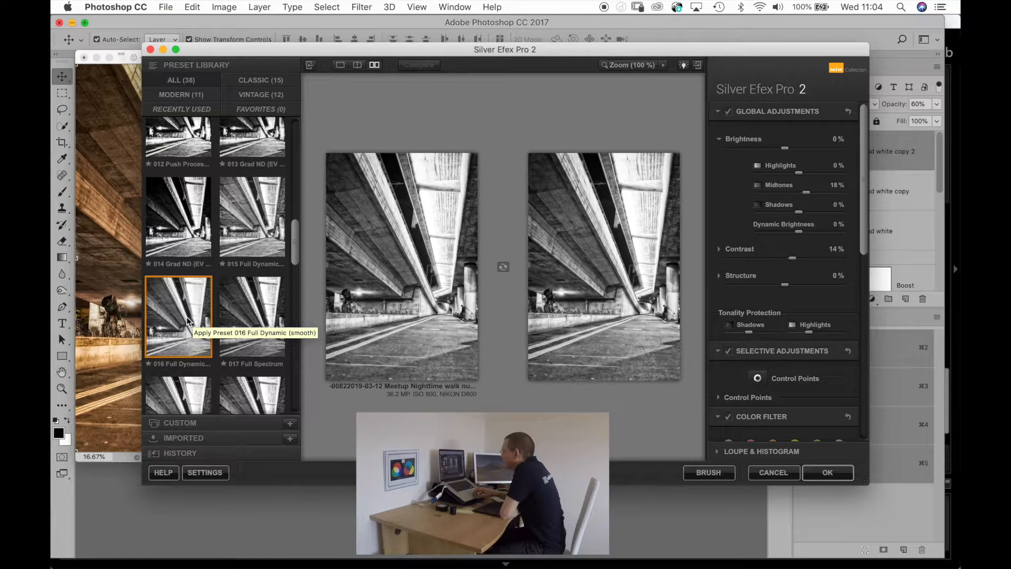
scroll(188, 320, "down", 4)
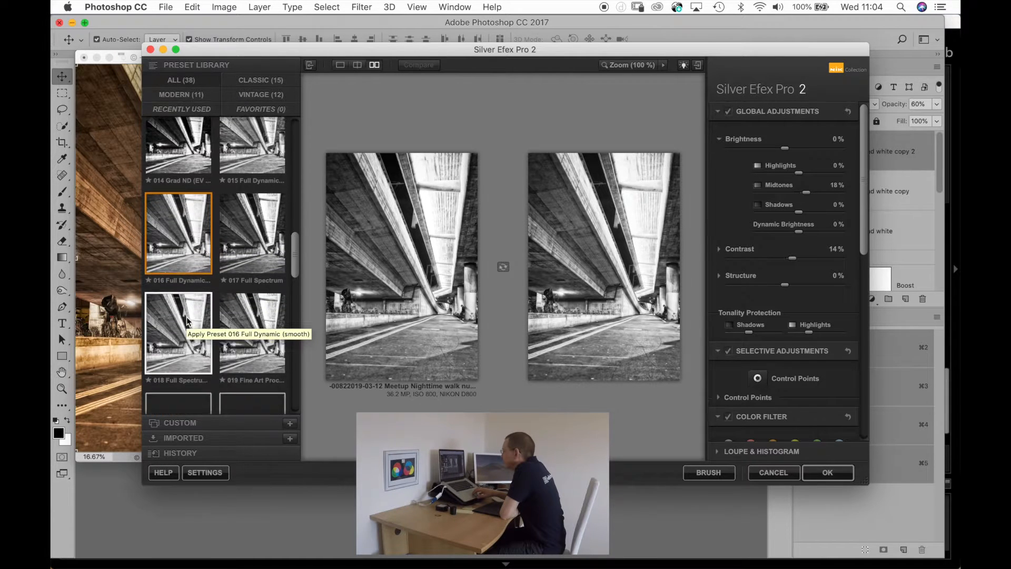
scroll(186, 317, "down", 3)
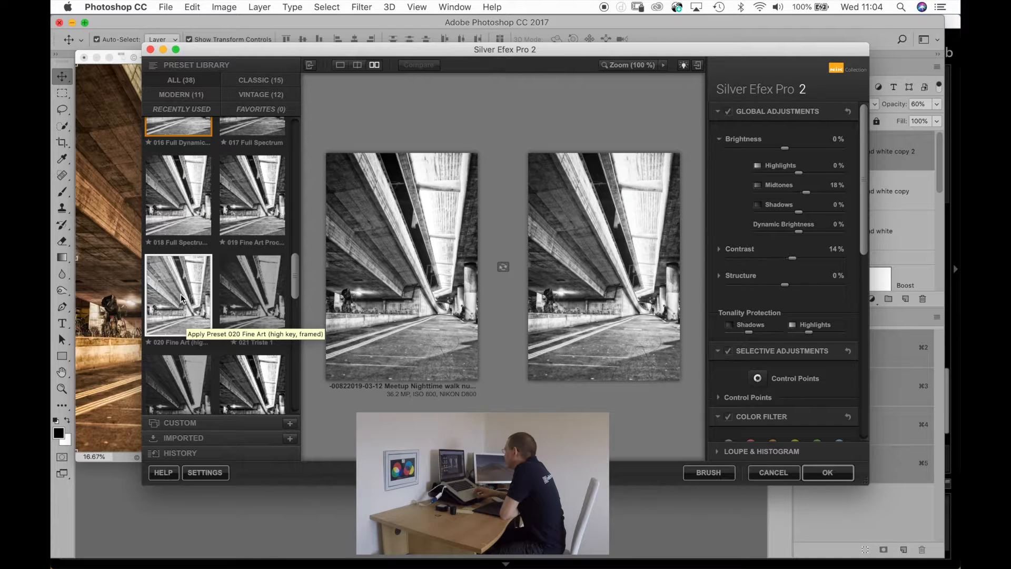
left_click(181, 298)
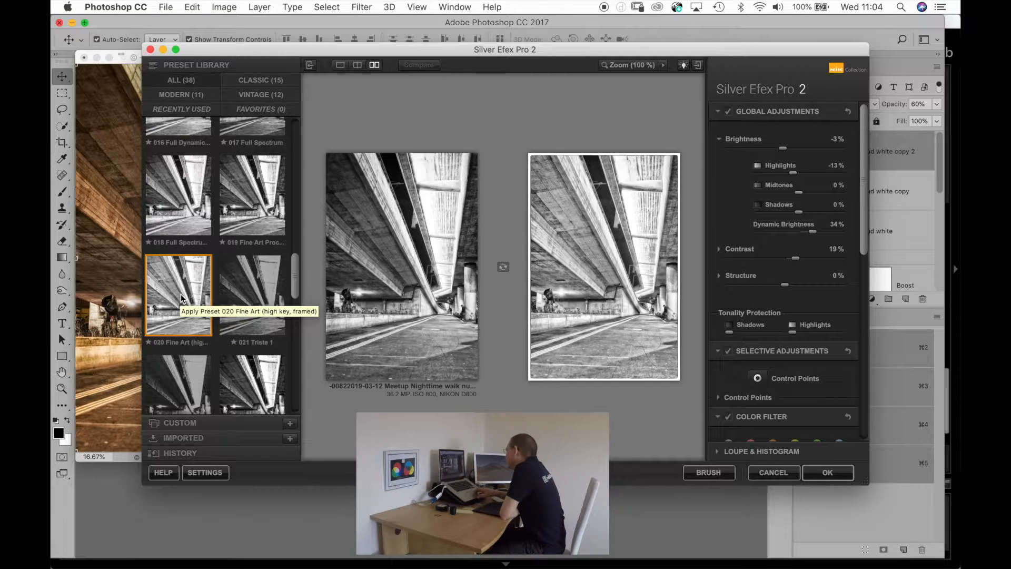
Choose the 019 Fine Art Process preset for the black and white conversion.
scroll(181, 298, "up", 2)
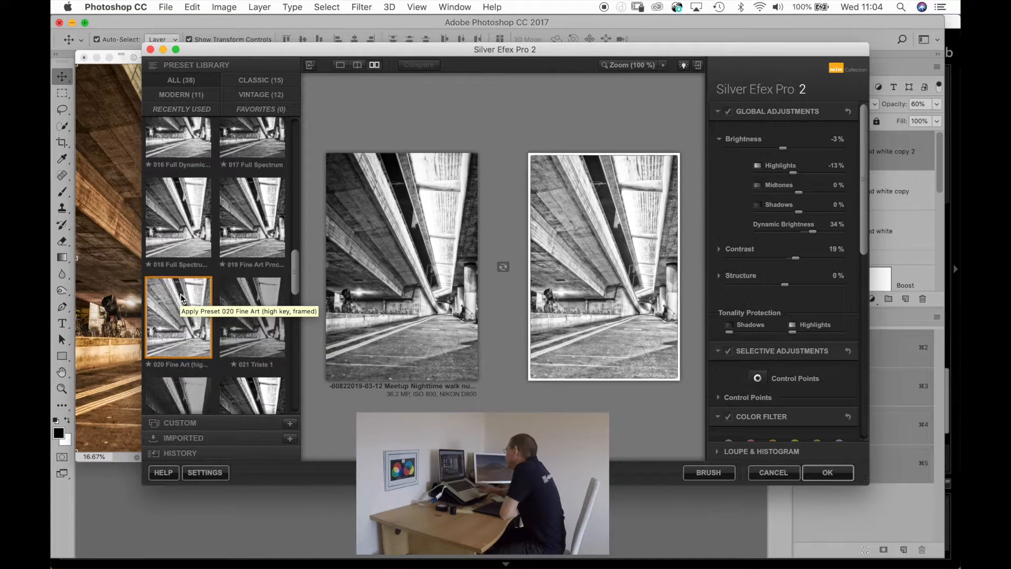
left_click(258, 239)
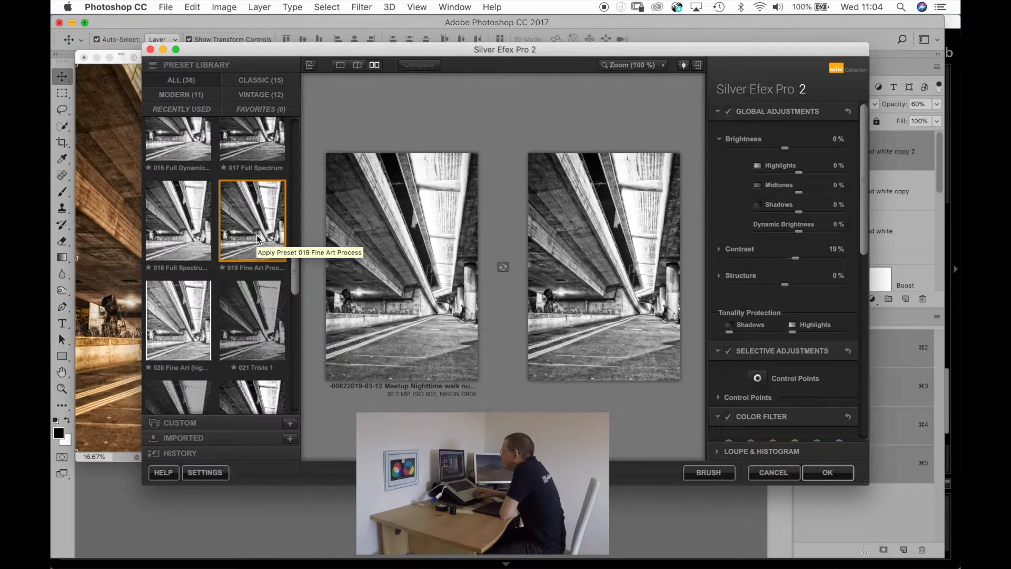
Examine the earlier black and white preset previews, from 018 Full Spectrum back to 000 Neutral, against the underpass photo.
scroll(257, 239, "up", 3)
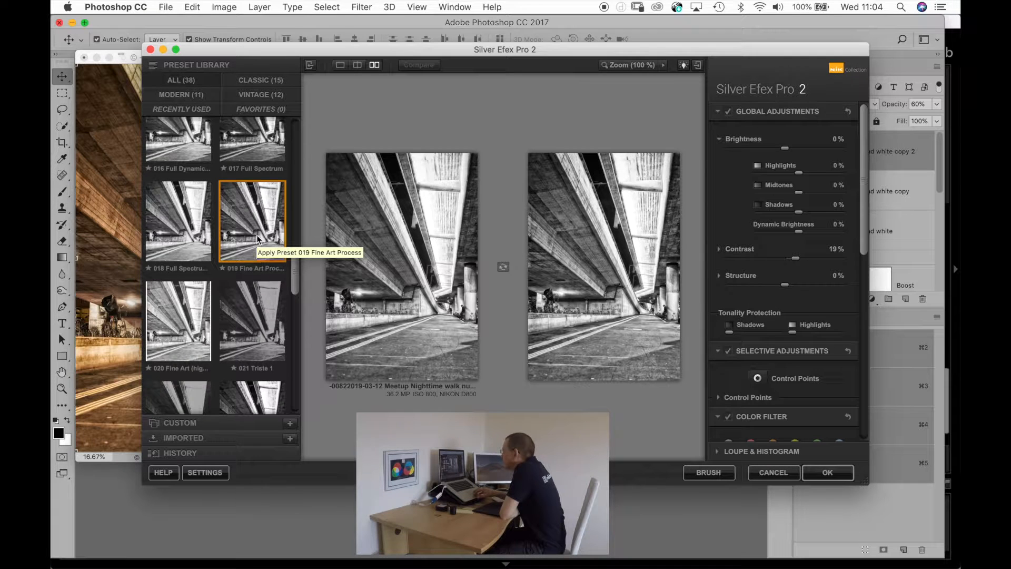
scroll(257, 235, "up", 3)
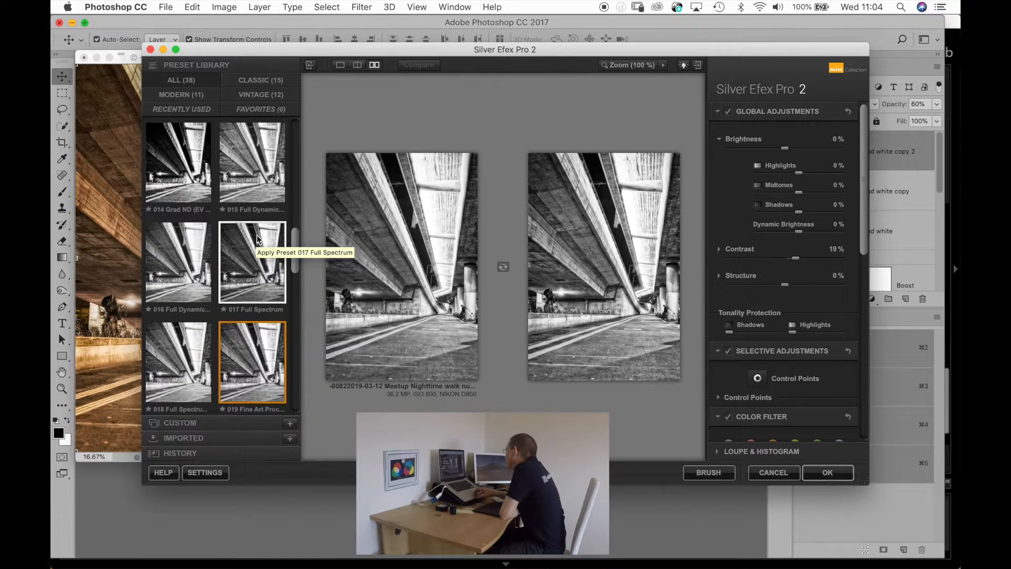
scroll(257, 234, "up", 5)
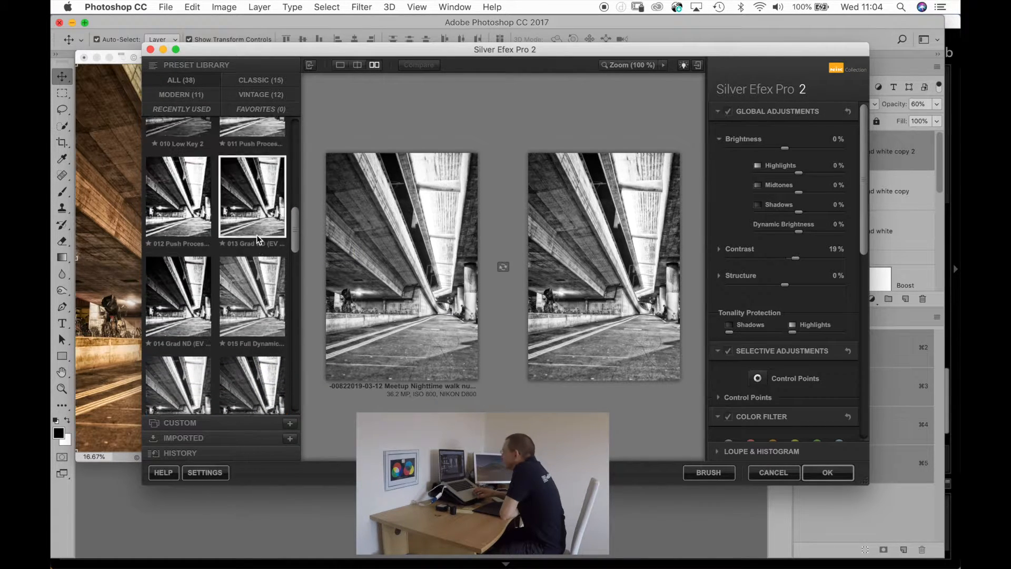
scroll(257, 237, "up", 2)
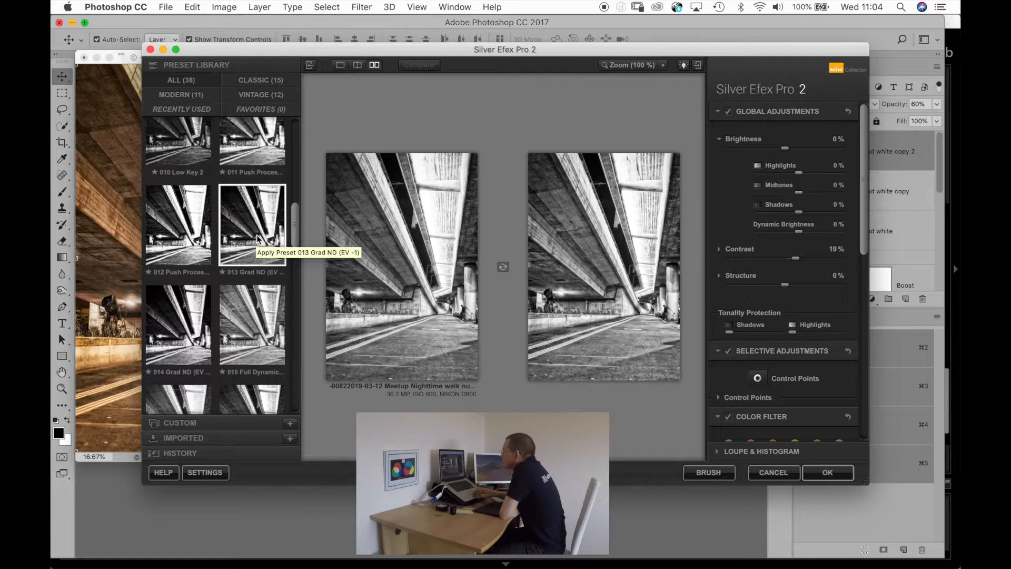
scroll(257, 238, "up", 5)
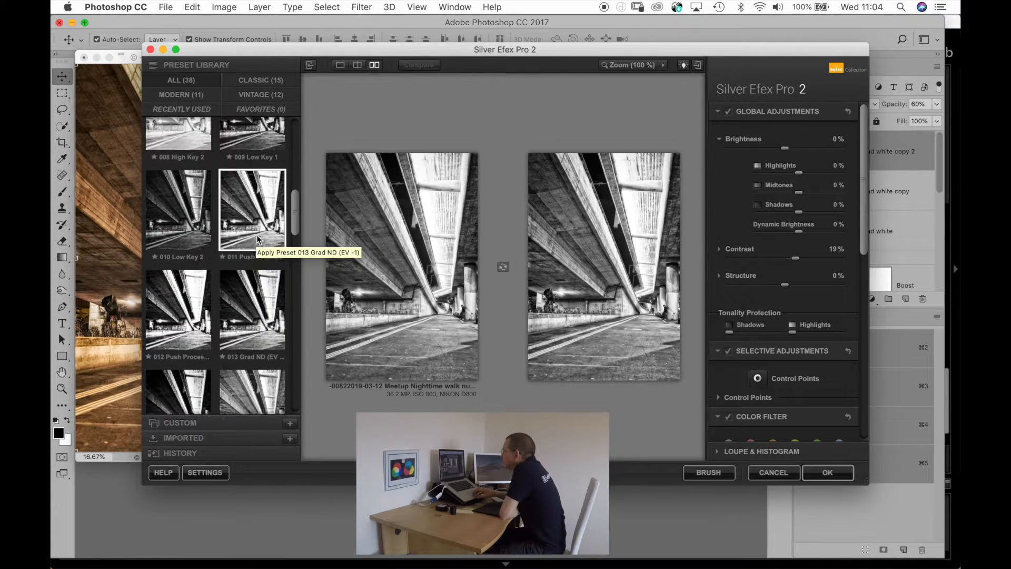
scroll(258, 238, "up", 4)
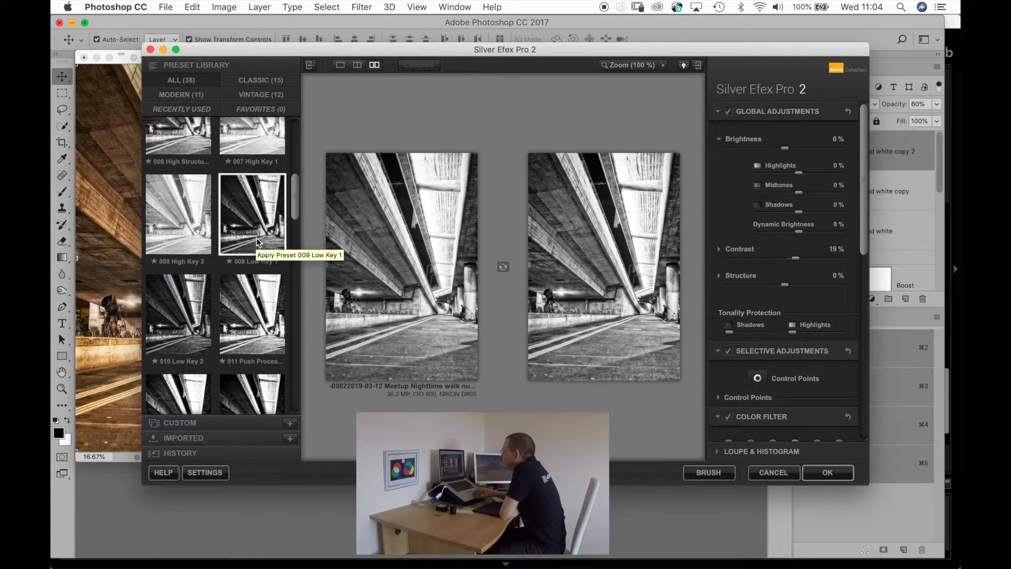
scroll(258, 242, "up", 5)
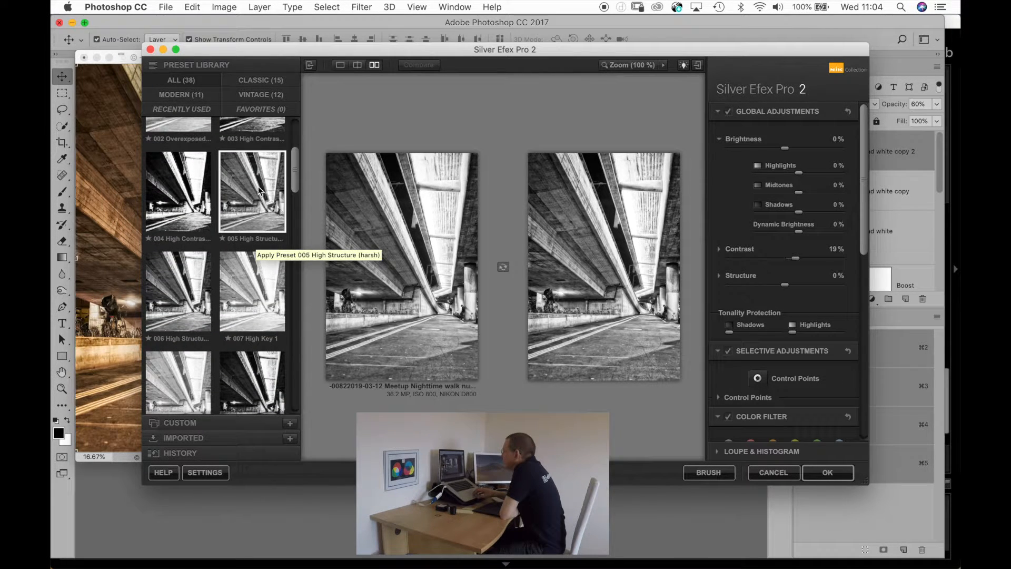
scroll(258, 191, "up", 2)
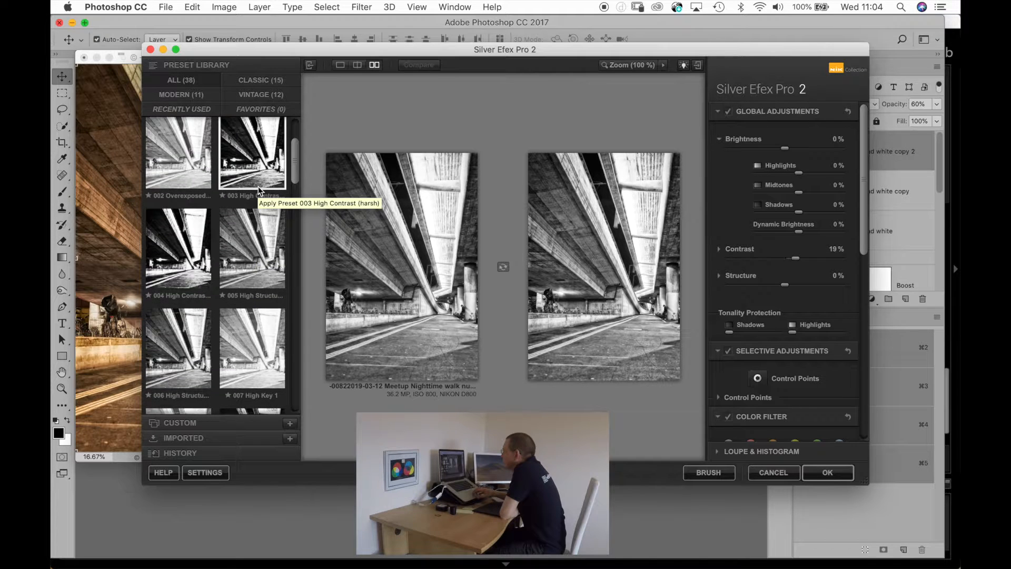
scroll(258, 190, "up", 2)
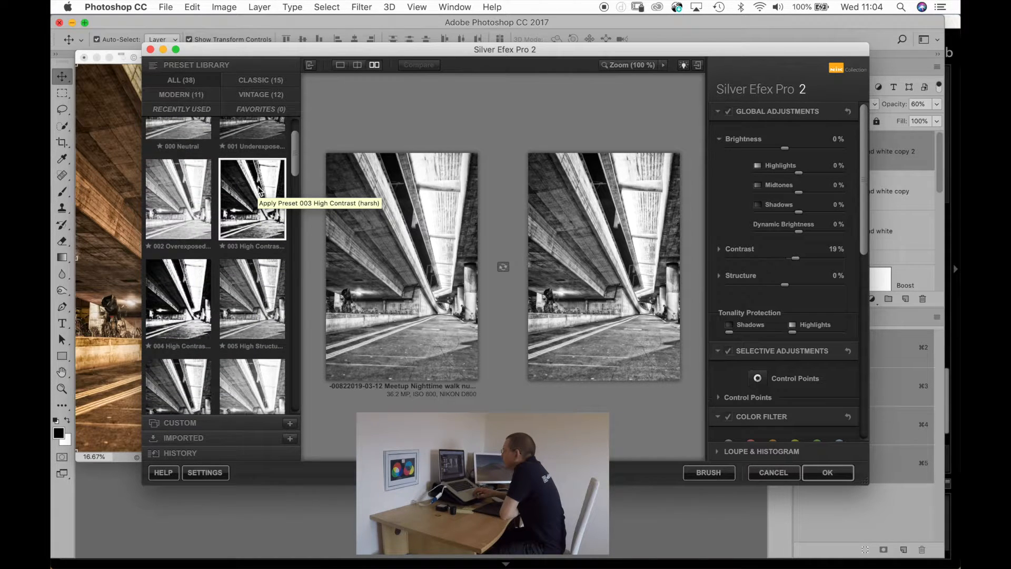
scroll(258, 190, "up", 2)
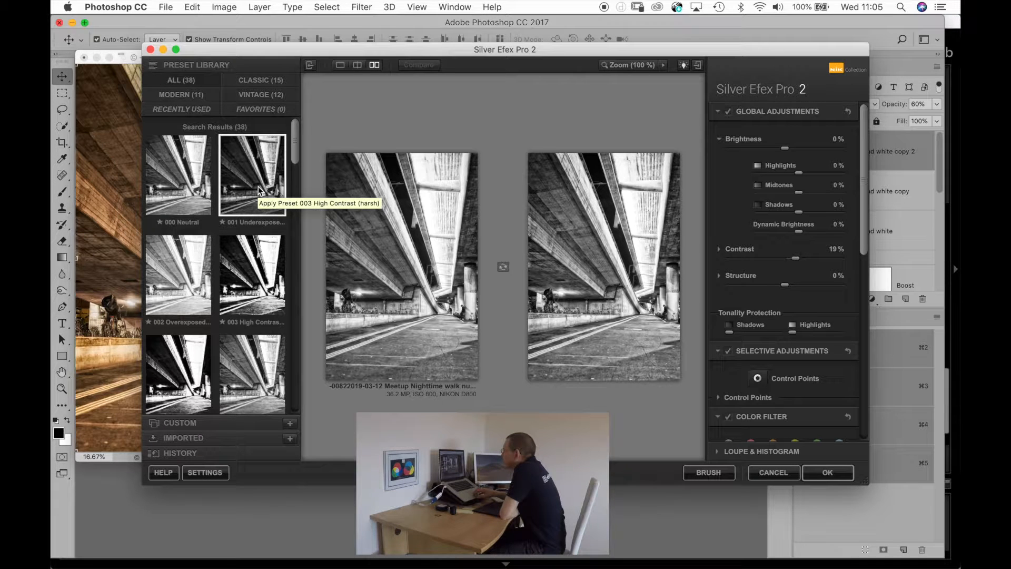
scroll(258, 188, "down", 4)
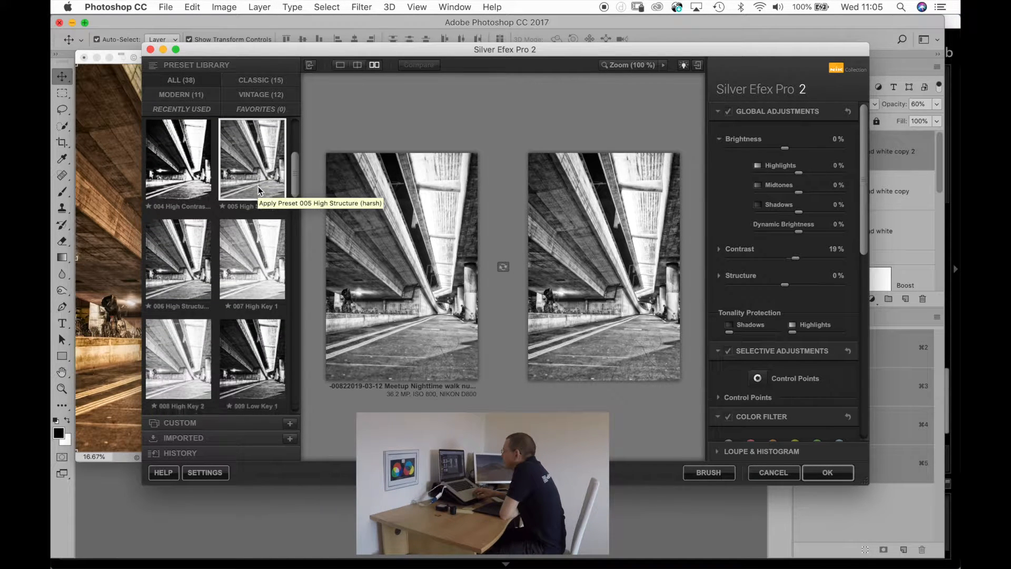
scroll(259, 189, "up", 1)
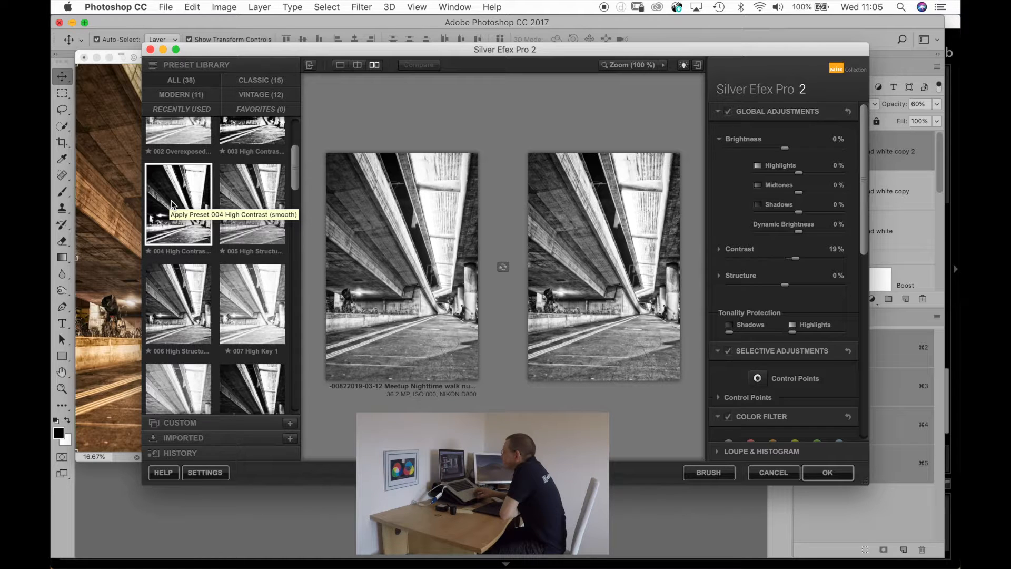
Try the 023 Wet Rocks preset on the underpass photo.
scroll(171, 205, "down", 15)
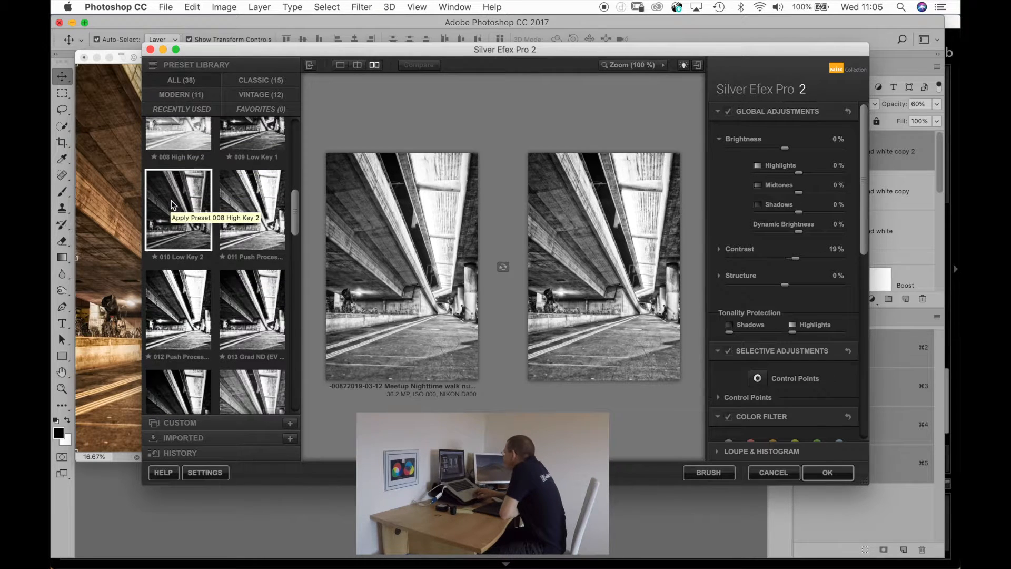
scroll(171, 204, "down", 10)
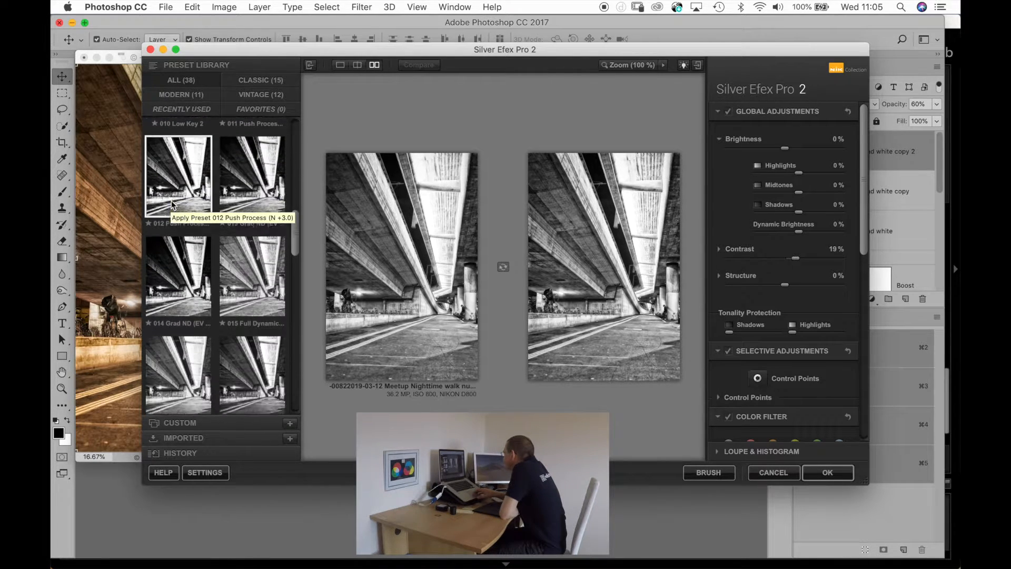
scroll(171, 204, "down", 15)
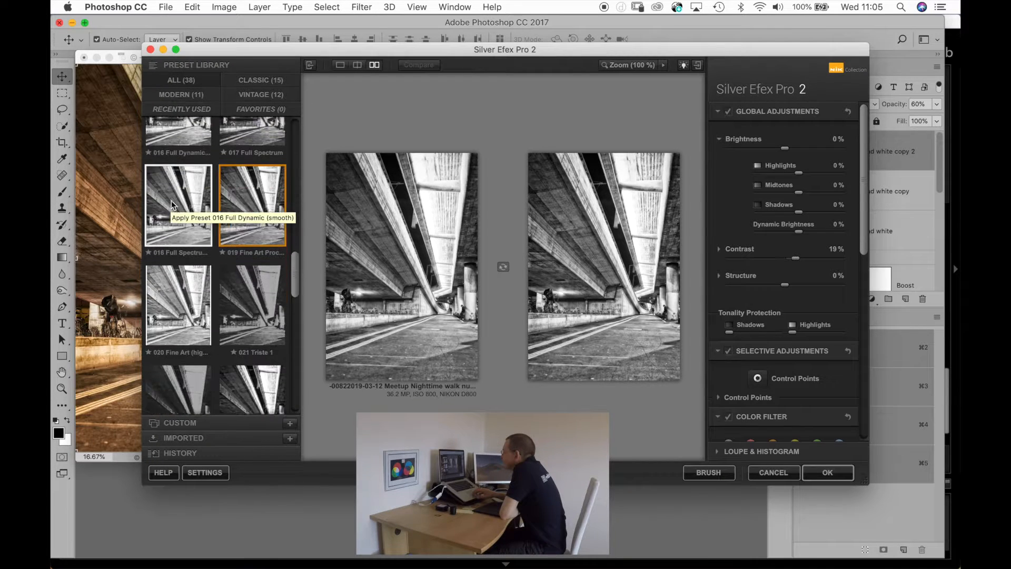
scroll(172, 205, "down", 2)
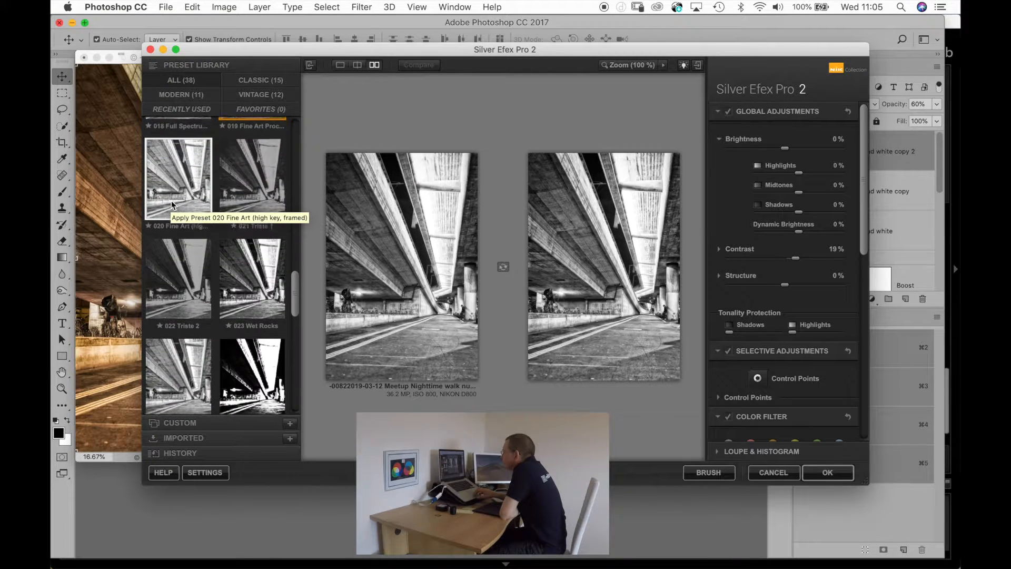
left_click(251, 271)
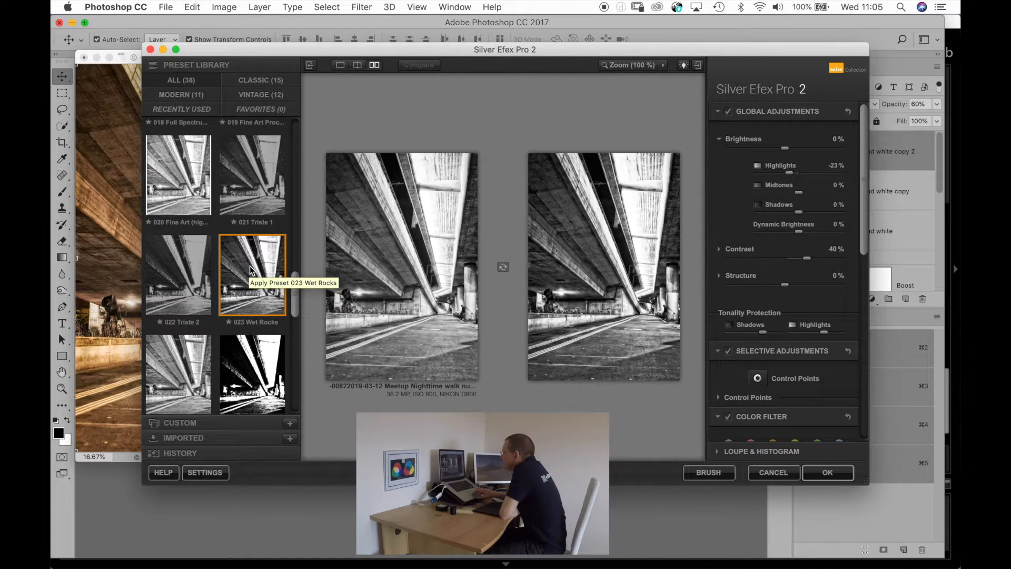
Choose the 000 Neutral preset for the black and white conversion and apply the filter to the photo.
scroll(253, 279, "down", 5)
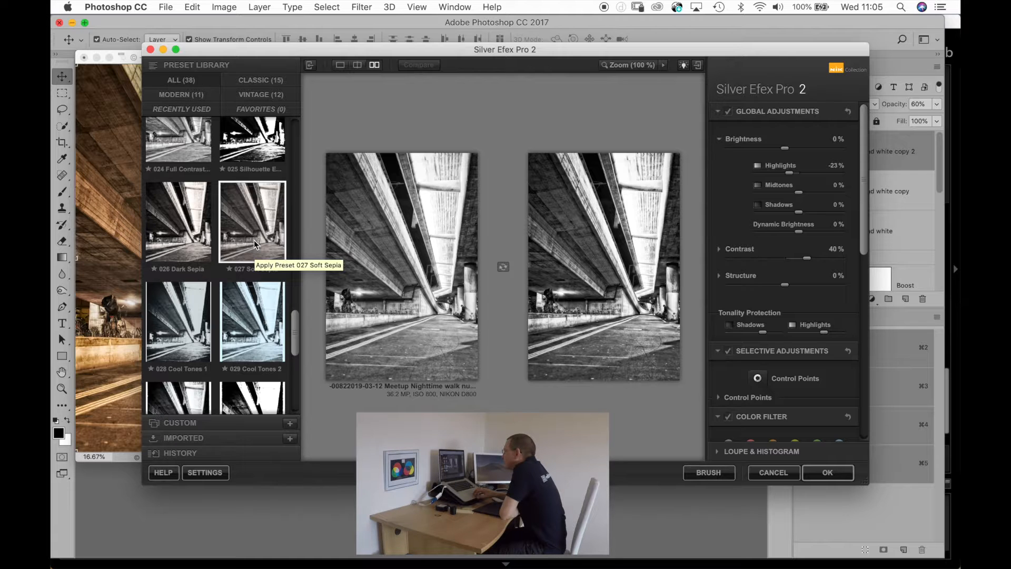
scroll(254, 241, "down", 2)
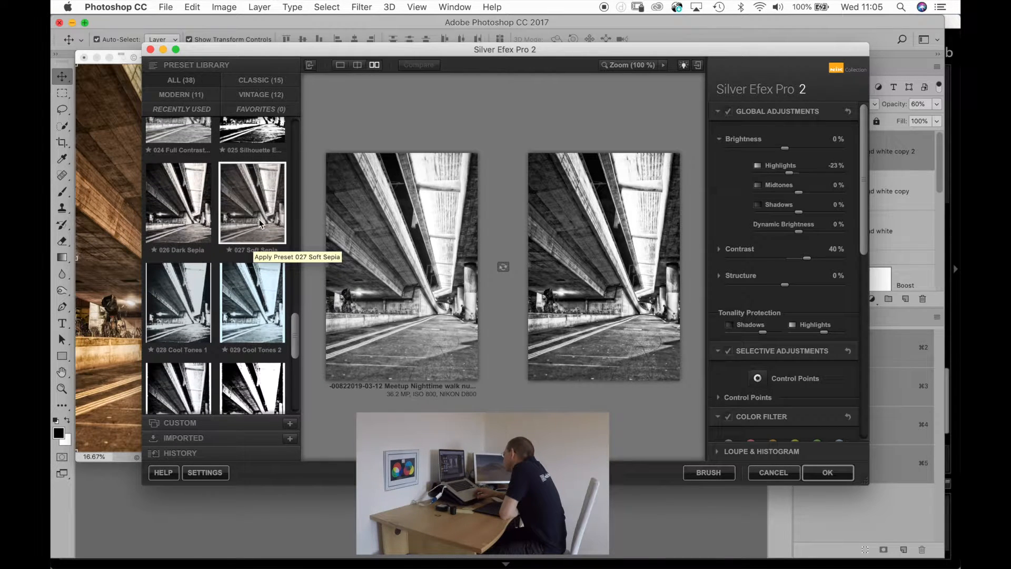
scroll(247, 218, "down", 4)
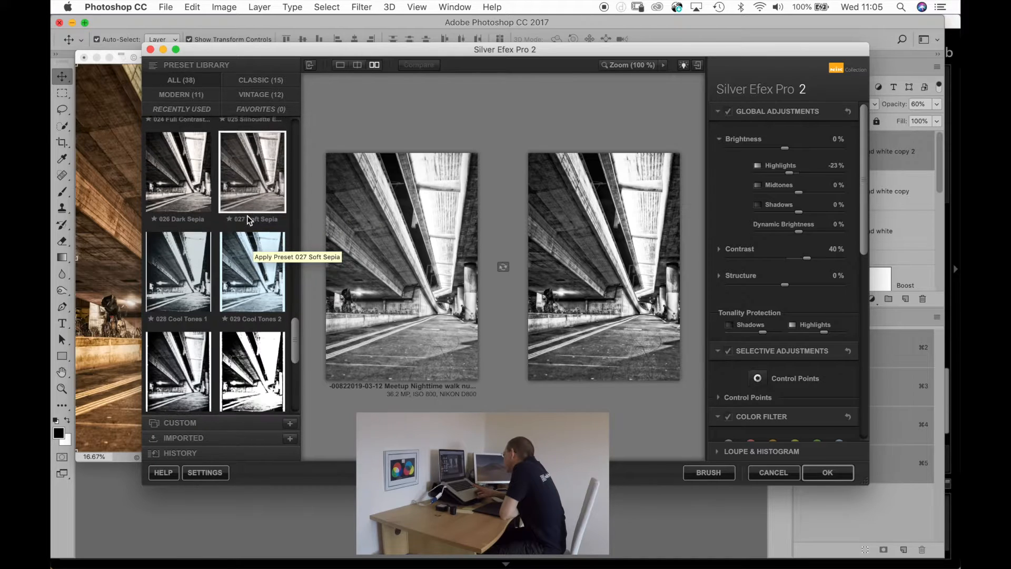
scroll(248, 220, "up", 15)
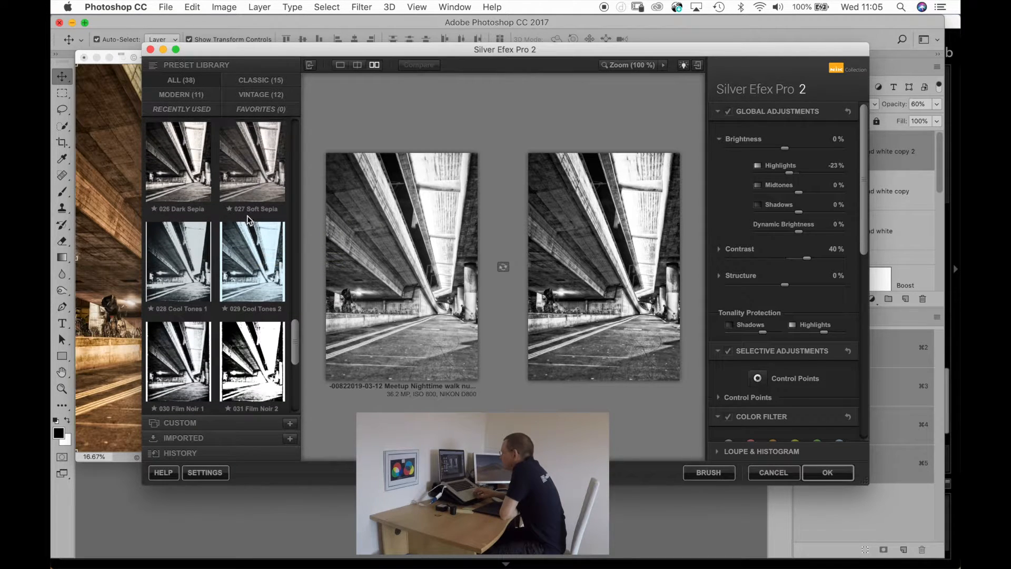
scroll(247, 216, "up", 2)
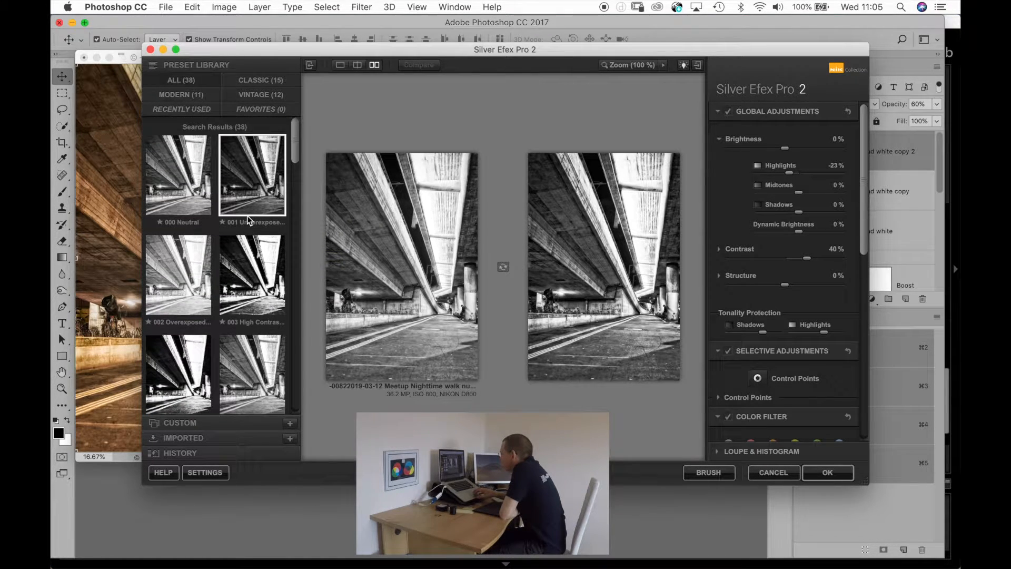
left_click(187, 187)
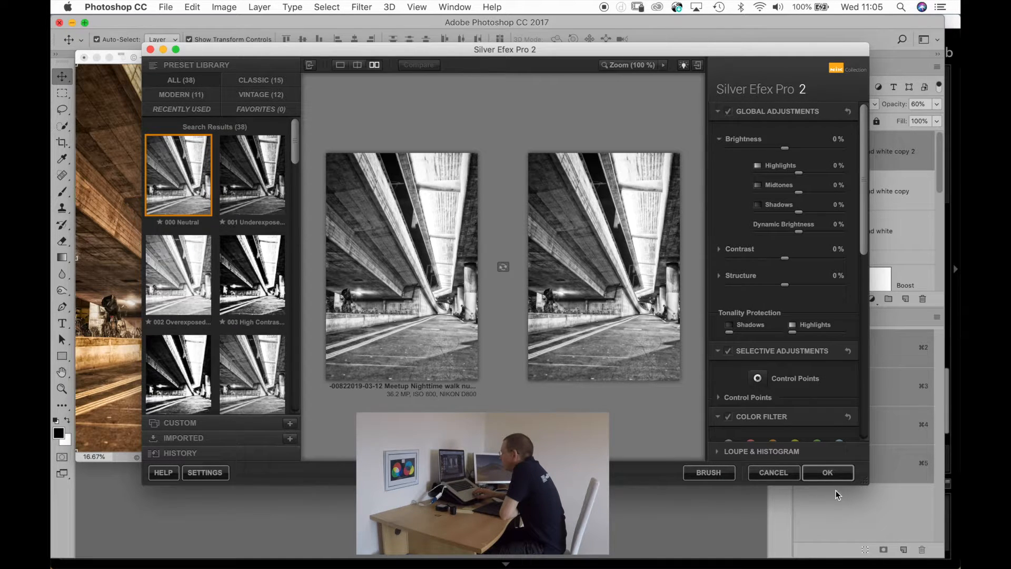
left_click(831, 476)
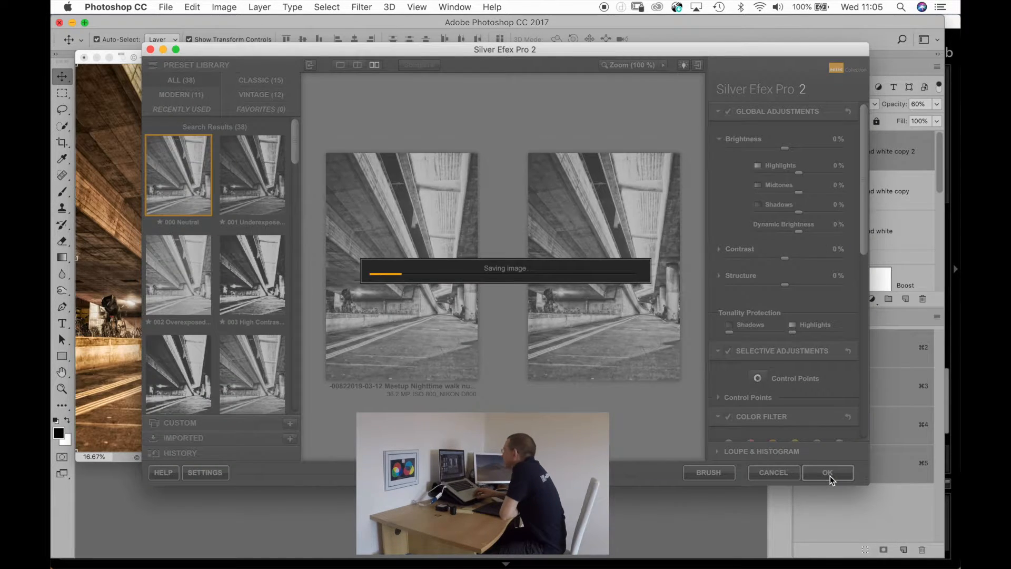
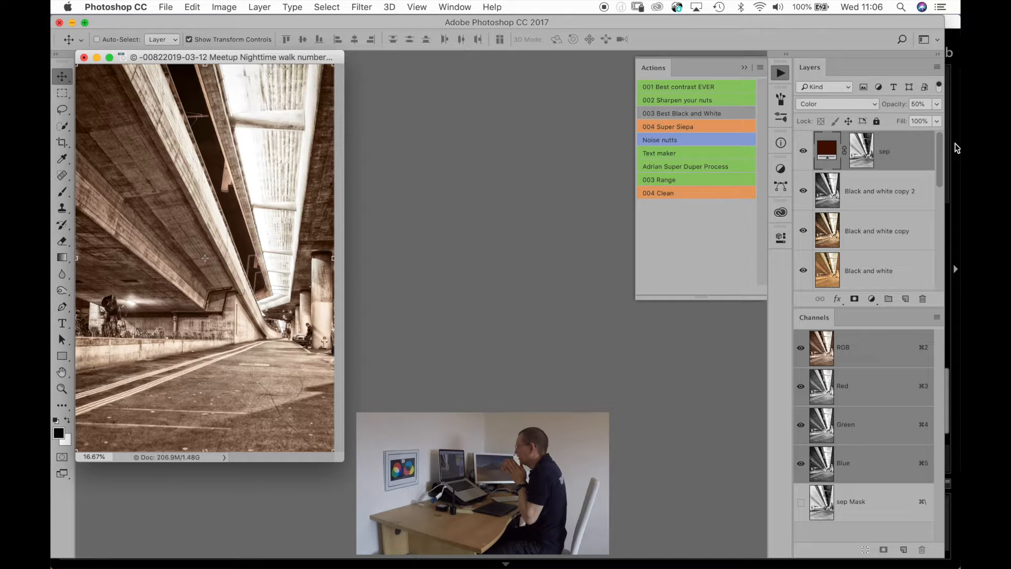
Close the underpass photo with its changes saved, and switch to Lightroom.
key("super+w")
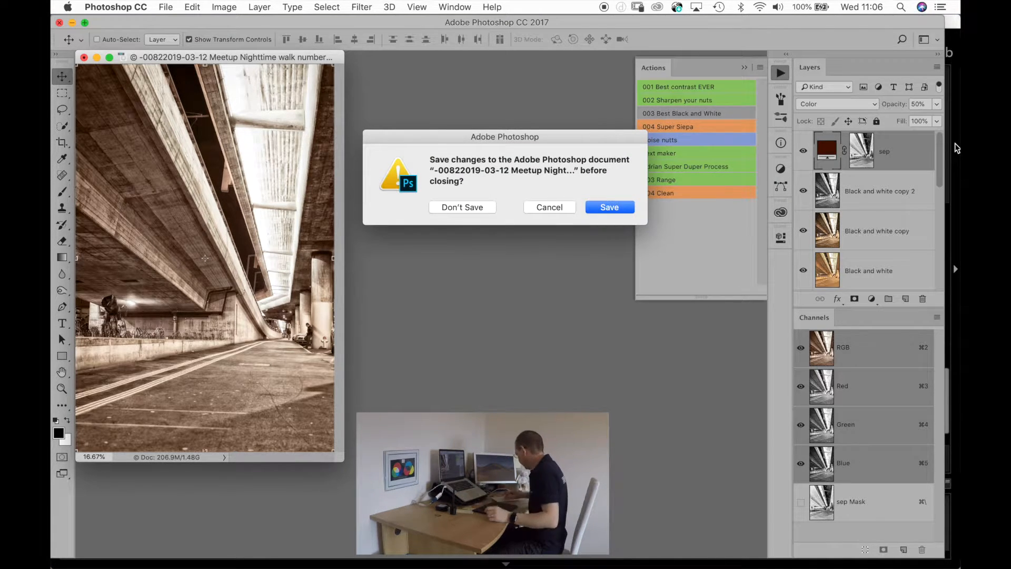
key("Return")
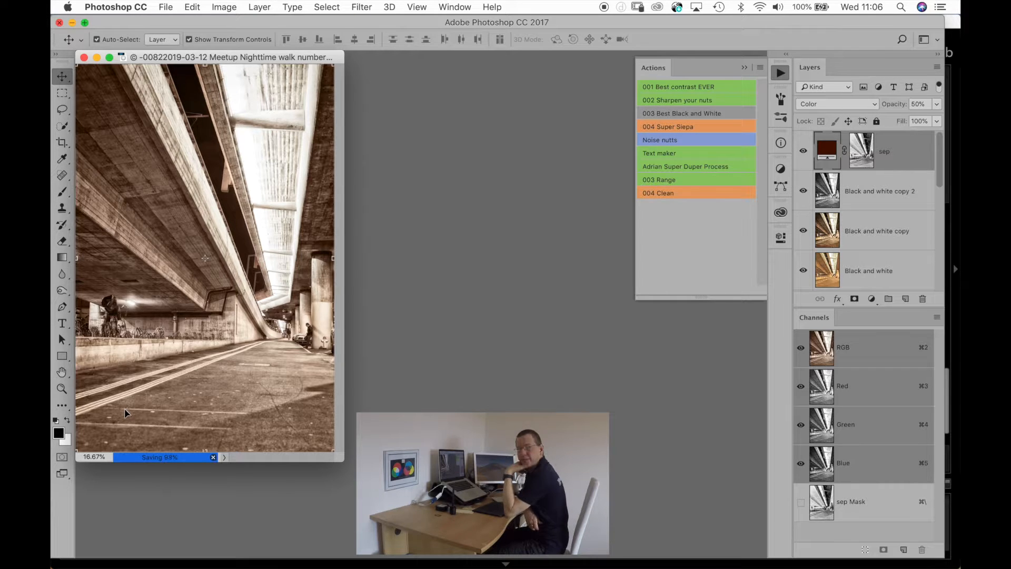
mouse_move(50, 289)
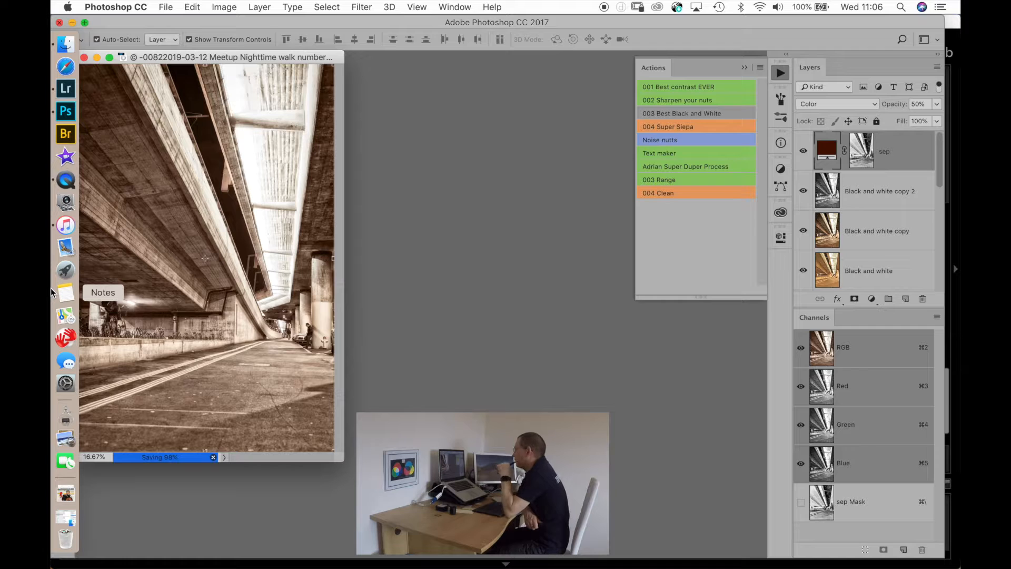
left_click(66, 90)
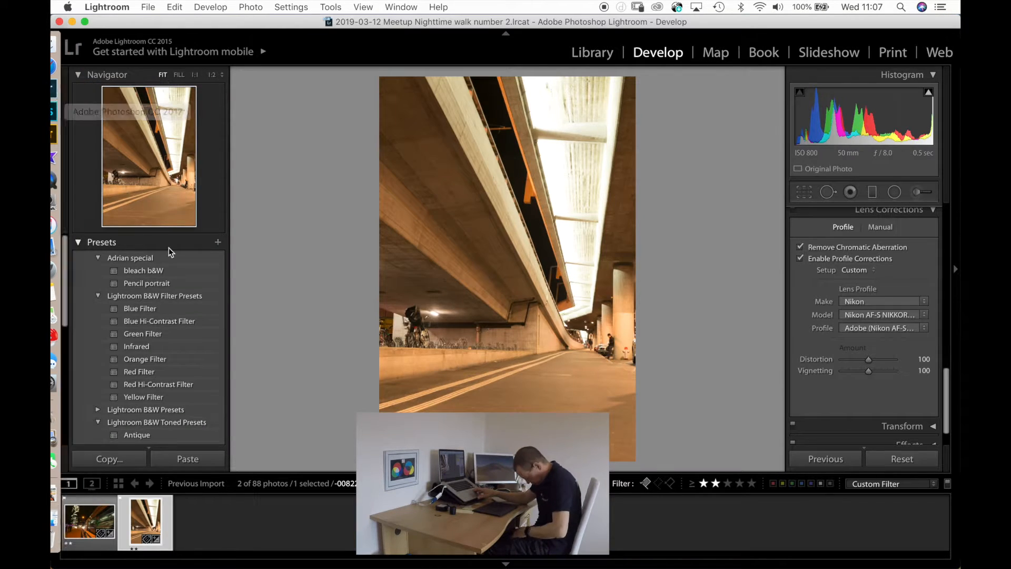
Select the night tram photo 0064 in the filmstrip and open it in Photoshop for editing.
left_click(94, 524)
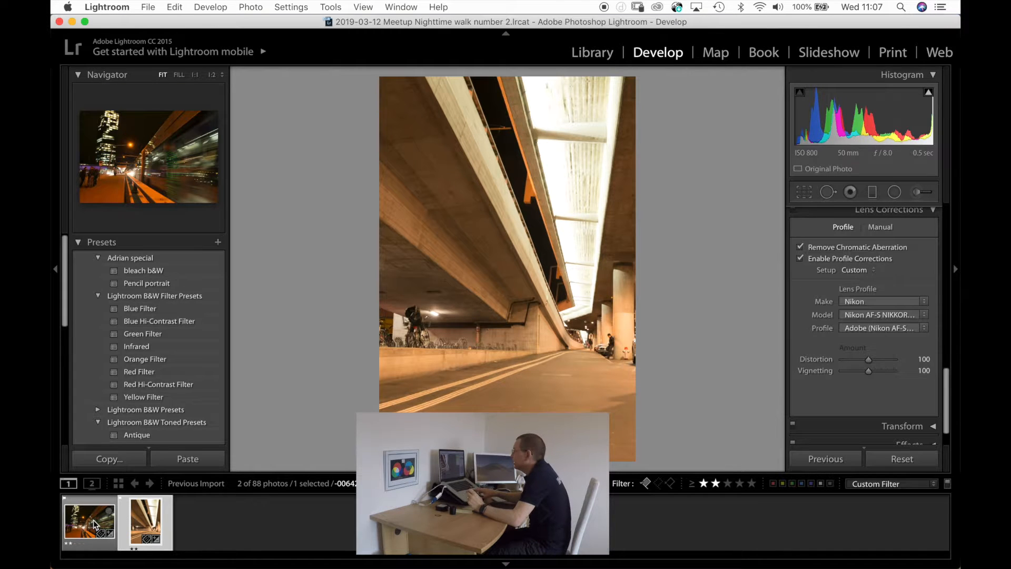
left_click(94, 523)
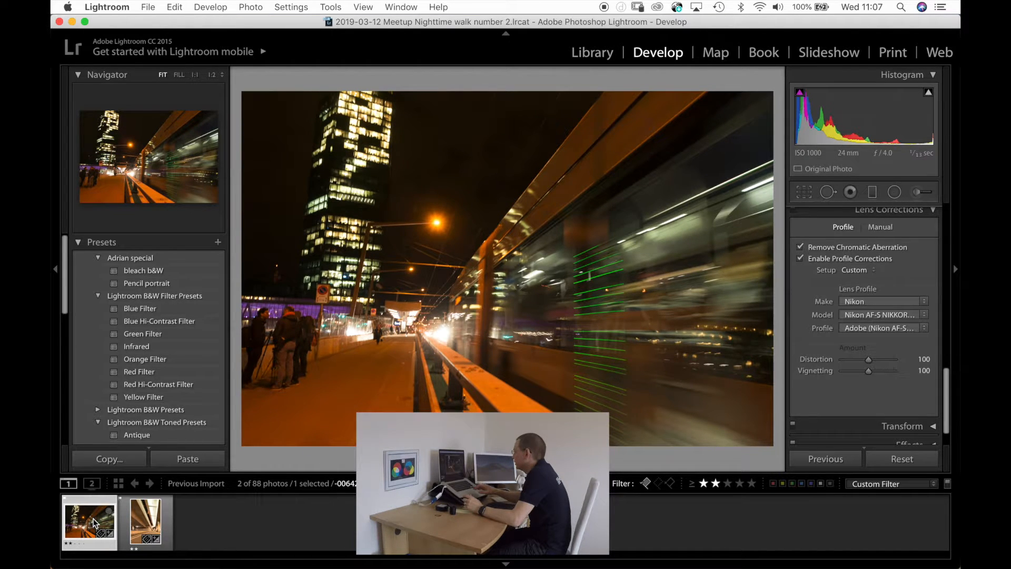
key("super+e")
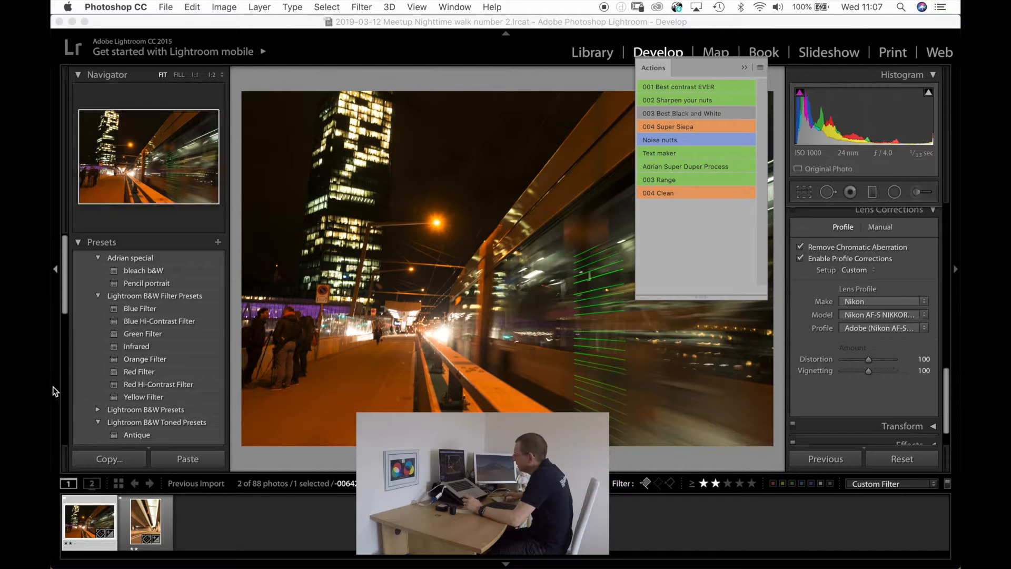
left_click(65, 112)
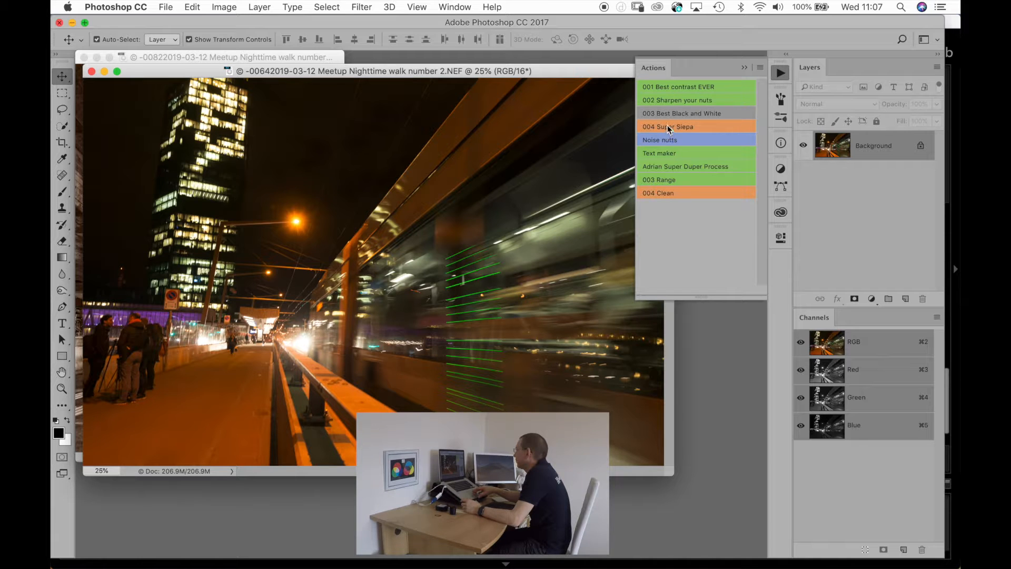
Run the Super Duper Process action on the tram photo and collapse the resulting Process group.
left_click(662, 166)
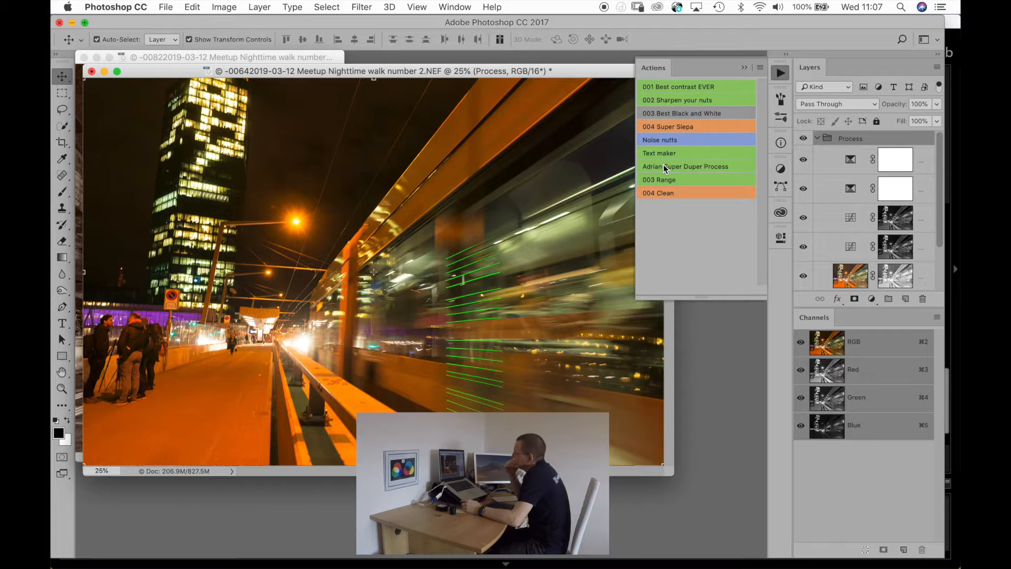
left_click(818, 139)
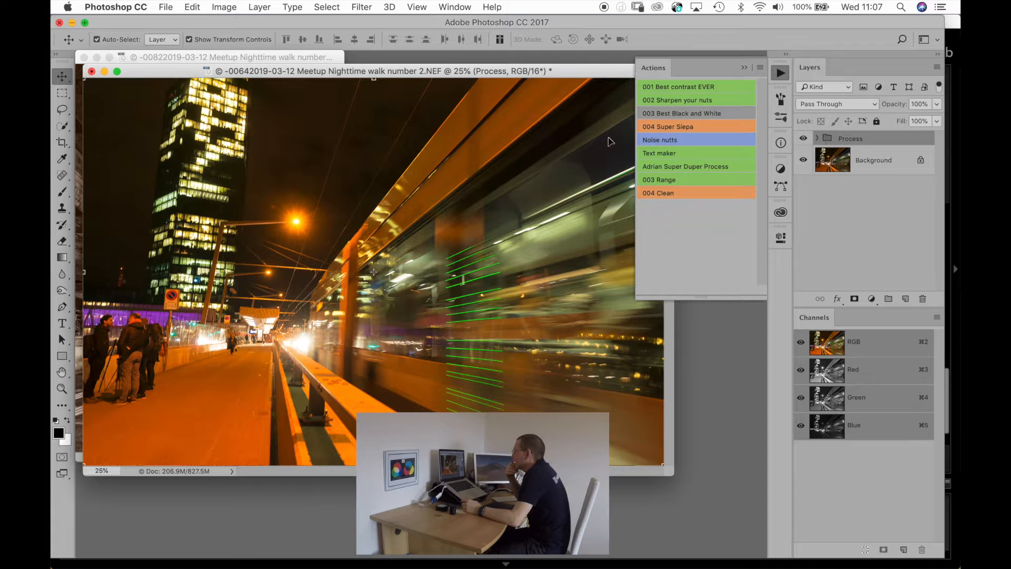
left_click(361, 8)
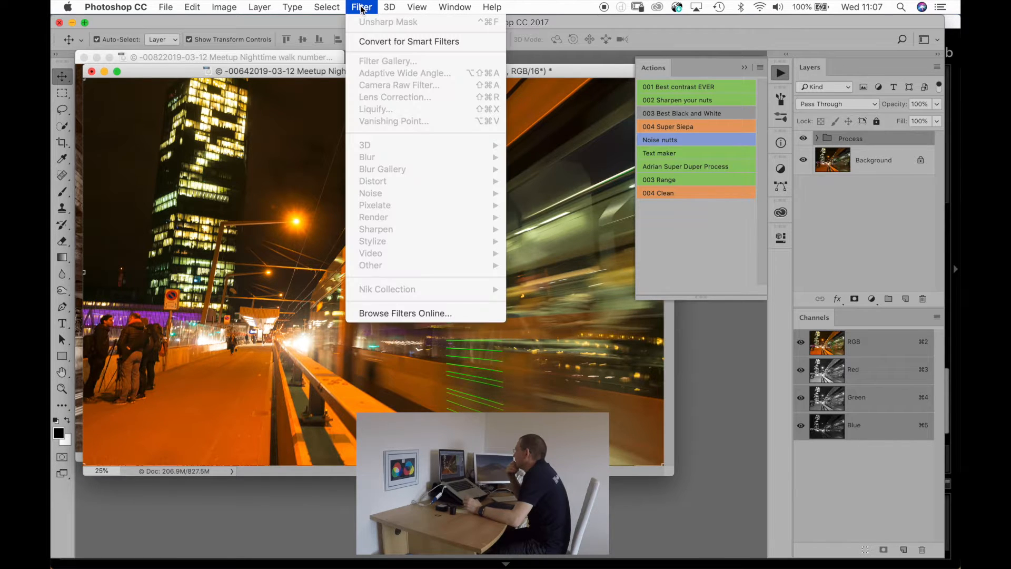
mouse_move(389, 7)
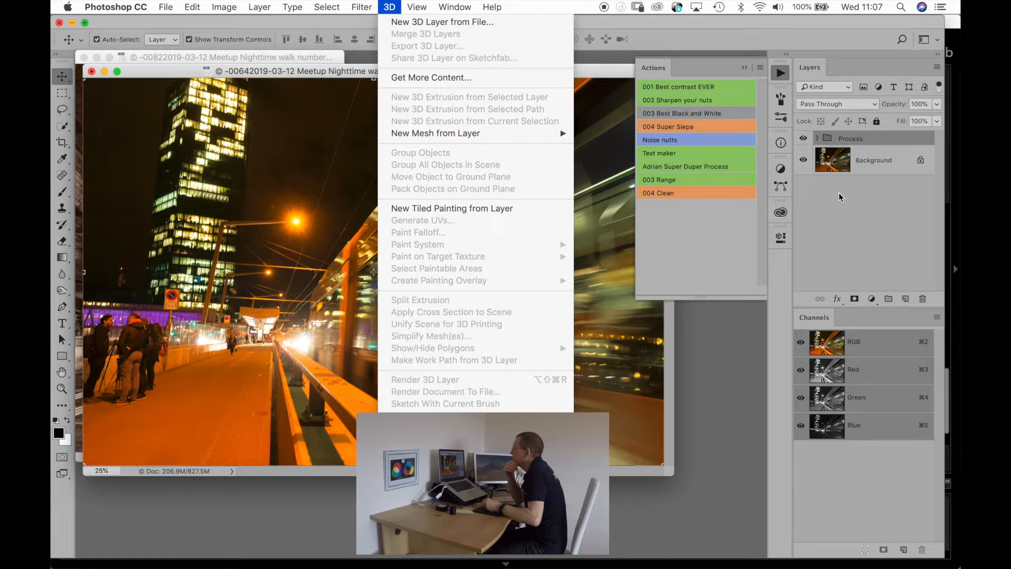
key("super+j")
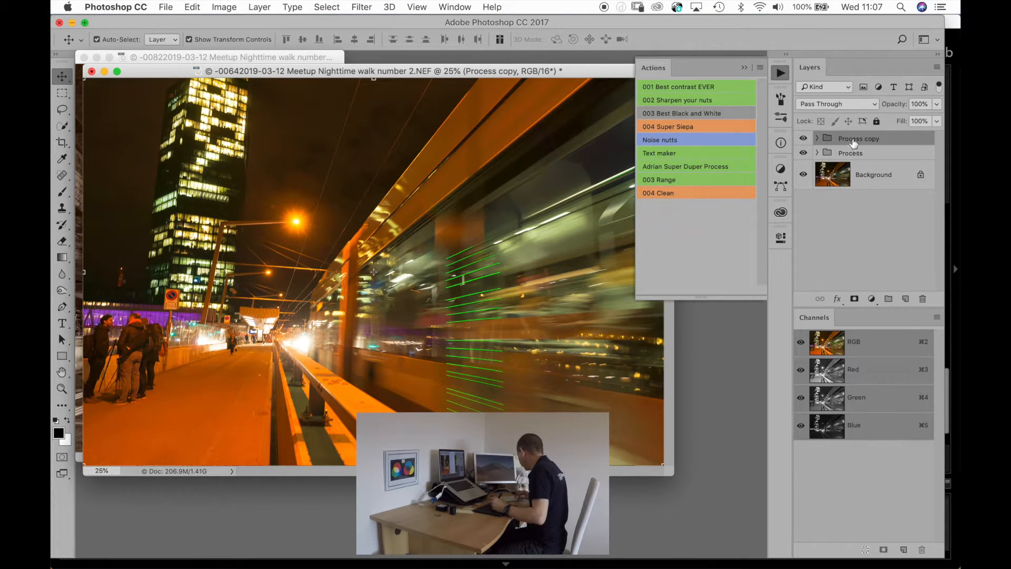
left_click_drag(849, 141, 923, 299)
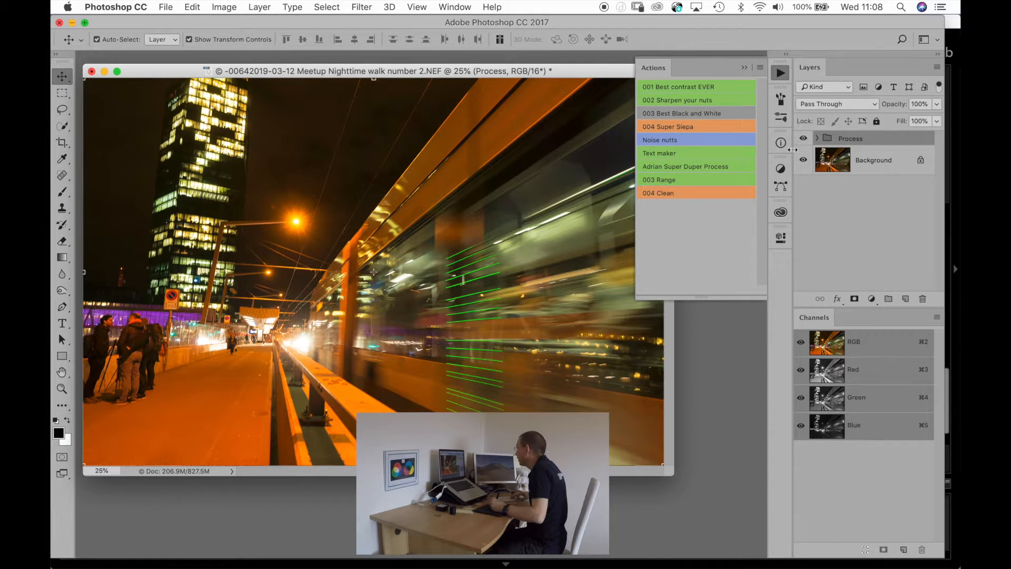
Run the 003 Best Black and White action and delete its color fill layer and mask, keeping the merged Black and white layer.
left_click(672, 113)
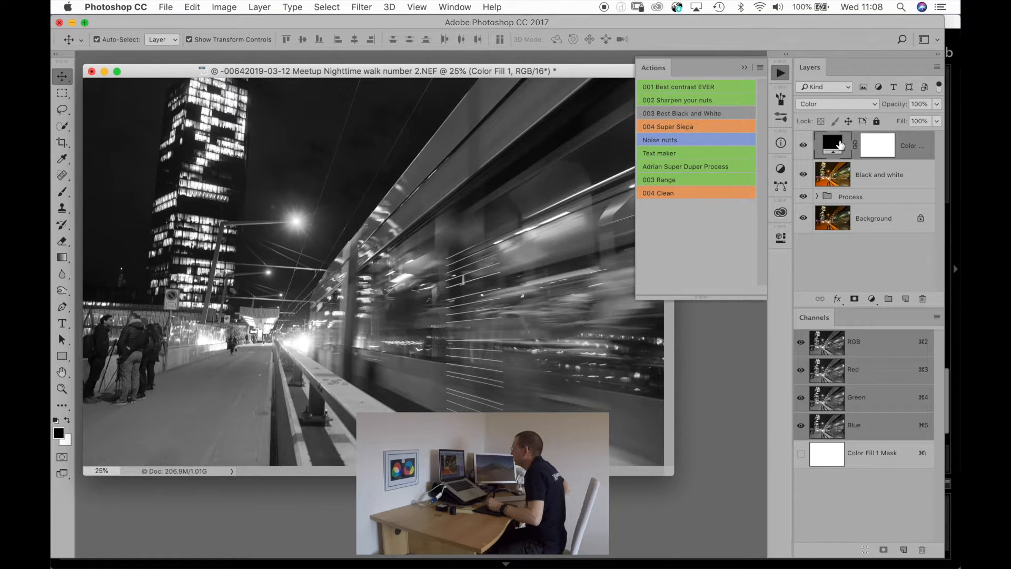
left_click(884, 155)
left_click_drag(880, 149, 923, 298)
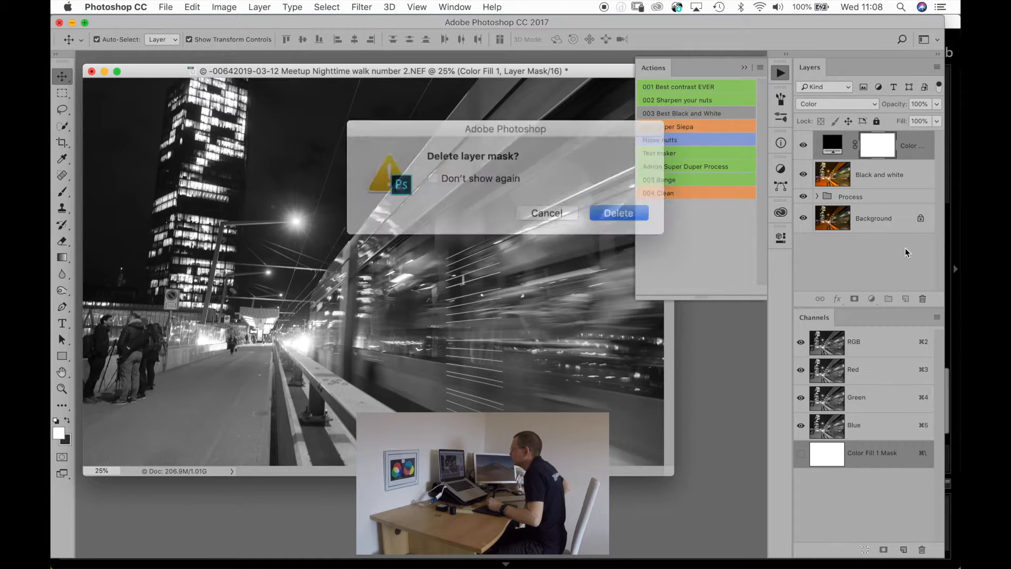
left_click(598, 208)
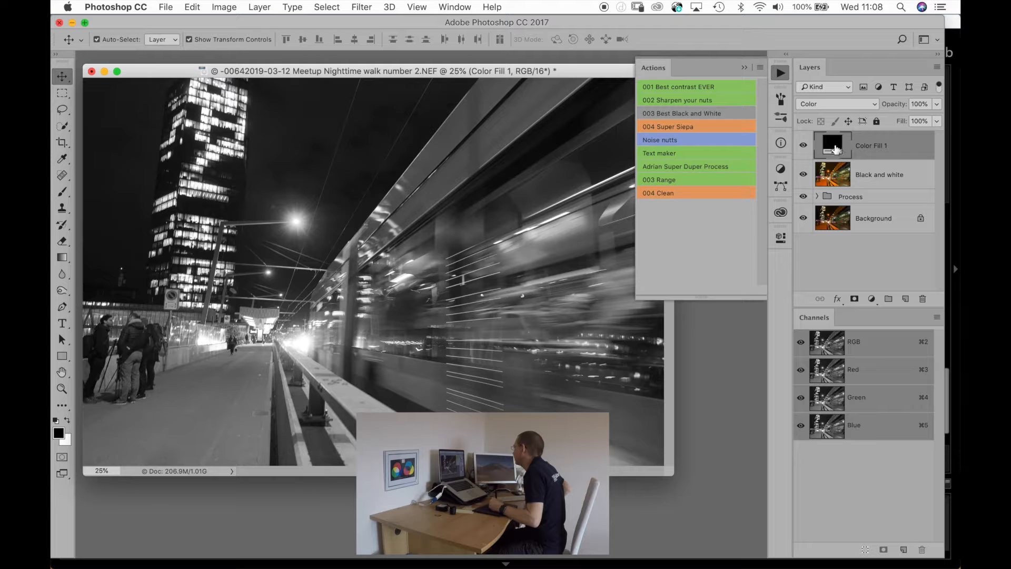
left_click_drag(835, 149, 923, 298)
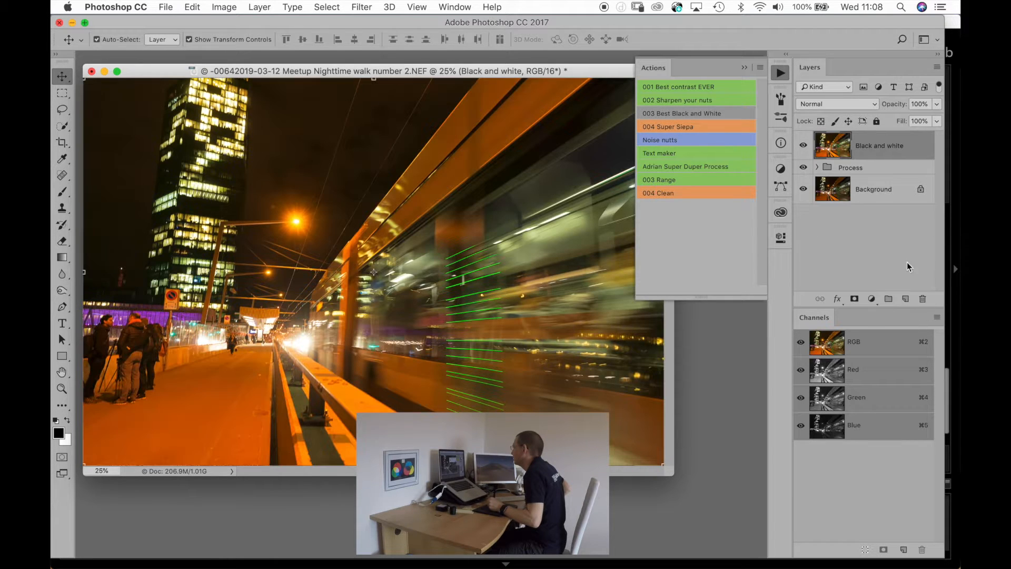
left_click(671, 112)
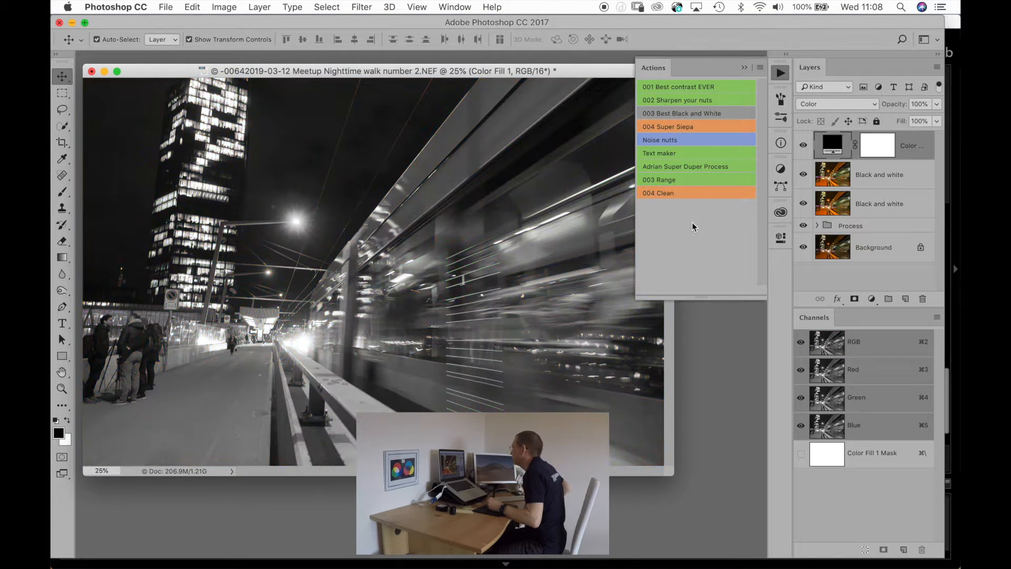
left_click_drag(885, 148, 923, 299)
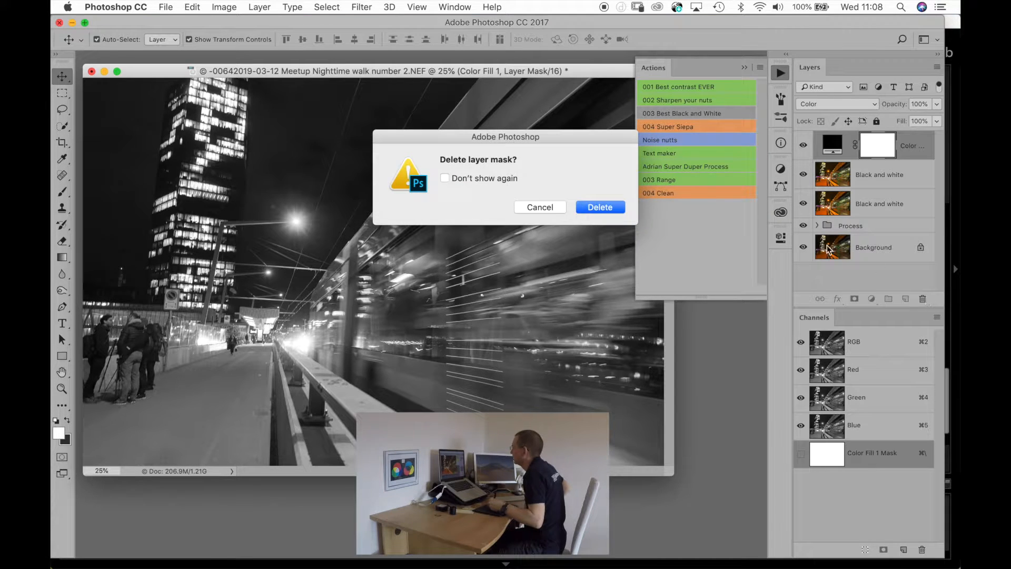
left_click(606, 208)
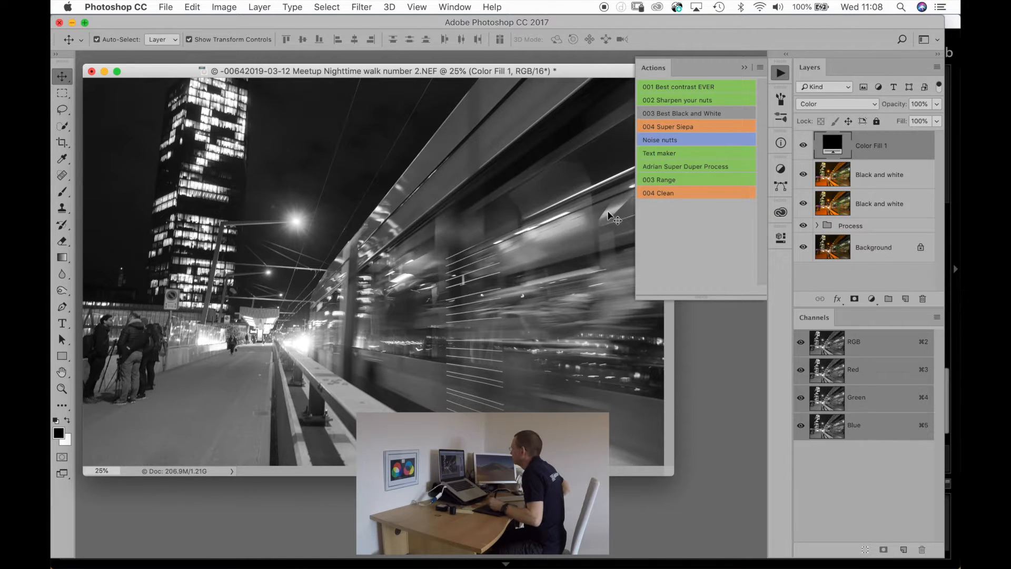
left_click_drag(837, 148, 925, 298)
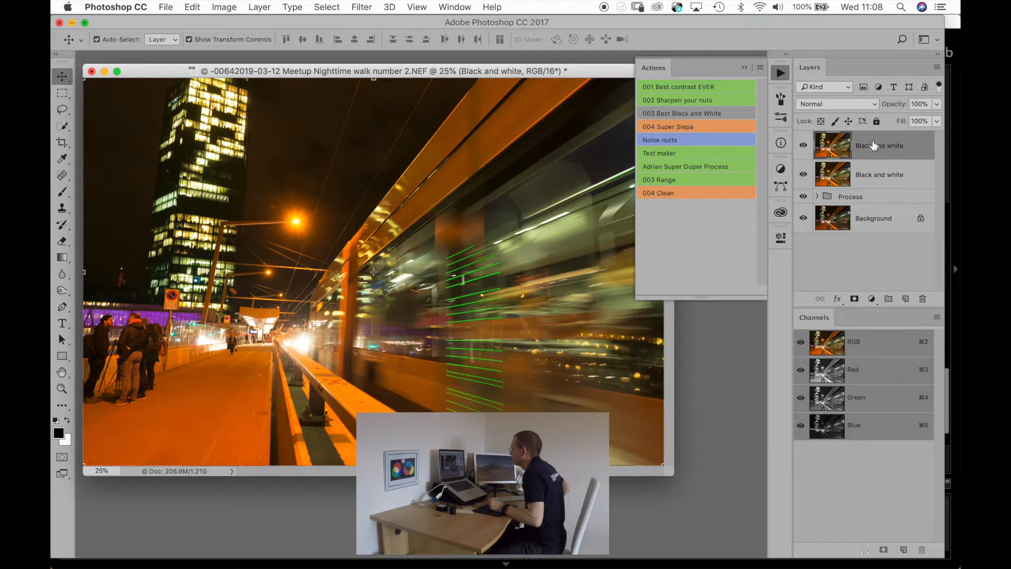
left_click_drag(864, 149, 922, 299)
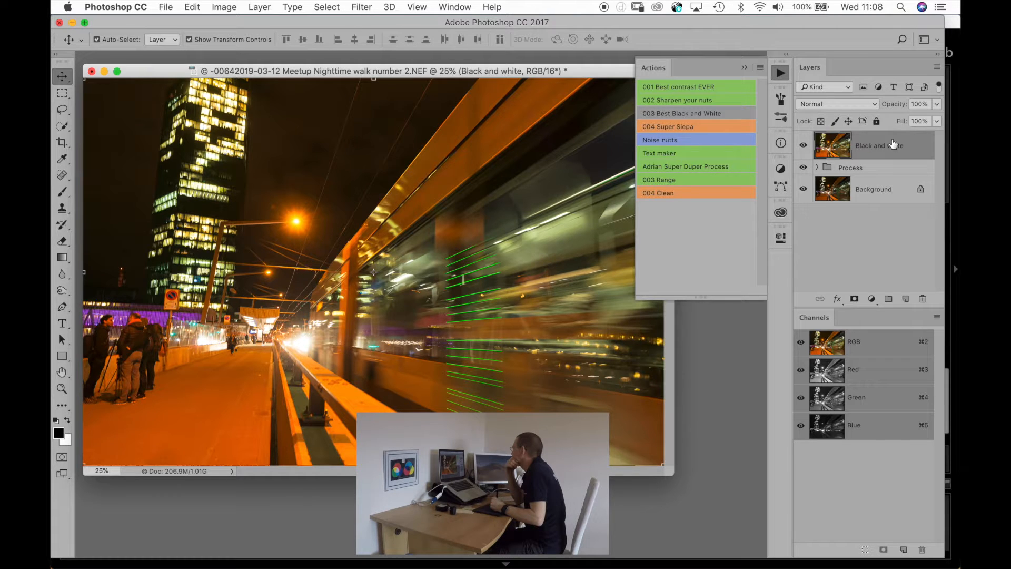
Open Color Efex Pro 4 on the Black and white layer and try the Black Gold recipe.
left_click(362, 7)
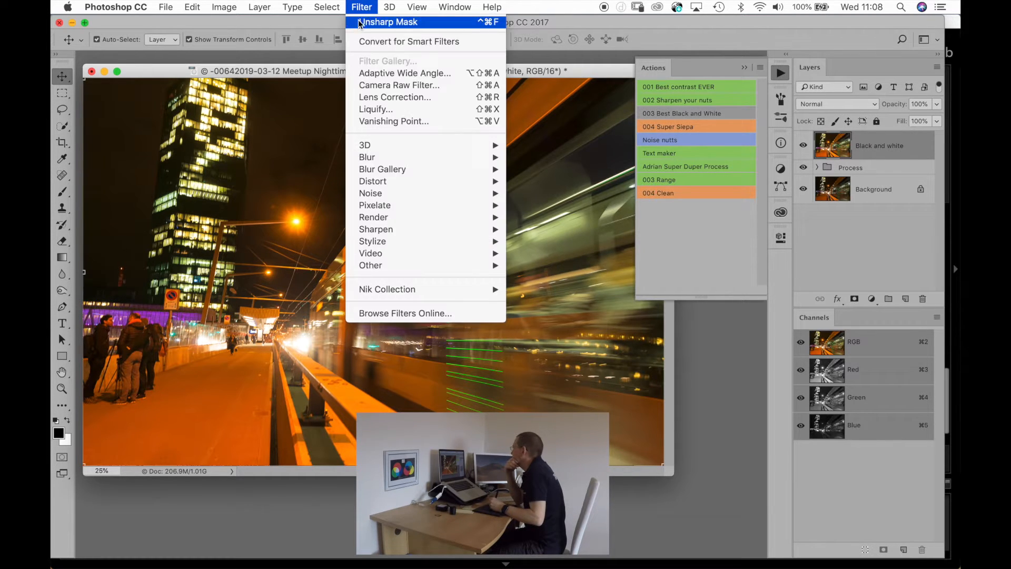
mouse_move(378, 294)
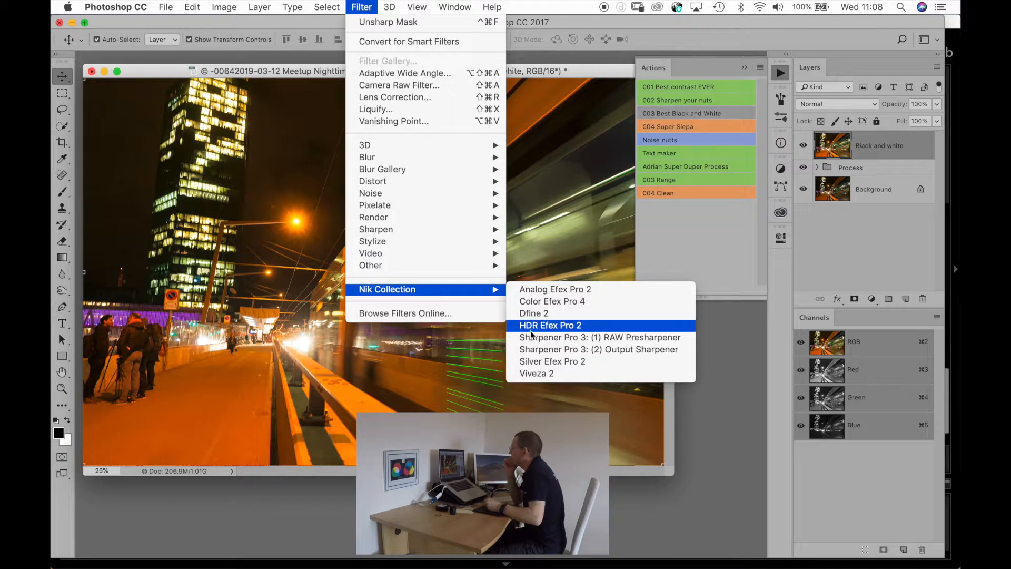
left_click(535, 304)
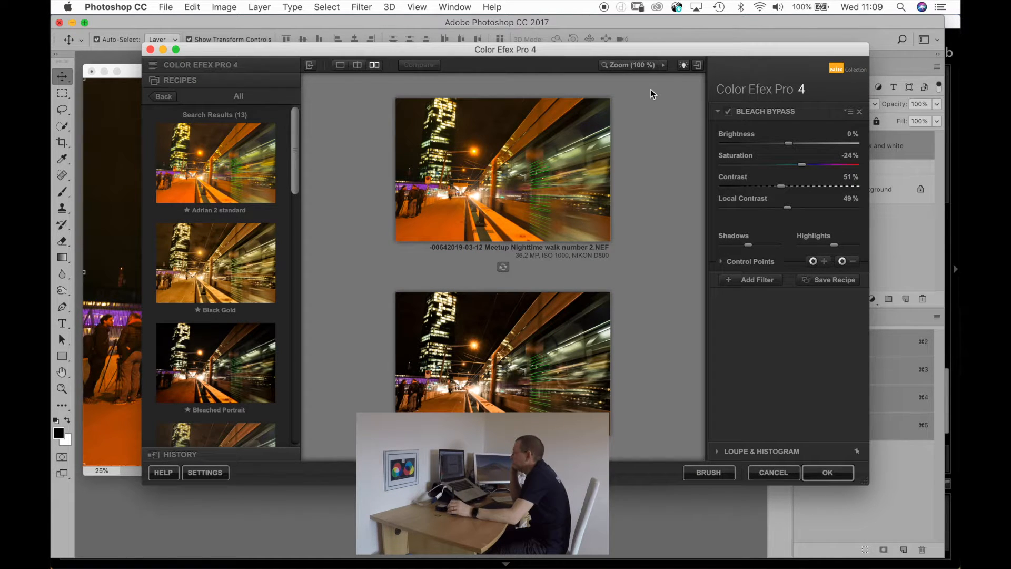
left_click(204, 255)
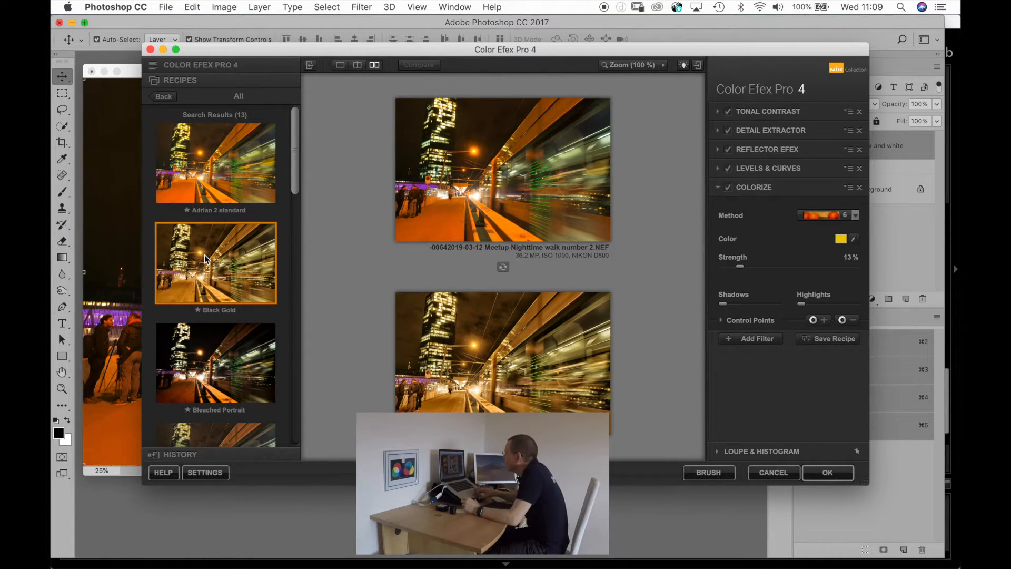
Choose the Detail Ectractor FINE recipe, look through the remaining recipes, and apply the filter to the tram photo.
scroll(205, 255, "down", 5)
scroll(205, 258, "down", 1)
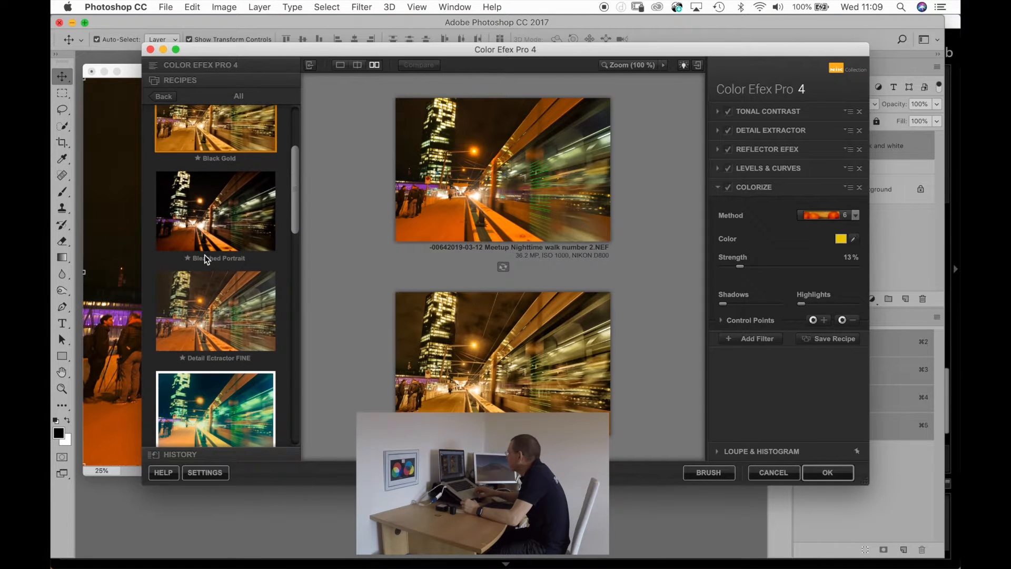
left_click(211, 285)
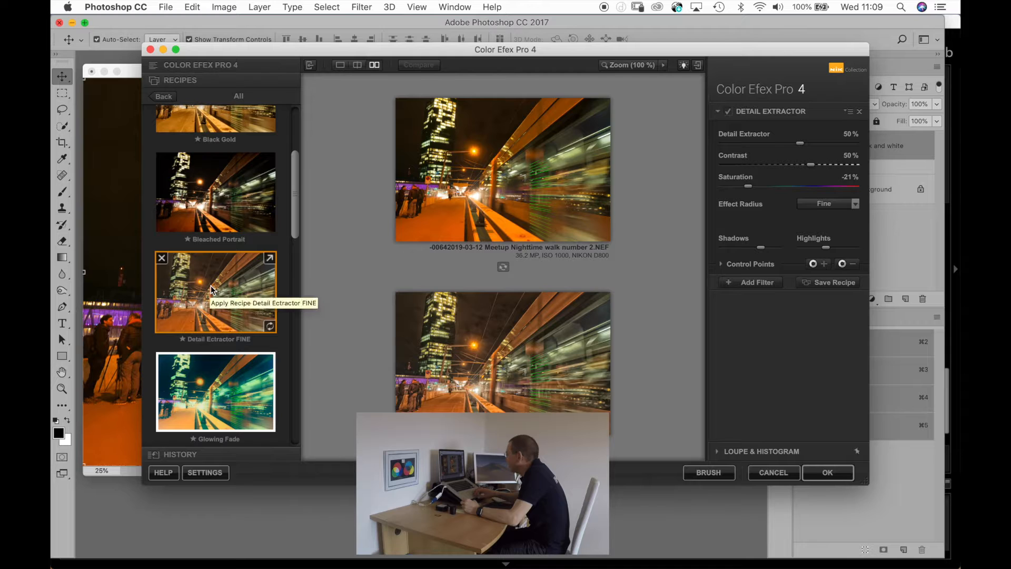
scroll(211, 289, "down", 9)
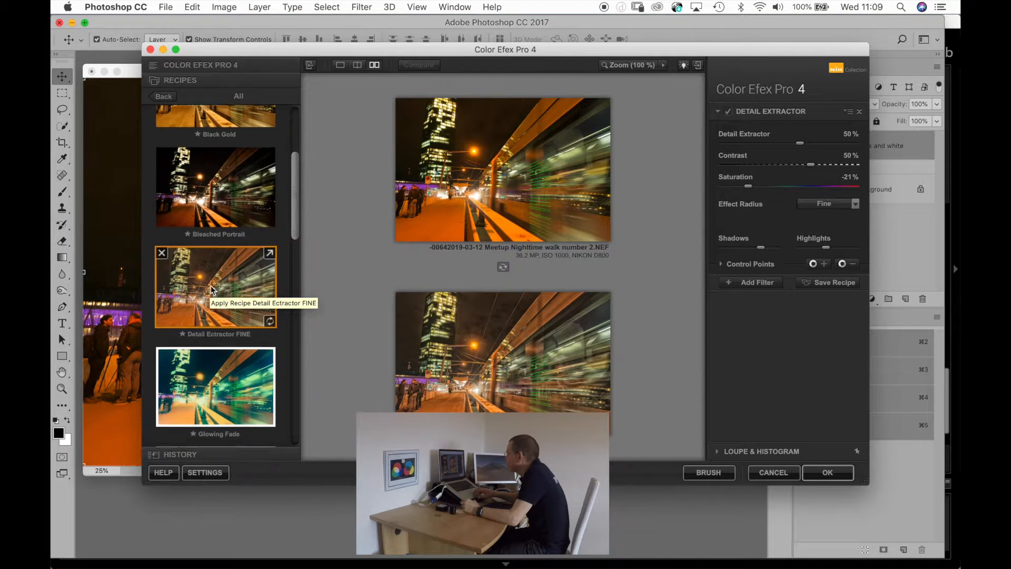
scroll(210, 289, "down", 10)
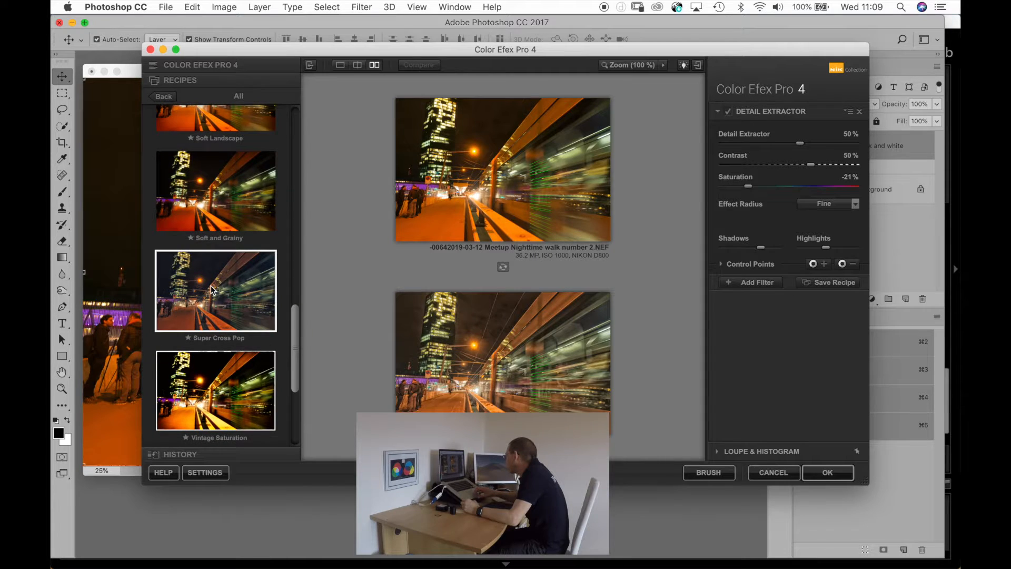
left_click(837, 476)
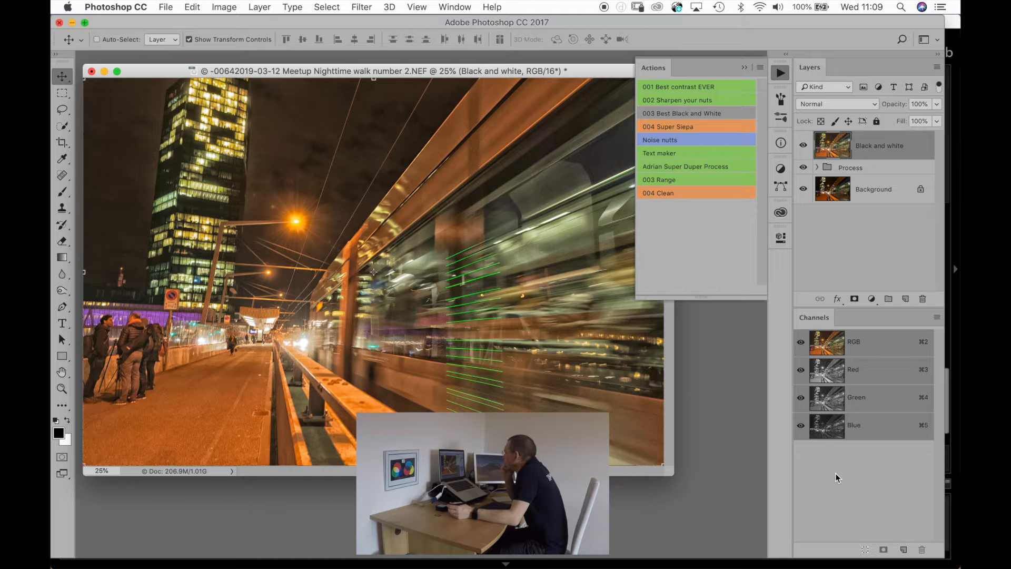
Duplicate the Black and white layer and open Silver Efex Pro 2 on the copy.
key("super+j")
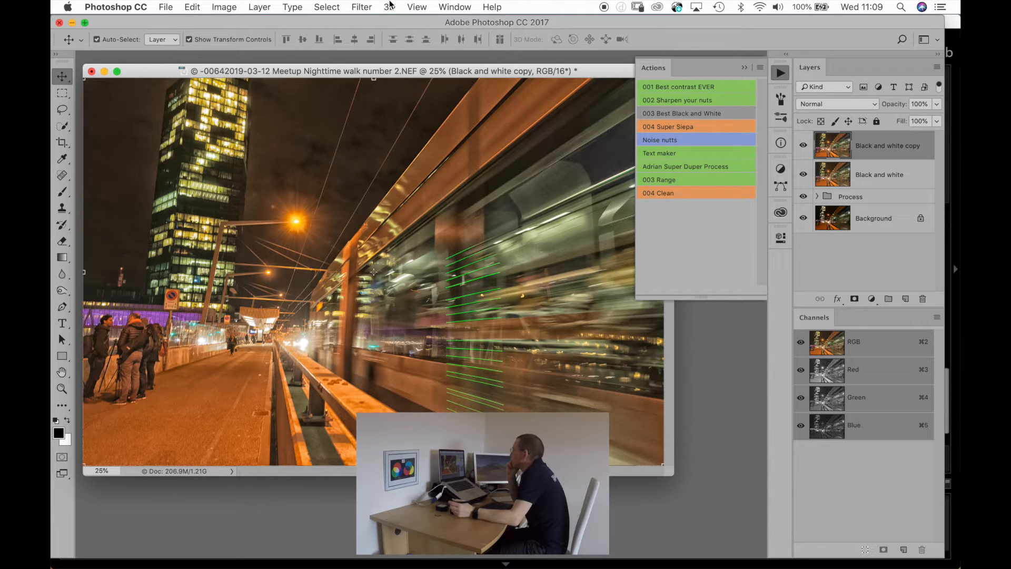
left_click(362, 7)
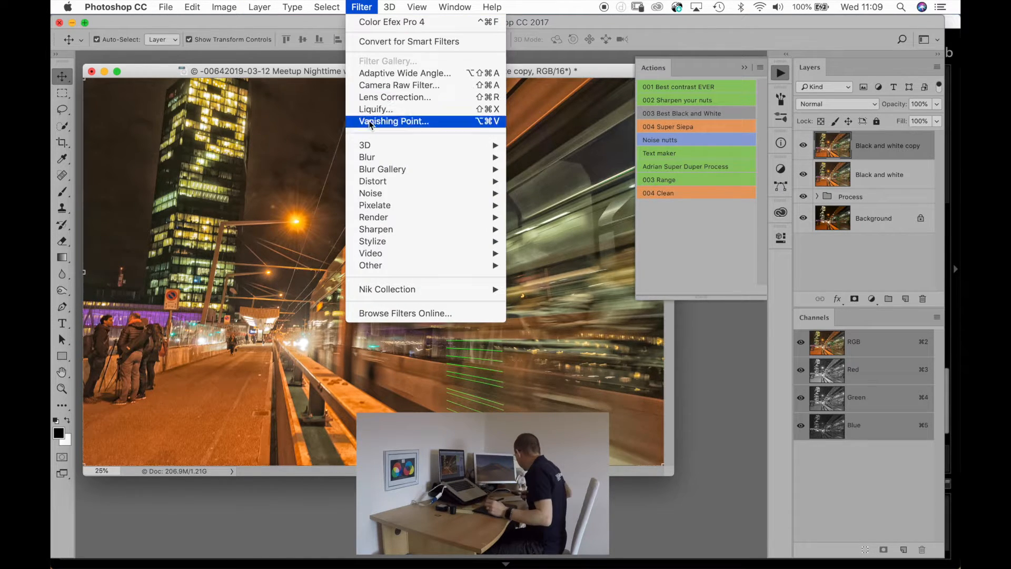
mouse_move(375, 287)
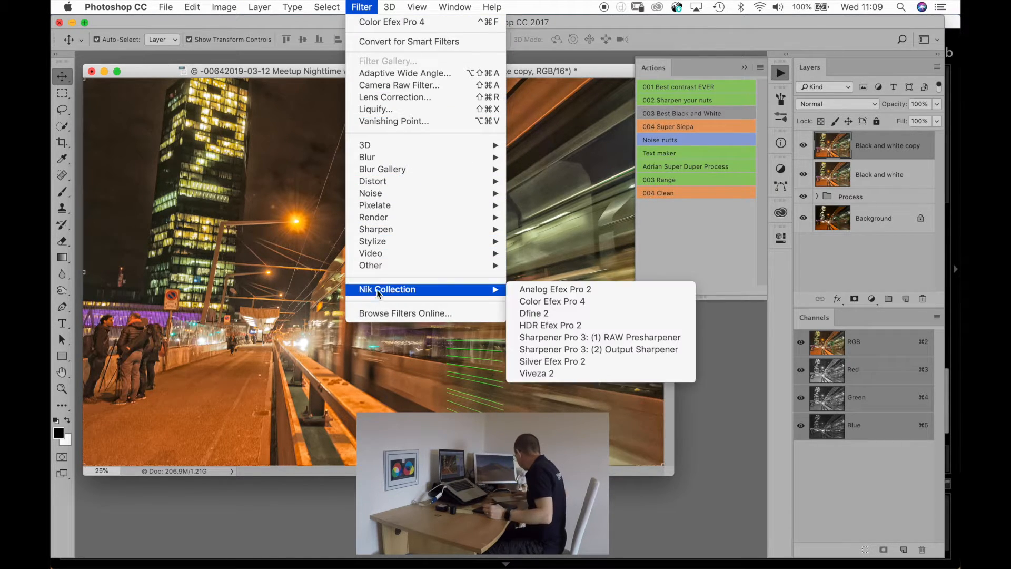
left_click(530, 362)
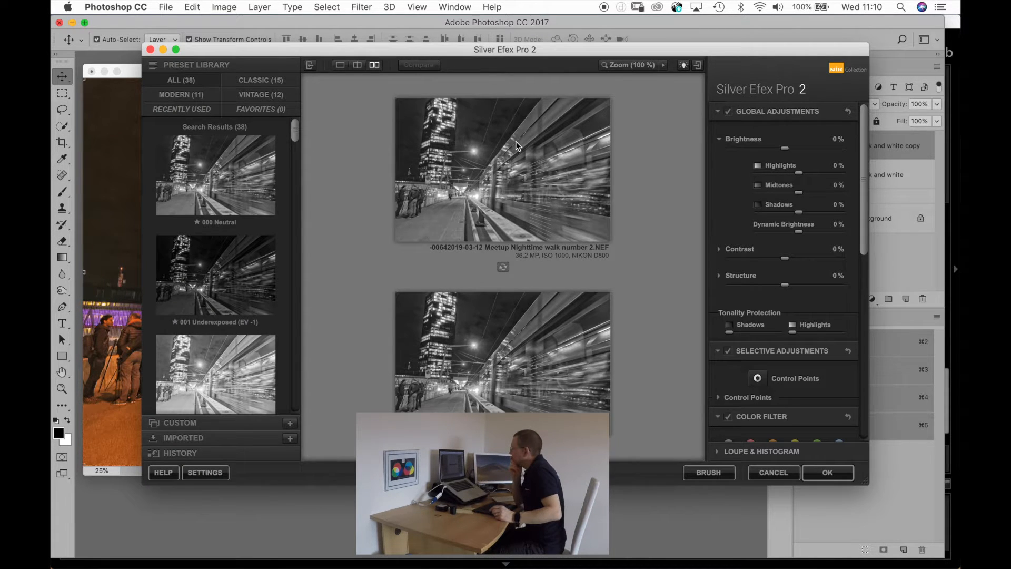
Start from the 000 Neutral preset, look through the presets that follow, and try 011 Push Process (N +1.5).
left_click(190, 205)
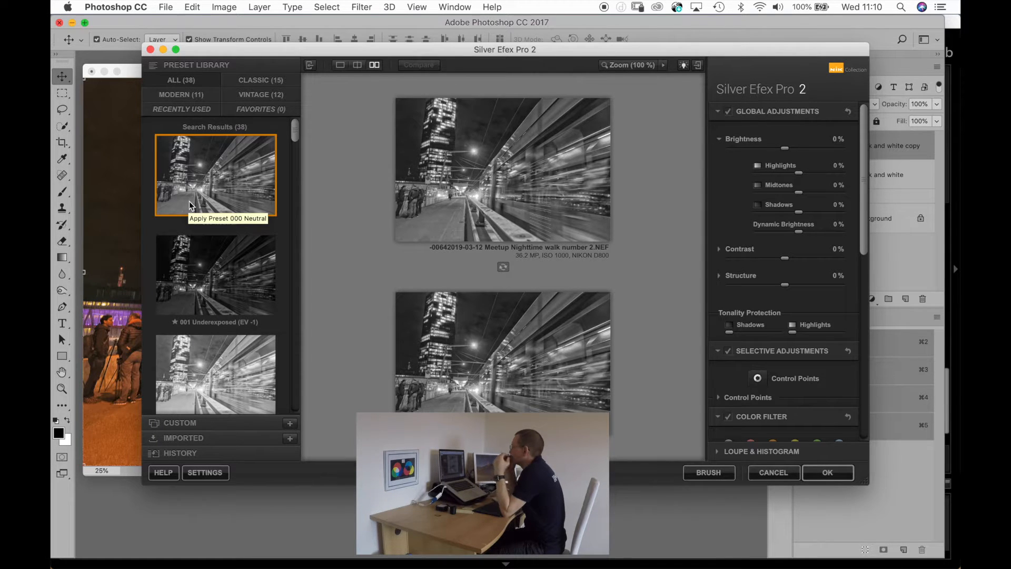
scroll(179, 364, "down", 3)
scroll(180, 363, "down", 5)
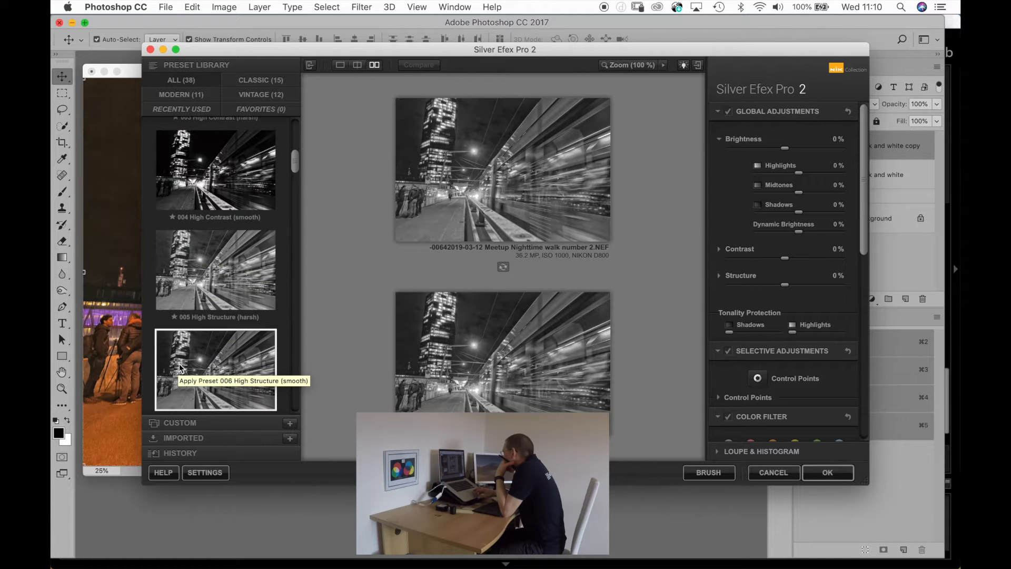
scroll(179, 368, "down", 3)
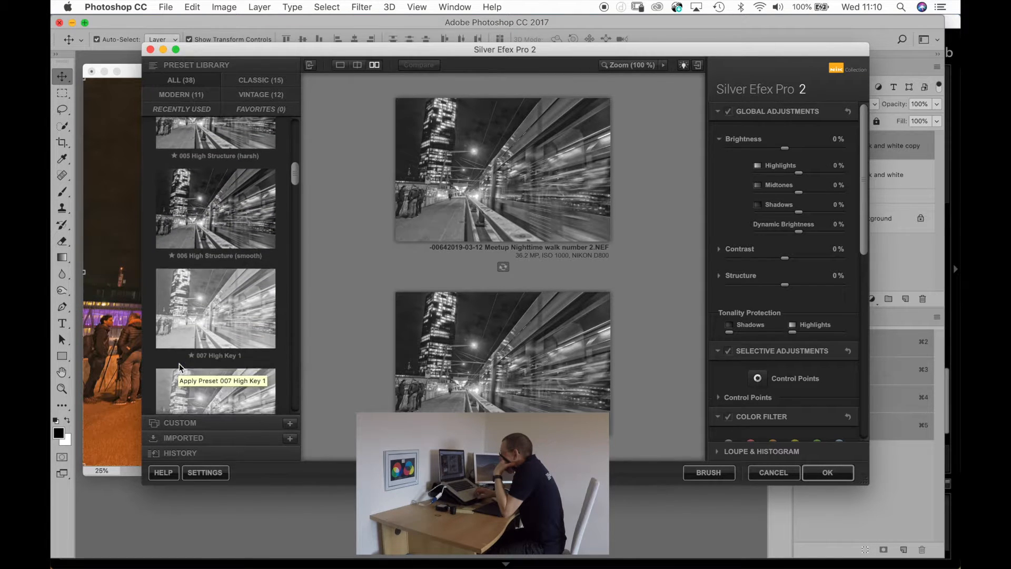
scroll(180, 367, "down", 5)
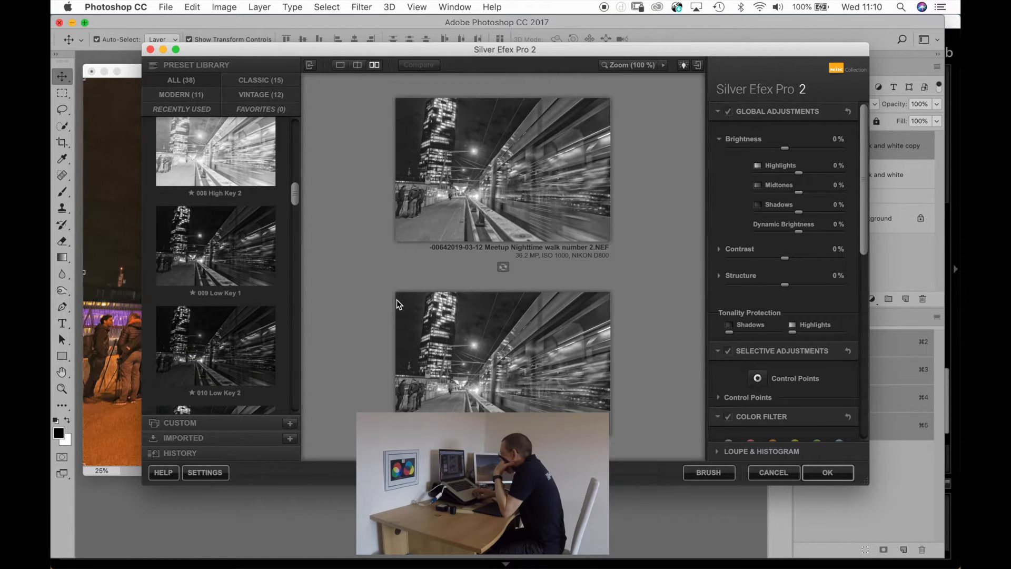
scroll(212, 292, "down", 2)
scroll(212, 291, "down", 3)
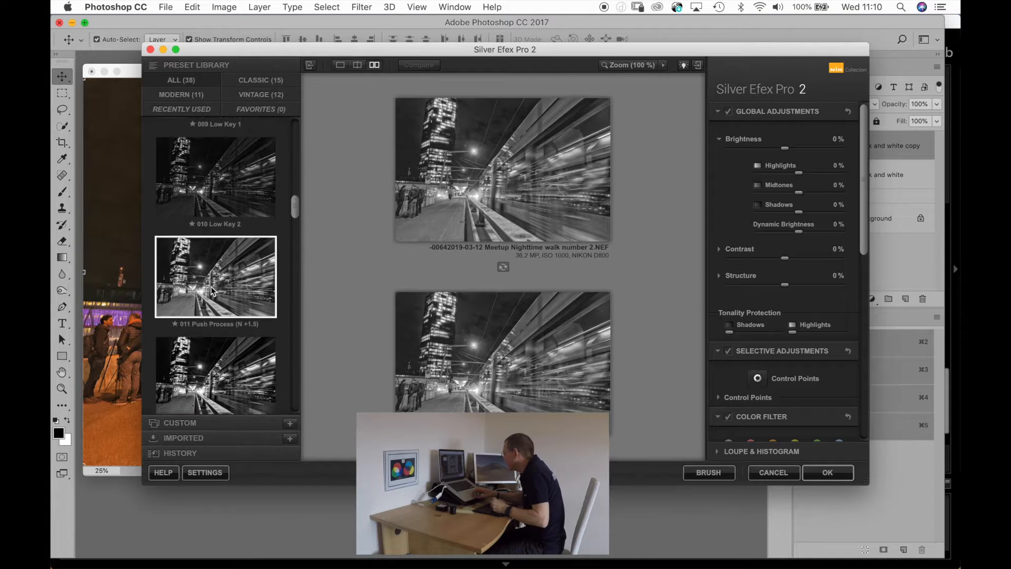
left_click(212, 291)
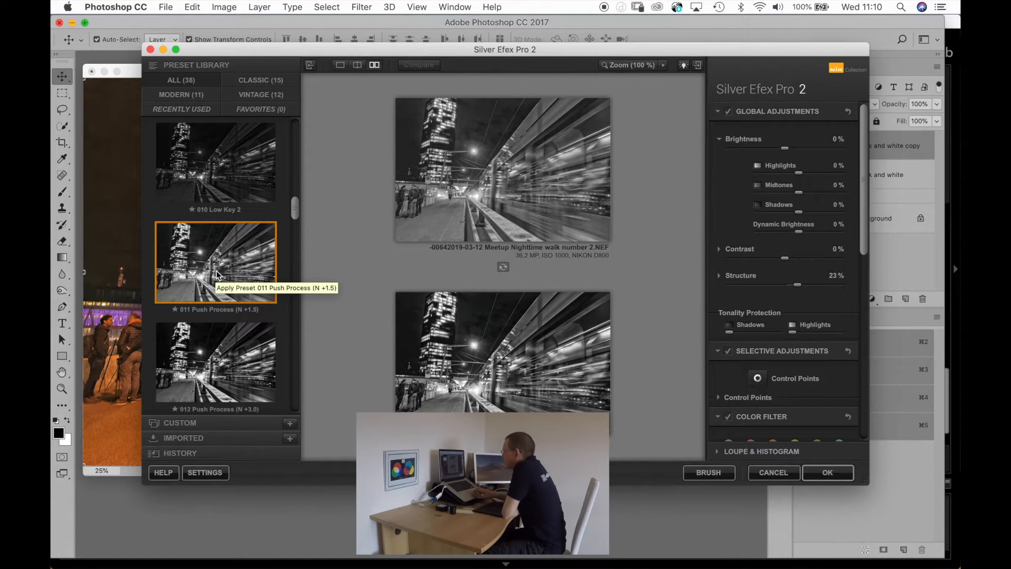
Look through the presets from 012 Push Process (N +3.0) to 023 Wet Rocks, trying 019 Fine Art Process.
scroll(219, 275, "down", 3)
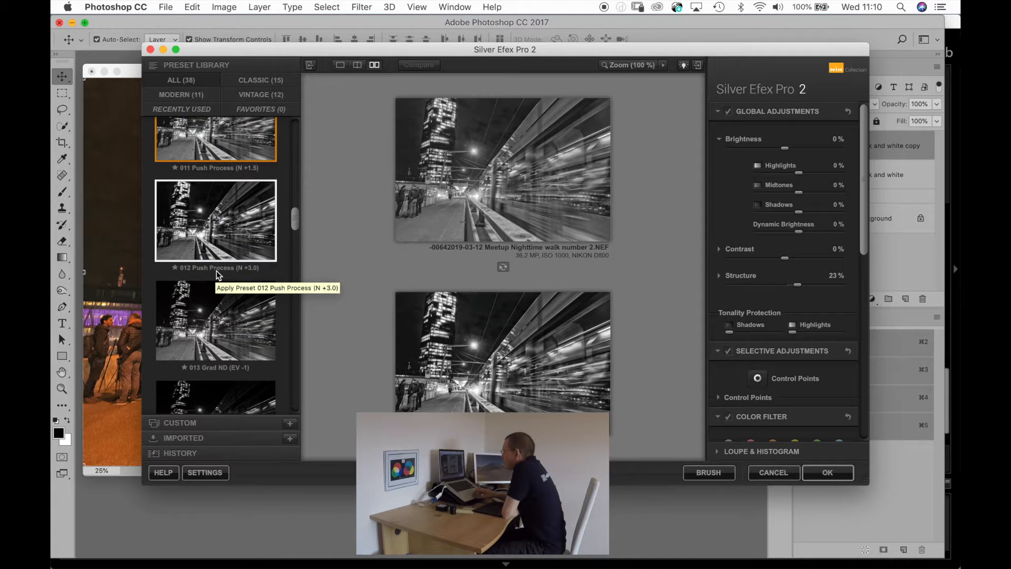
scroll(218, 274, "down", 3)
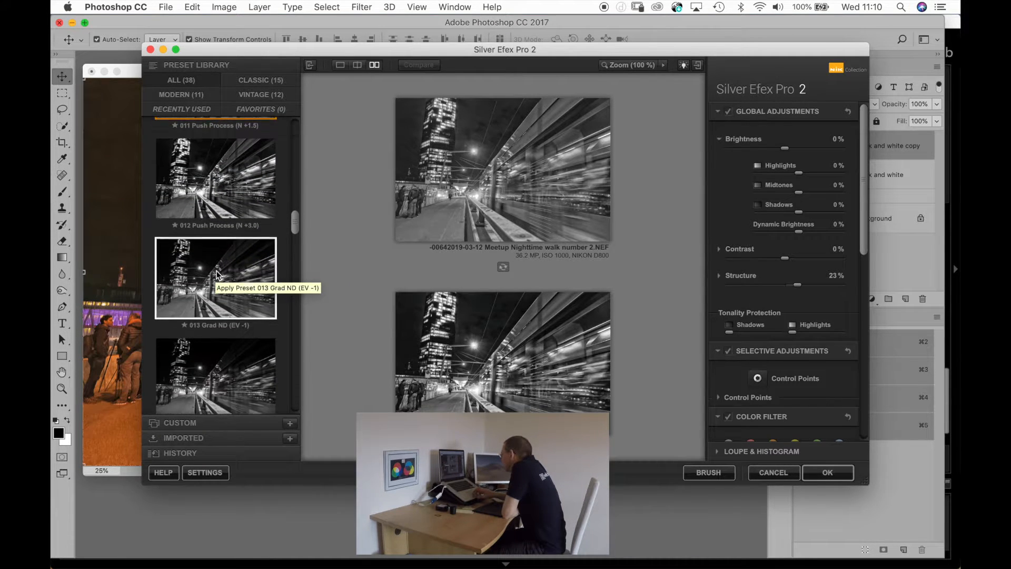
scroll(217, 274, "down", 5)
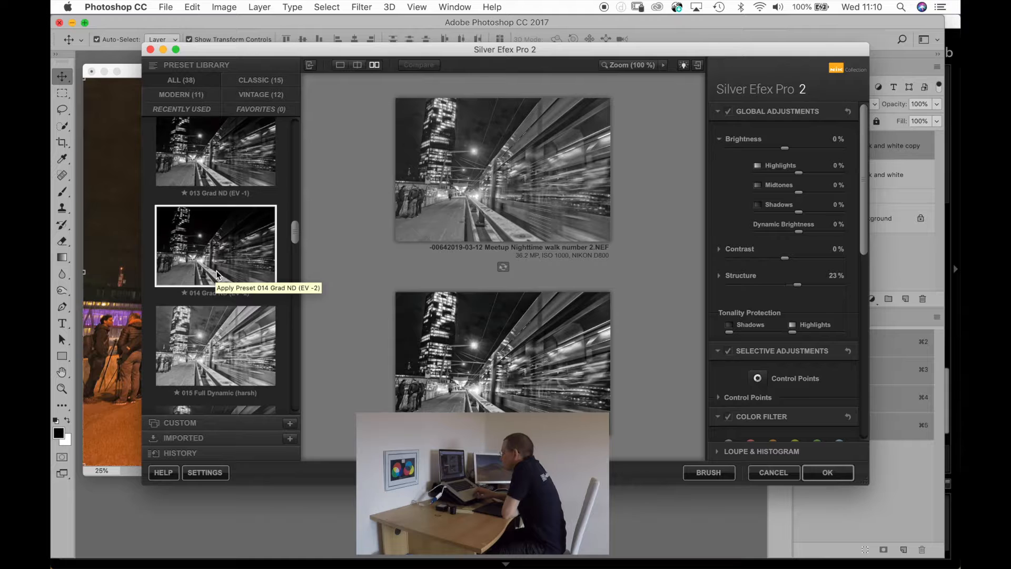
scroll(217, 274, "down", 2)
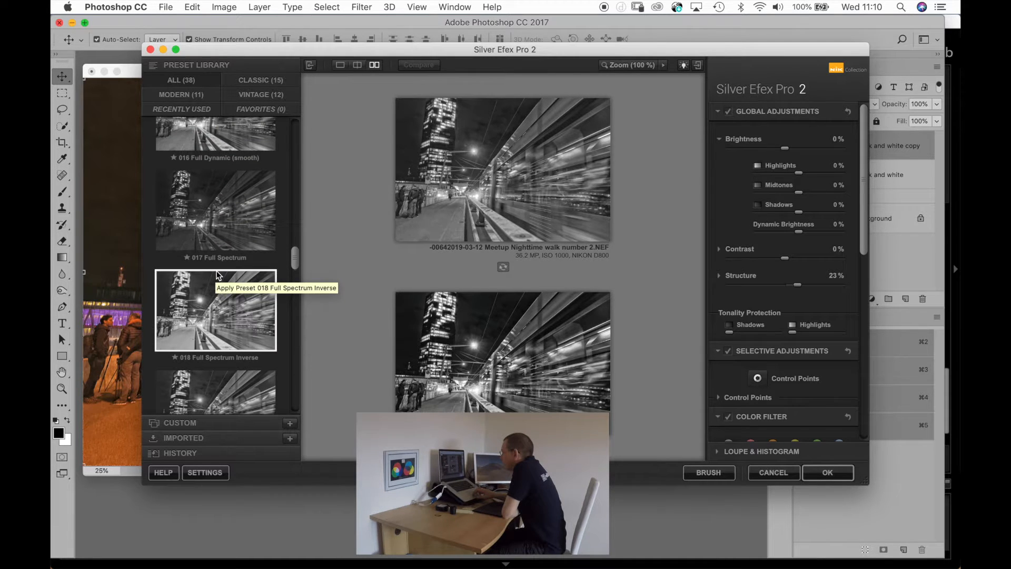
scroll(216, 274, "down", 3)
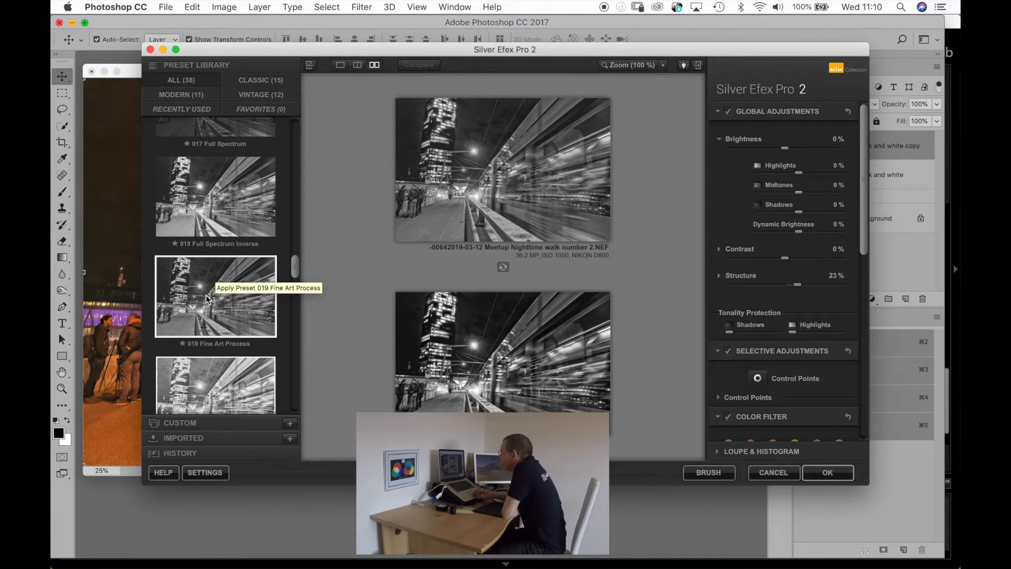
left_click(207, 296)
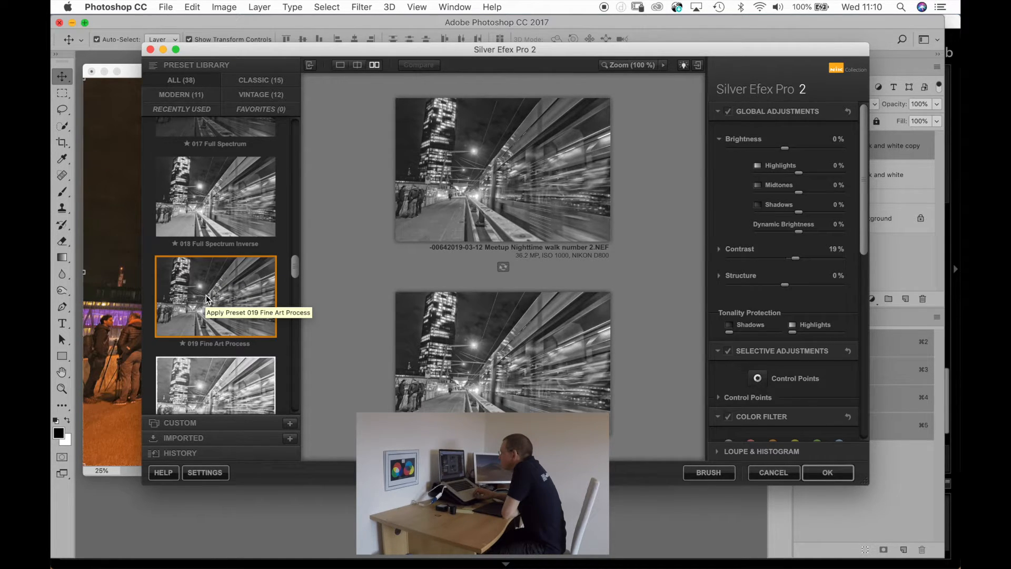
scroll(206, 298, "down", 3)
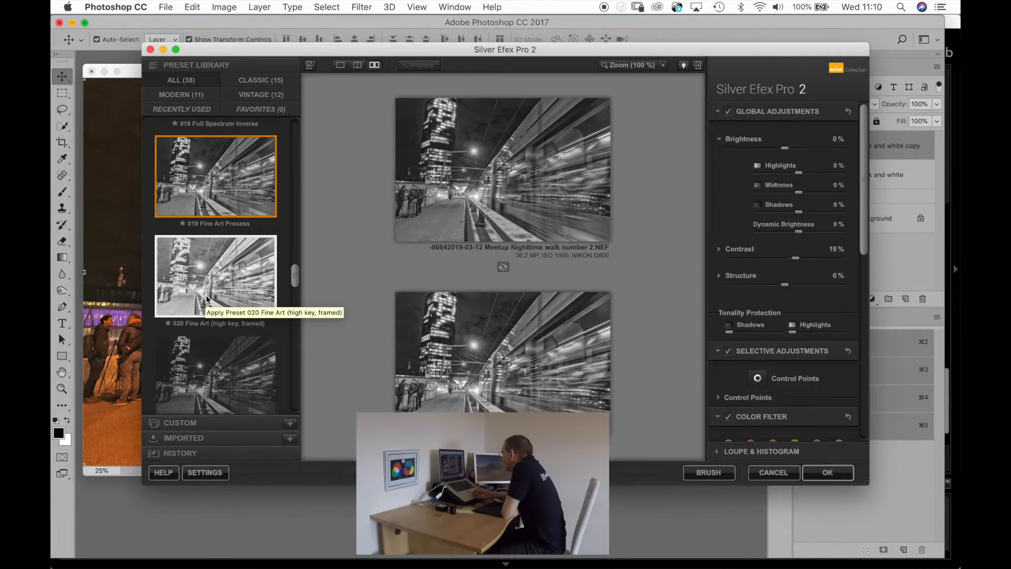
scroll(206, 298, "down", 5)
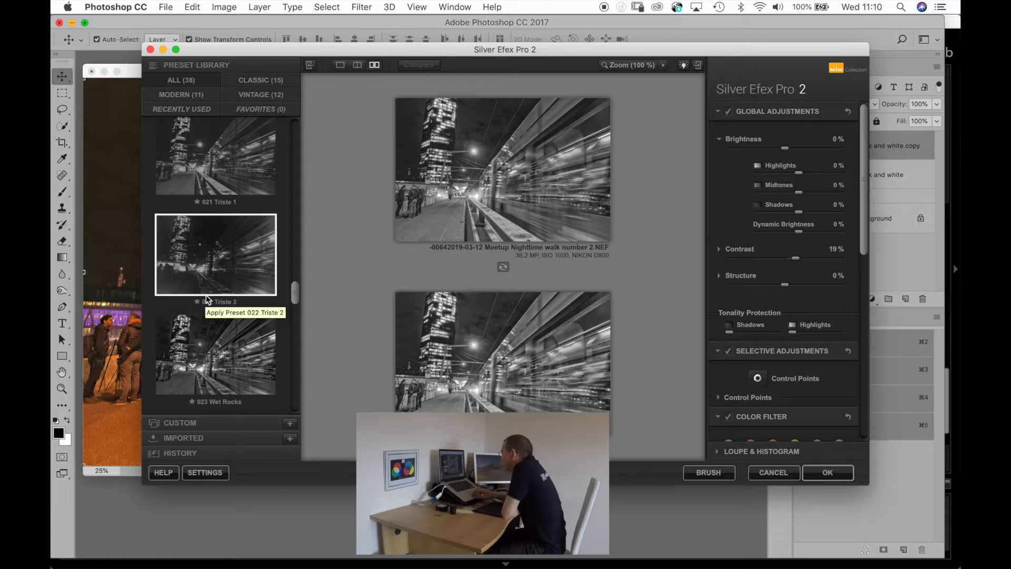
Choose the 011 Push Process (N +1.5) preset and apply the black and white filter to the tram photo.
scroll(206, 299, "up", 18)
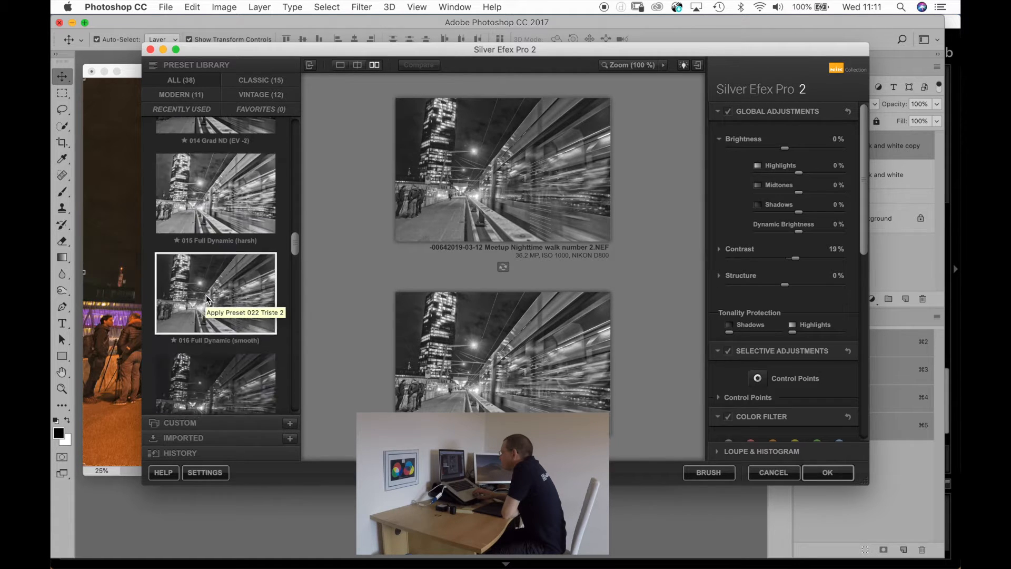
scroll(206, 298, "up", 5)
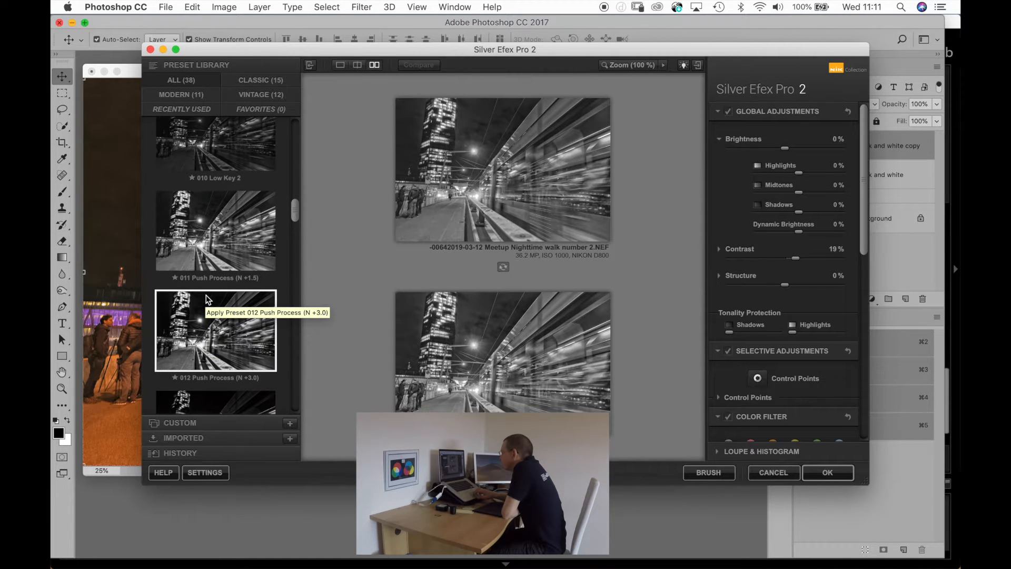
left_click(210, 241)
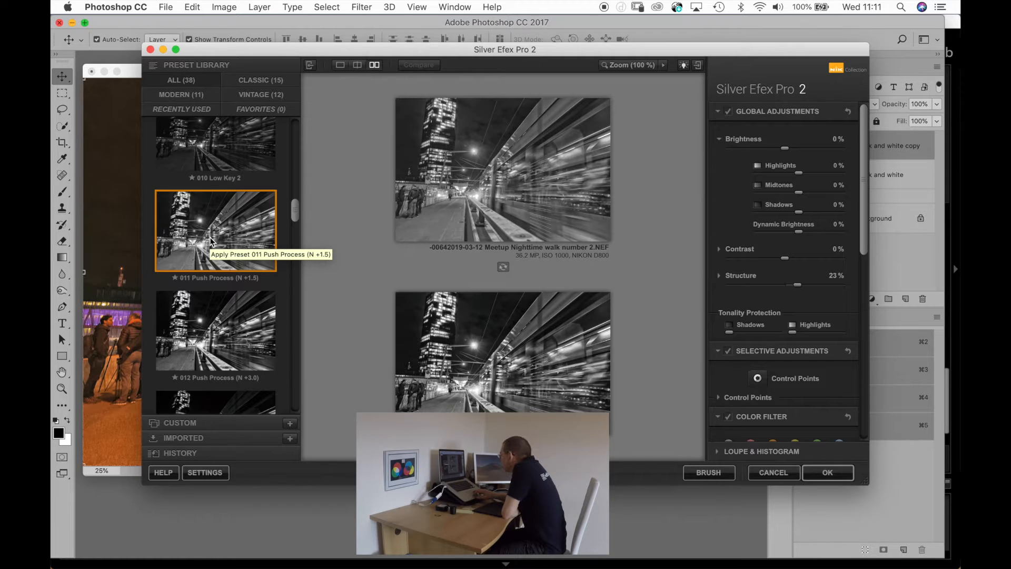
scroll(210, 241, "up", 3)
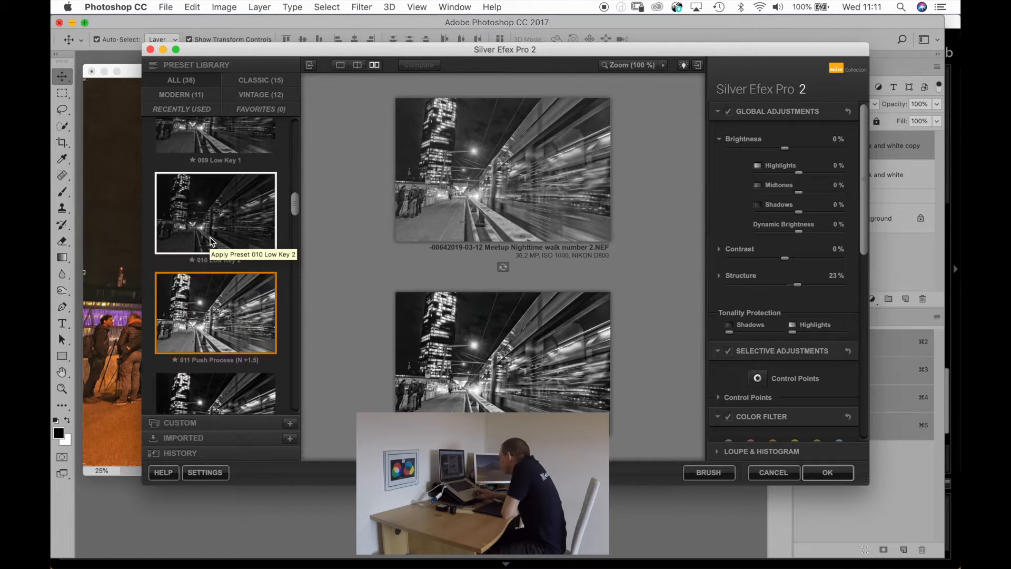
scroll(210, 242, "up", 10)
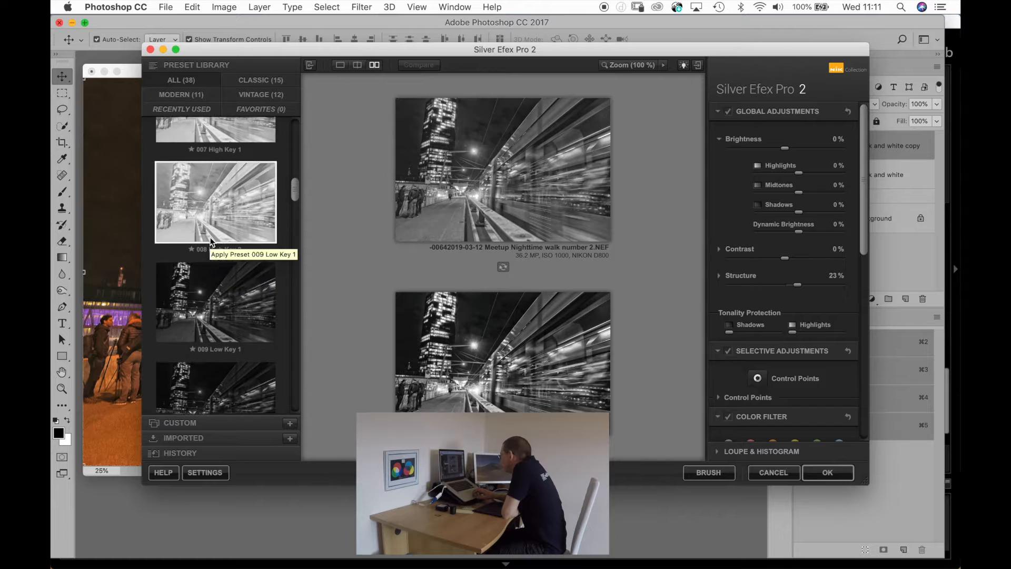
left_click(835, 476)
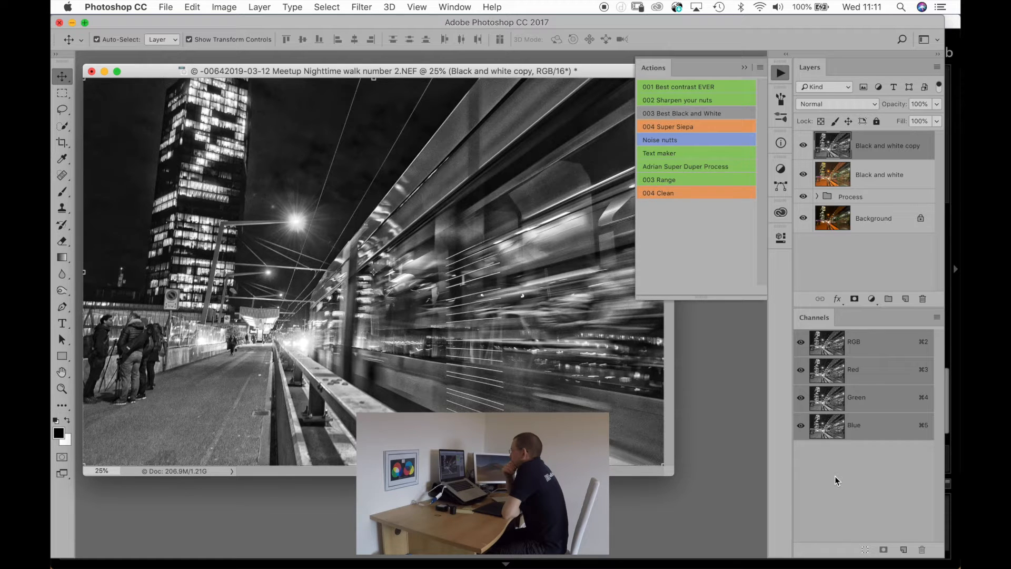
Try the Black and white copy layer at 50% and 30% opacity, and settle on 70%.
key("5")
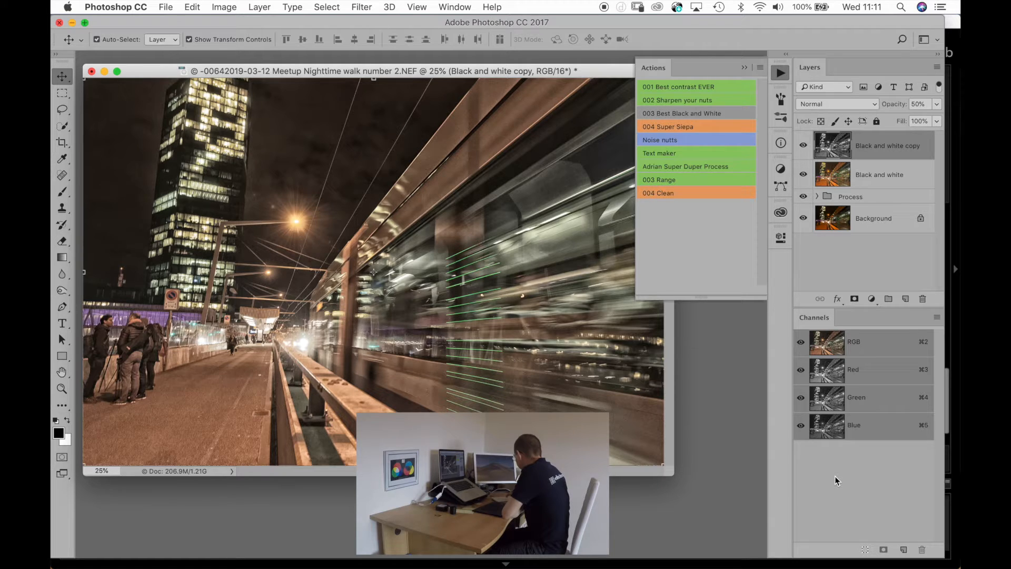
key("3")
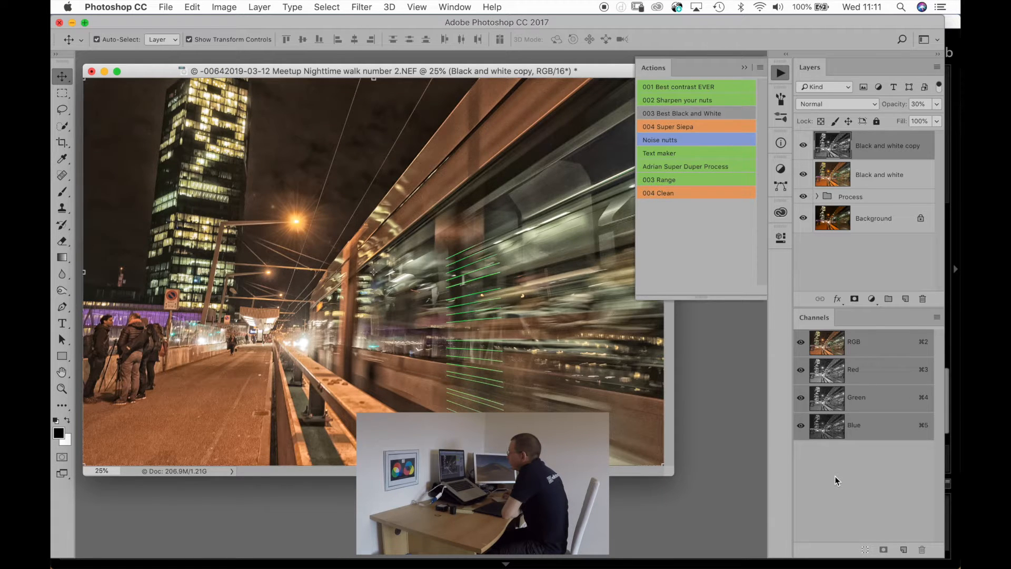
key("8")
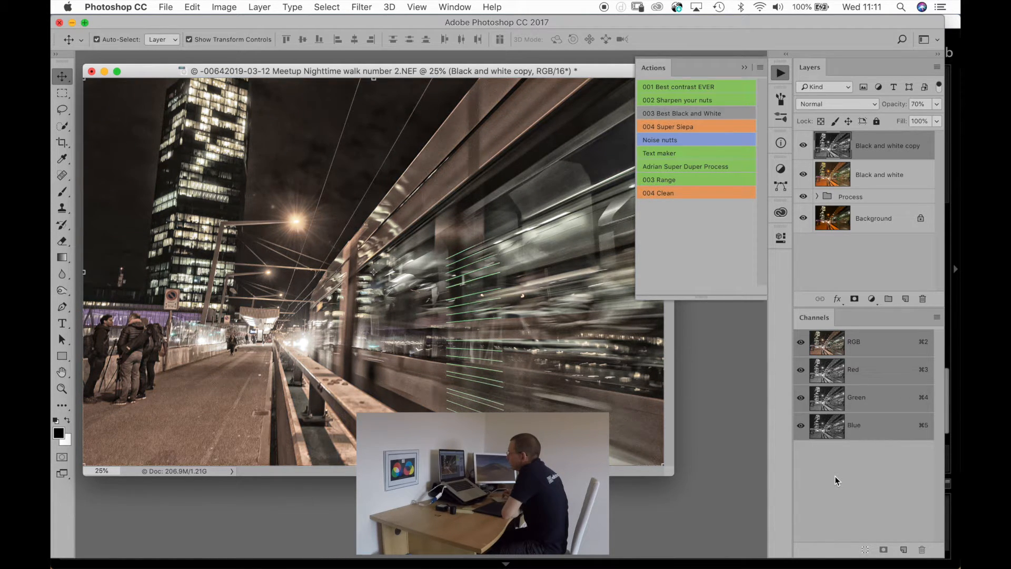
key("9")
key("super")
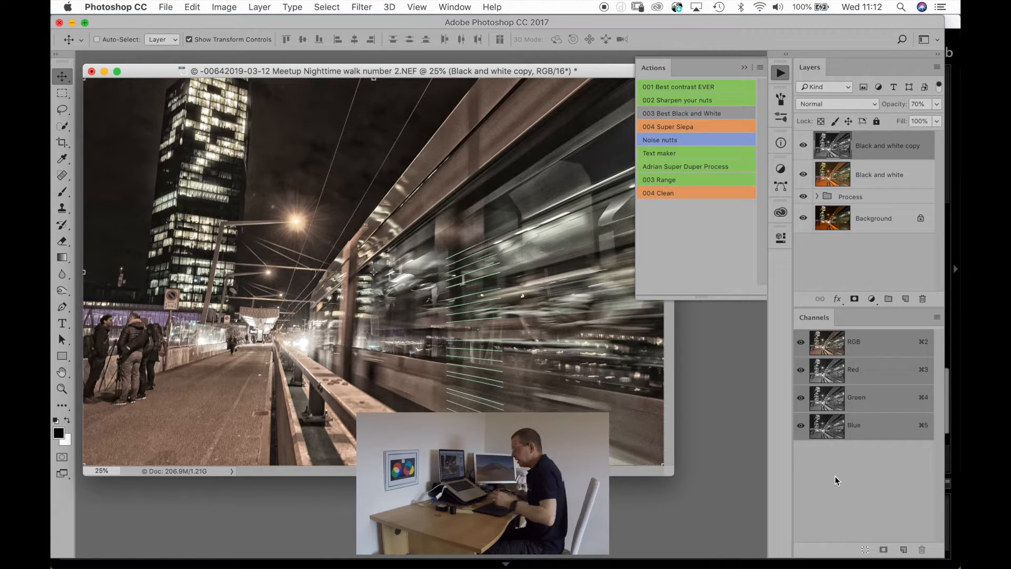
Close the tram photo with its changes saved and switch to Lightroom.
key("super+w")
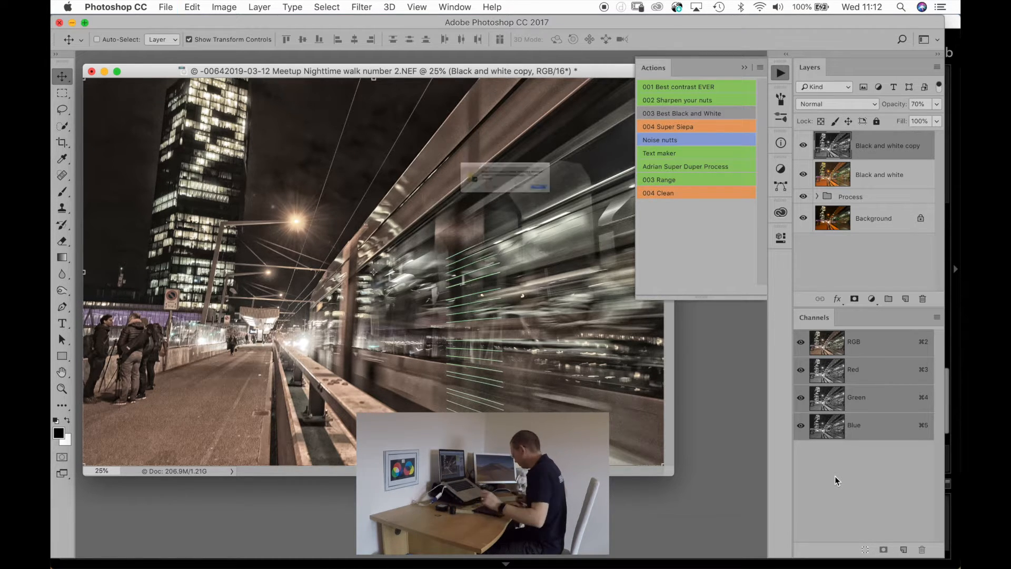
key("Return")
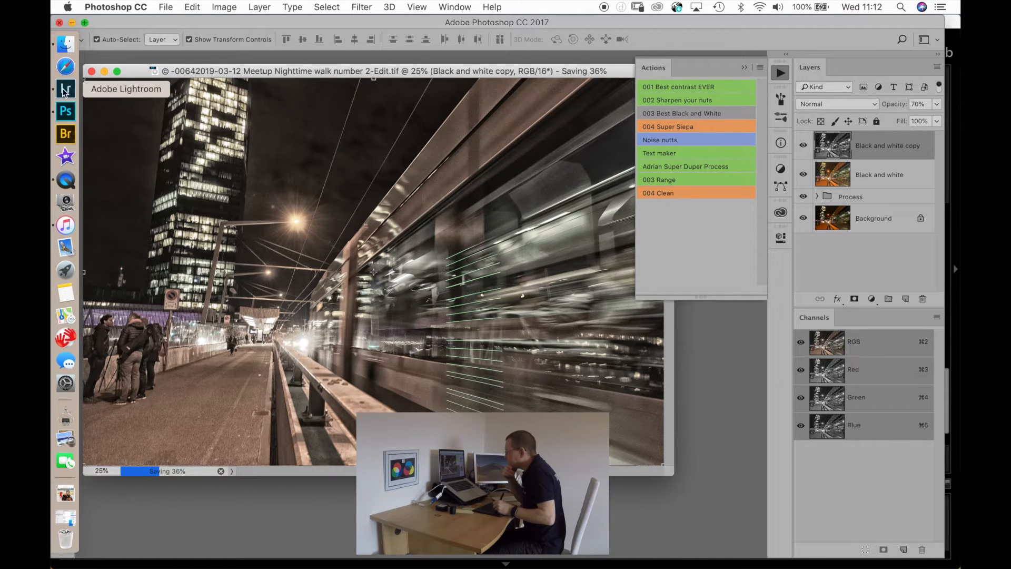
left_click(64, 91)
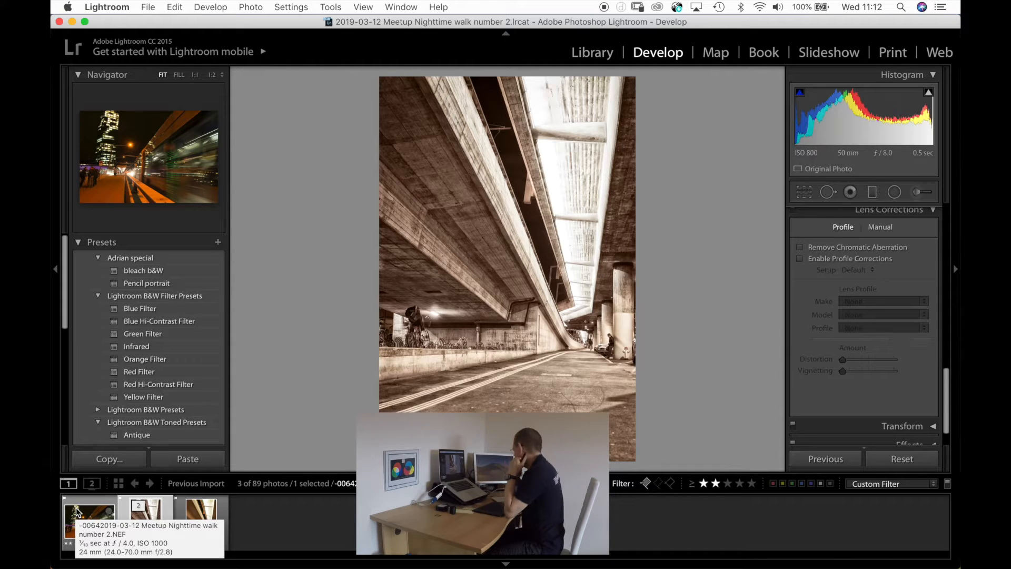
Show the photos in the Library grid with the side panels, and collapse the stack of underpass photo 82.
key("g")
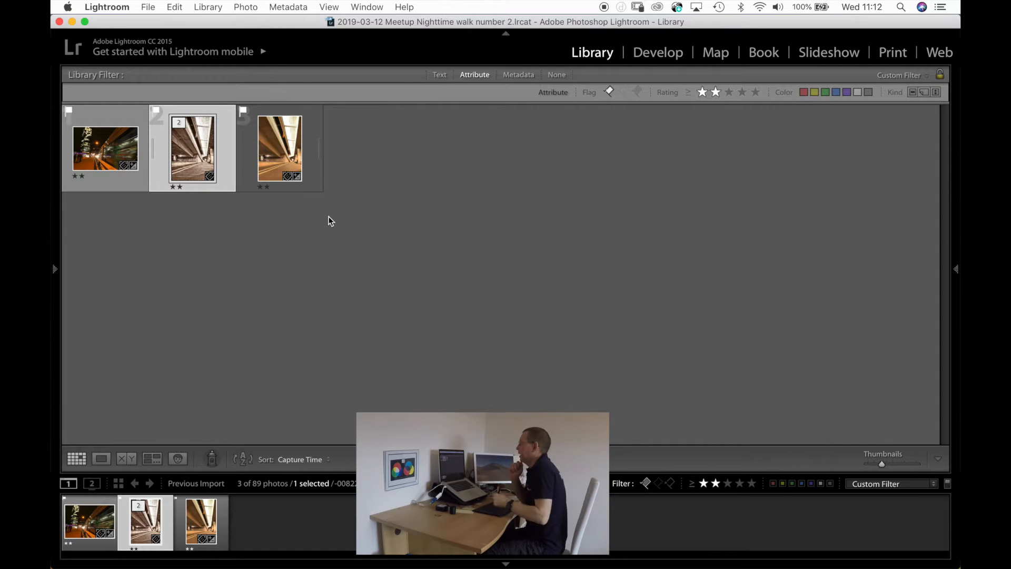
key("Tab")
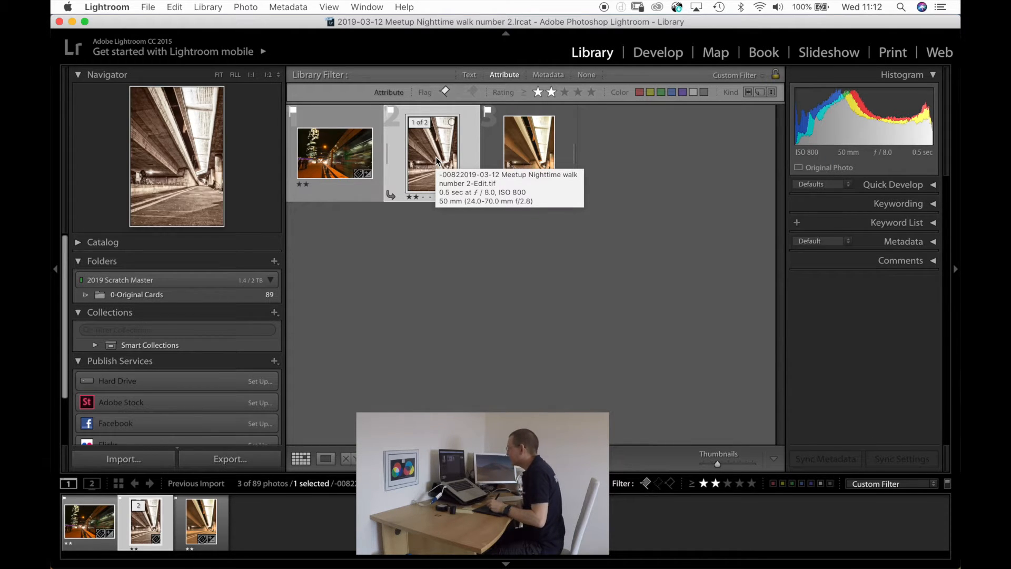
key("s")
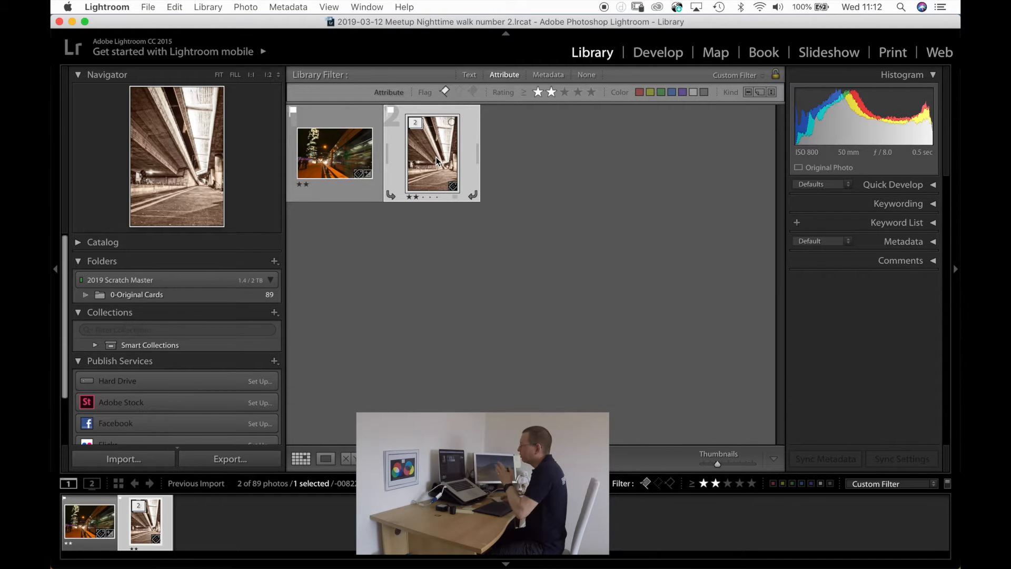
left_click(552, 141)
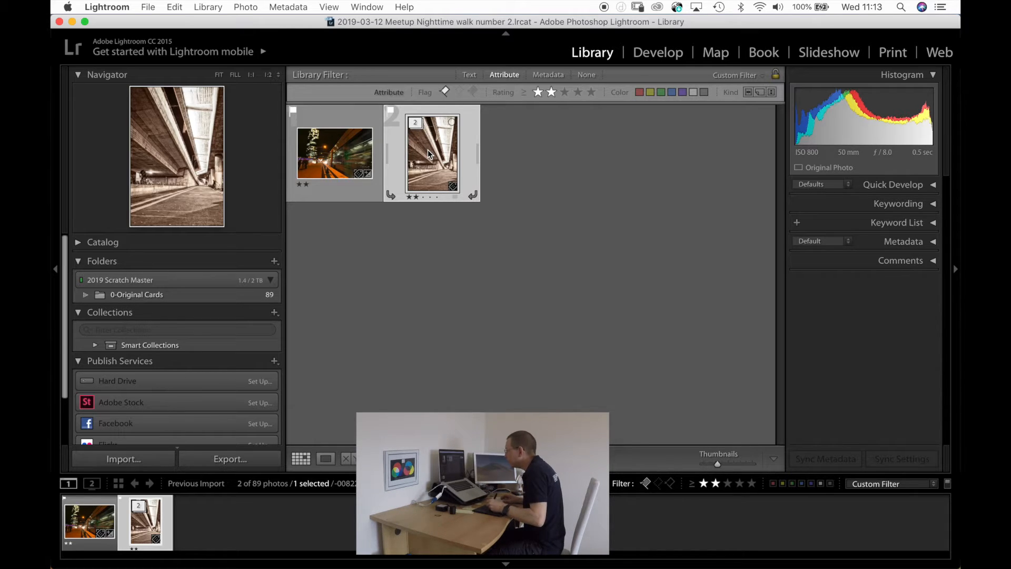
Expand and collapse the underpass photo's stack to check it, and collapse the tram photo's stack.
key("s")
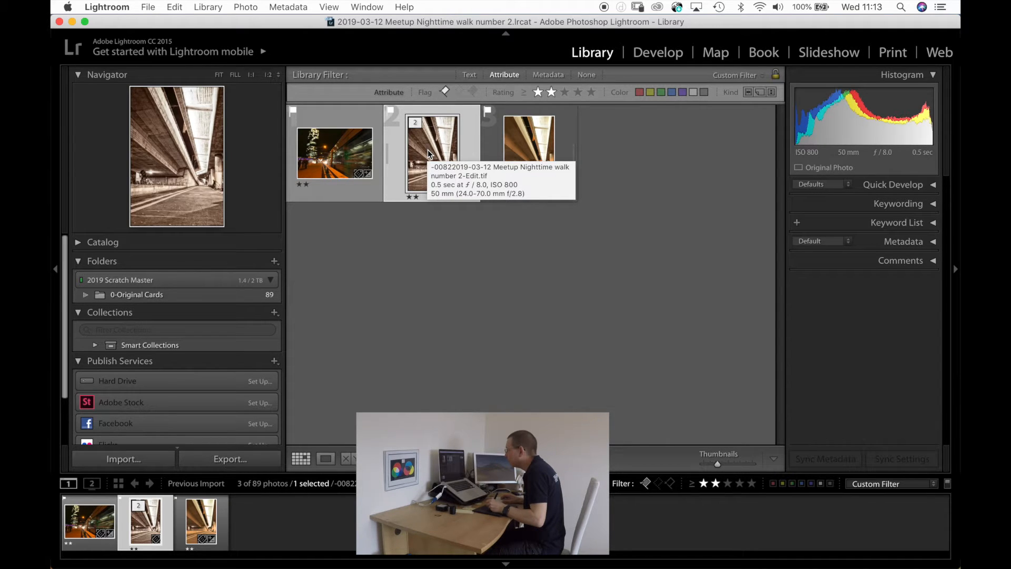
key("s")
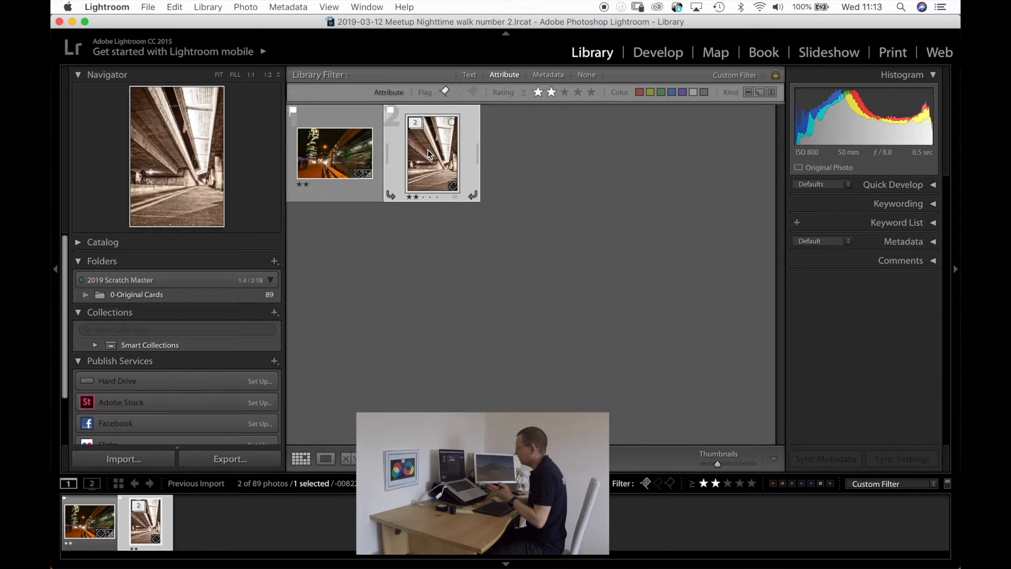
key("p")
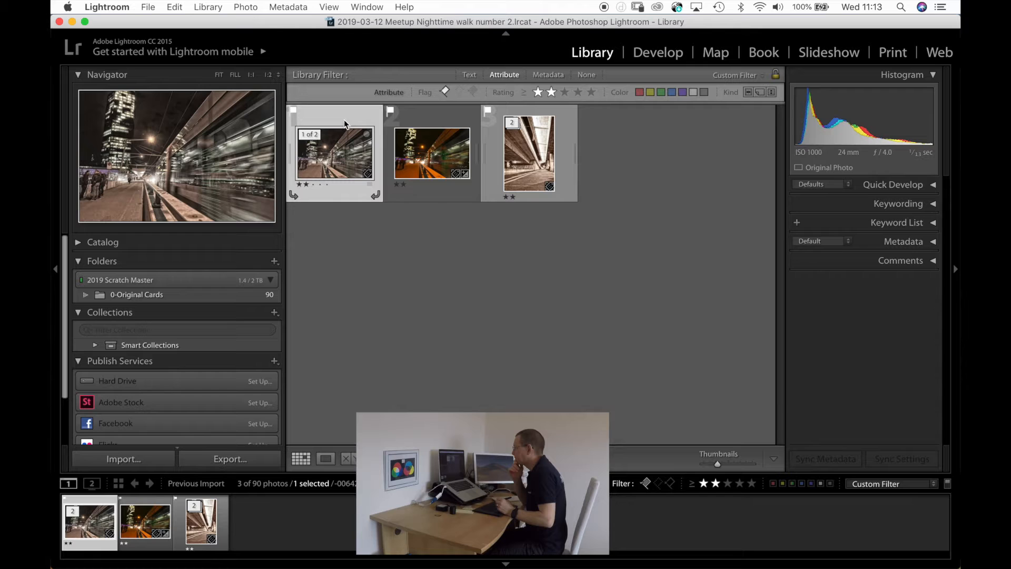
key("s")
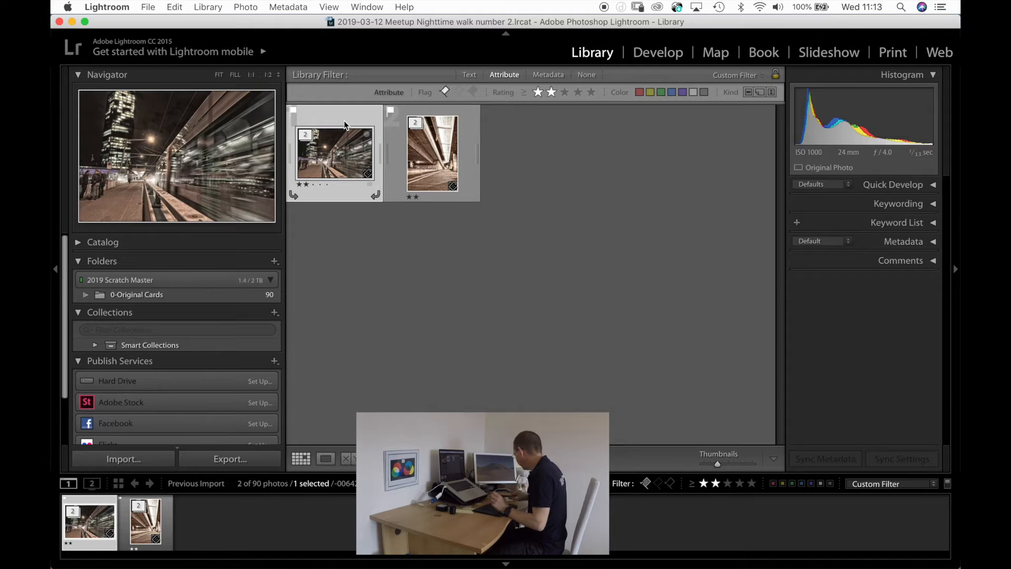
Select both finished photos and set up their export with the full size jpegs preset from the export group.
key("Right")
key("Left")
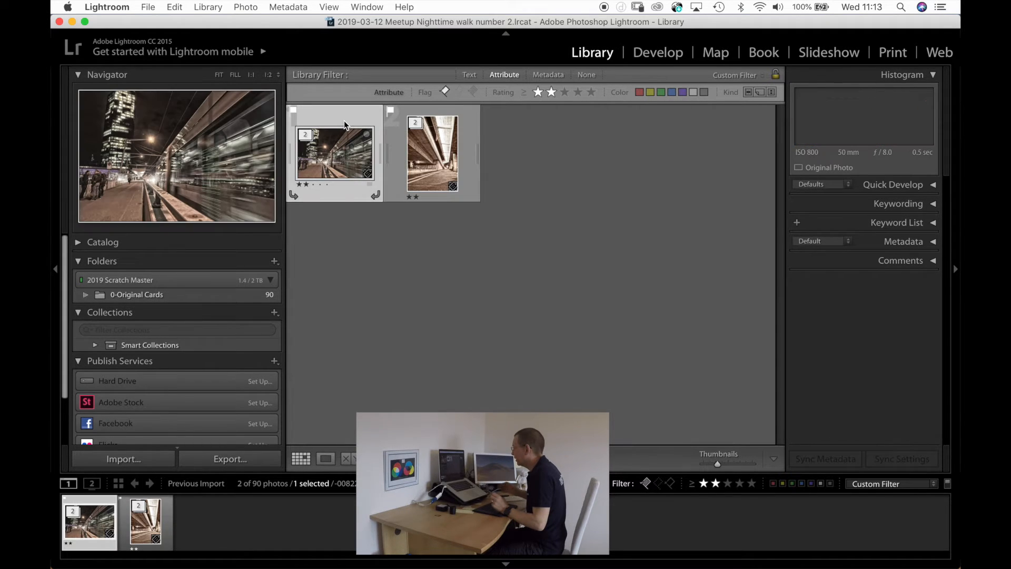
key("Right")
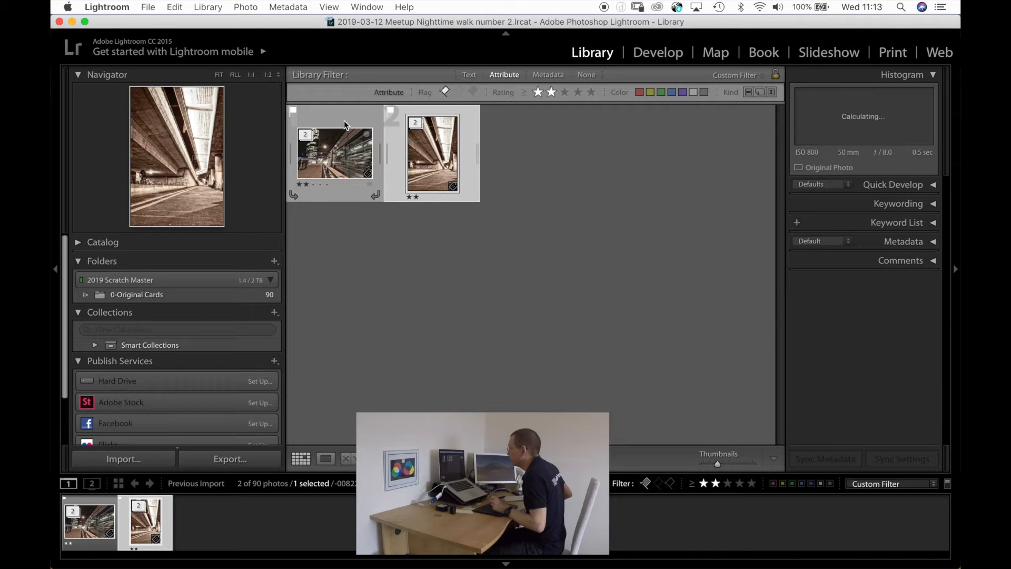
key("super+a")
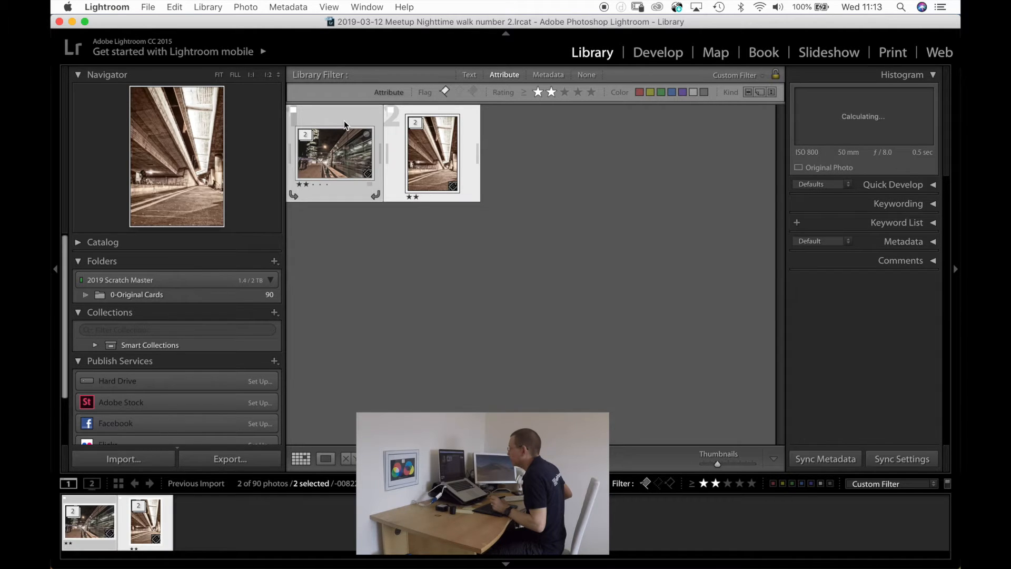
left_click(229, 461)
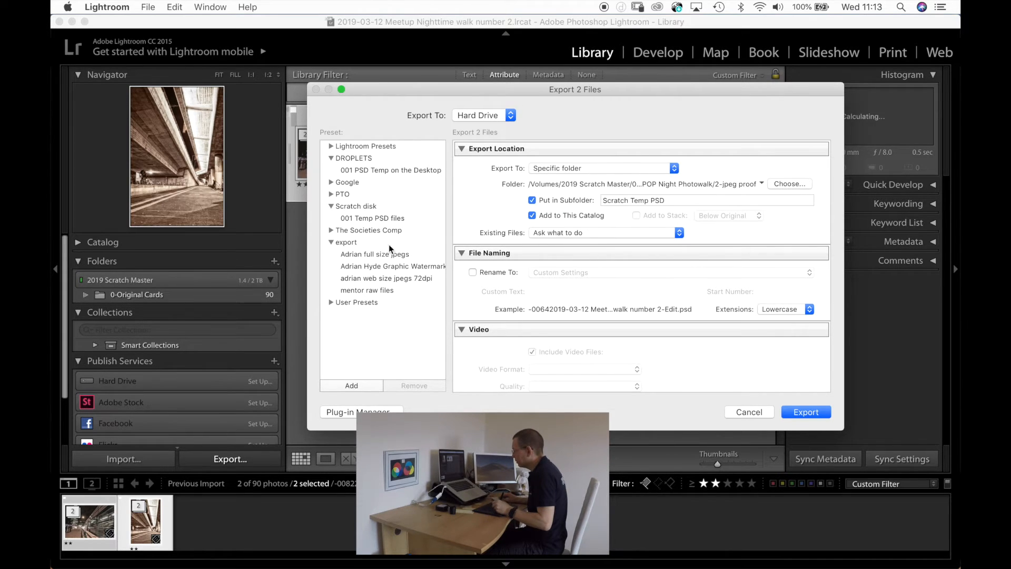
left_click(373, 254)
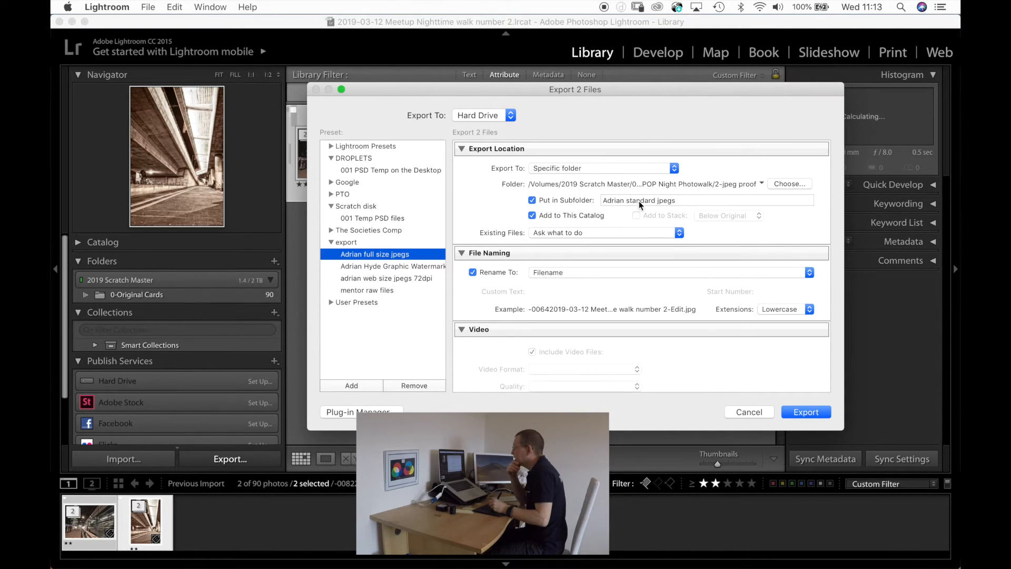
Set the export destination to the 2-jpeg proof folder inside 2019-03-12 Meetup Nighttime walk number 2.
left_click(789, 184)
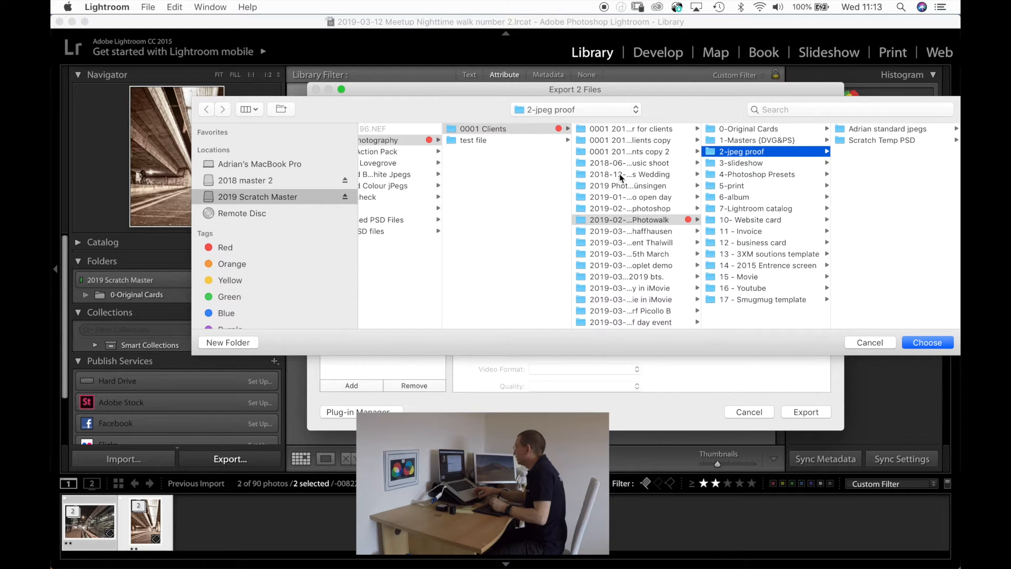
scroll(632, 248, "down", 3)
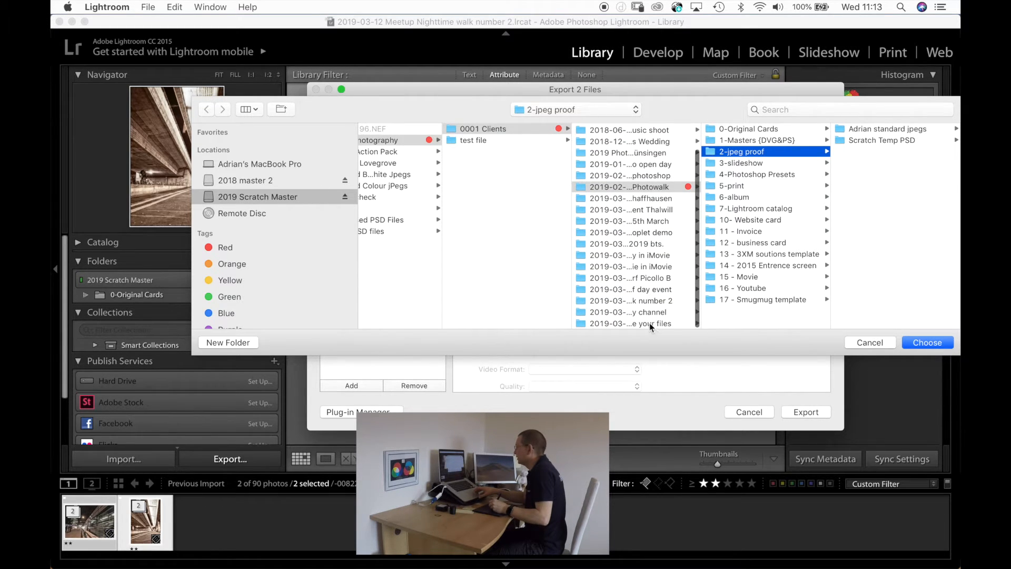
mouse_move(698, 314)
left_mouse_down()
mouse_move(714, 312)
mouse_move(695, 313)
mouse_move(704, 318)
left_mouse_up()
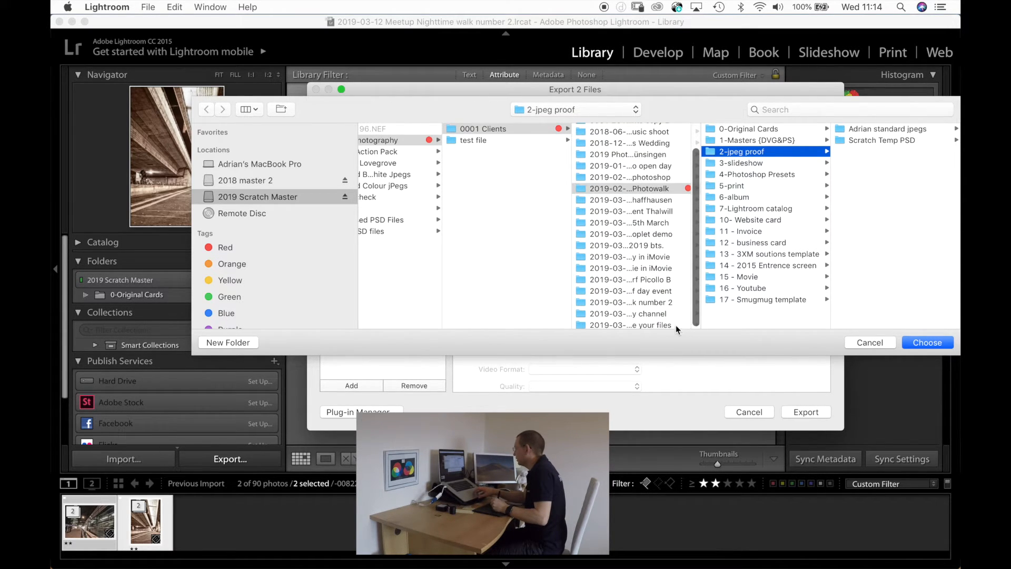
left_click(650, 302)
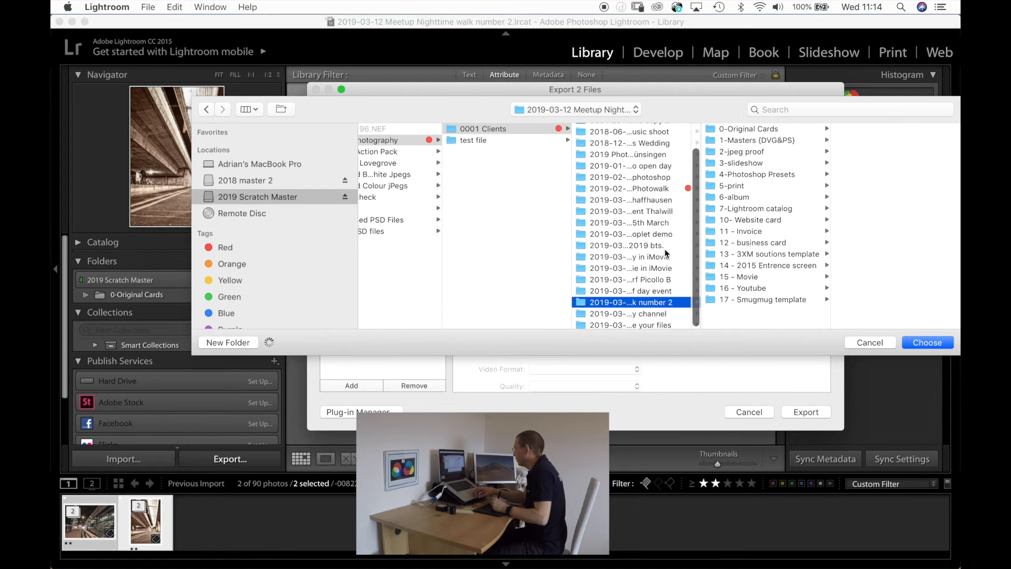
left_click(741, 151)
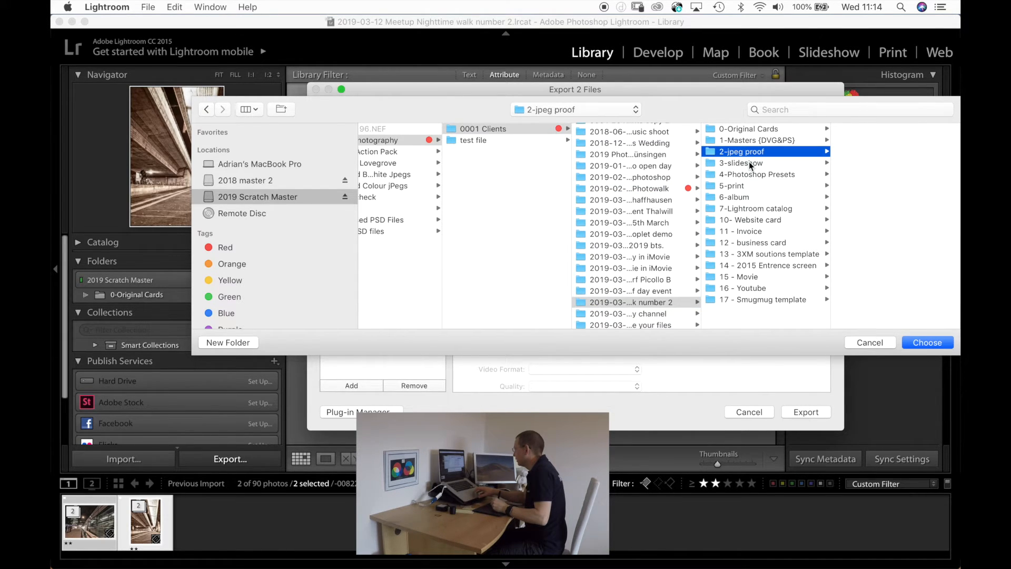
left_click(929, 342)
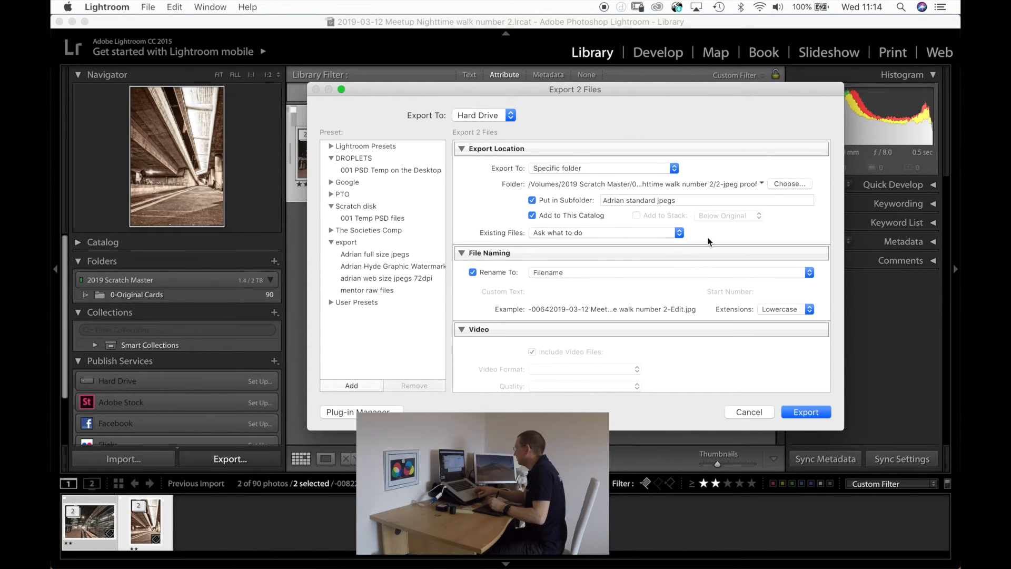
Review the remaining export settings down to Post-Processing and export the two photos.
scroll(661, 322, "down", 5)
scroll(662, 323, "down", 6)
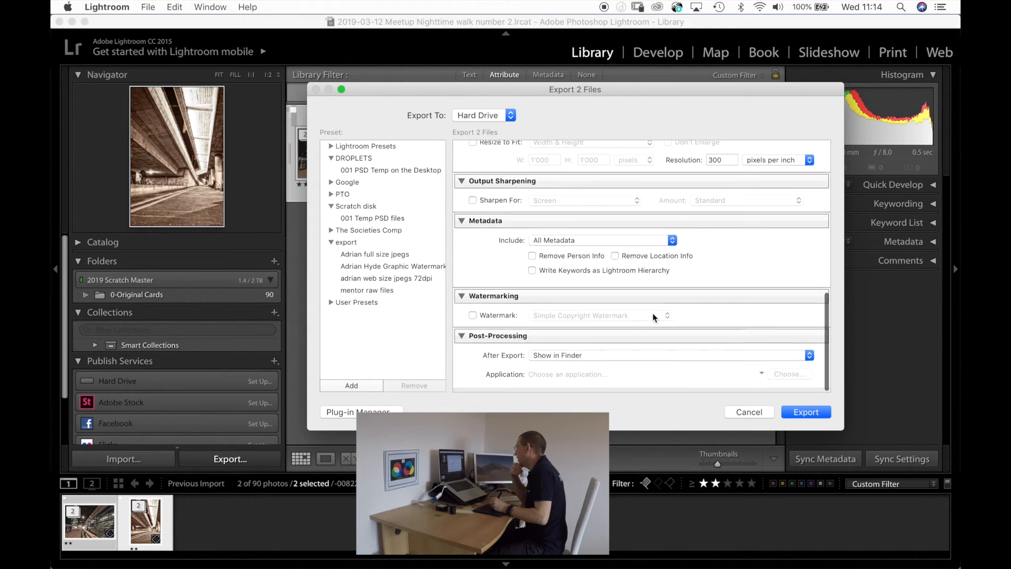
left_click(802, 413)
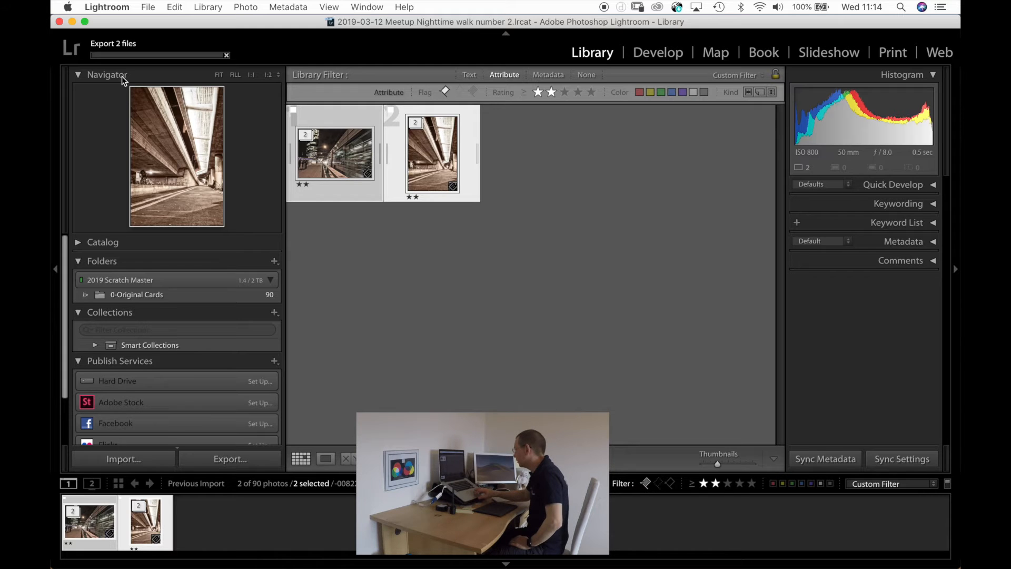
Compare the tram and underpass photos in Survey view with side panels hidden, filters off and lights out, and restore the lights.
key("Tab")
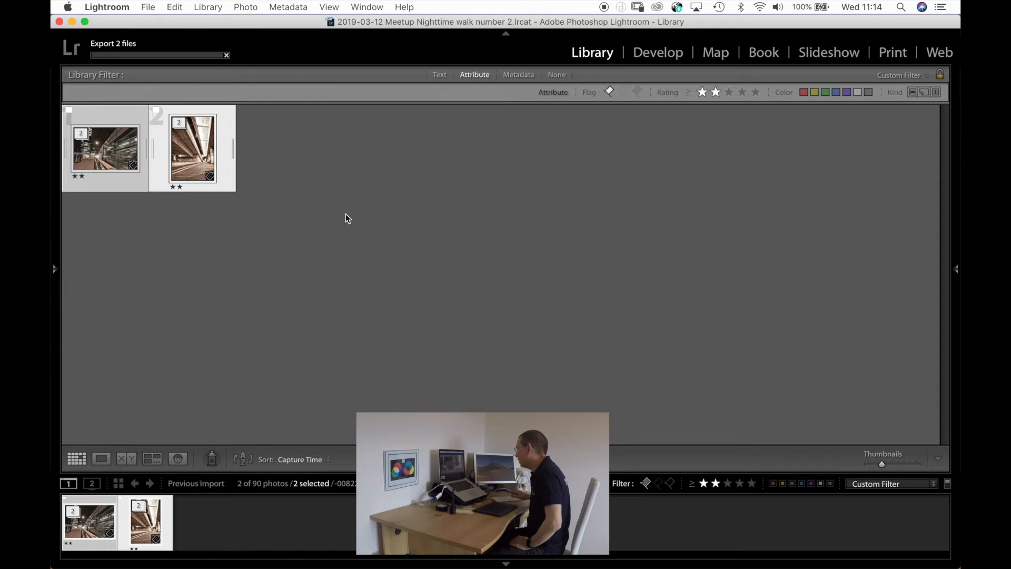
key("n")
key("super+l")
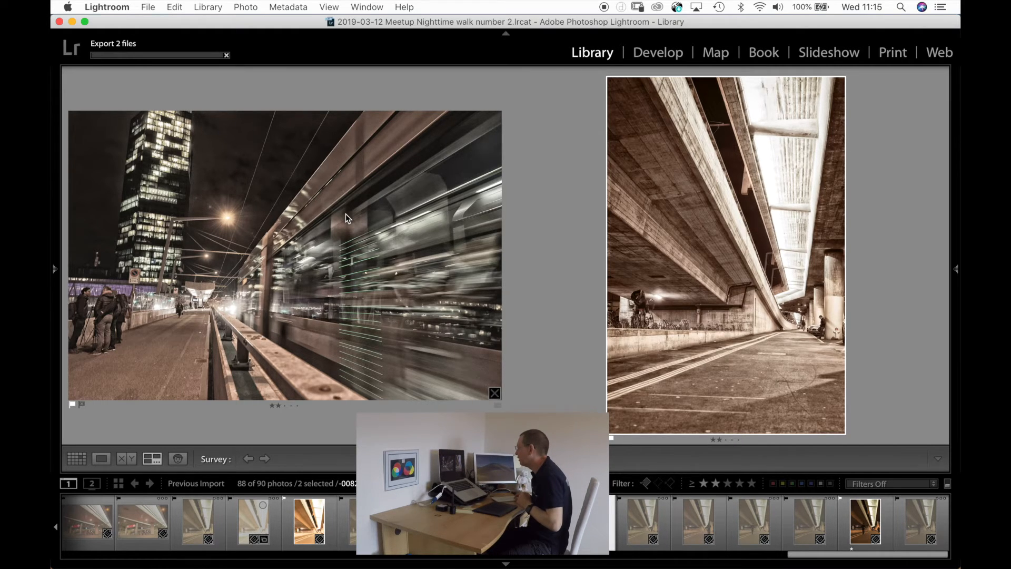
key("l")
key("l")
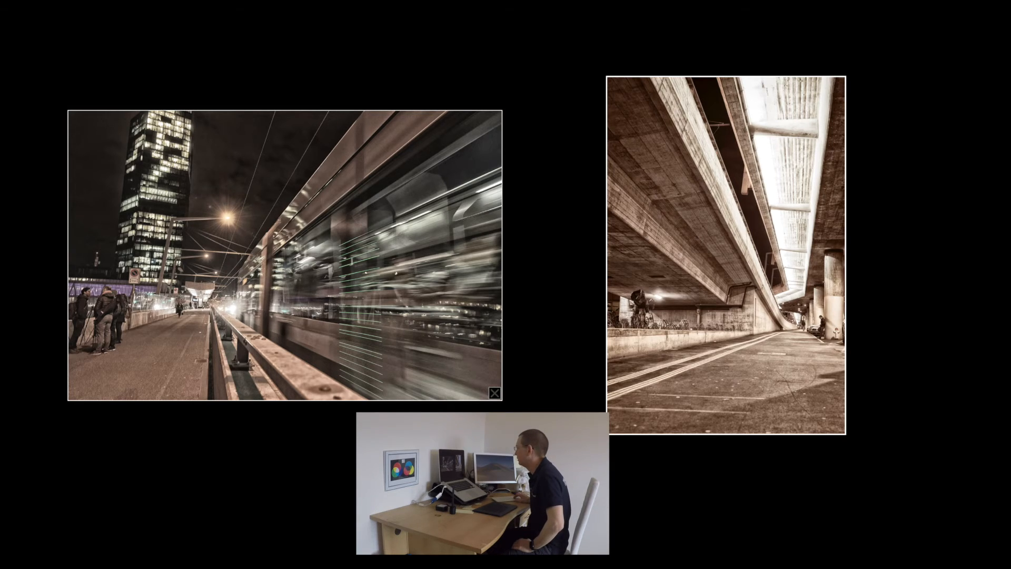
key("l")
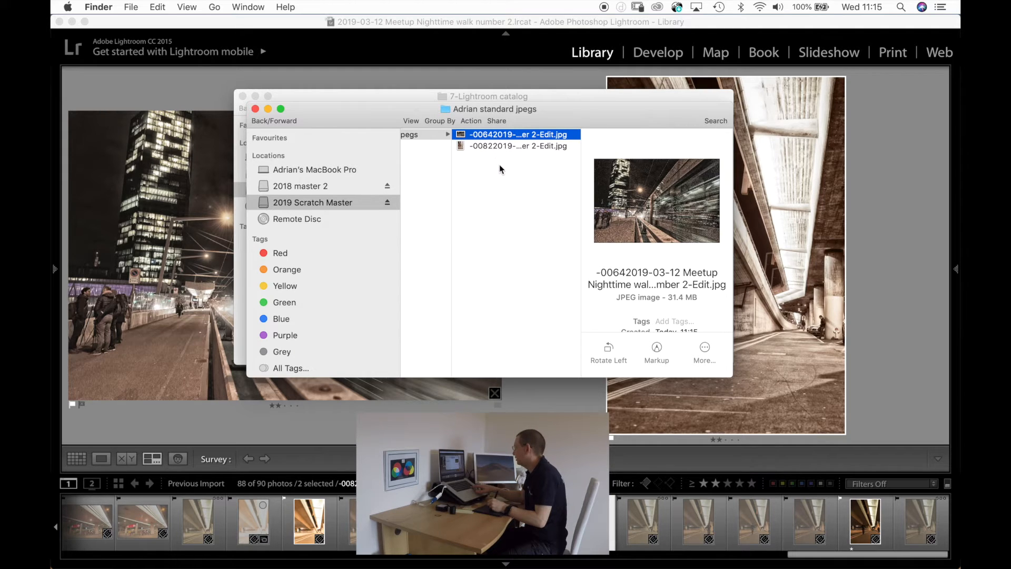
Browse in Finder from the exported JPEGs up to the client folders, widen the column, and open 2019-03-12 Meetup Nighttime walk number 2.
key("Left")
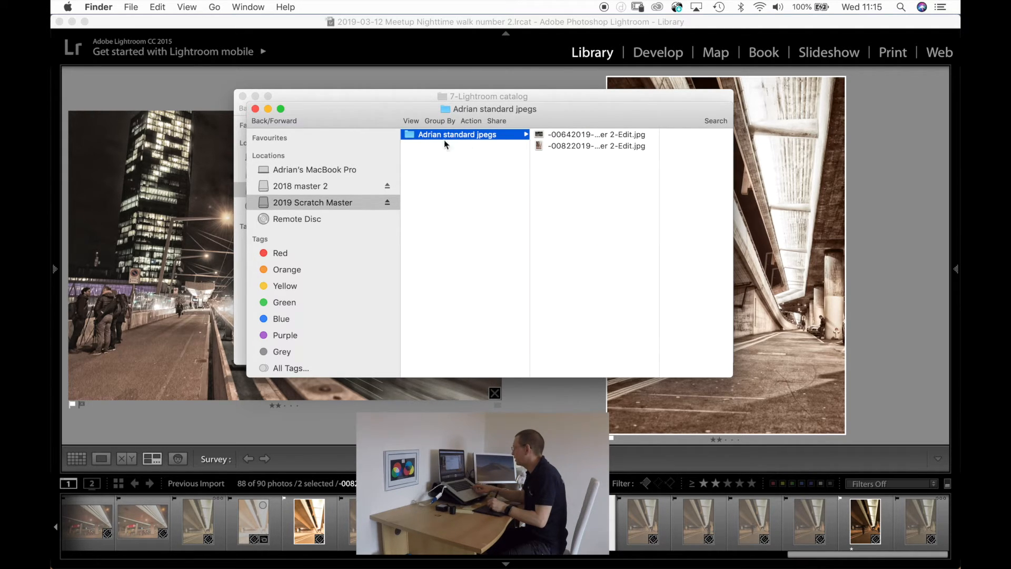
key("Left")
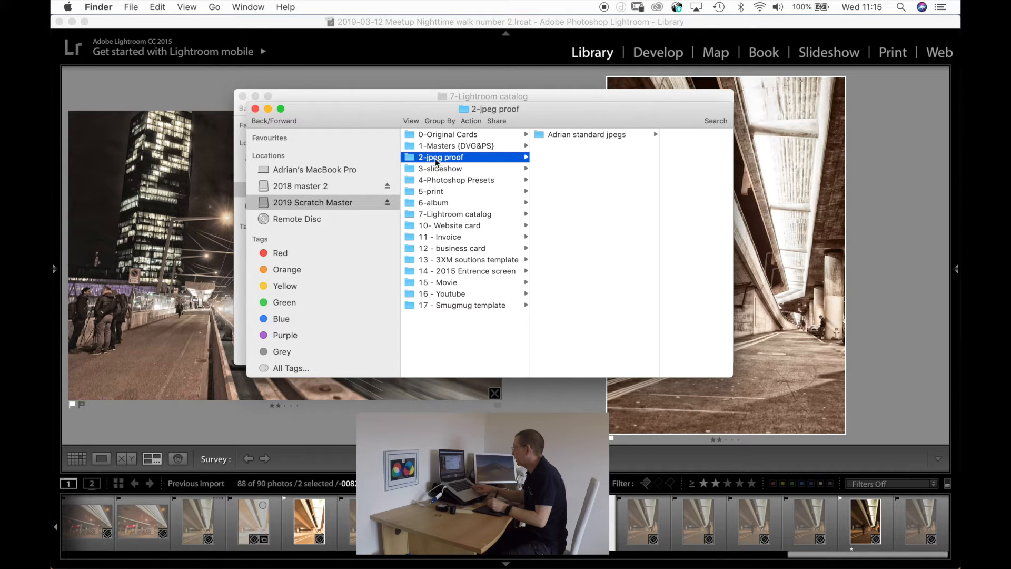
key("Left")
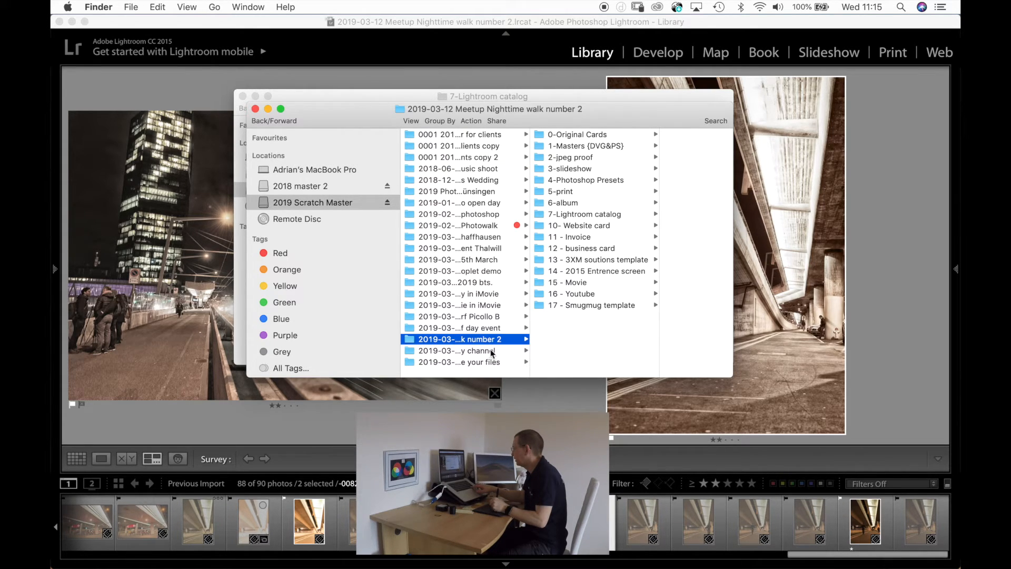
left_click(529, 351)
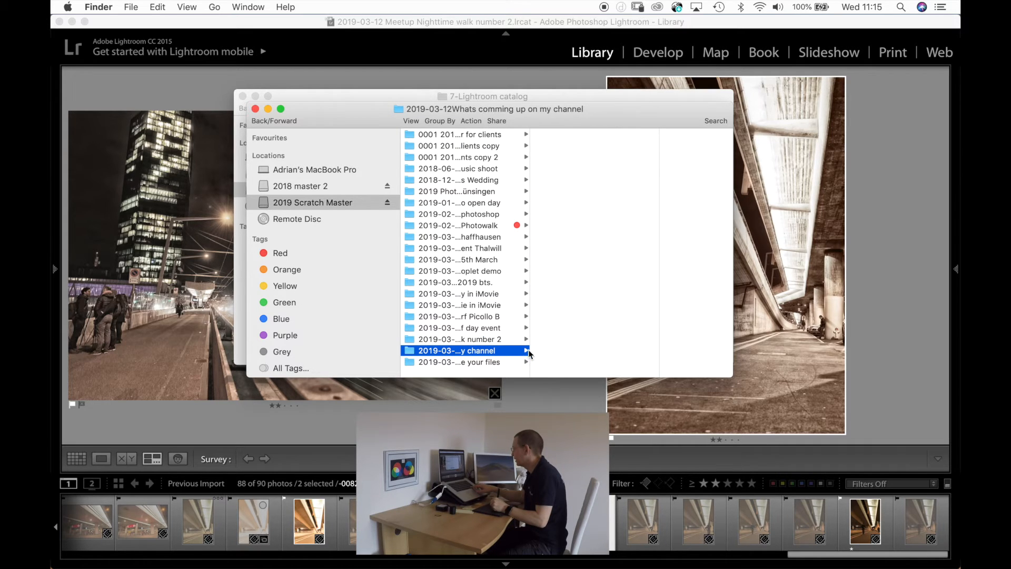
left_click_drag(529, 352, 645, 350)
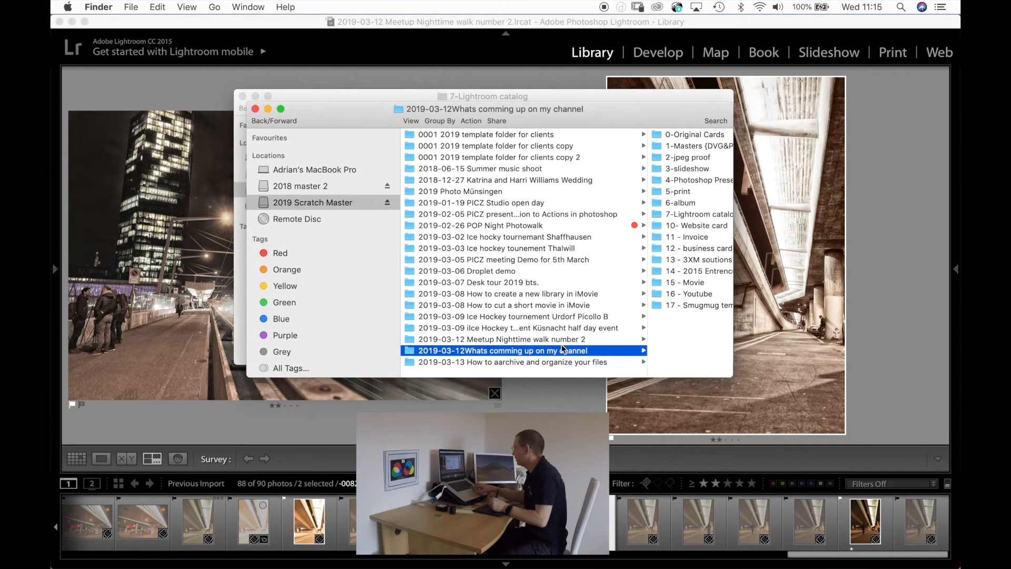
left_click(556, 340)
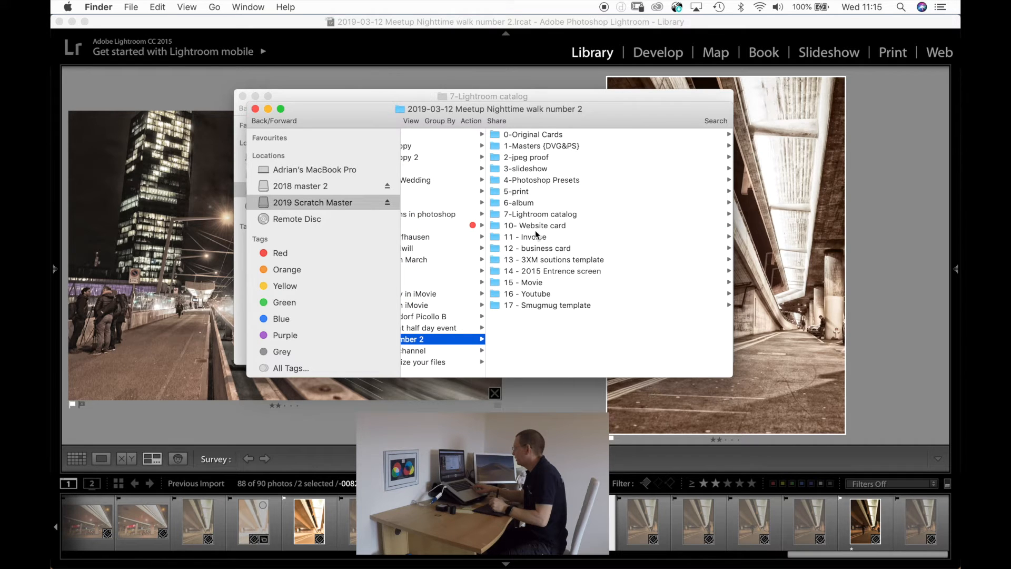
Inspect the shoot's 0-Original Cards folder and the exported JPEGs in 2-jpeg proof, and return to the shoot folder through 0001 Clients.
left_click(528, 137)
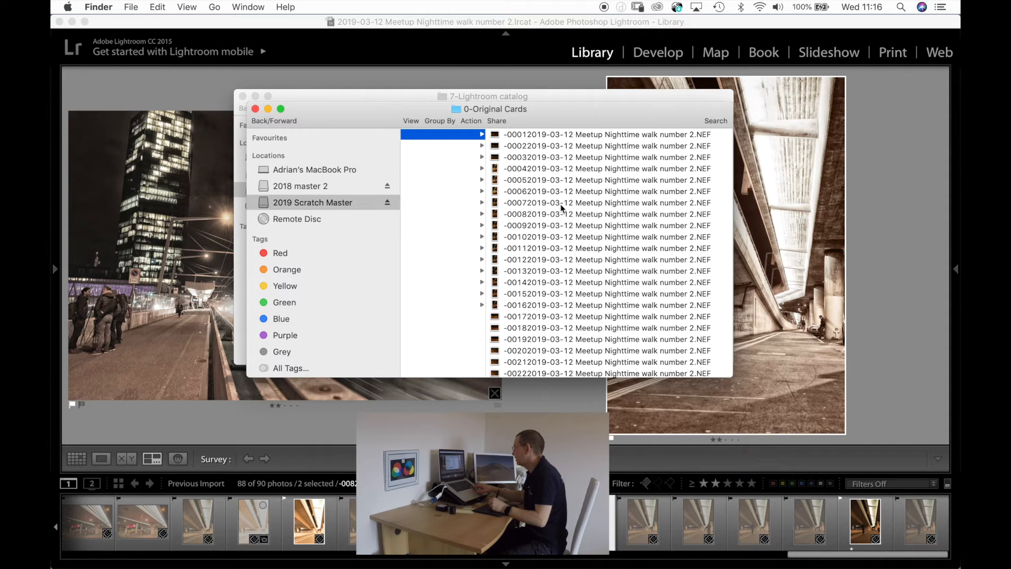
key("Left")
left_click(541, 156)
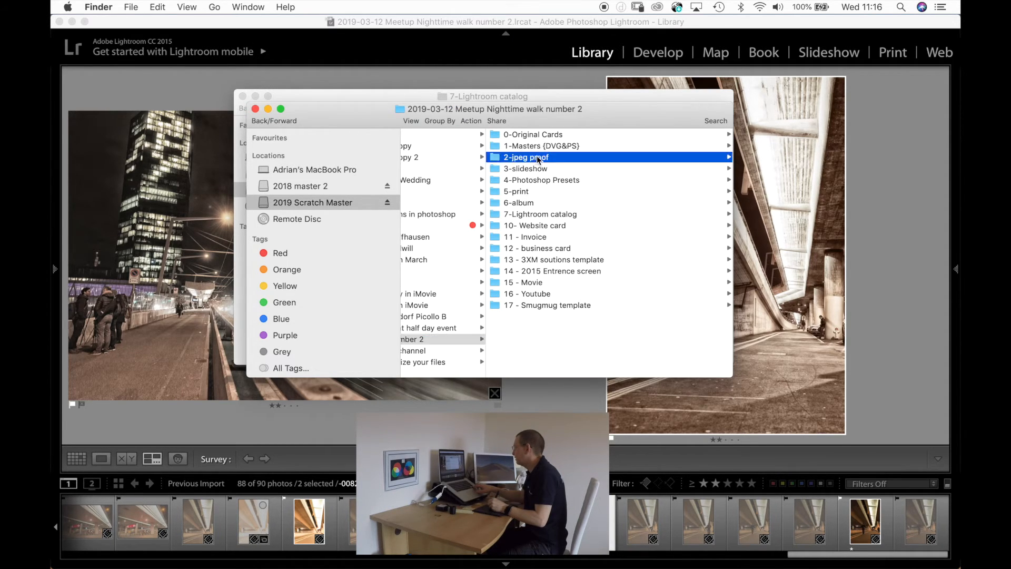
left_click(524, 134)
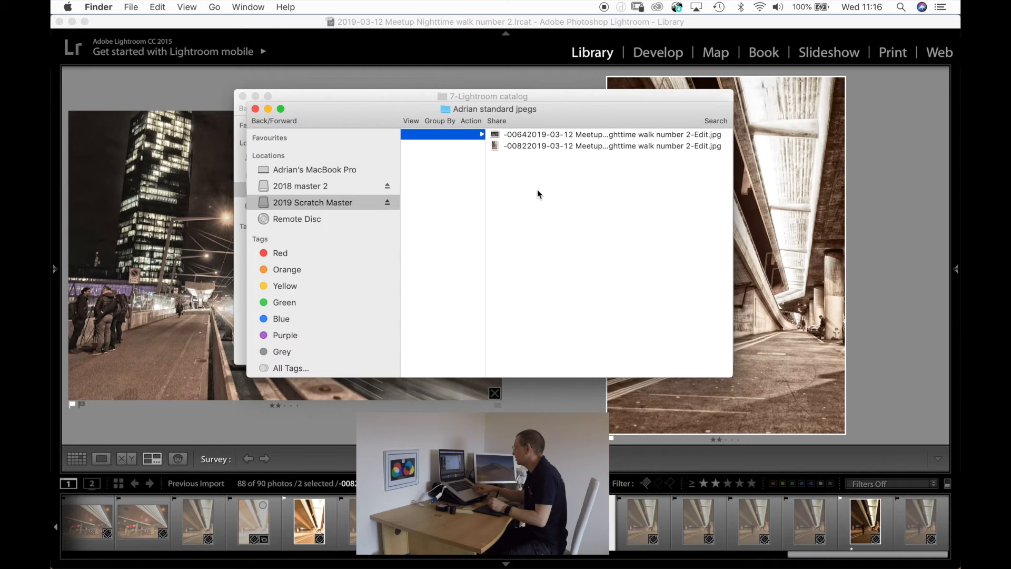
key("Left")
key("Left")
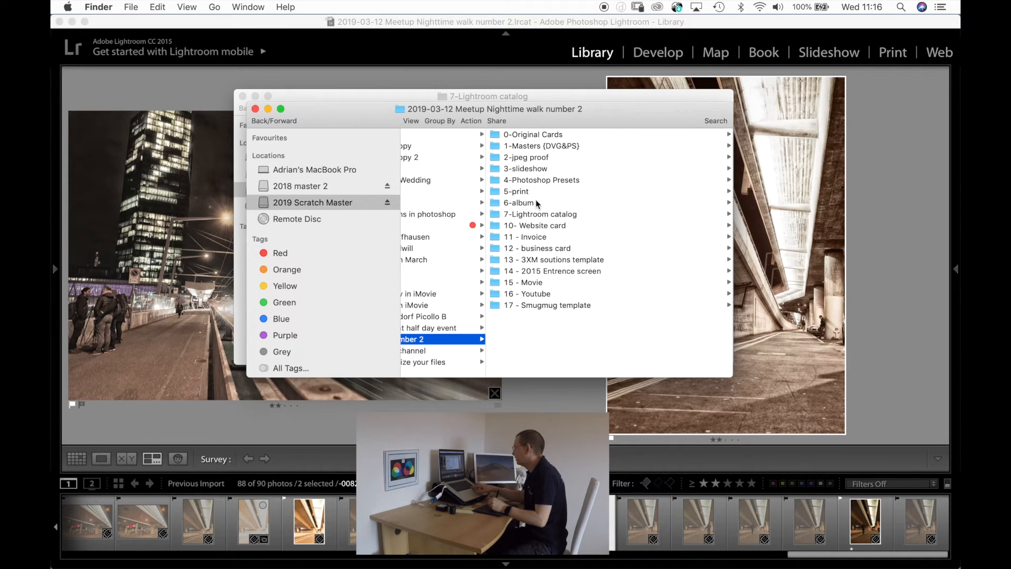
key("Left")
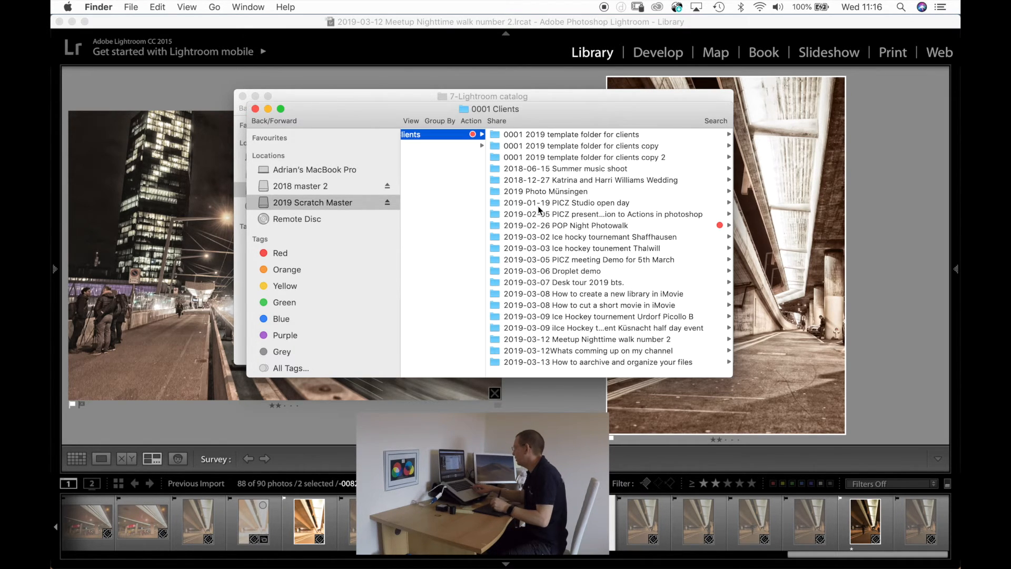
left_click(629, 341)
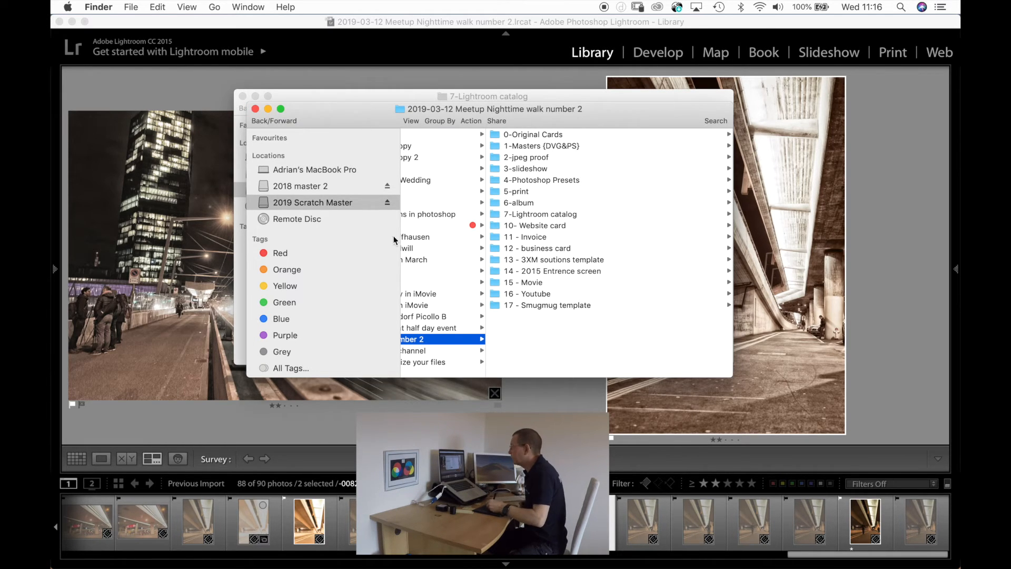
Switch to Lightroom, close the catalog window, and back up the catalog with integrity testing and optimization enabled.
left_click(188, 25)
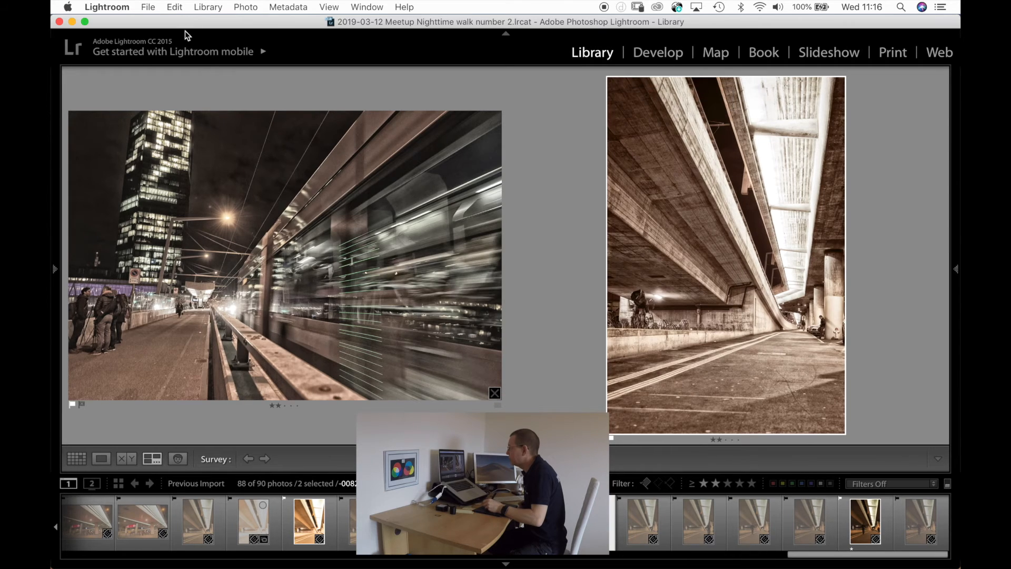
left_click(60, 22)
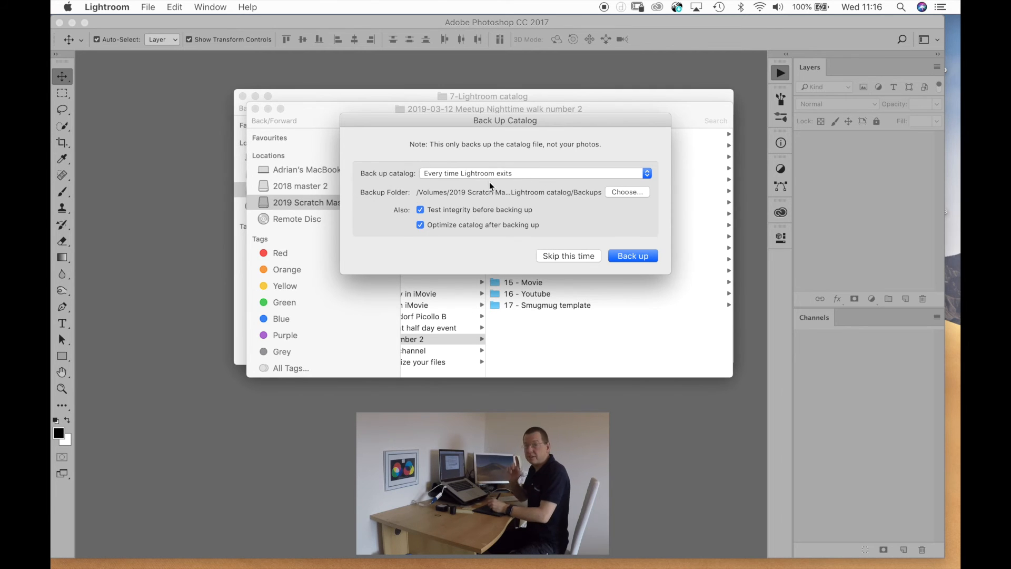
left_click(636, 255)
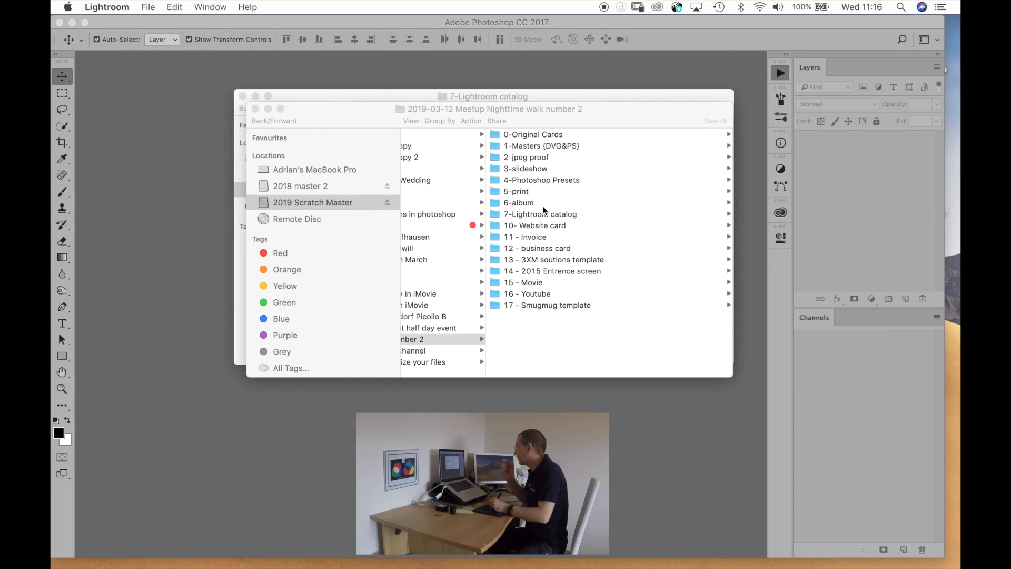
left_click(417, 341)
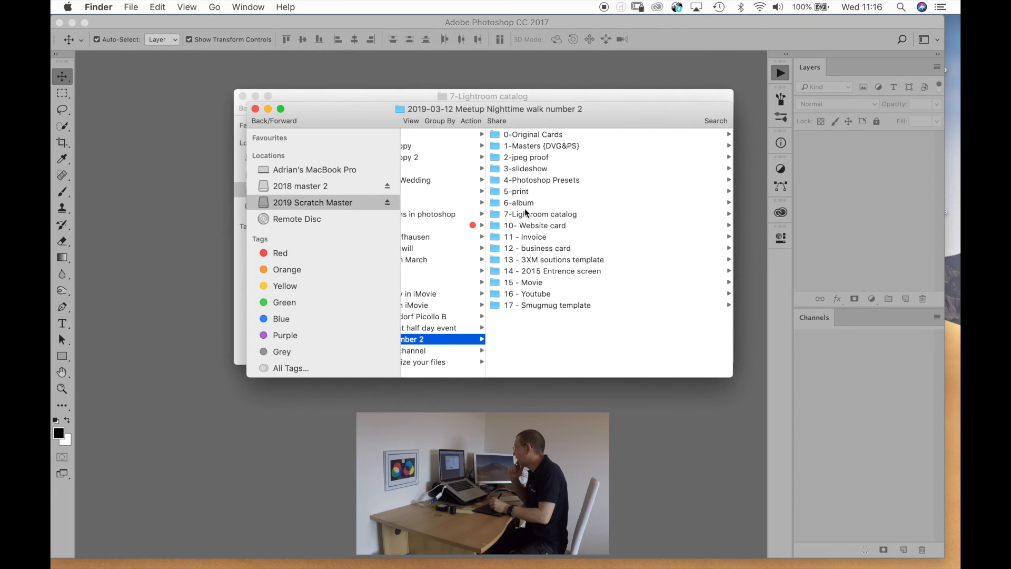
left_click(539, 213)
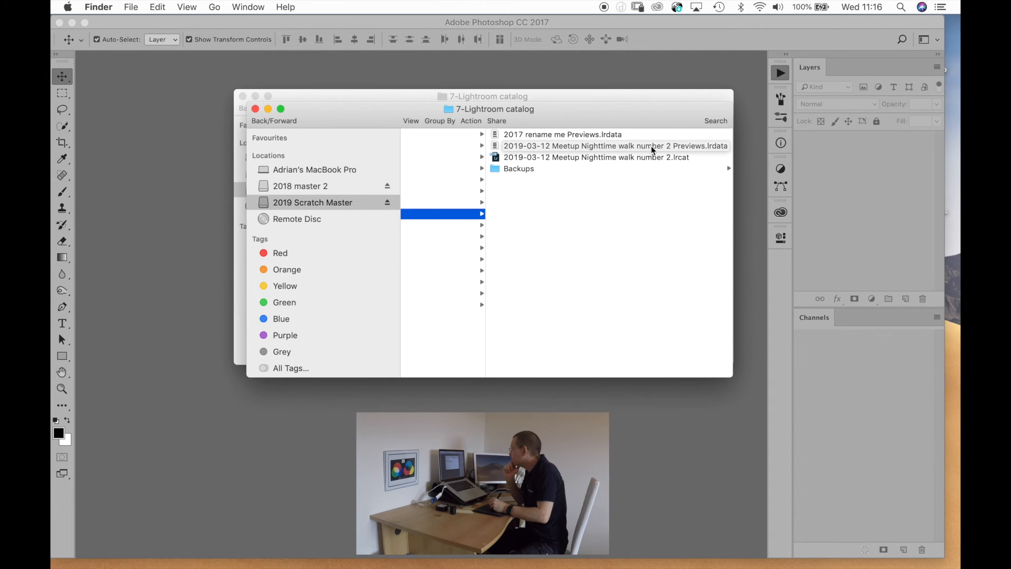
left_click(520, 169)
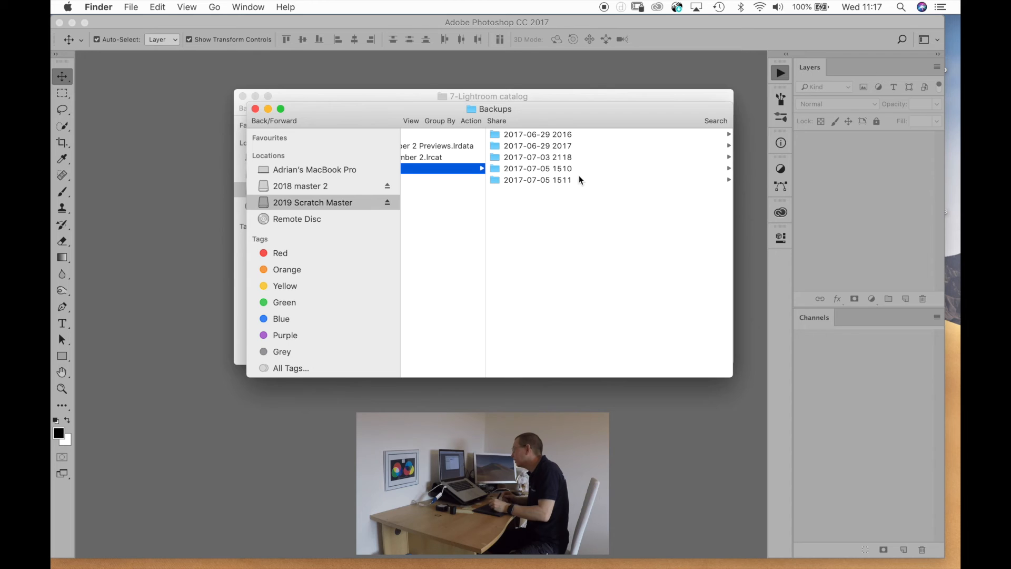
left_click(533, 180)
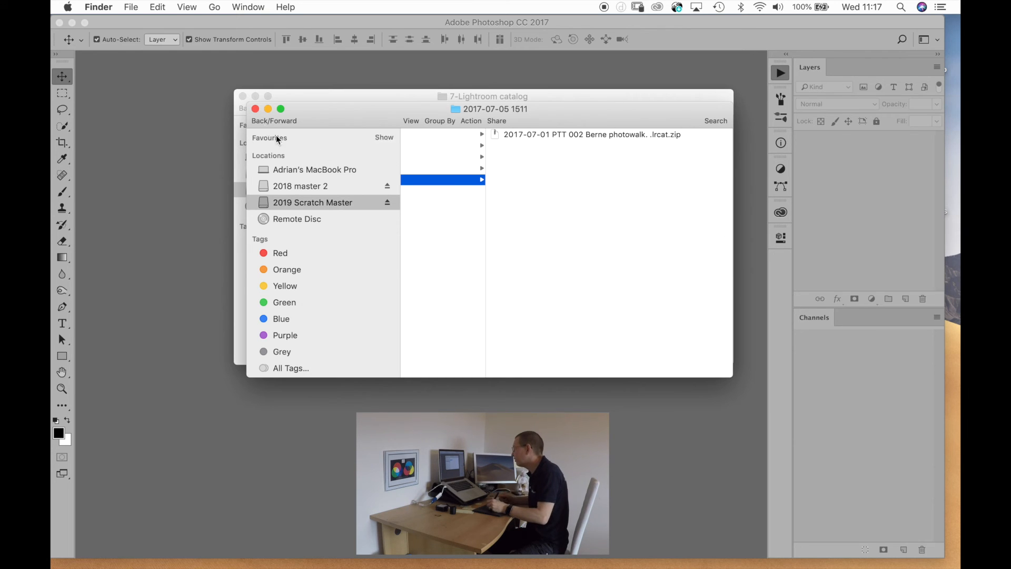
Close both Finder windows and the empty Photoshop window to clear the desktop.
left_click(255, 108)
left_click(242, 96)
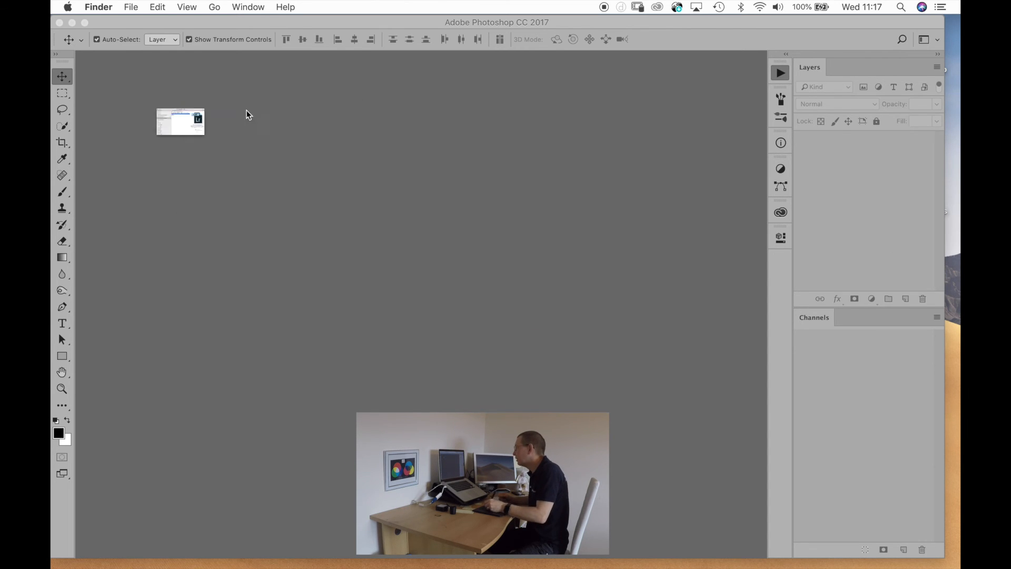
left_click(60, 22)
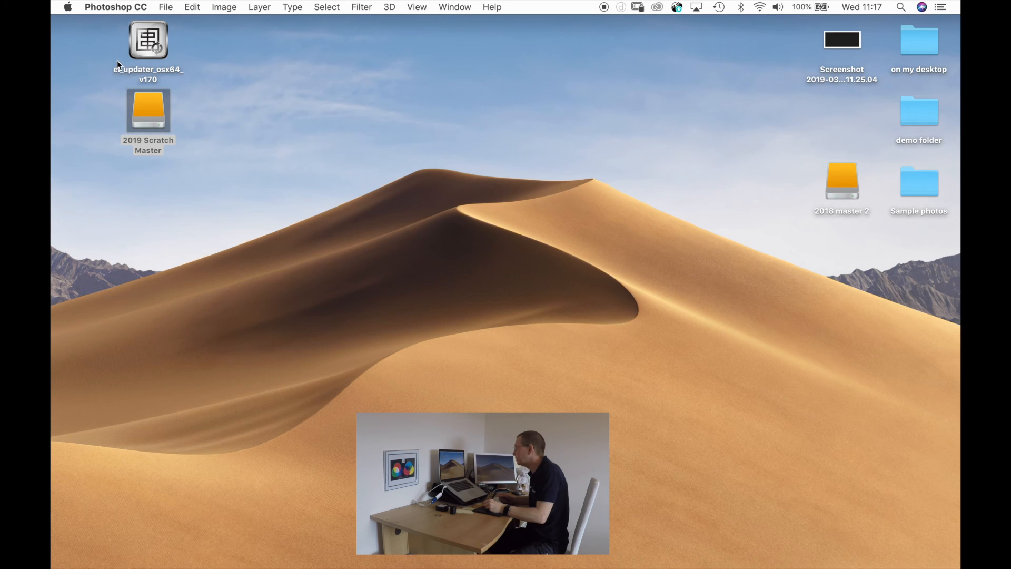